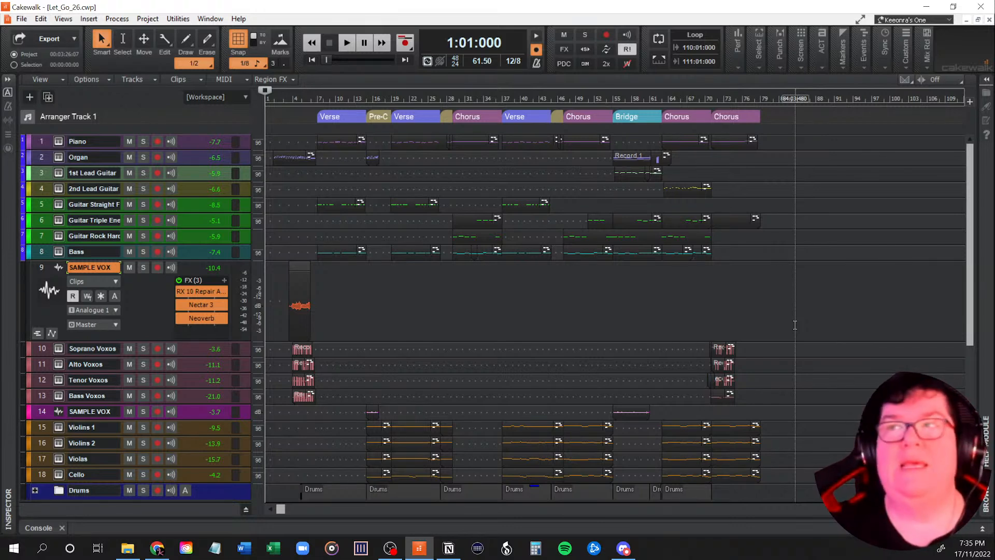
scroll(794, 325, "down", 4)
scroll(794, 325, "up", 4)
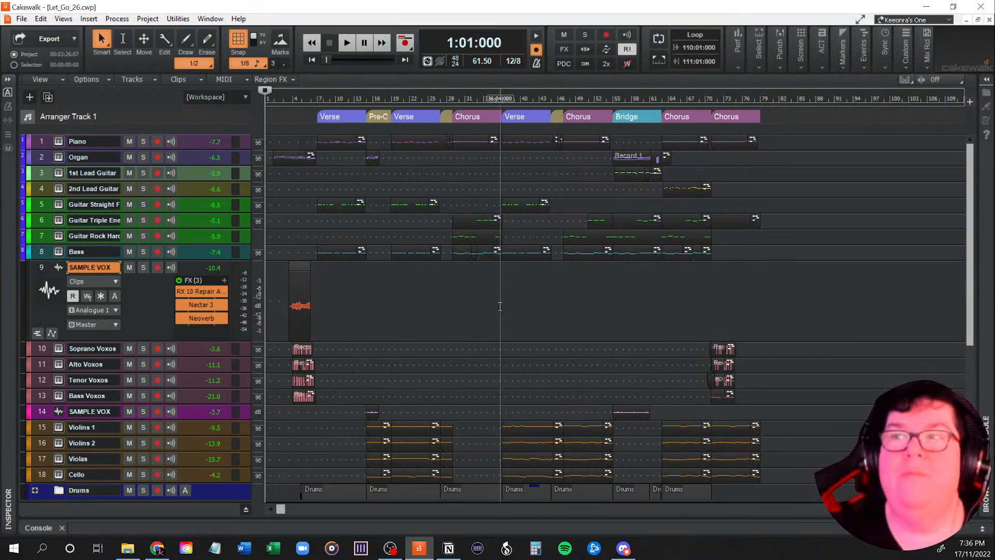
scroll(463, 389, "down", 5)
scroll(461, 386, "up", 5)
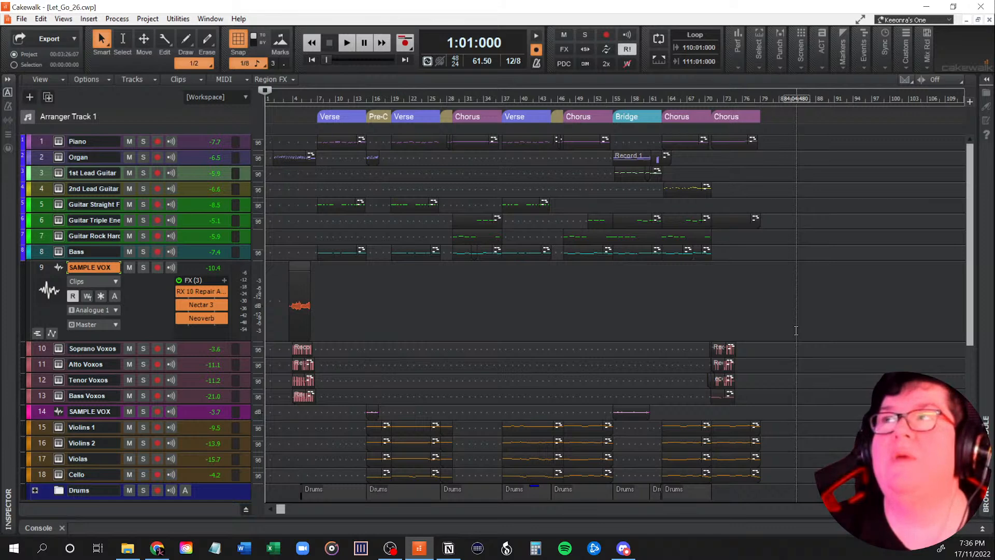
Play the whole song from the start through the final chorus while looking over all the tracks, and stop playback.
key("space")
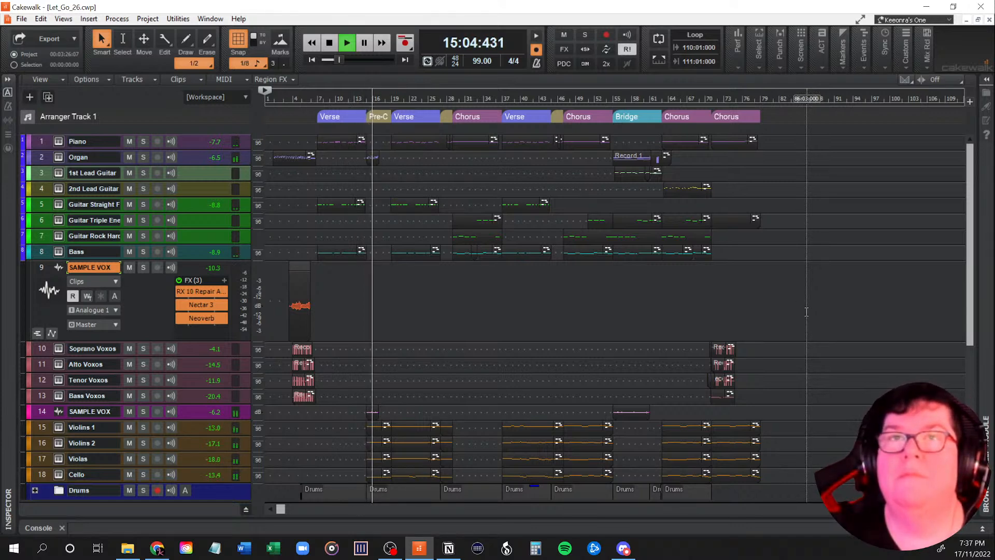
left_click(200, 204)
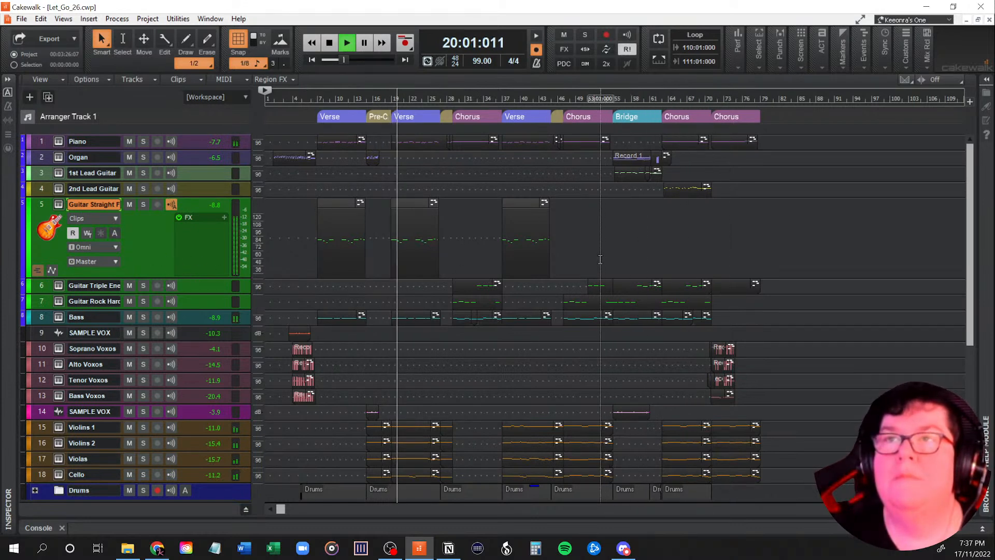
scroll(598, 259, "up", 2)
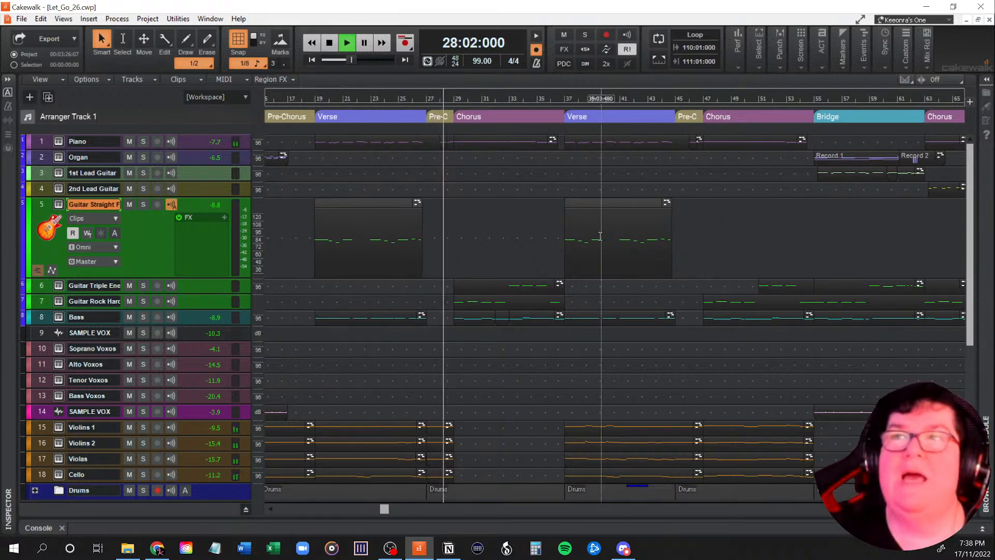
scroll(548, 238, "down", 3)
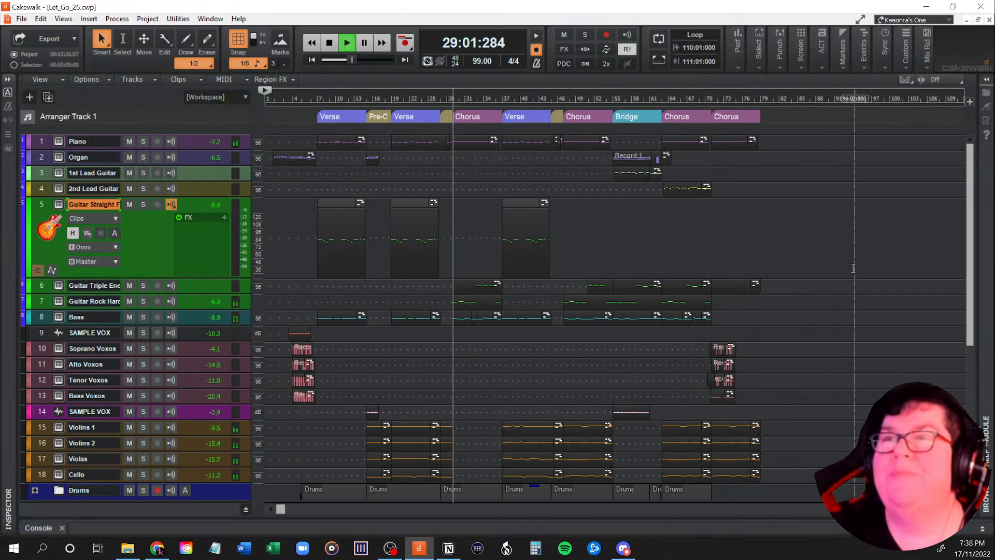
scroll(846, 272, "down", 2)
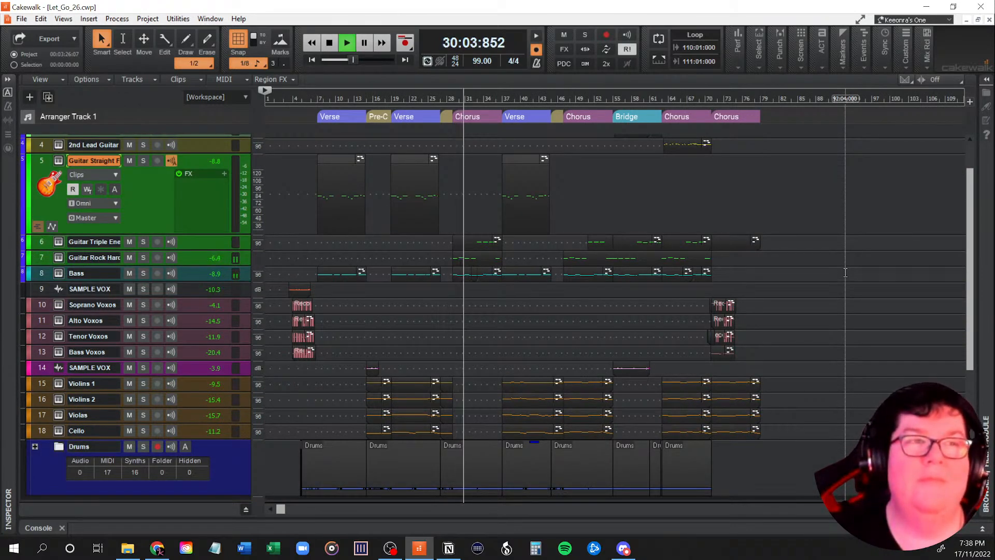
scroll(846, 272, "down", 1)
scroll(845, 274, "up", 1)
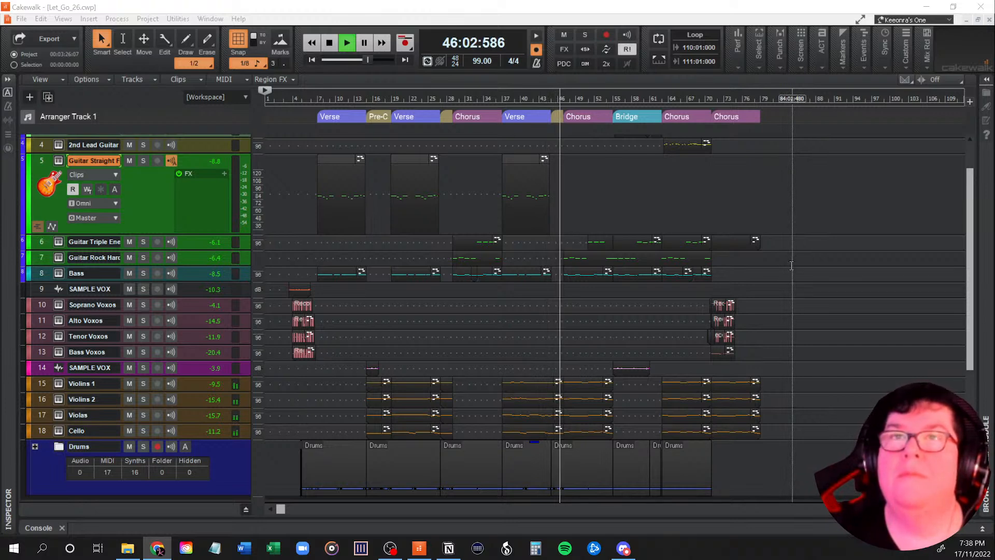
scroll(798, 300, "up", 2)
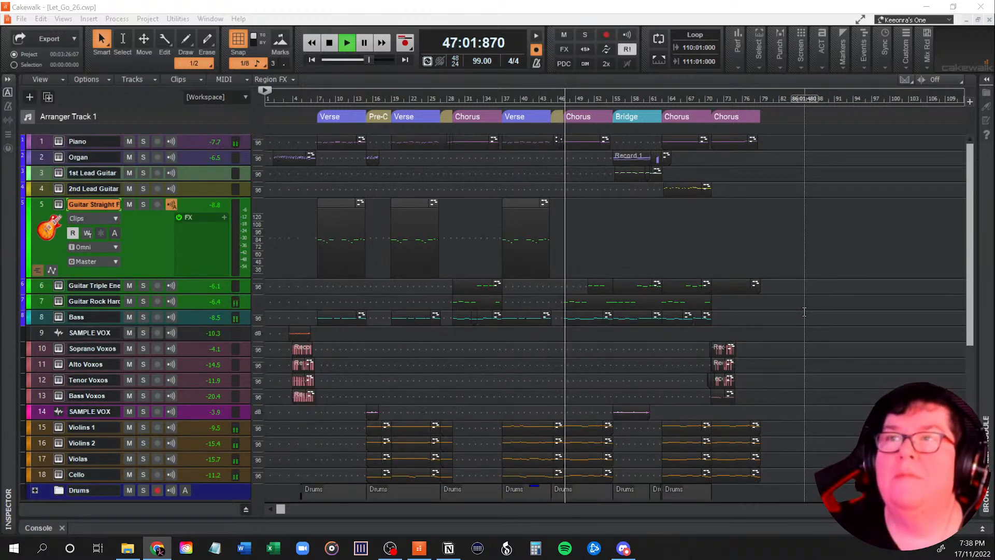
scroll(802, 306, "down", 2)
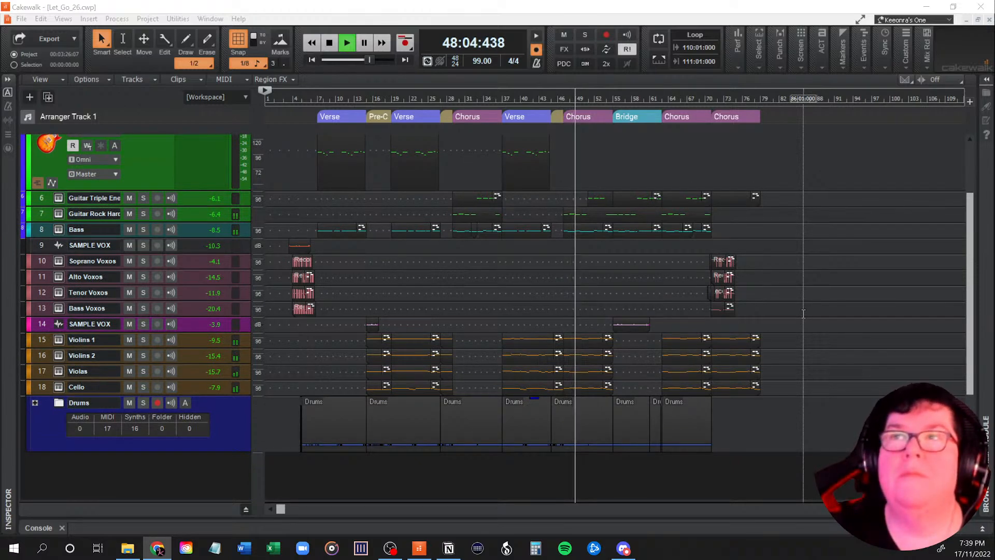
scroll(802, 313, "up", 2)
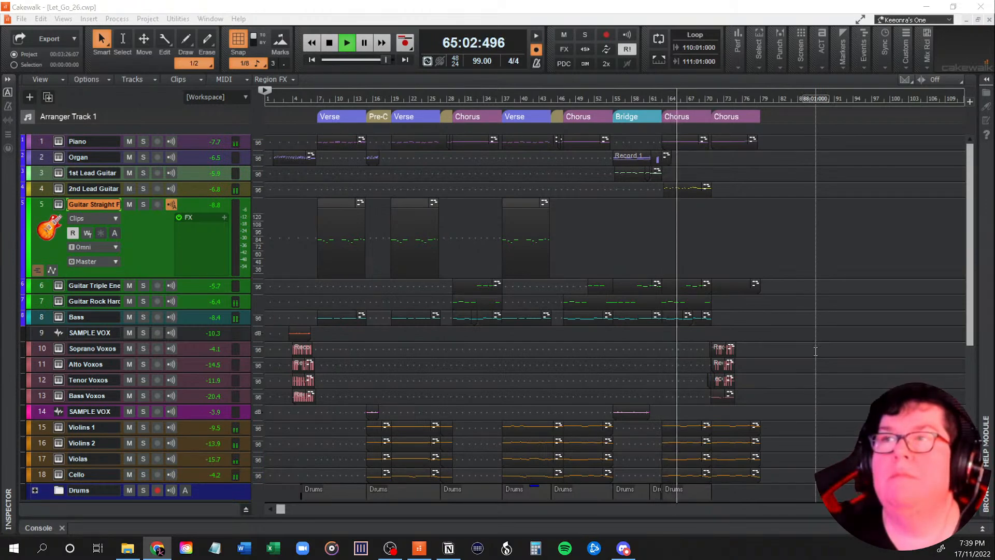
scroll(815, 351, "down", 3)
scroll(819, 353, "down", 3)
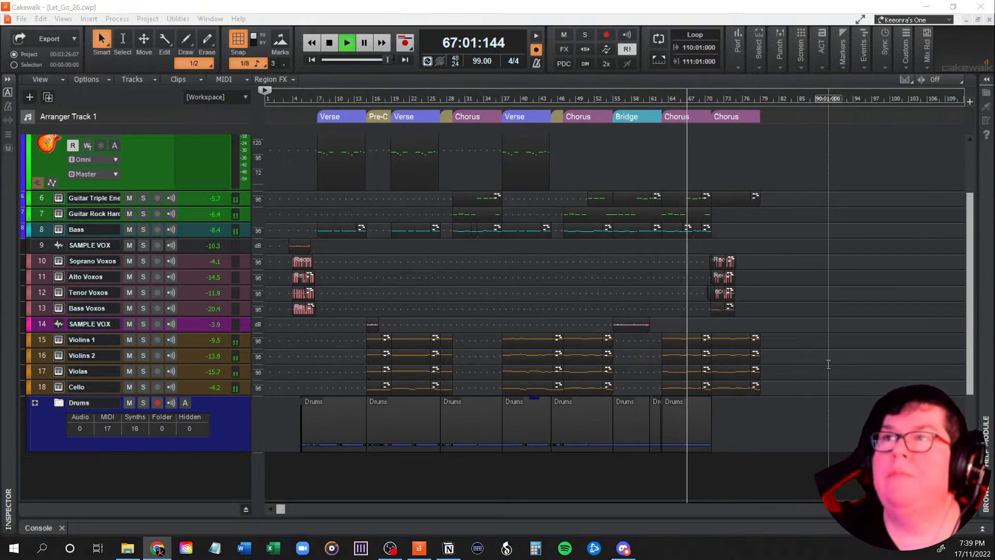
scroll(828, 364, "up", 5)
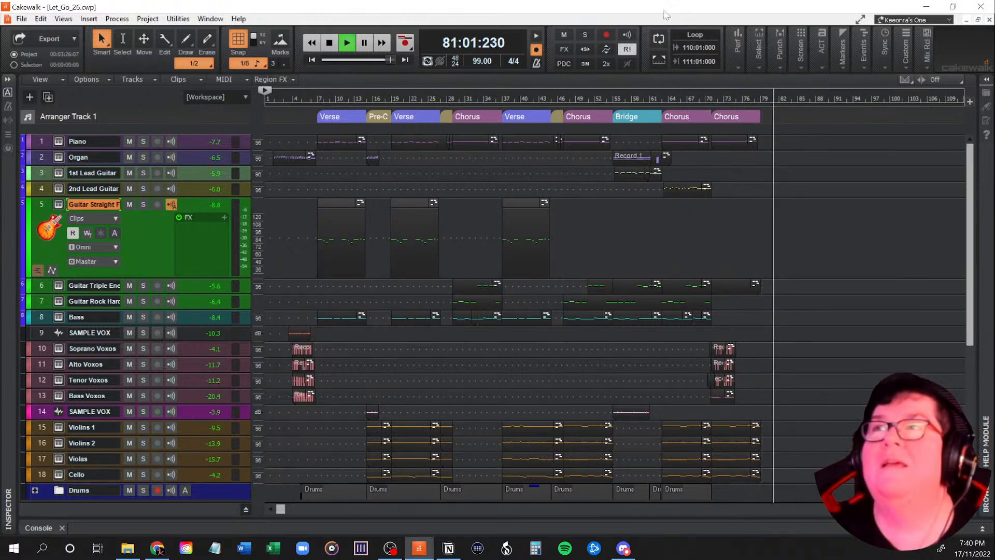
left_click(328, 44)
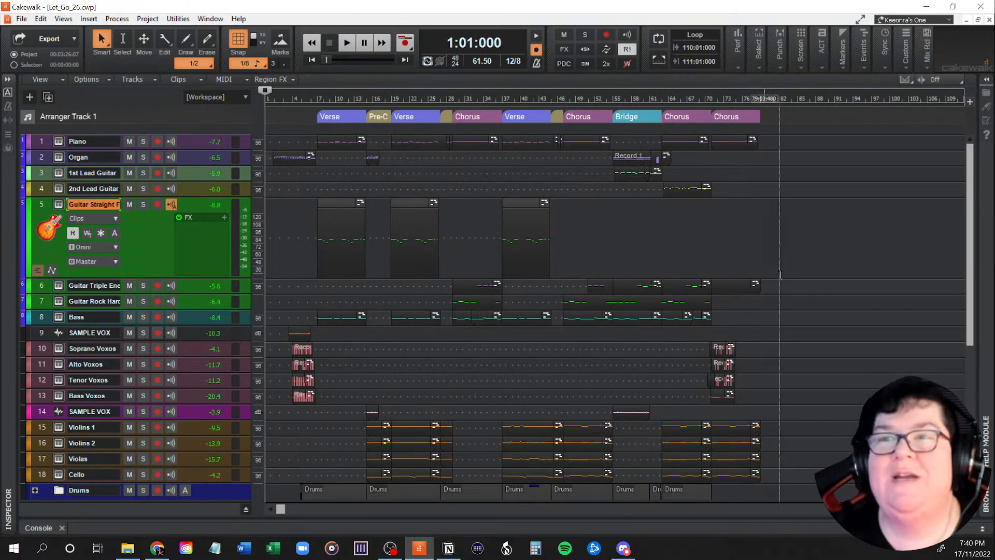
scroll(799, 306, "down", 3)
scroll(800, 305, "up", 3)
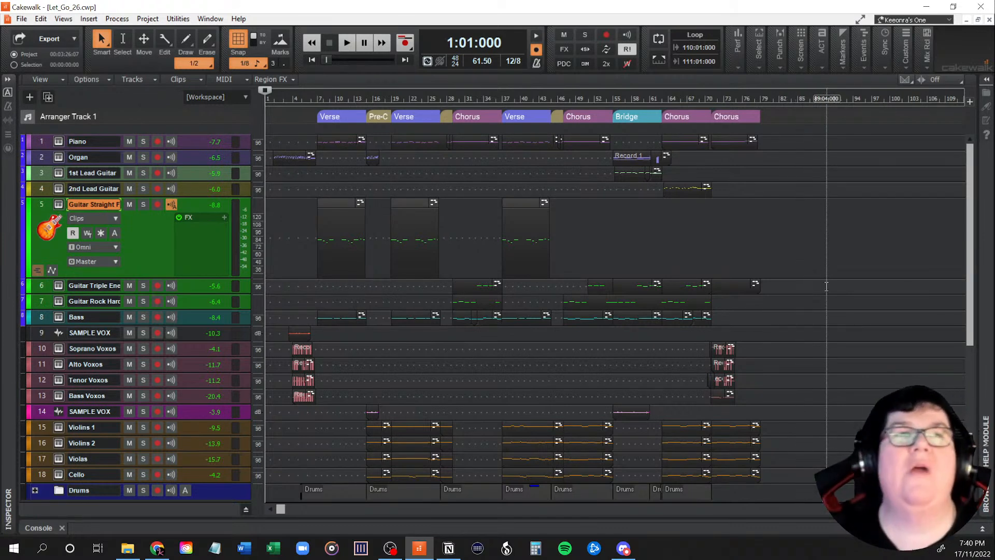
left_click(157, 548)
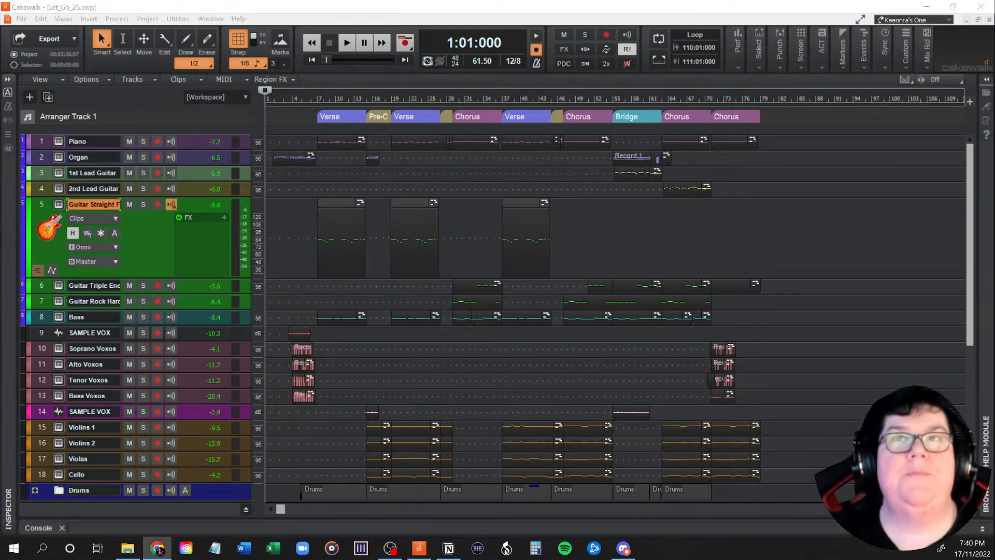
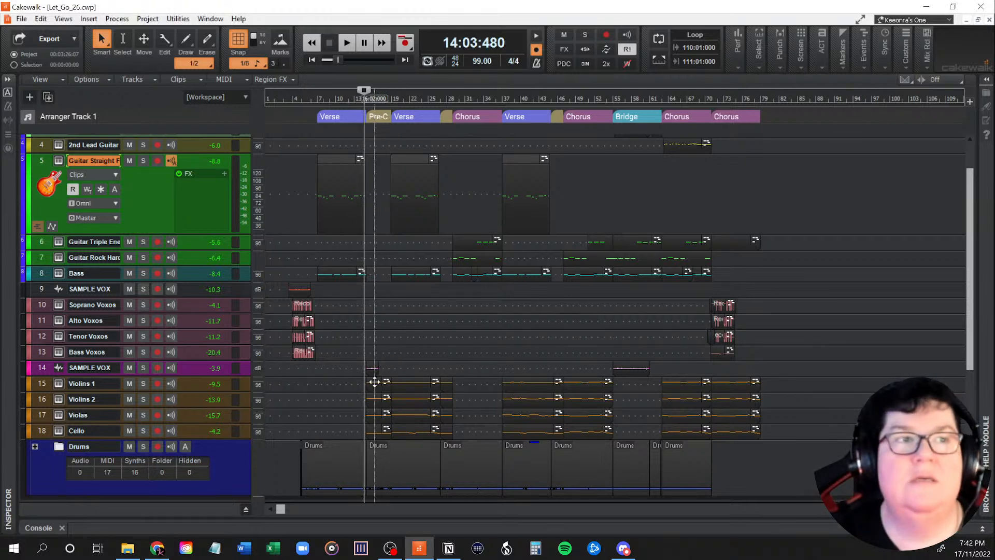
Open the Violins 1 pre-chorus clip in the Piano Roll and enlarge the note area above the velocity lane.
double_click(374, 381)
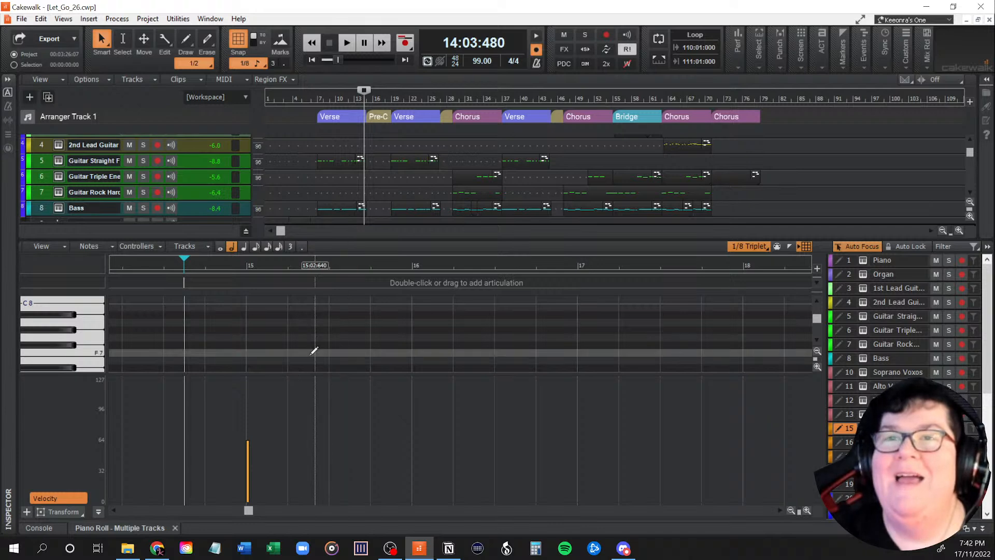
left_click_drag(308, 372, 314, 443)
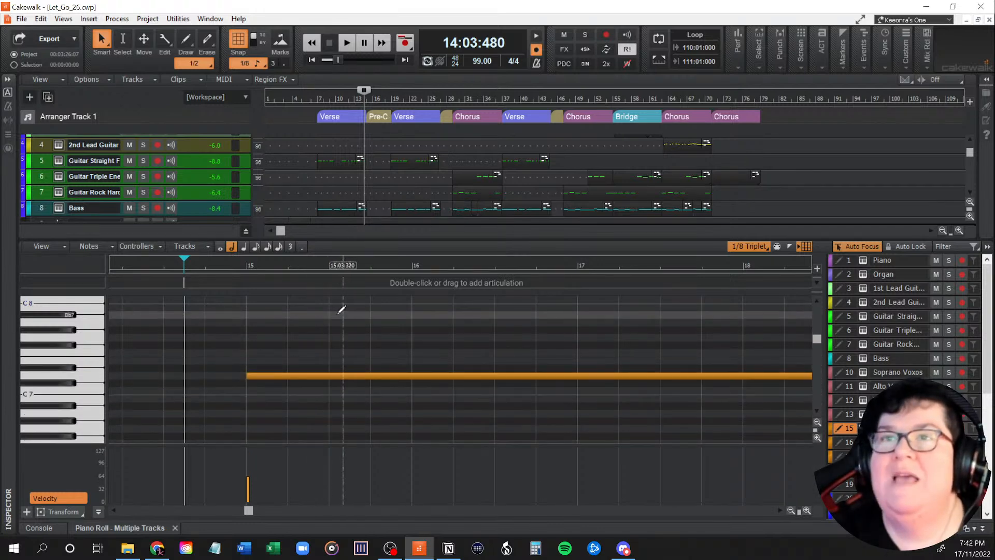
scroll(321, 331, "down", 8, "ctrl")
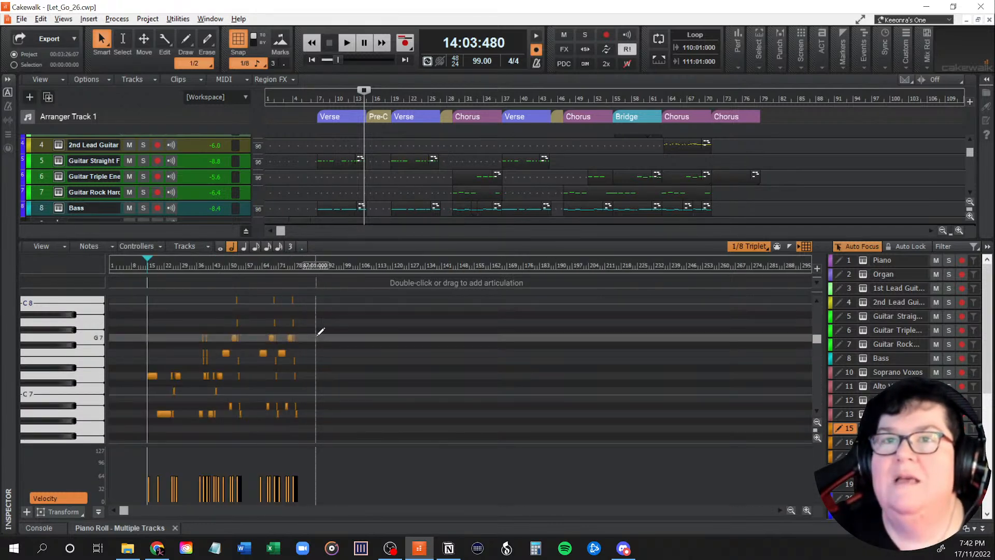
scroll(320, 331, "up", 5, "ctrl")
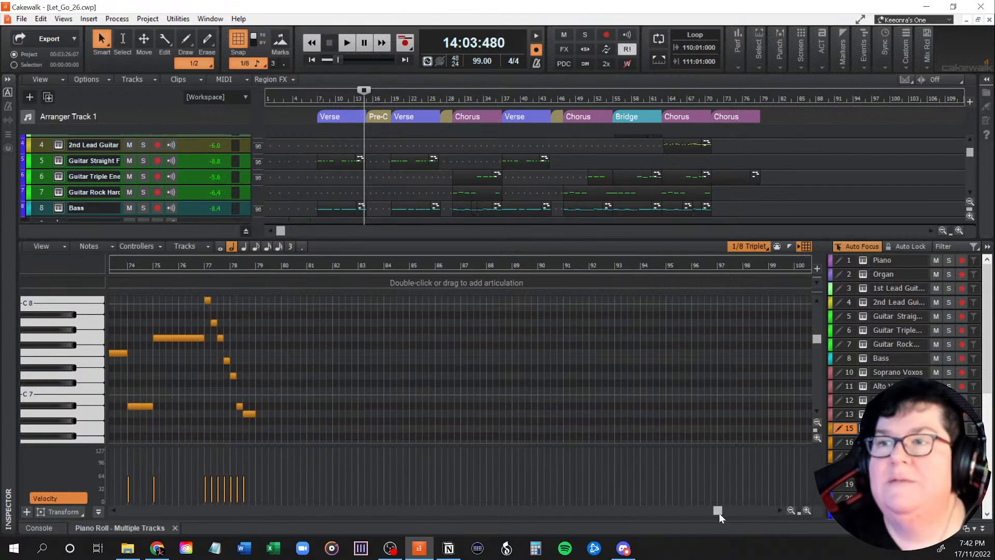
left_click_drag(719, 512, 561, 511)
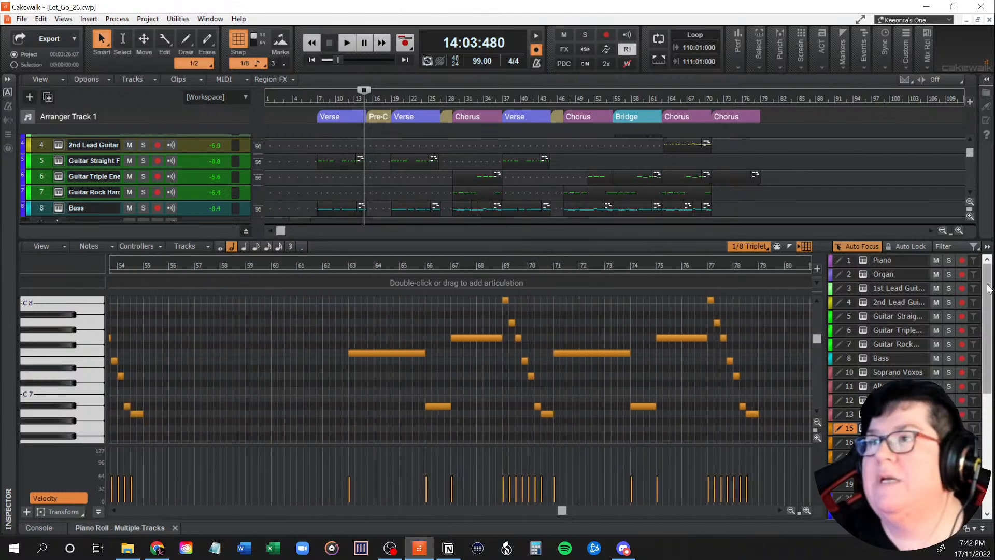
Show the Violins 2, Violas and Cello tracks alongside Violins 1 in the Piano Roll and set the playback position to 37:01.
left_click(845, 439)
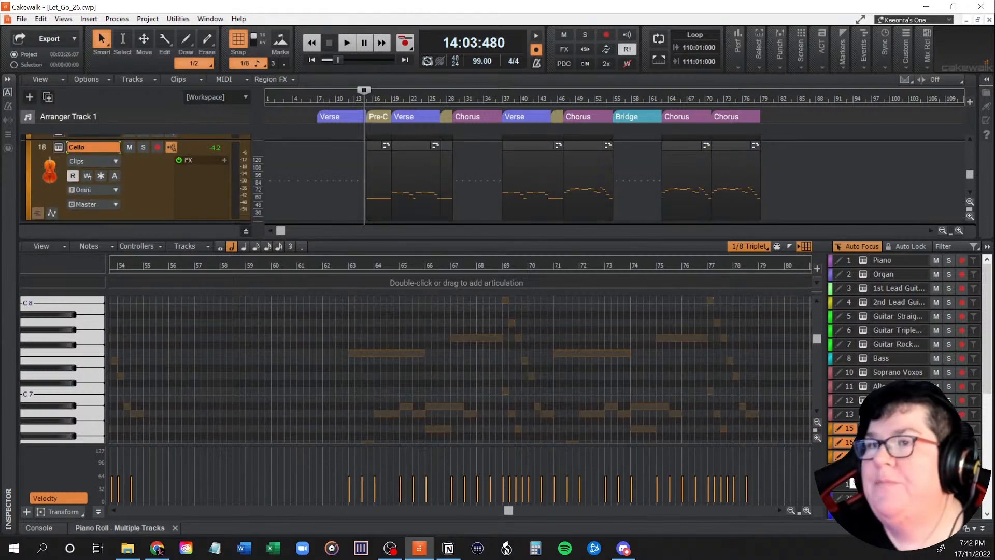
left_click_drag(510, 510, 339, 515)
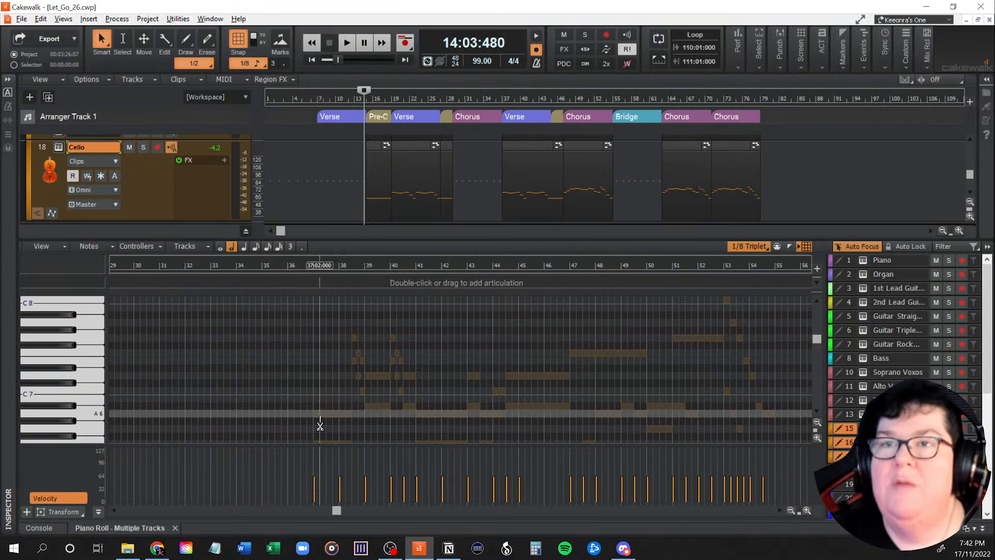
scroll(320, 426, "up", 8)
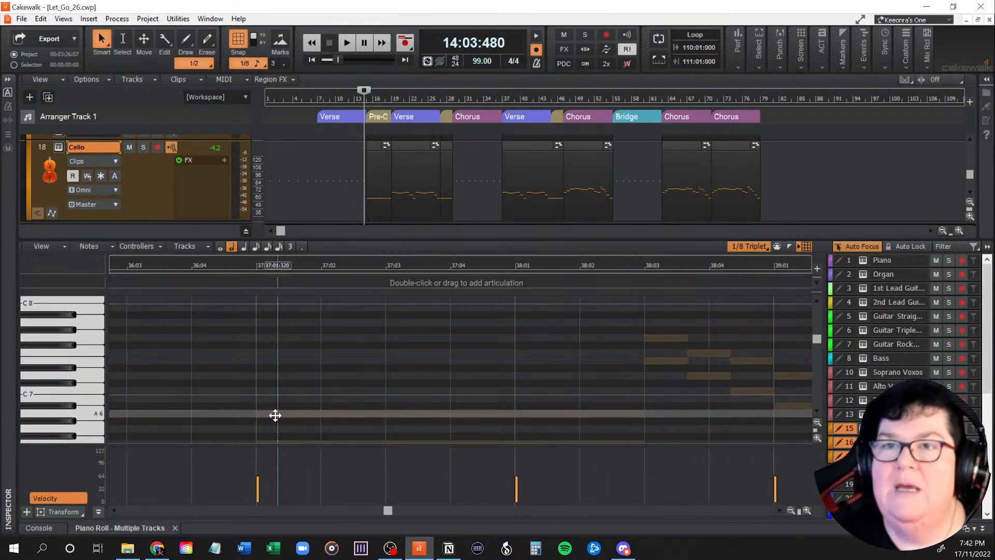
left_click(260, 389)
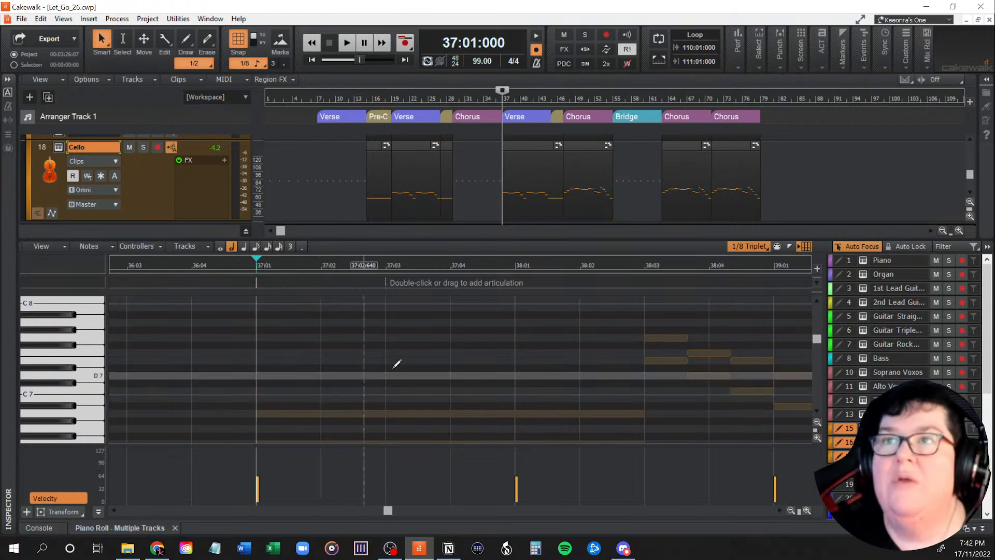
Make Violins 1 the active track, enable the metronome during playback, and solo the track.
left_click(885, 428)
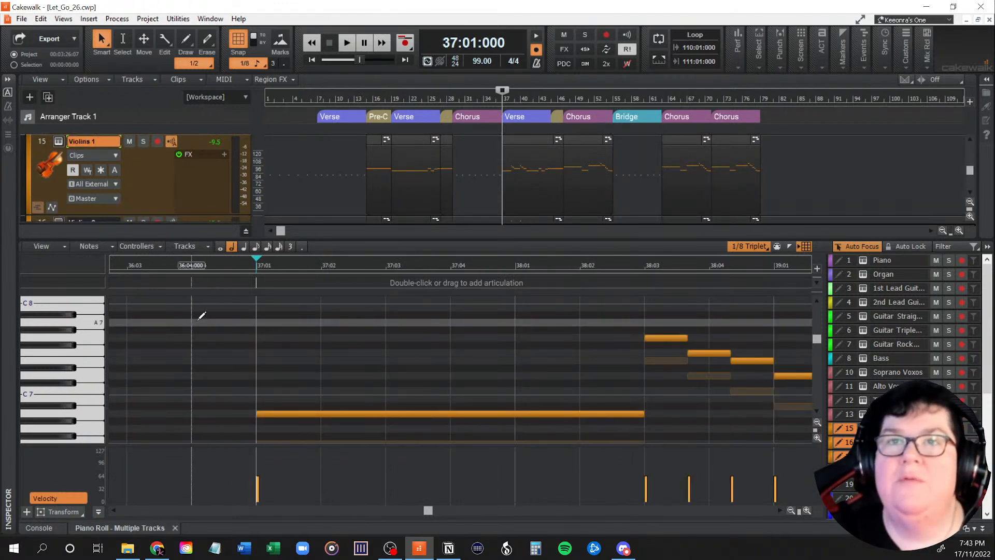
left_click(195, 314)
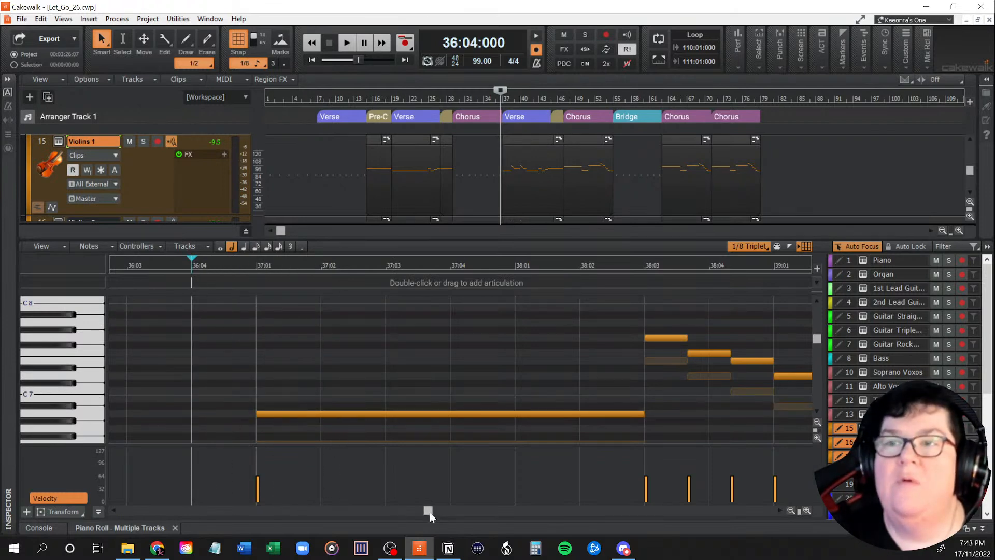
left_click_drag(430, 512, 423, 511)
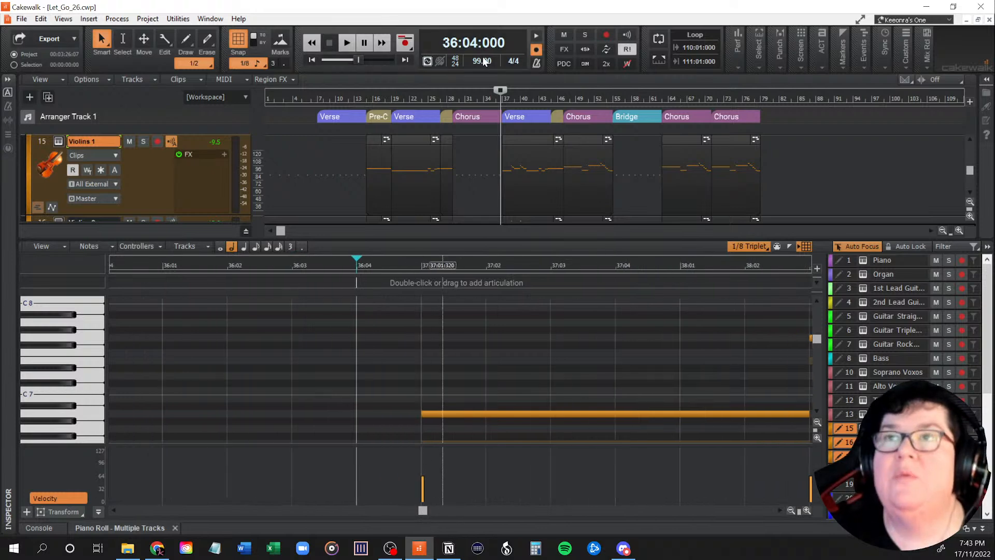
left_click(536, 35)
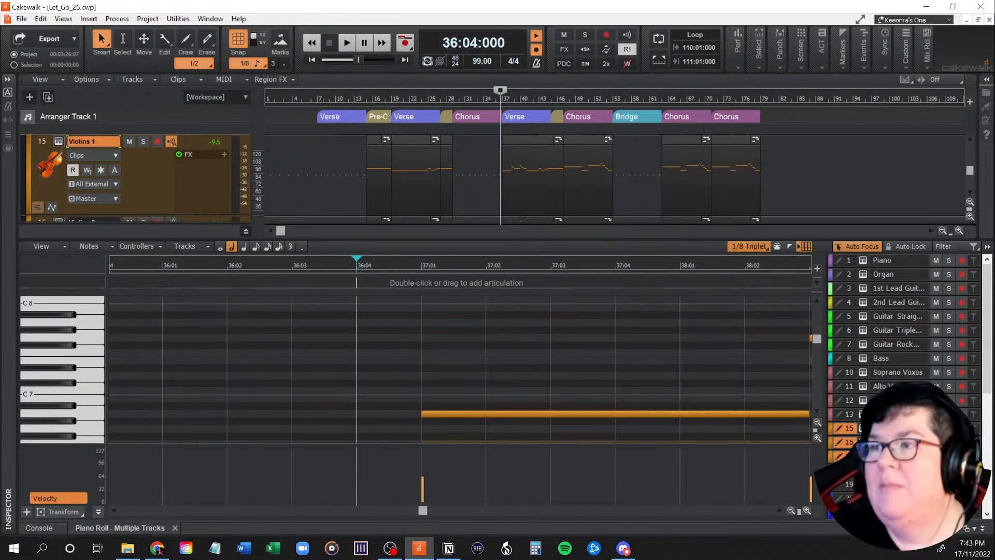
left_click(949, 428)
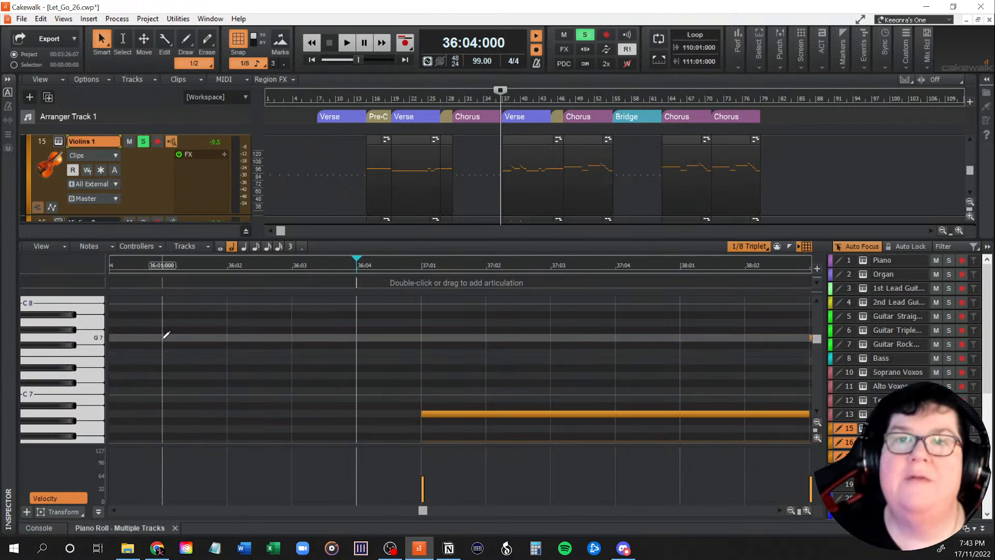
Set the playback position to 36:01 and listen twice to how the soloed Violins 1 enters at 37:01 against the metronome.
left_click(163, 338)
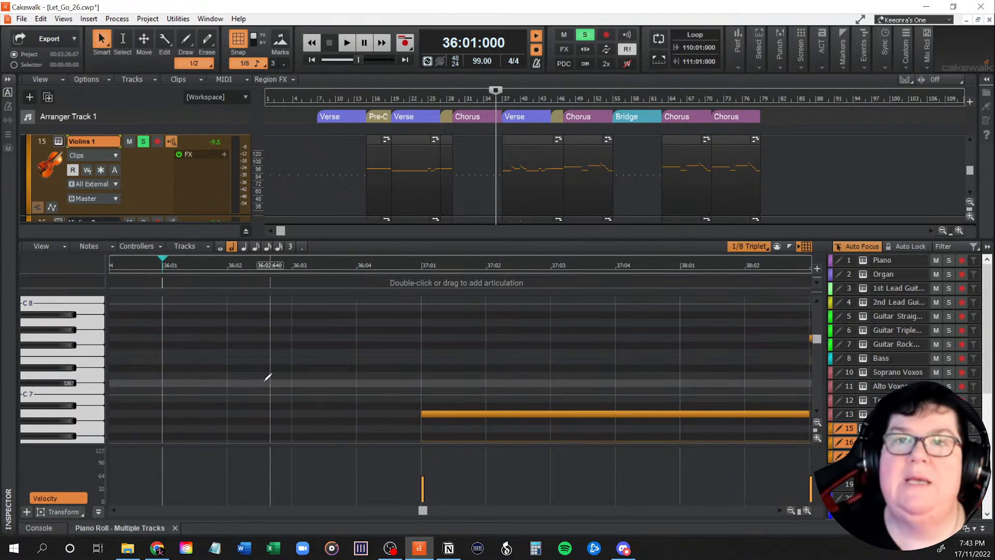
key("space")
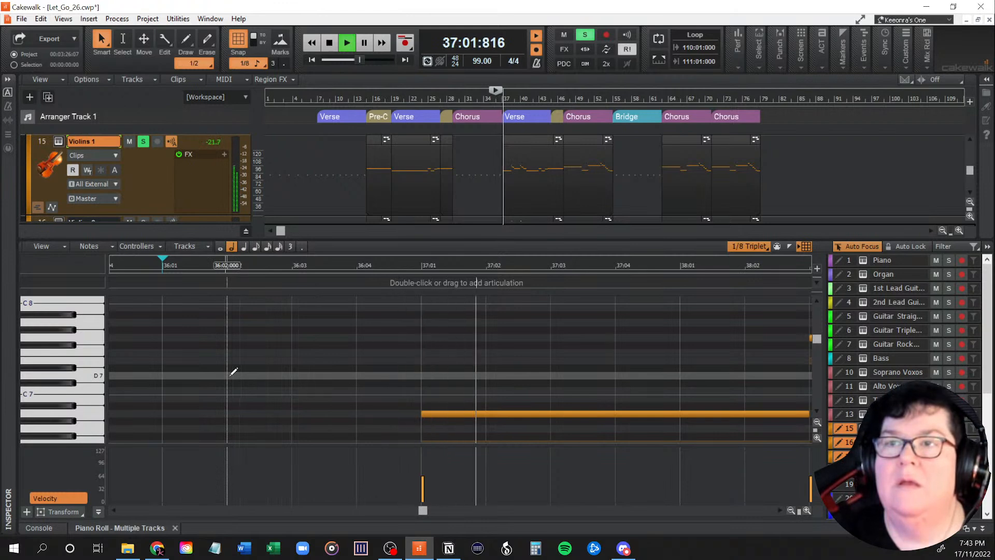
key("space")
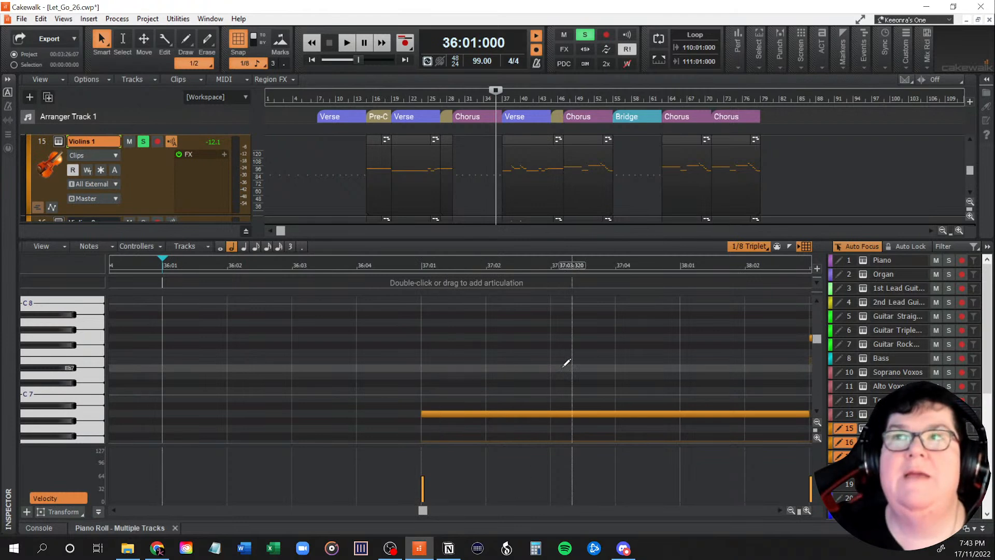
key("space")
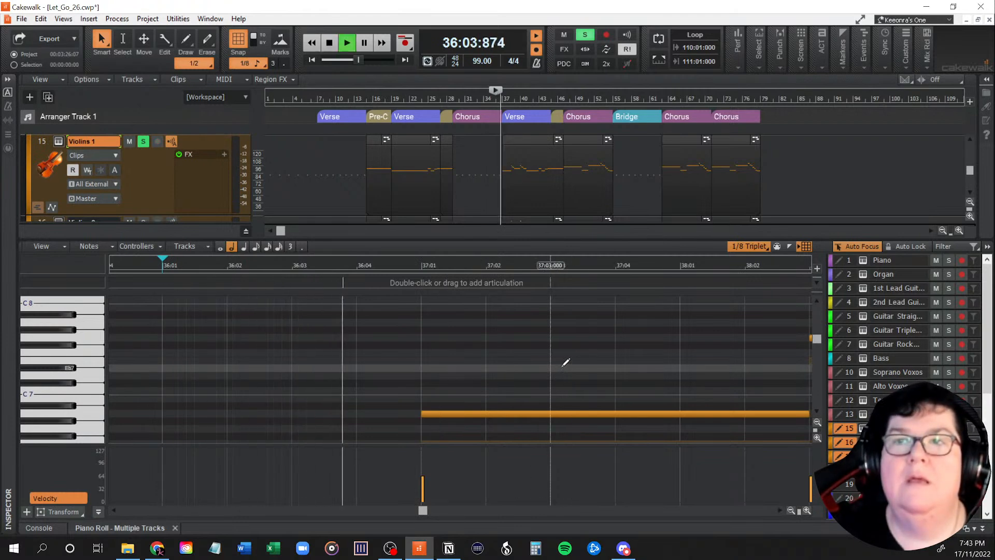
key("space")
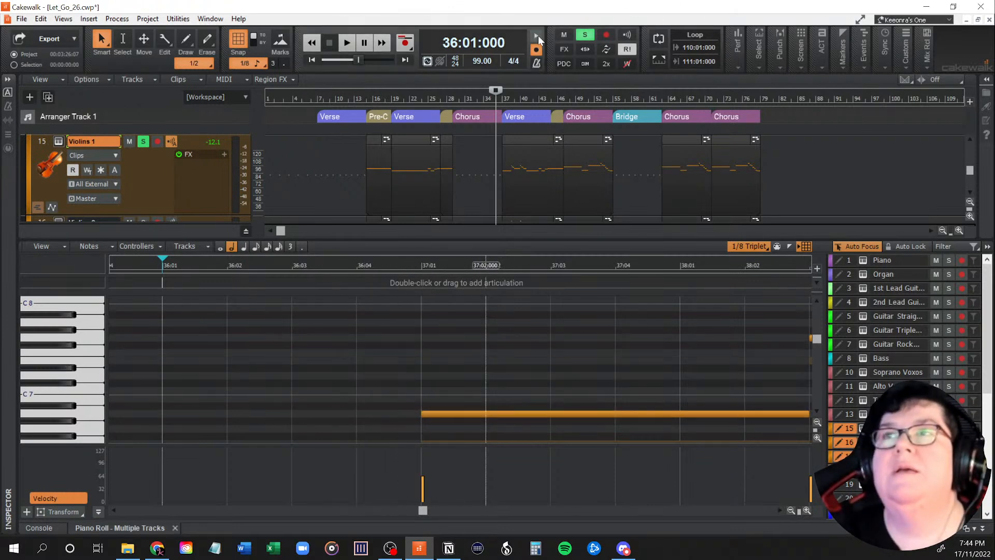
Make the track view slightly taller by lowering the divider between it and the Piano Roll.
scroll(530, 330, "down", 1)
scroll(530, 331, "down", 4)
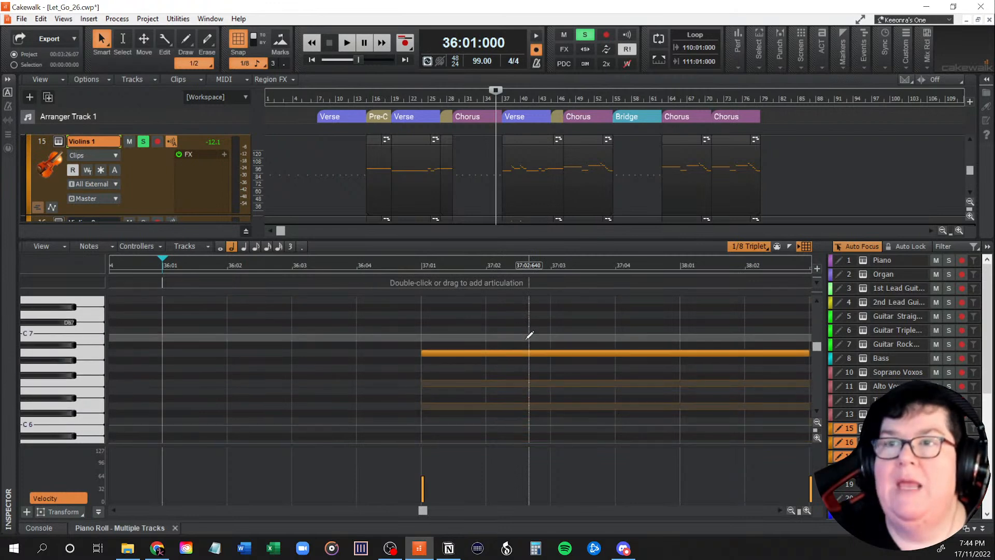
scroll(530, 334, "up", 3)
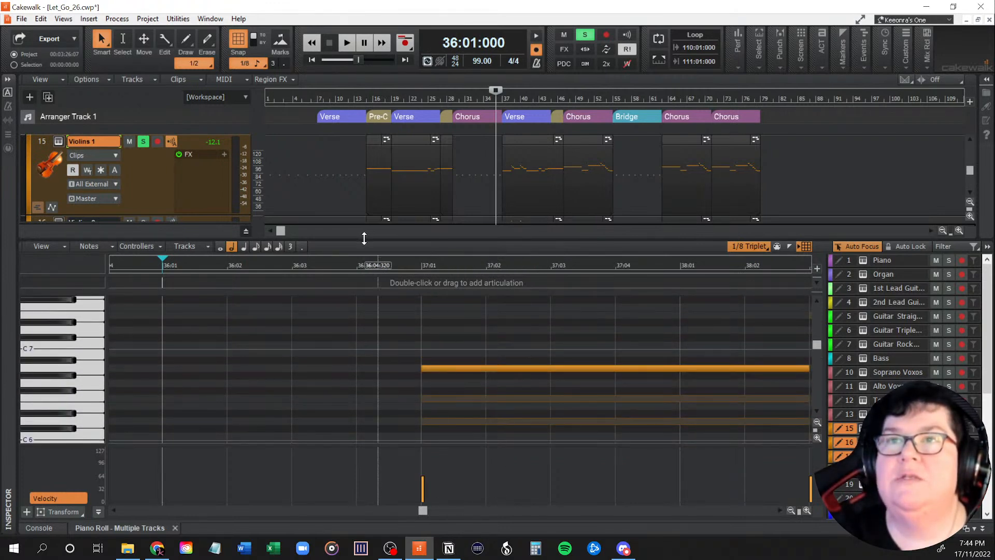
left_click_drag(364, 238, 363, 250)
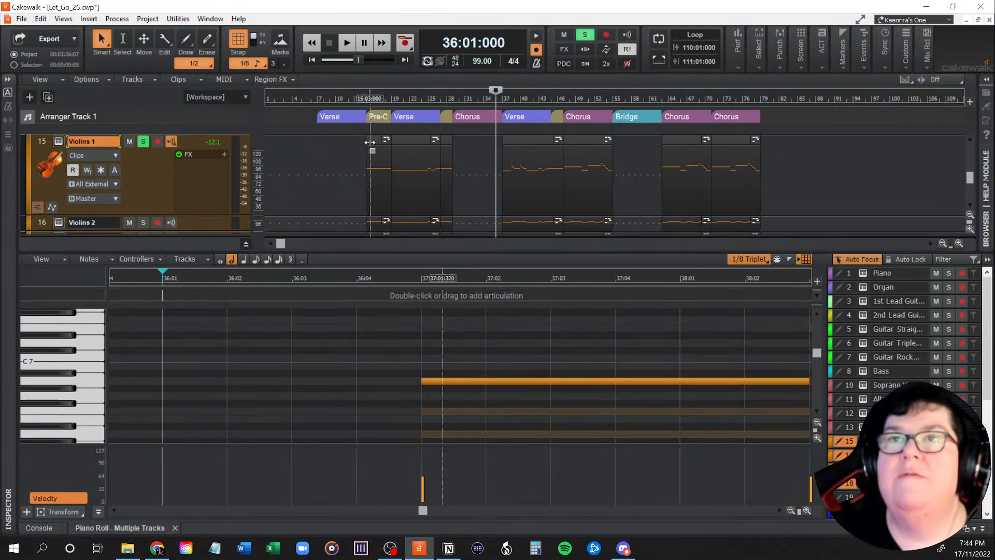
Select the Violins 1 clips before the first chorus and inspect the Quantize options, without applying them.
left_click(405, 139)
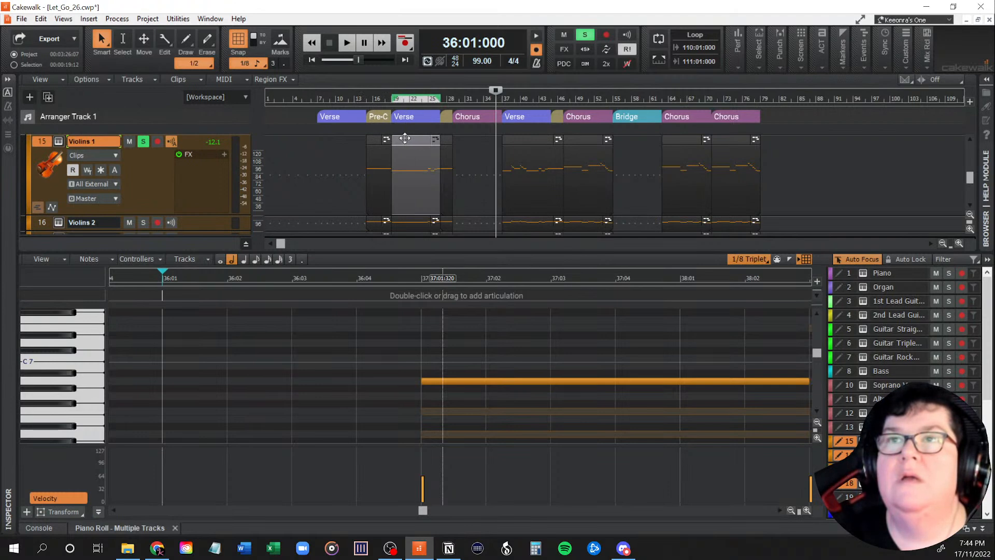
left_click(357, 177)
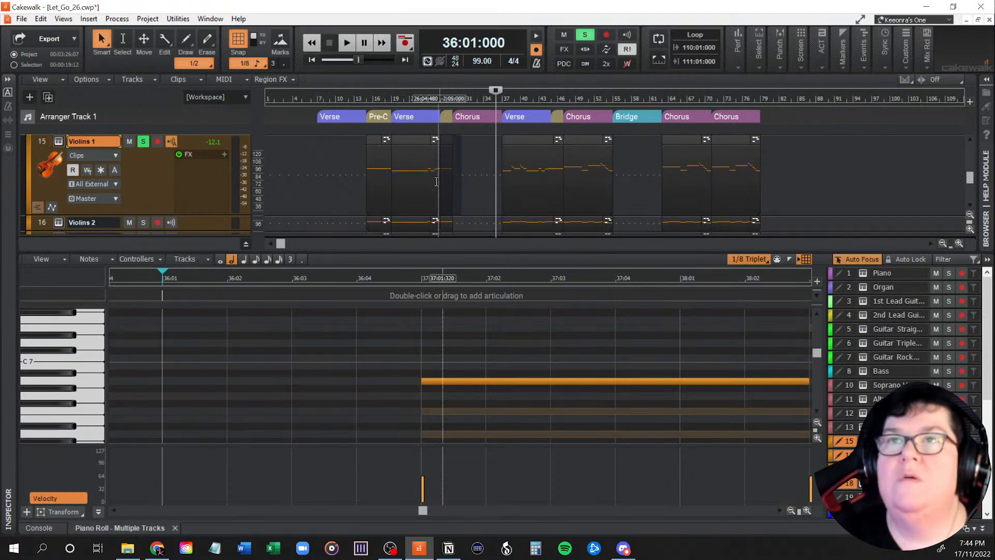
left_click(353, 178)
key("q")
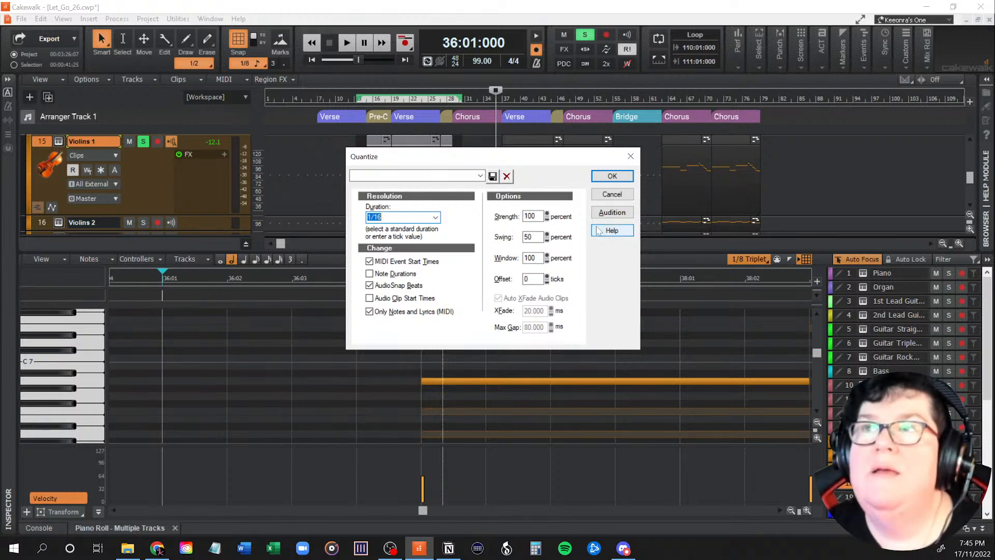
left_click(612, 193)
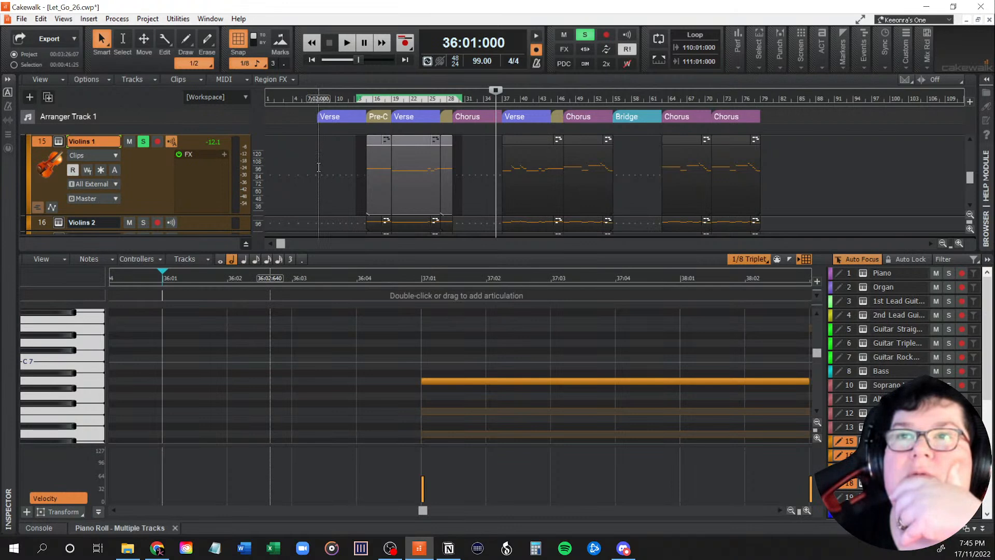
Clear the clip selection and review the nudge resolutions in the preferences, leaving them as they are.
left_click(319, 170)
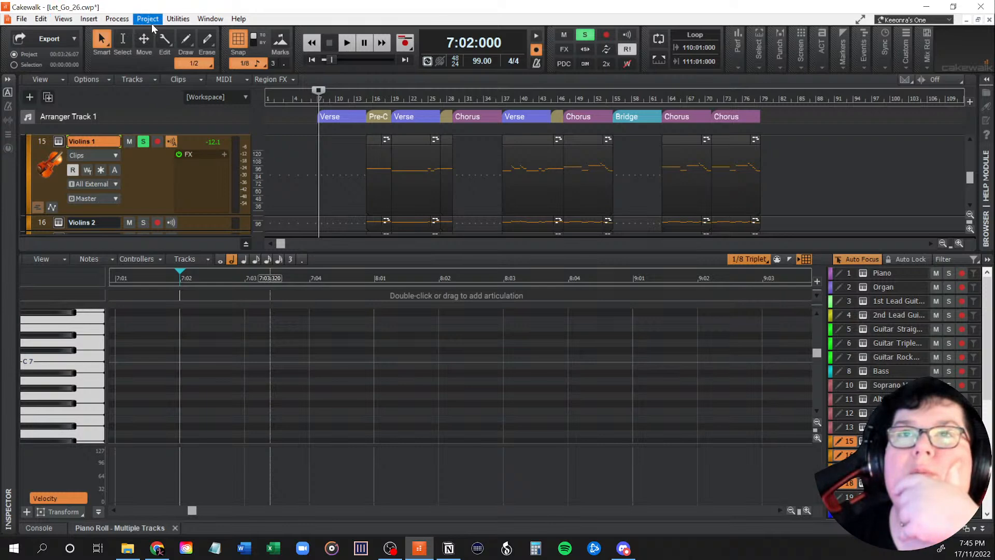
left_click(122, 22)
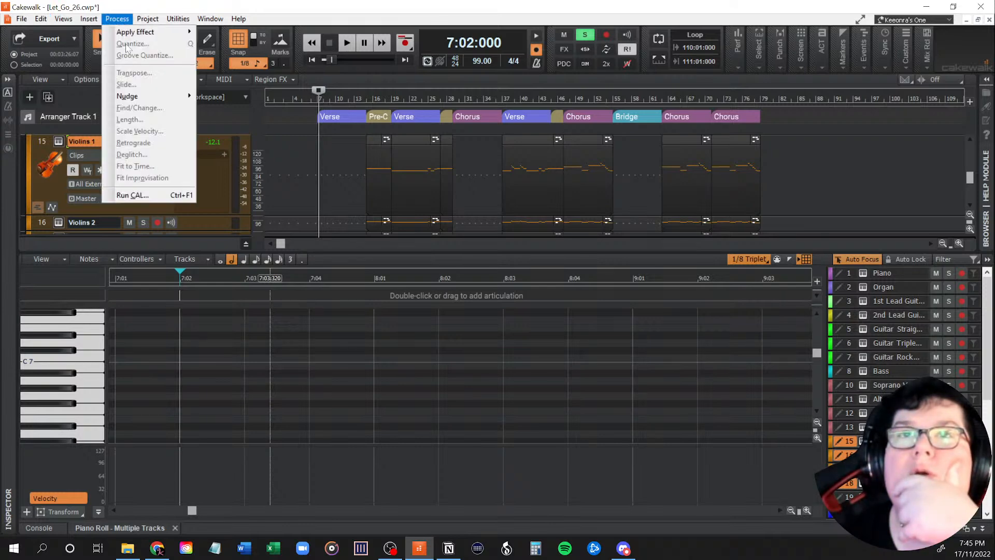
mouse_move(134, 99)
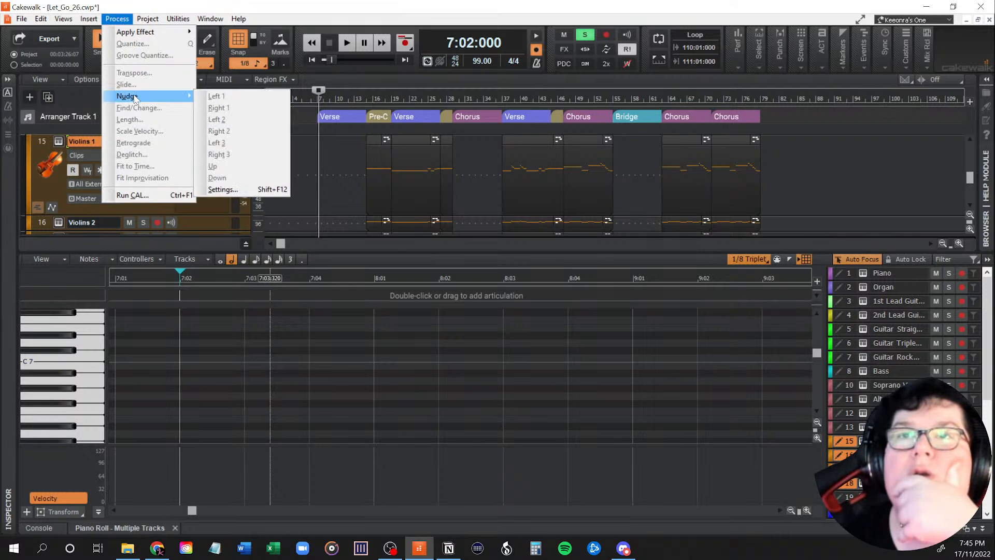
left_click(238, 188)
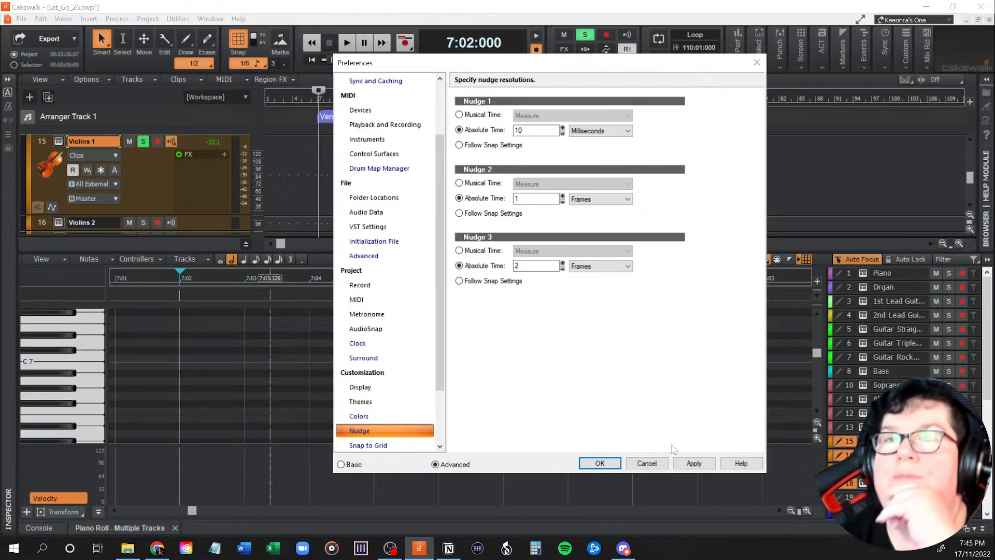
left_click(691, 463)
left_click(665, 463)
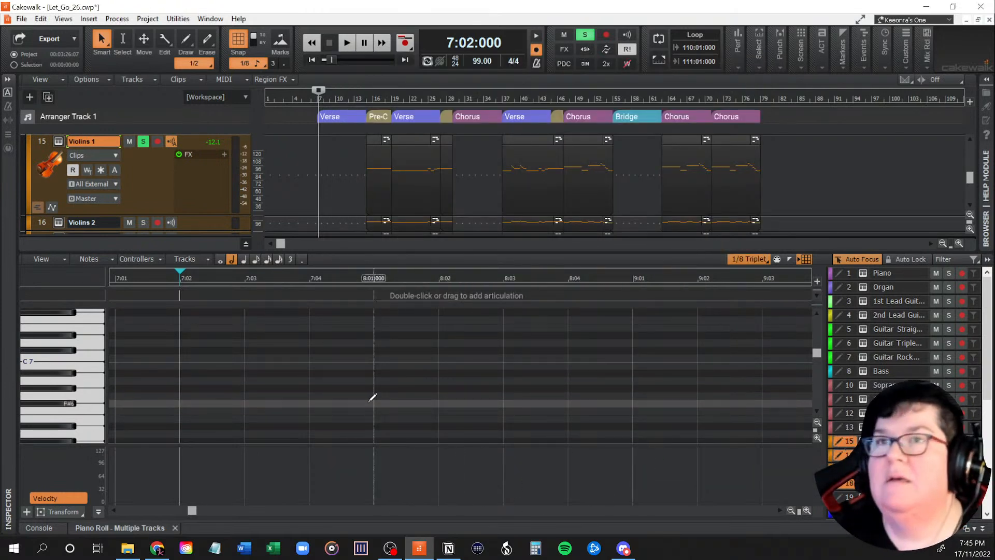
Set the playback position to 14:03:480 and show the first Violins 1 pre-chorus note at 15:01 in the Piano Roll.
scroll(372, 397, "up", 3)
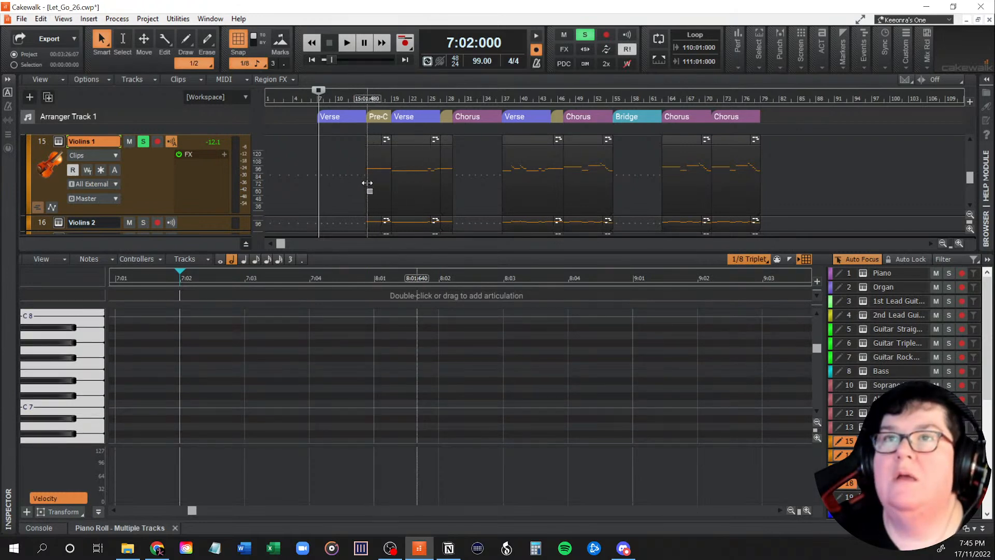
left_click_drag(364, 183, 774, 190)
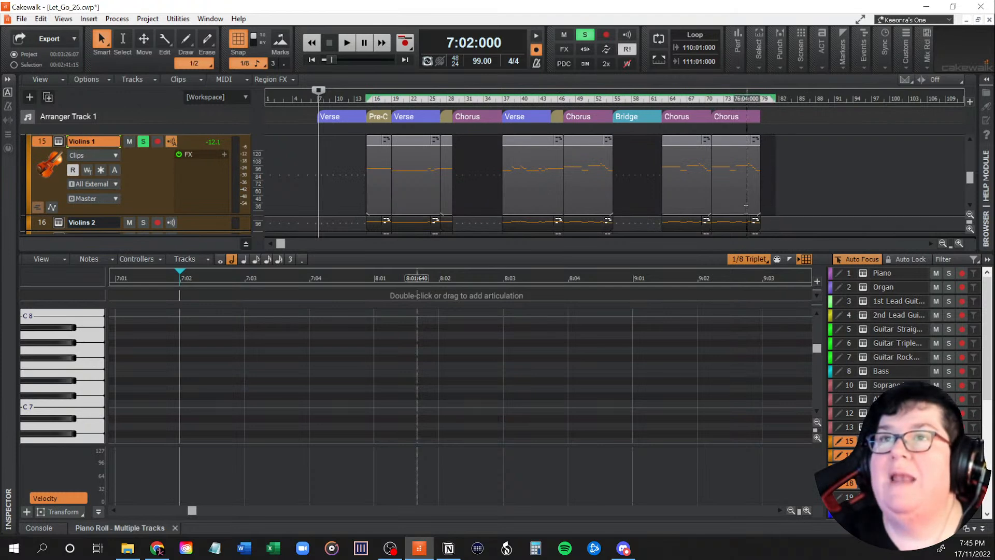
scroll(603, 422, "up", 3)
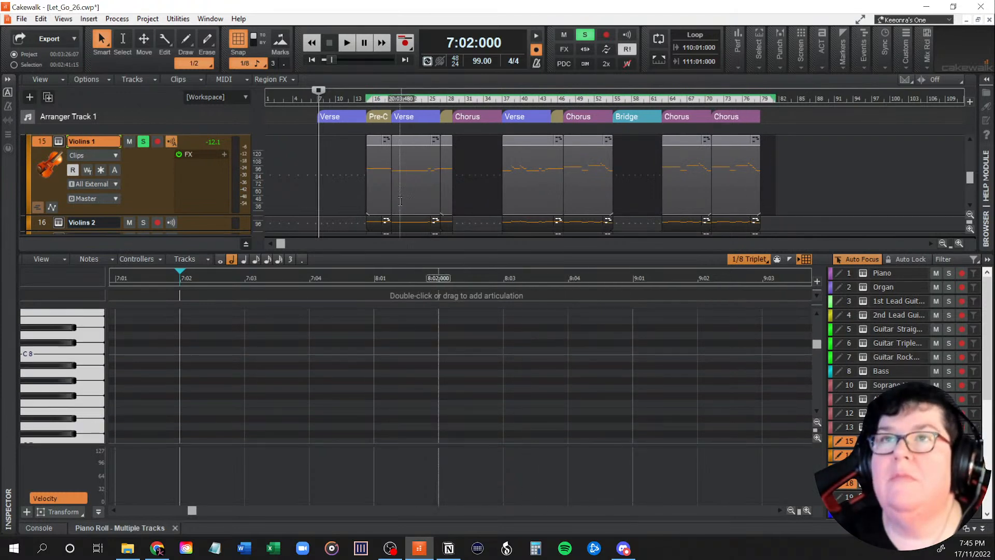
left_click(364, 185)
scroll(478, 395, "down", 4)
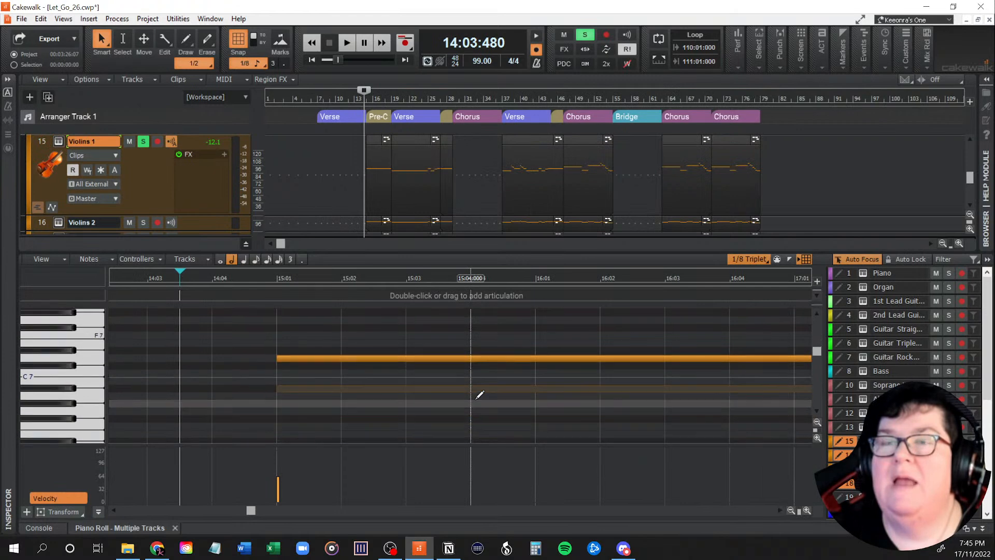
scroll(480, 395, "down", 1)
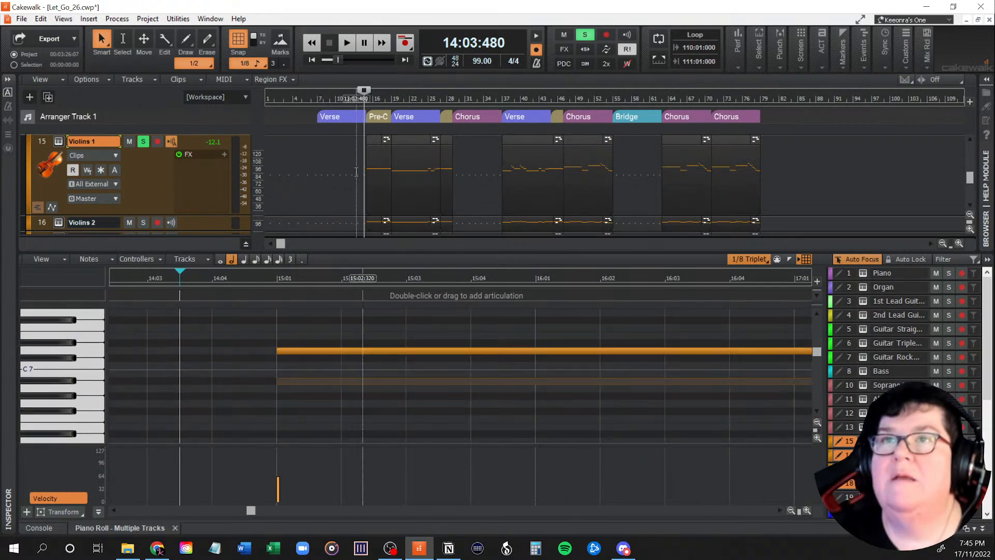
Select all Violins 1 clips across the song and nudge them three times earlier using the 10-millisecond Nudge 1 setting.
left_click_drag(372, 179, 776, 196)
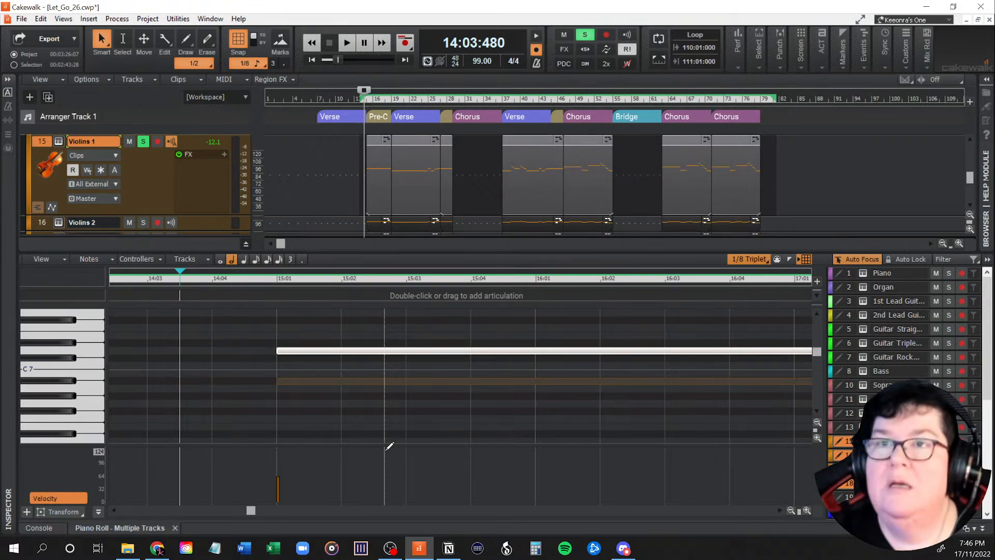
key("KP_1")
key("KP_1")
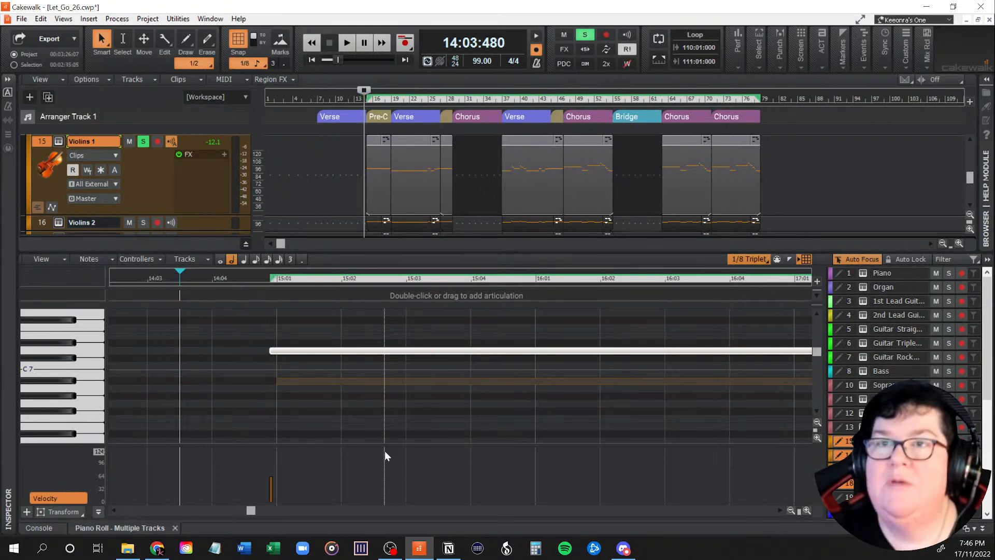
key("KP_1")
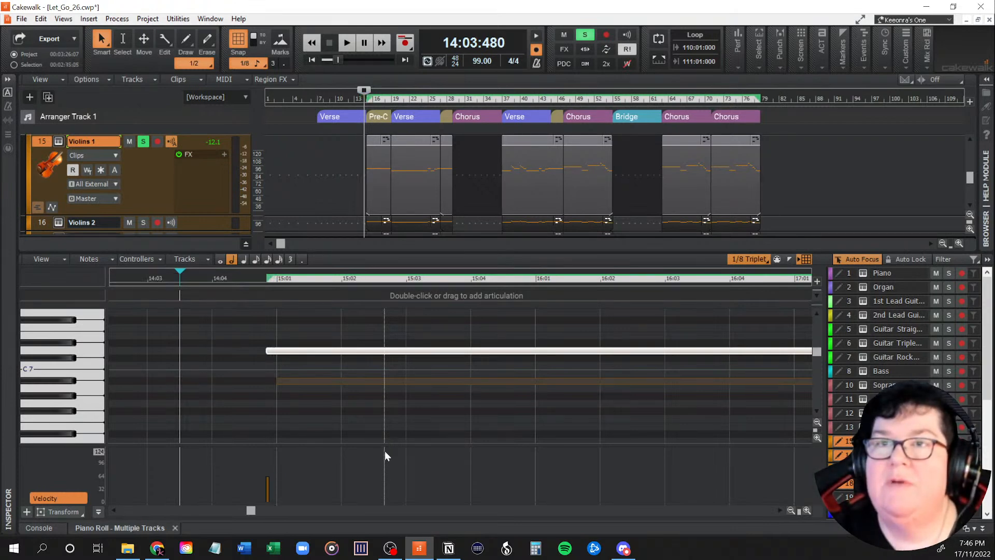
Enable the metronome during playback, set the position to 14:03, and listen repeatedly to the entry of the nudged Violins 1.
left_click(537, 34)
left_click(149, 382)
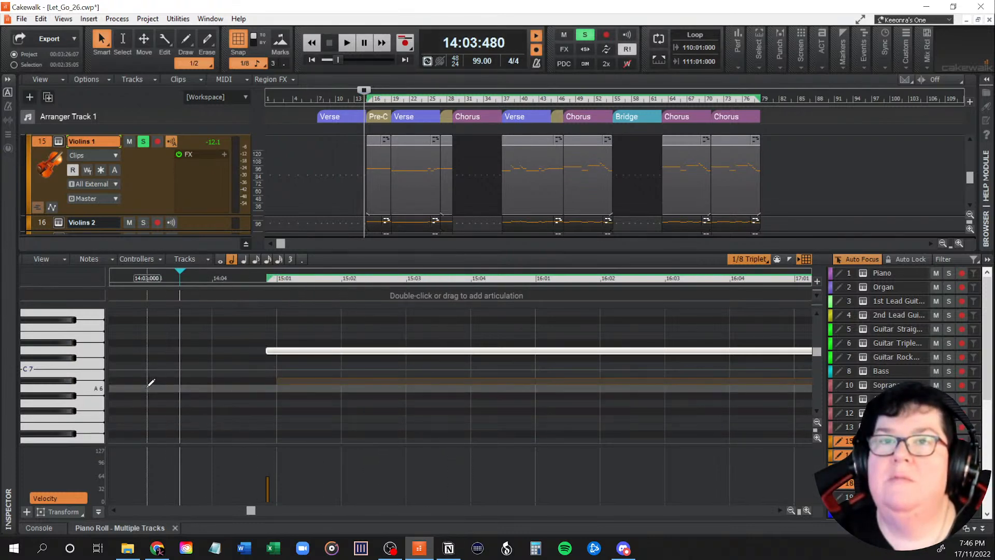
key("space")
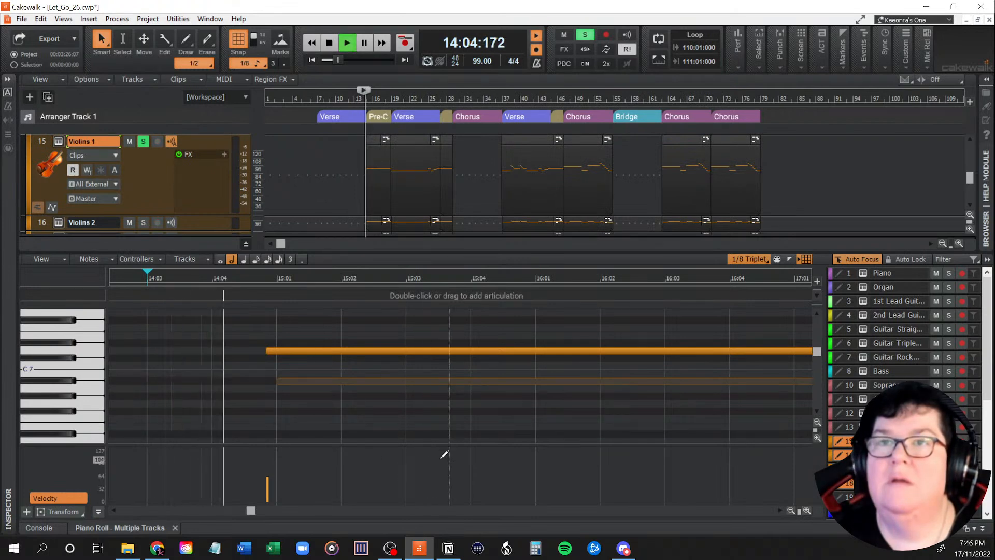
key("space")
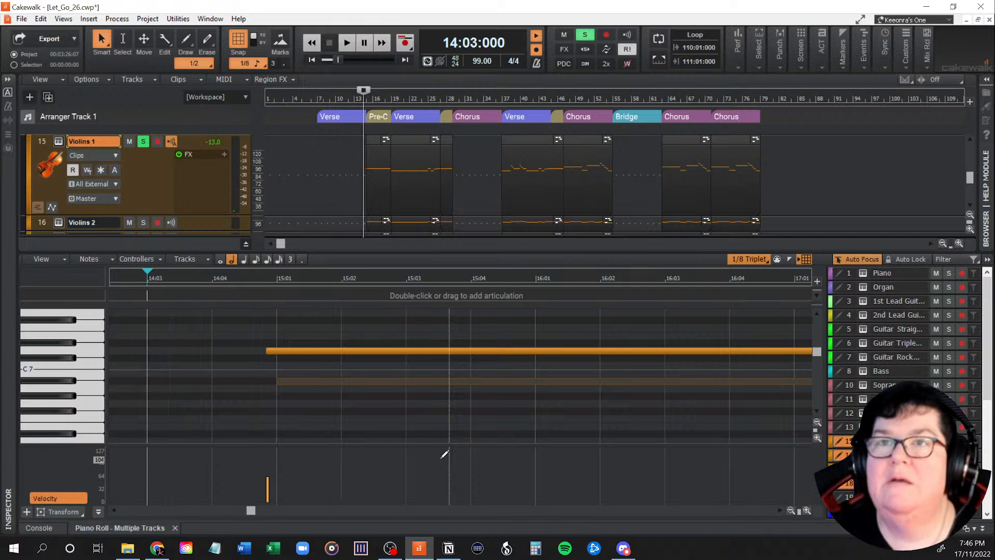
key("space")
key("space")
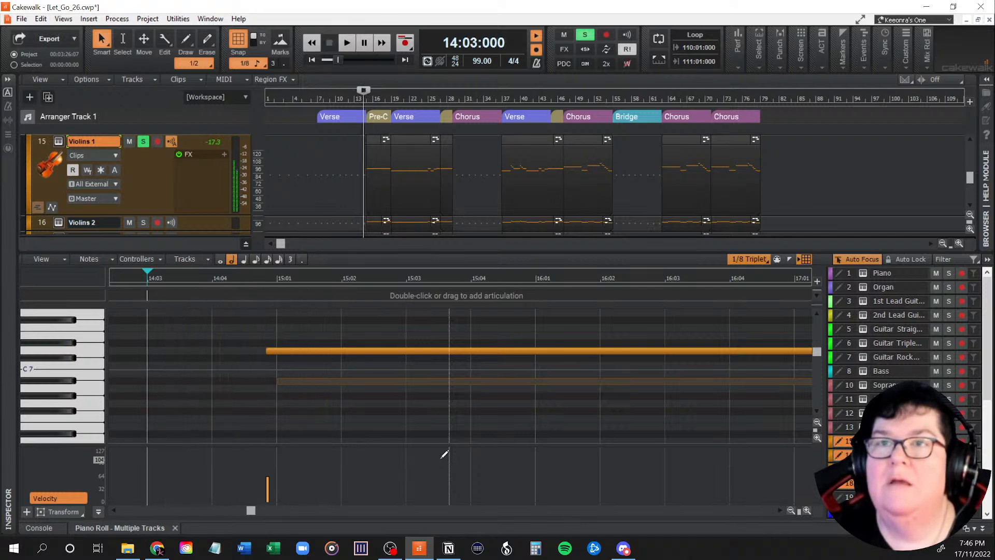
key("space")
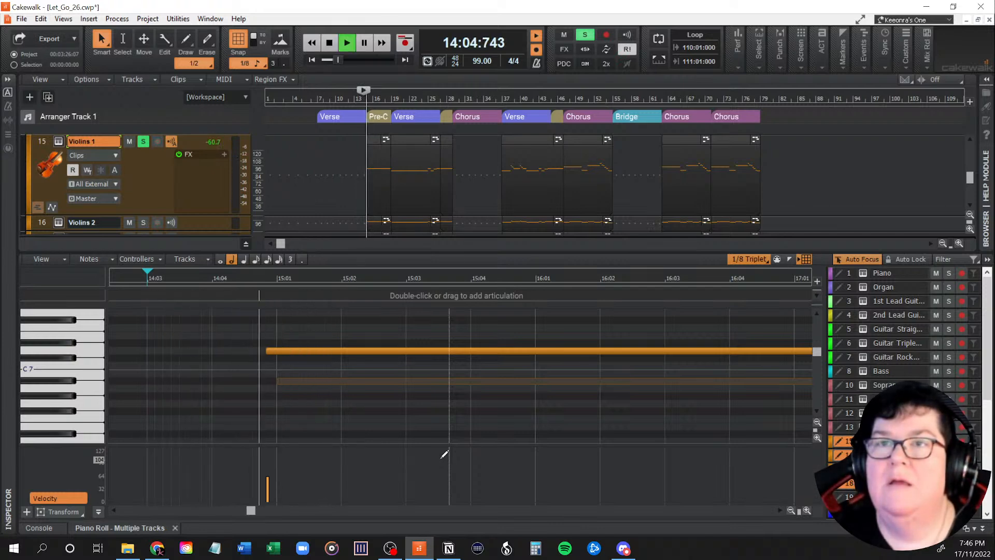
key("space")
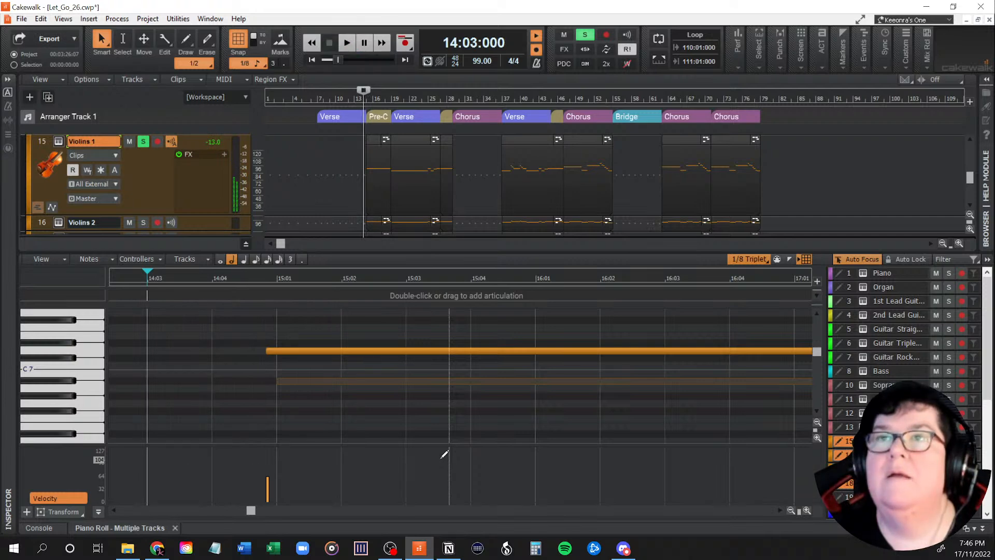
Unsolo Violins 1 to hear its entry in the full mix from 14:03, and replay the entry with the track soloed again.
left_click(948, 440)
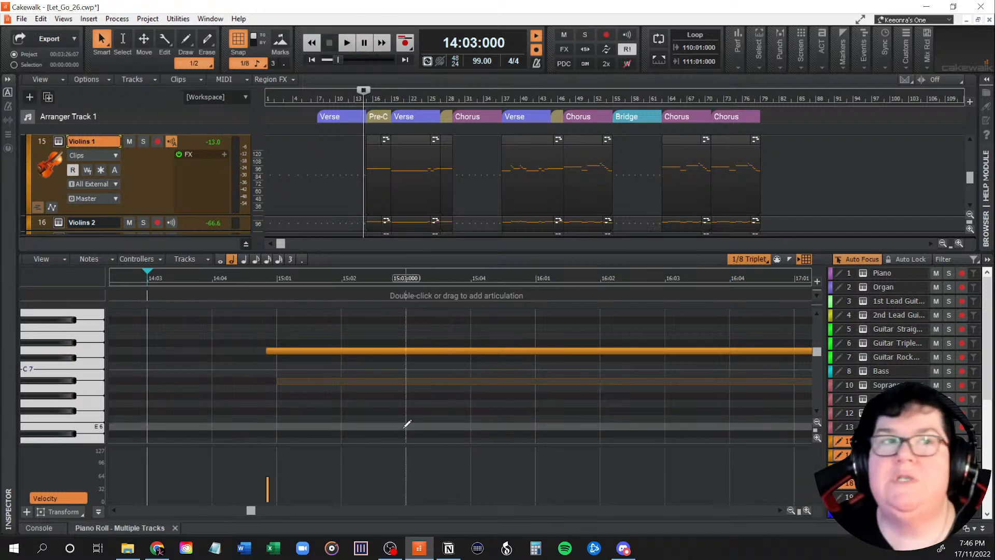
key("space")
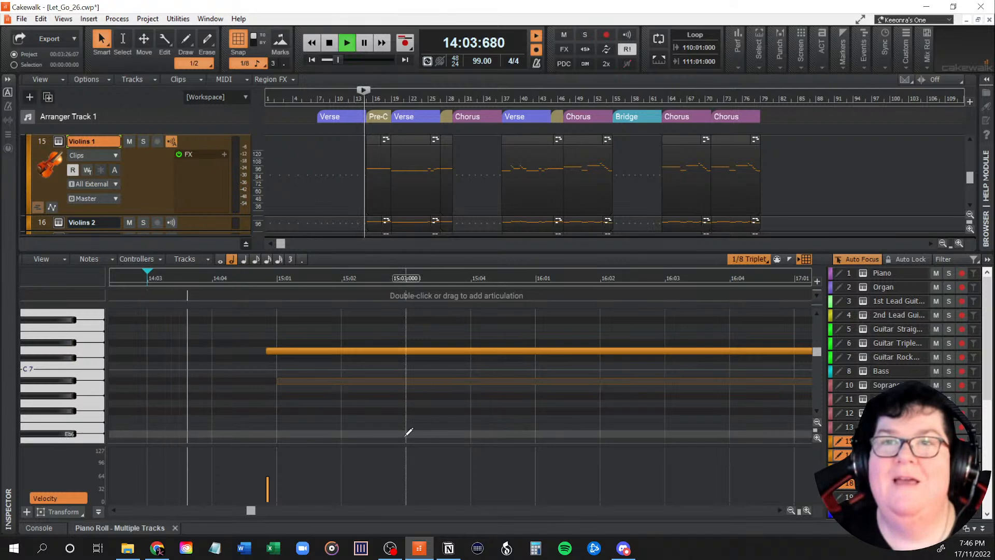
key("space")
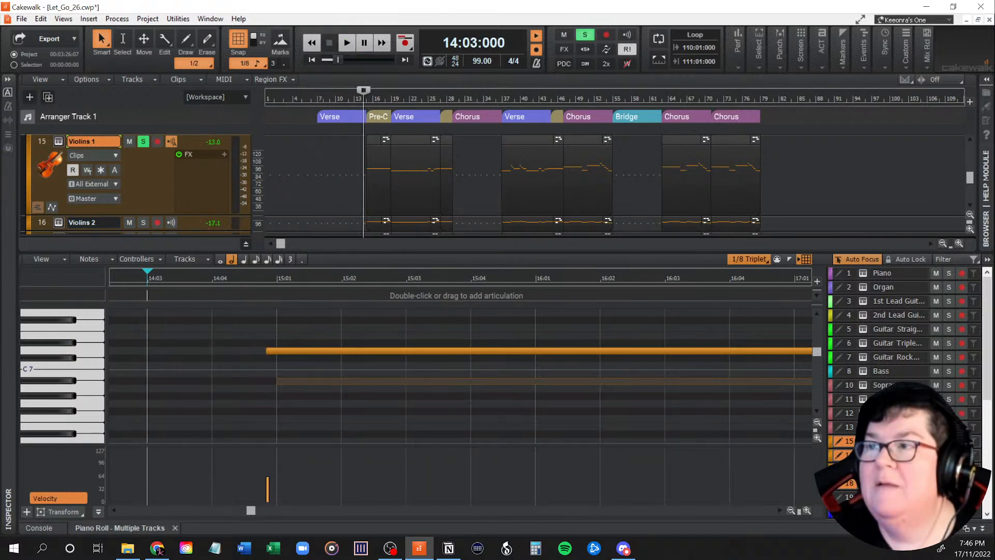
key("space")
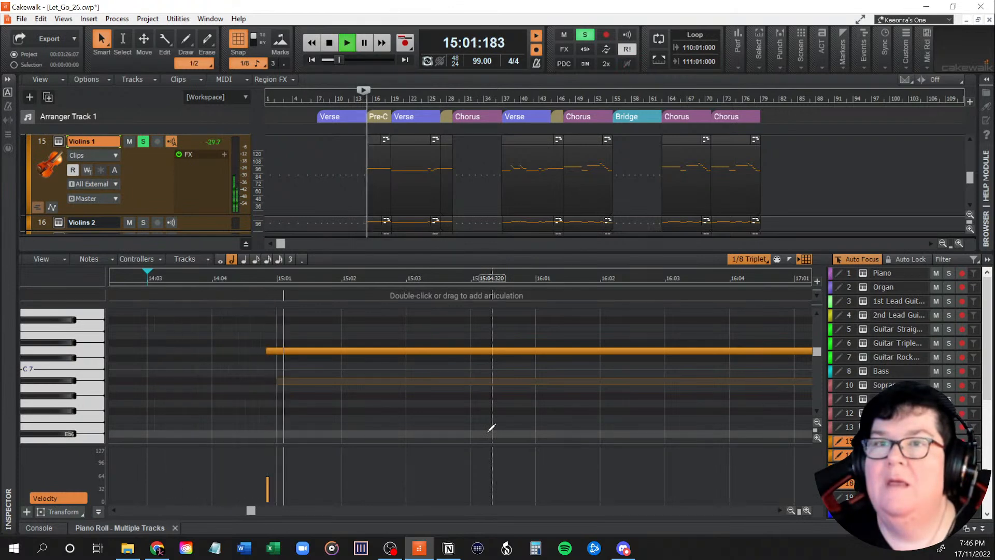
Replay the soloed Violins 1 entry from 14:03 before and after moving all its clips one 10-millisecond nudge later.
key("space")
key("space")
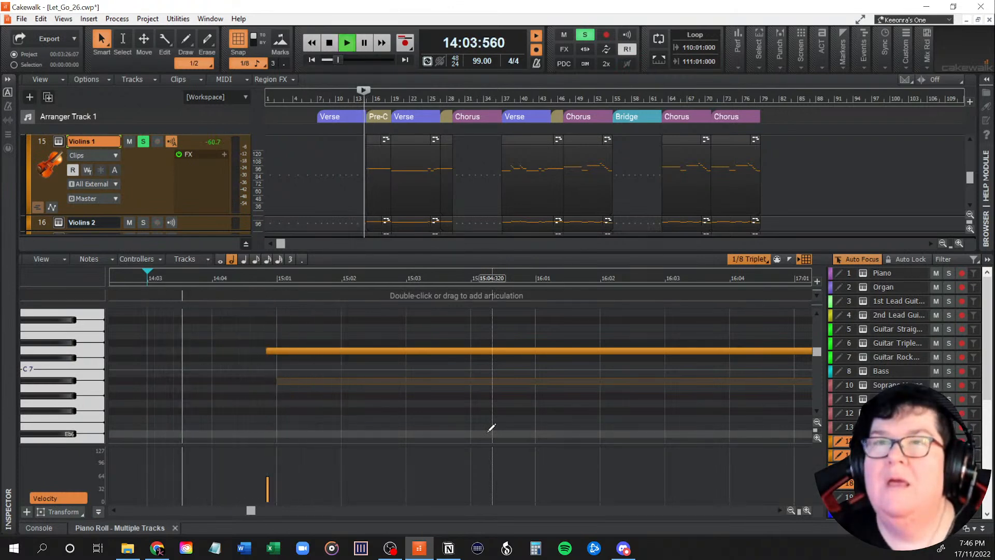
key("space")
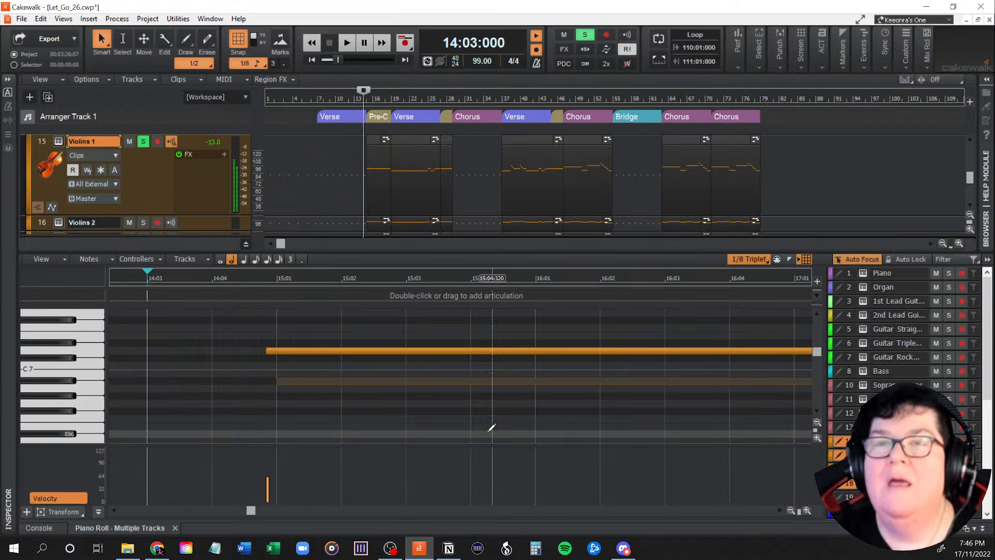
key("ctrl+a")
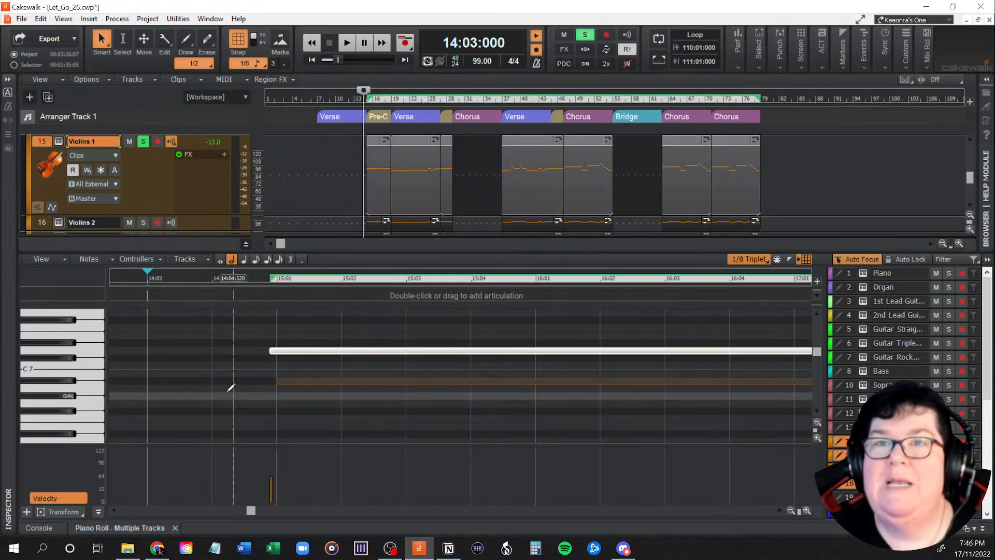
key("space")
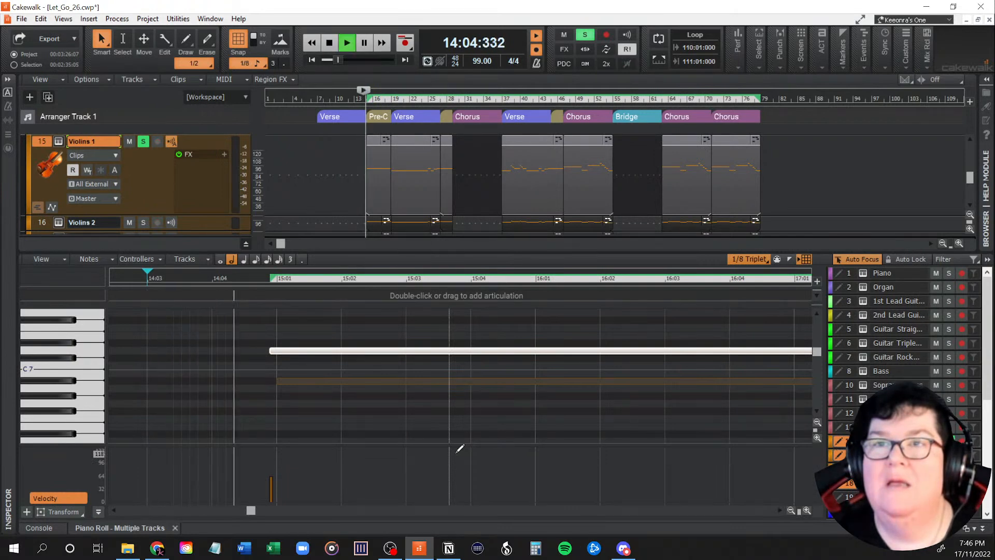
key("space")
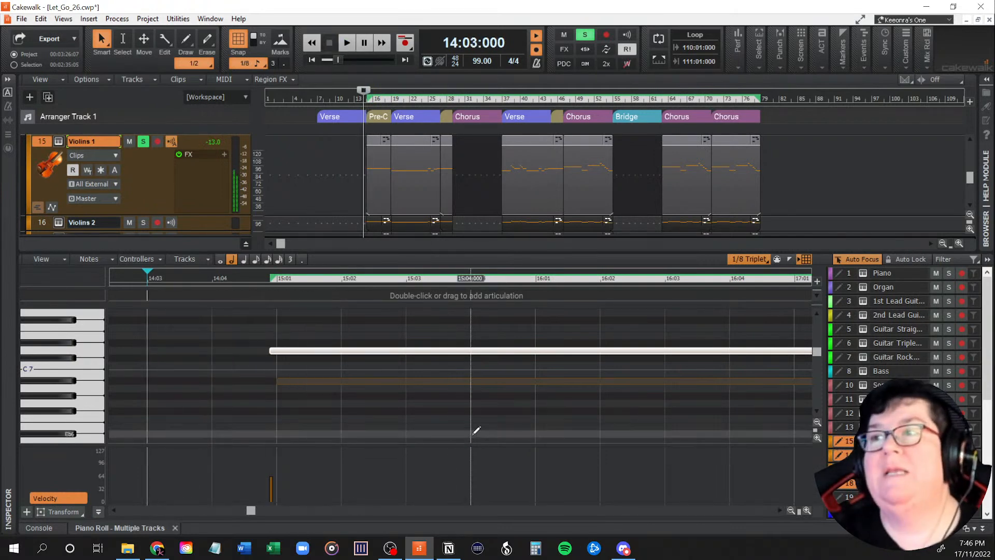
Nudge all Violins 2 clips two times earlier by 10 milliseconds, and solo the track to hear its entry from 14:03.
left_click(190, 222)
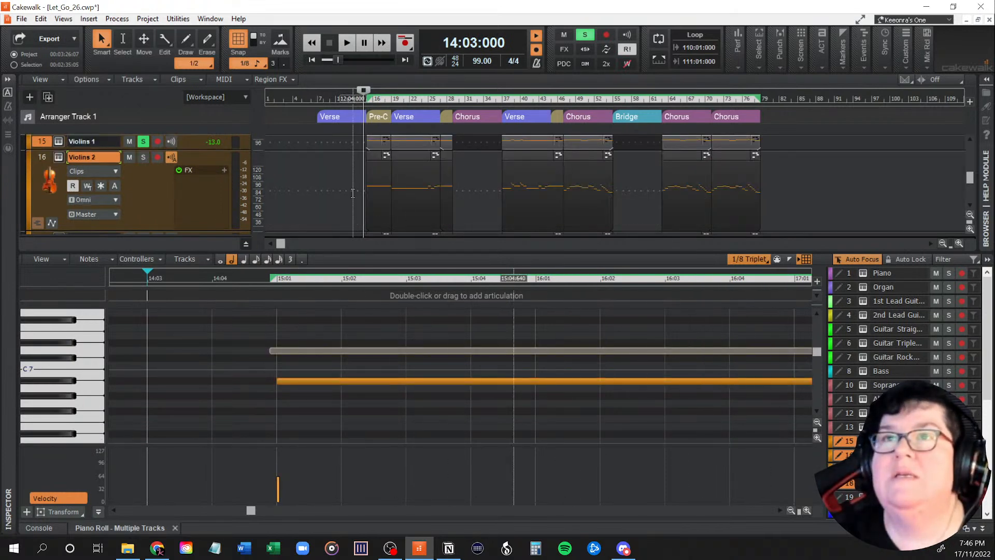
left_click_drag(371, 207, 783, 204)
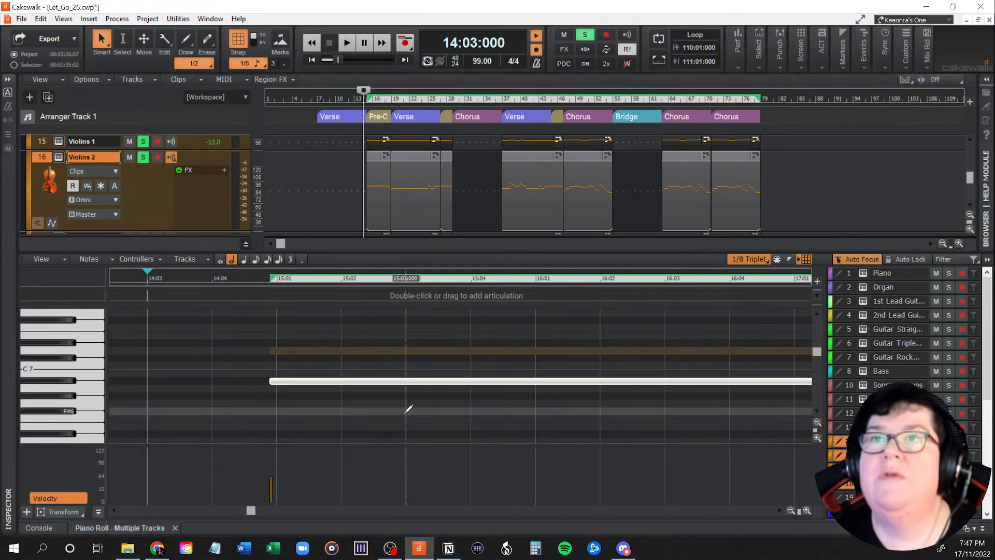
key("space")
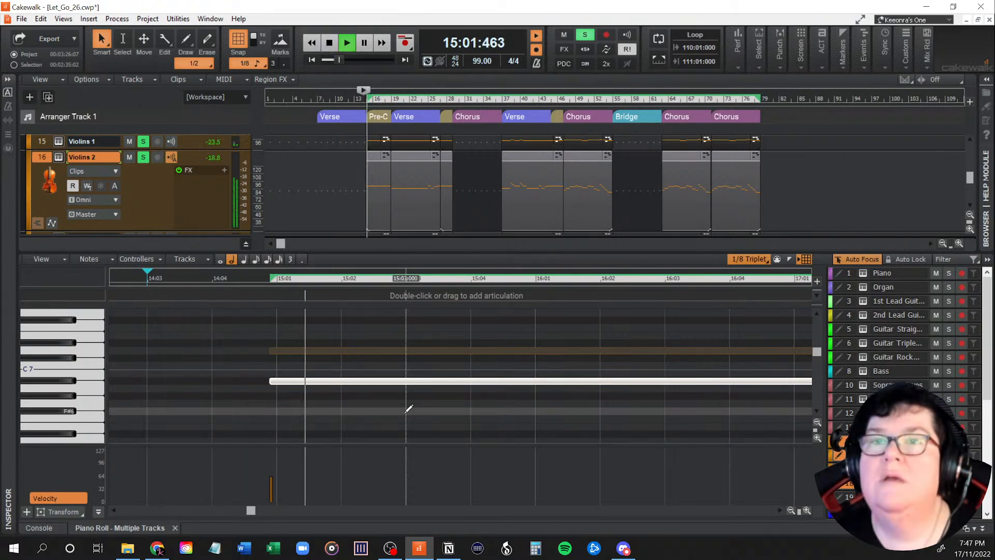
key("space")
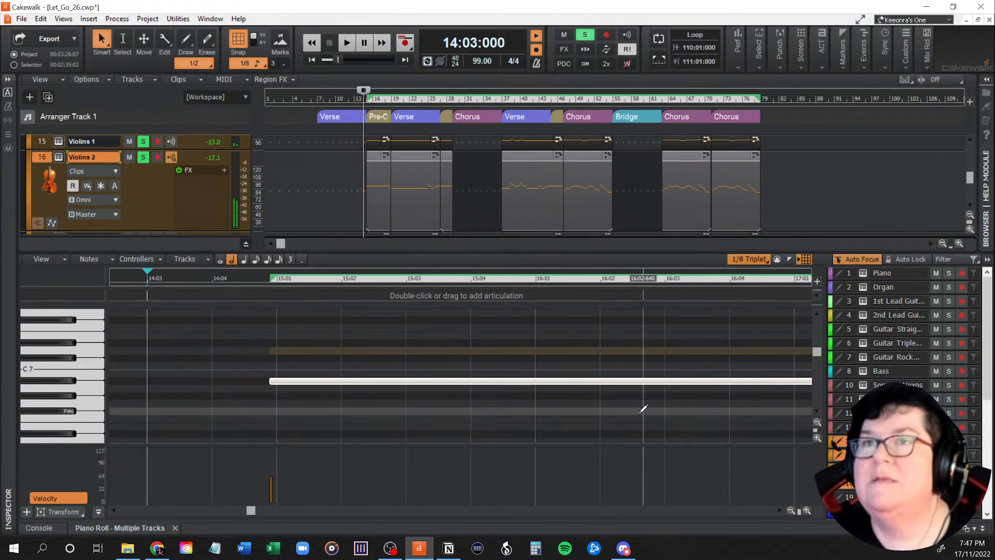
Select all Violas clips across the song, nudge them two times earlier by 10 milliseconds, and solo the track.
scroll(134, 208, "down", 2)
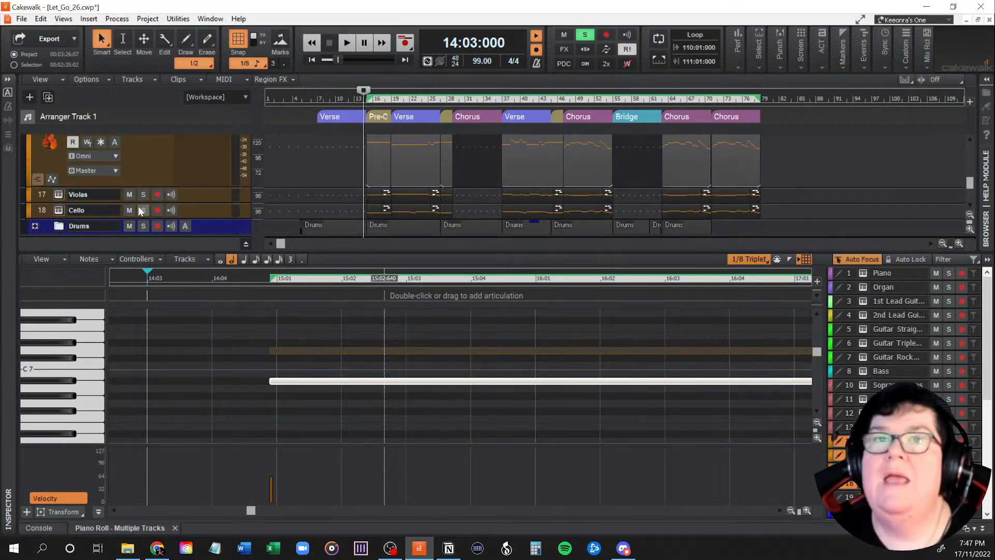
left_click(201, 196)
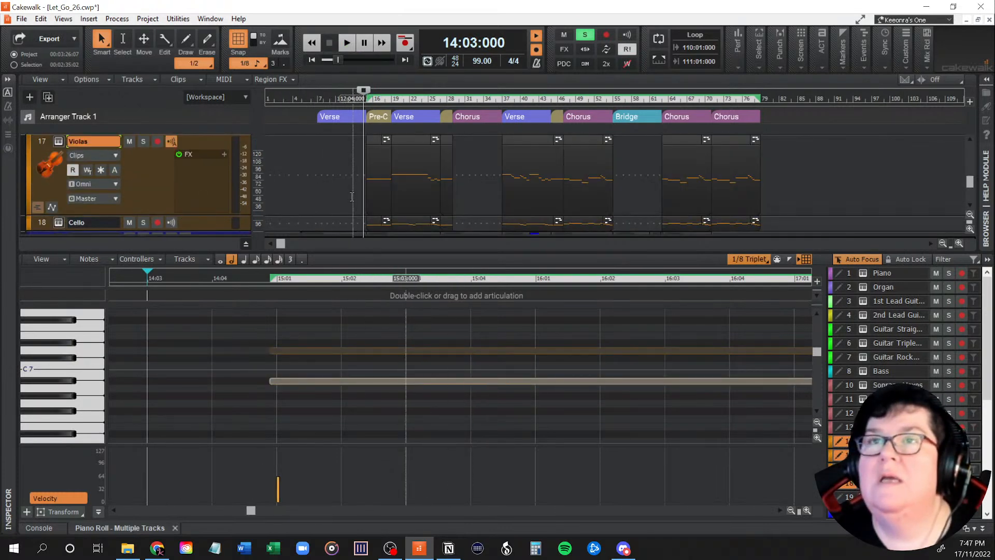
scroll(504, 390, "down", 6)
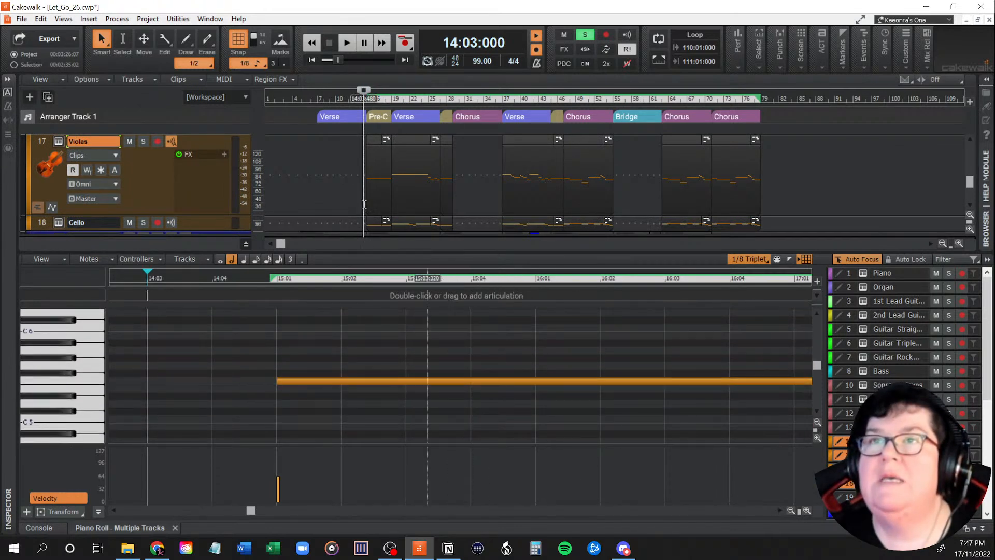
left_click_drag(352, 190, 802, 192)
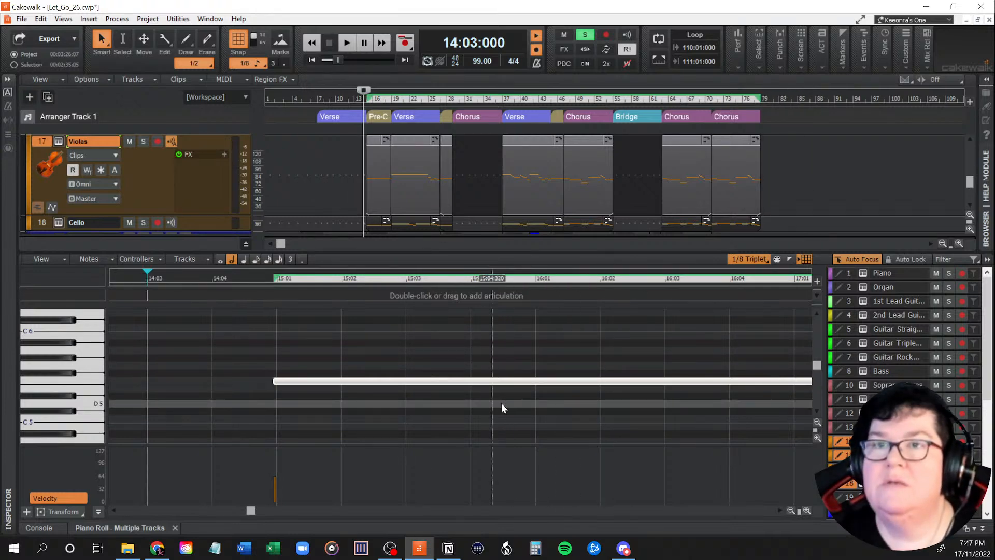
scroll(489, 396, "up", 4)
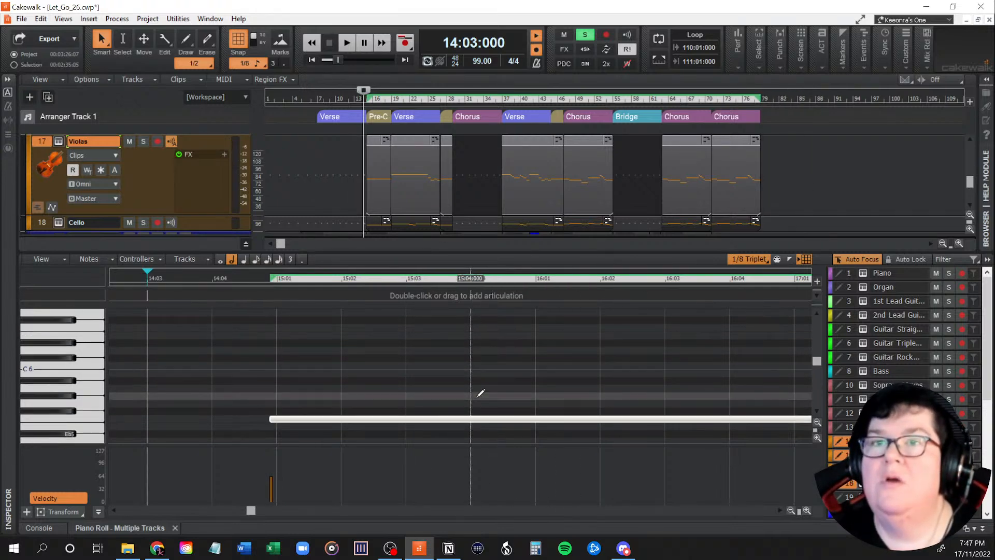
scroll(480, 393, "down", 4)
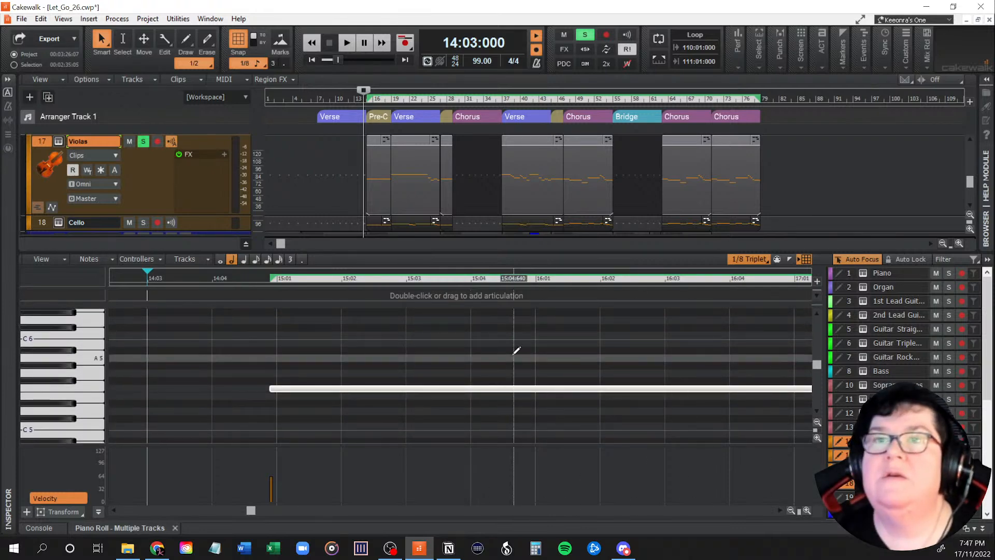
Listen twice to the soloed Violas entry from 14:03 against the metronome.
key("space")
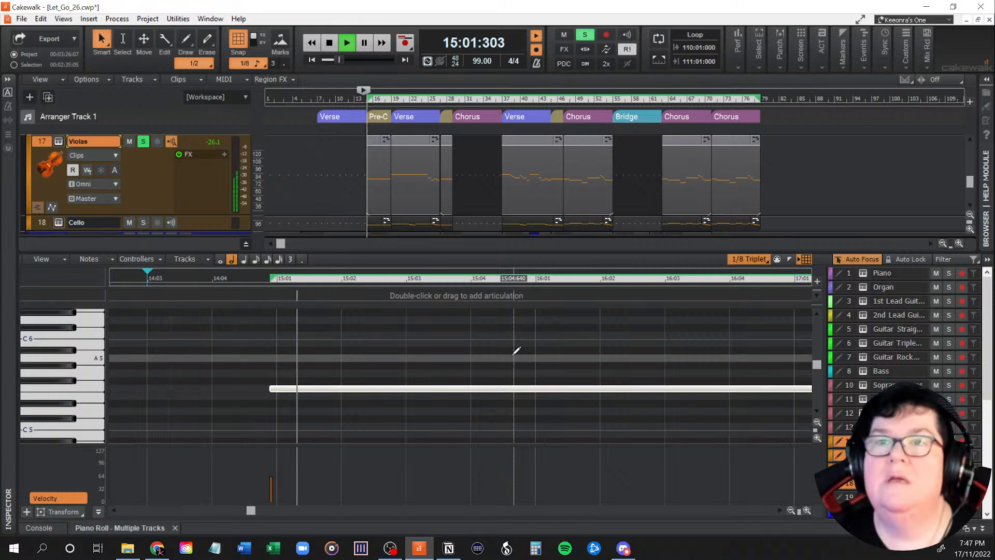
key("space")
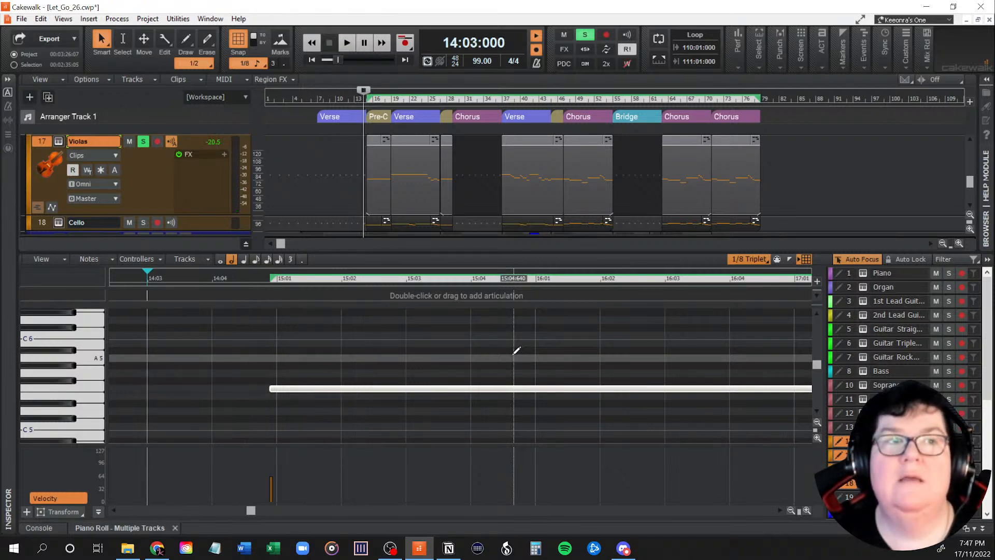
key("space")
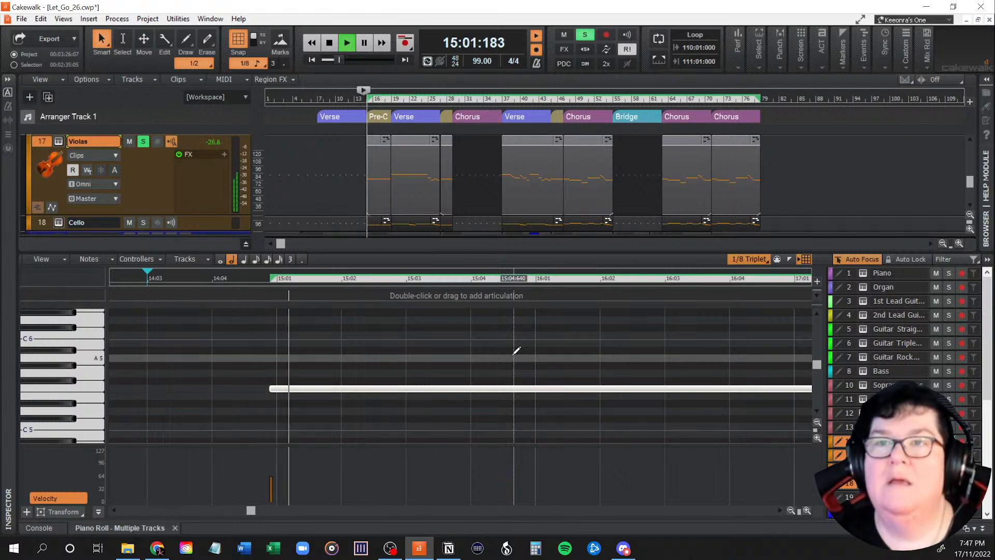
key("space")
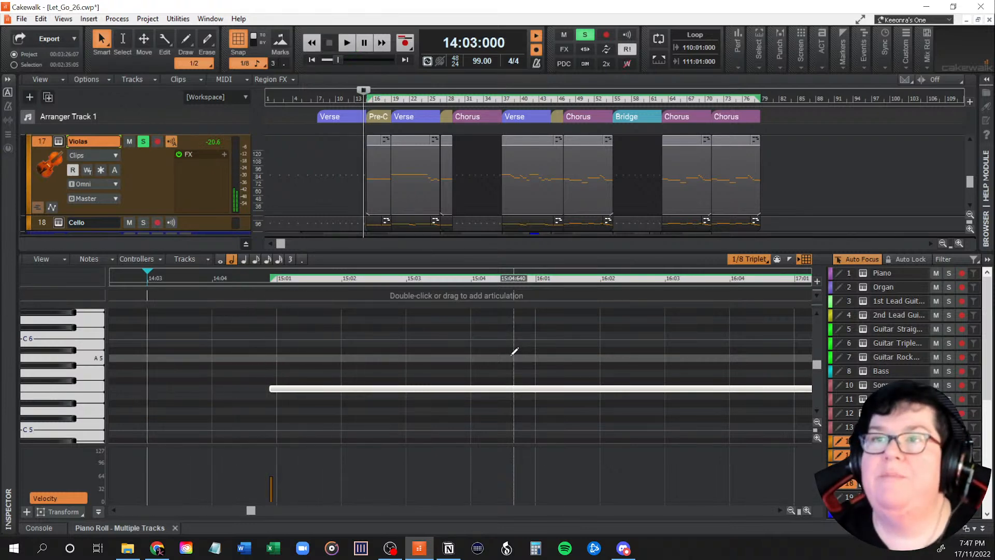
Select all Cello clips across the song, nudge them two times earlier by 10 milliseconds, and solo the track.
left_click(209, 222)
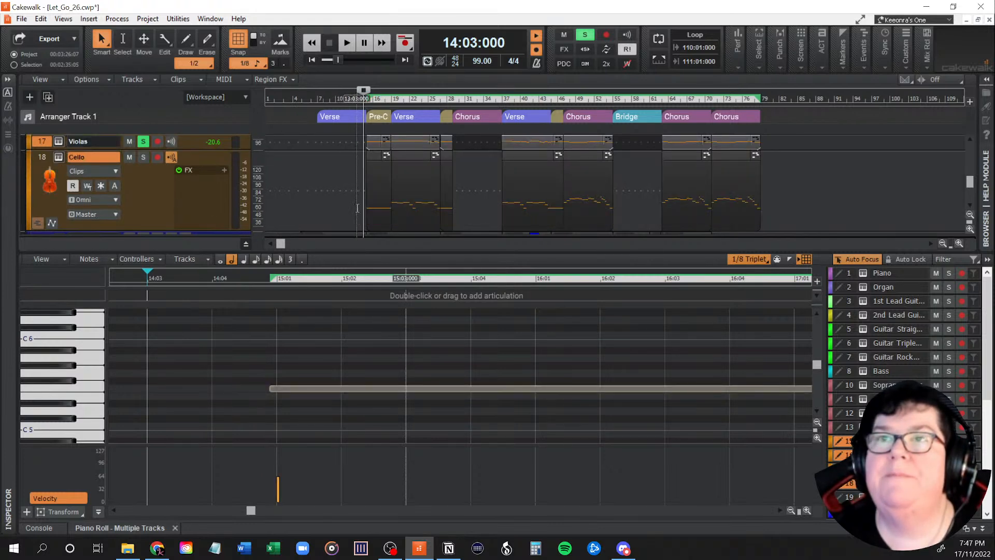
left_click_drag(357, 207, 778, 211)
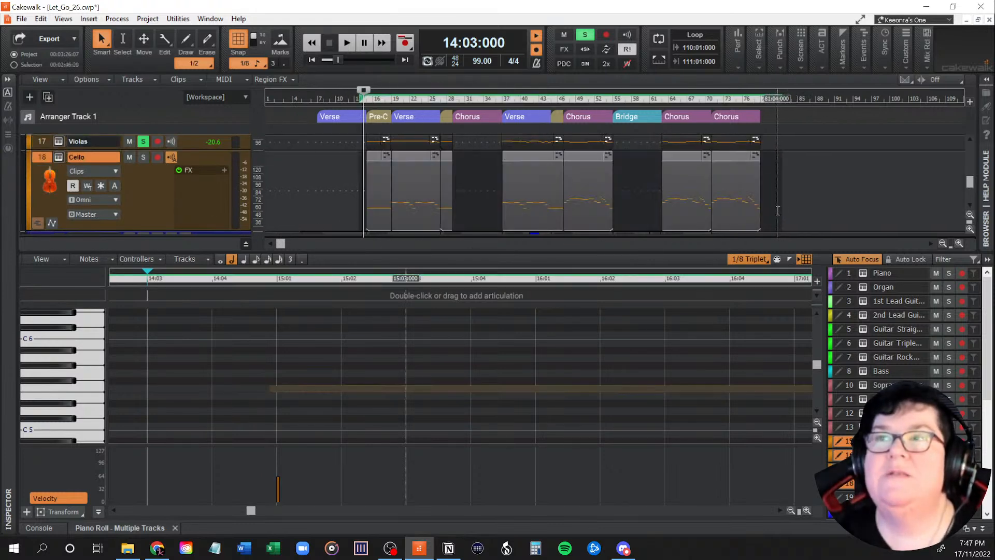
scroll(701, 373, "down", 6)
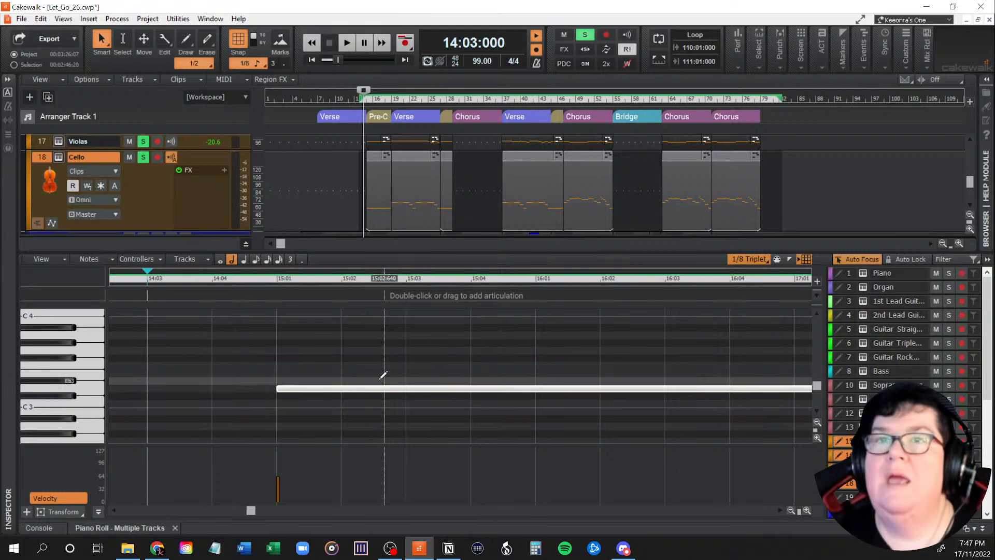
left_click(544, 213)
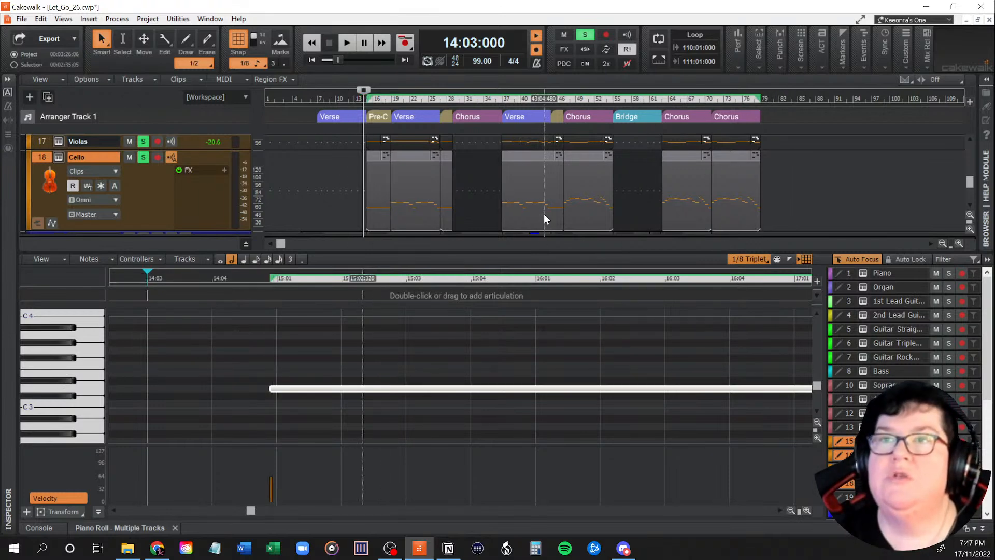
Play the nudged strings from 14:03 through the verse, following the Cello notes in the Piano Roll, and unsolo Violas and Cello.
key("space")
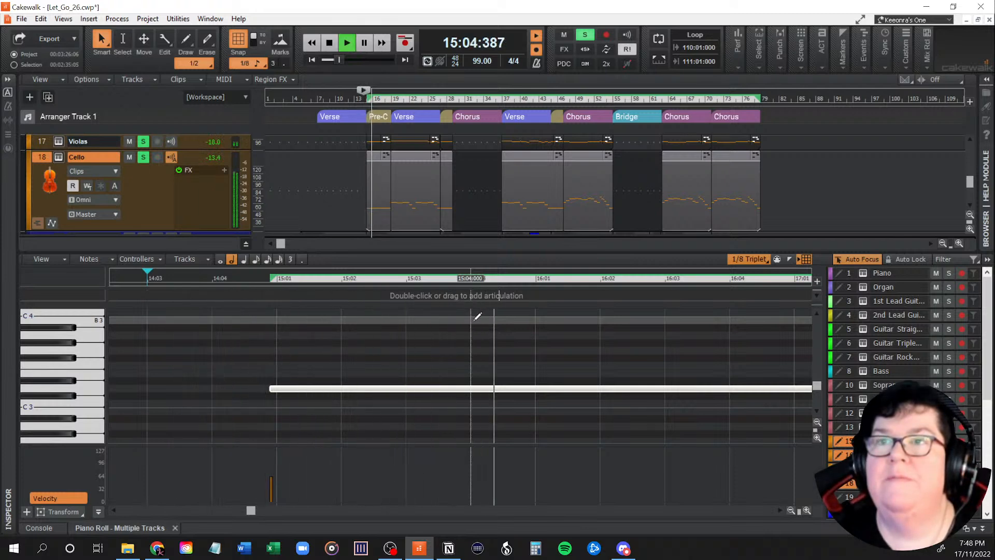
scroll(445, 365, "down", 5)
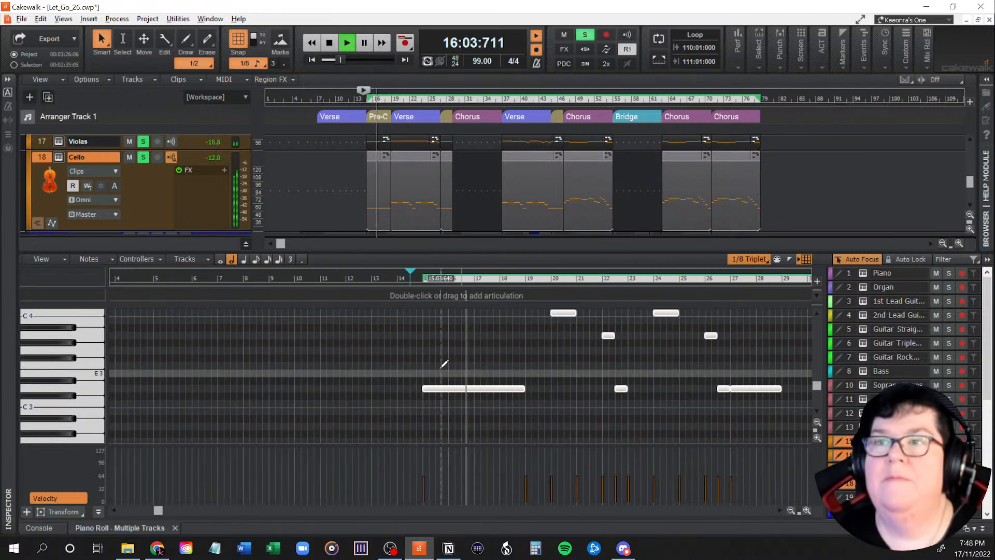
scroll(480, 373, "up", 3)
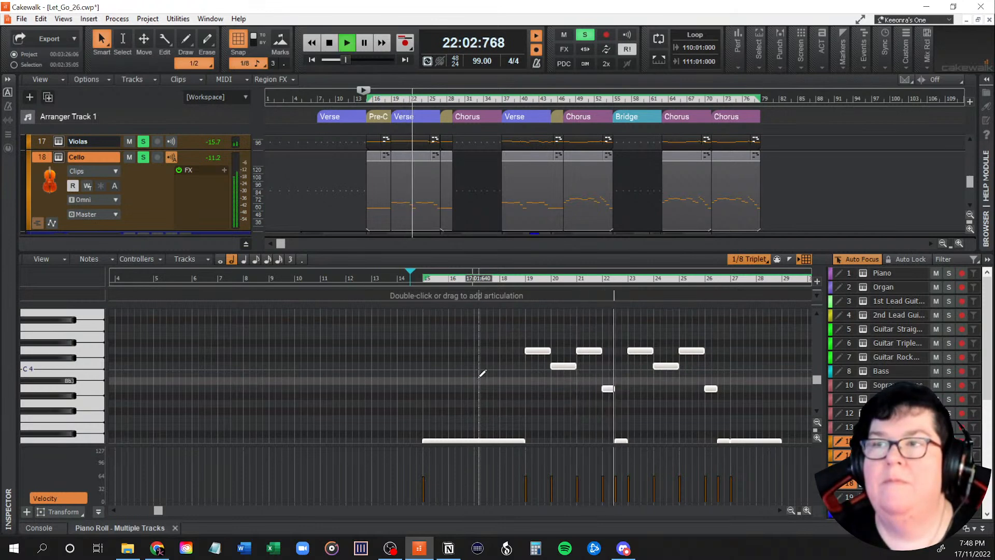
scroll(482, 373, "down", 1)
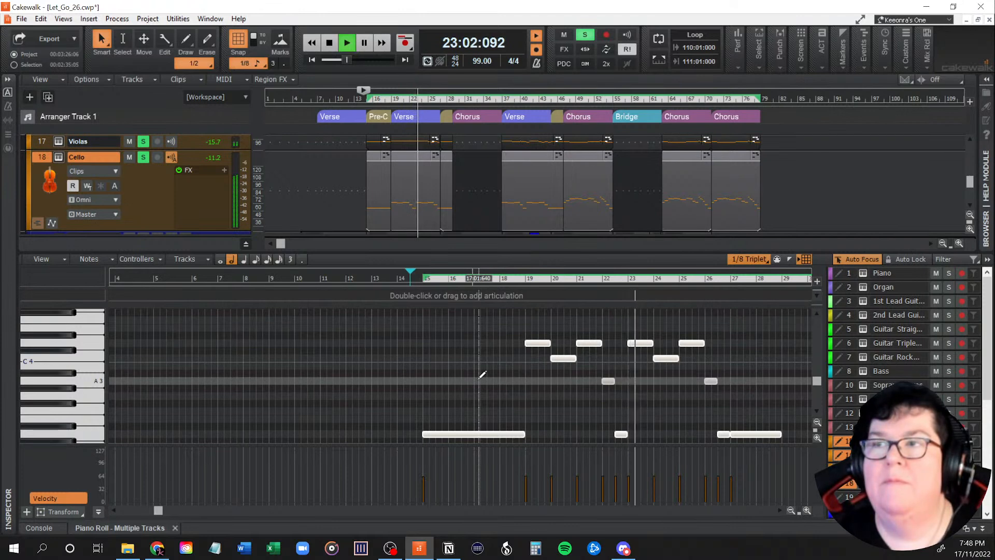
scroll(482, 375, "up", 3)
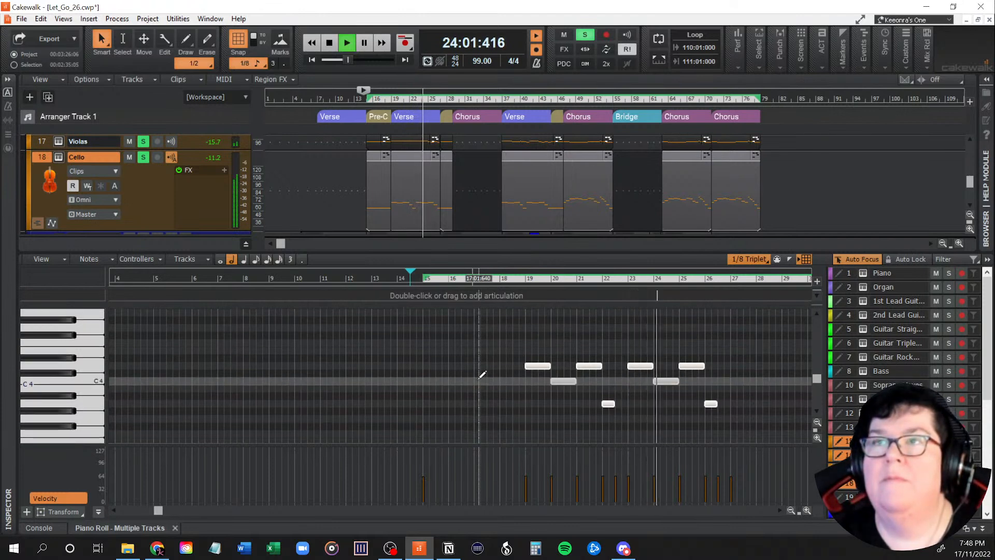
scroll(482, 374, "up", 2)
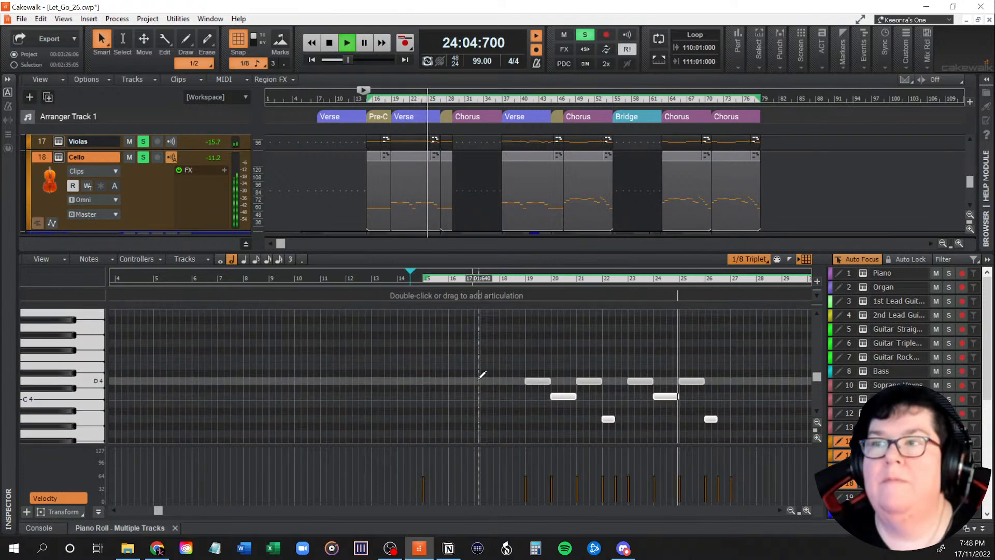
scroll(482, 374, "down", 1)
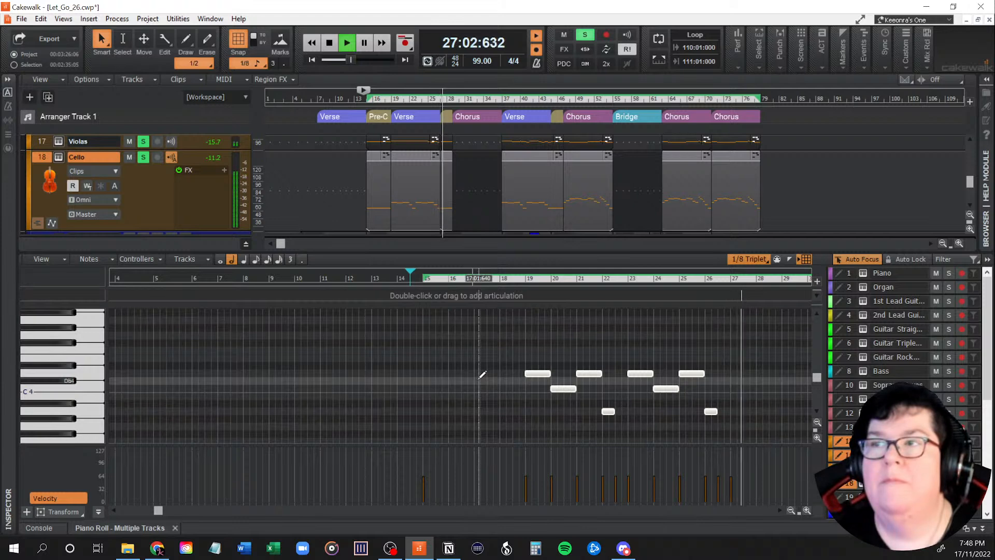
key("space")
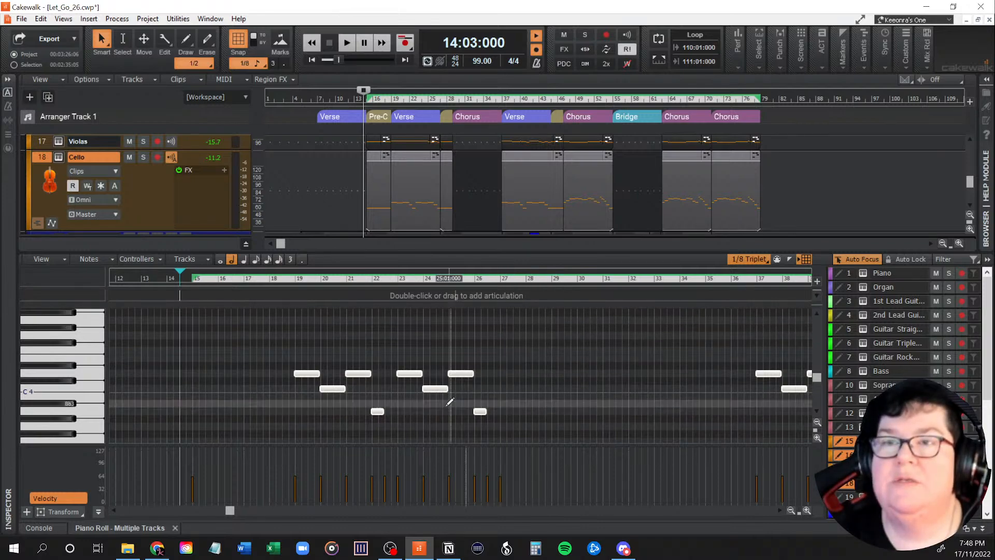
Set the playback position to 52:01 near the end of the second chorus and play the string parts from there.
left_click_drag(228, 511, 431, 518)
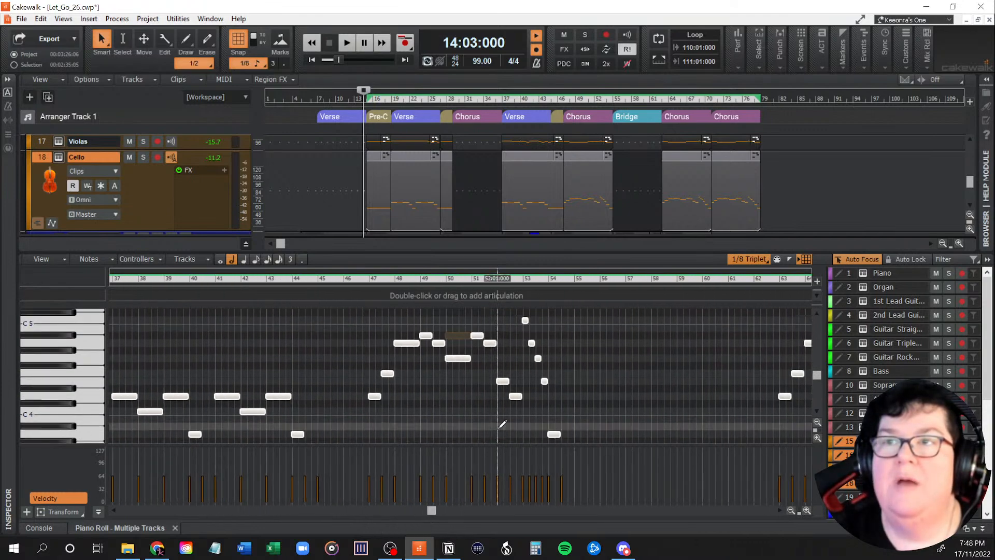
scroll(502, 424, "up", 2)
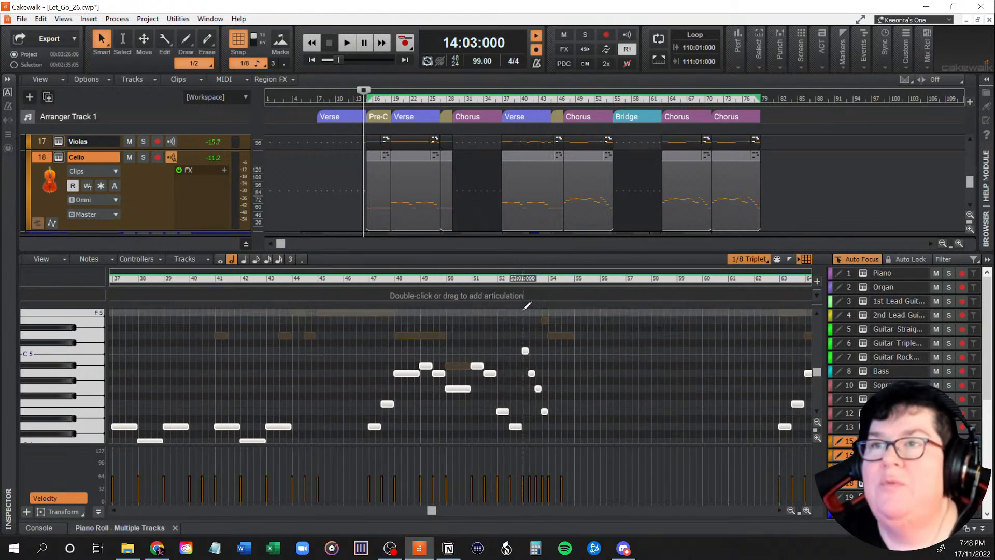
left_click(502, 310)
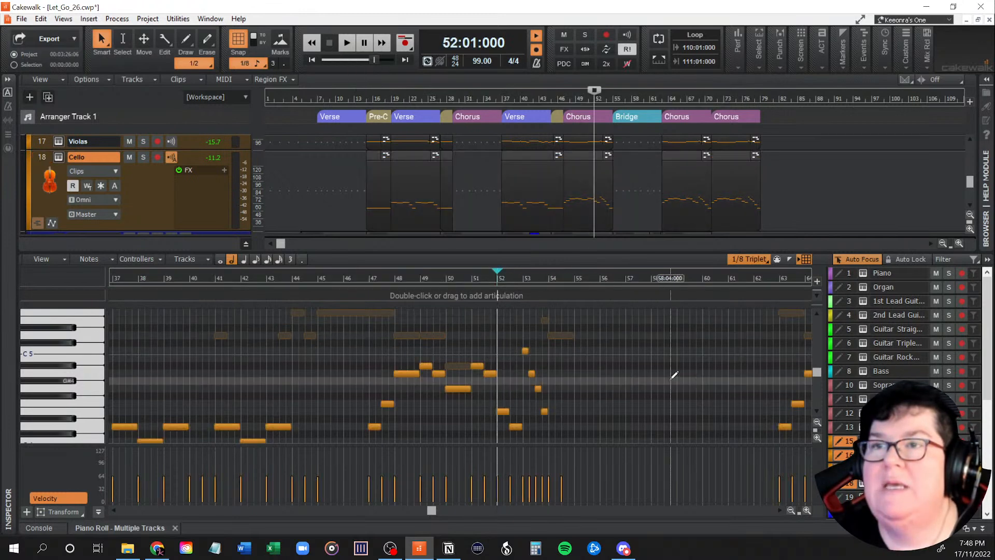
key("space")
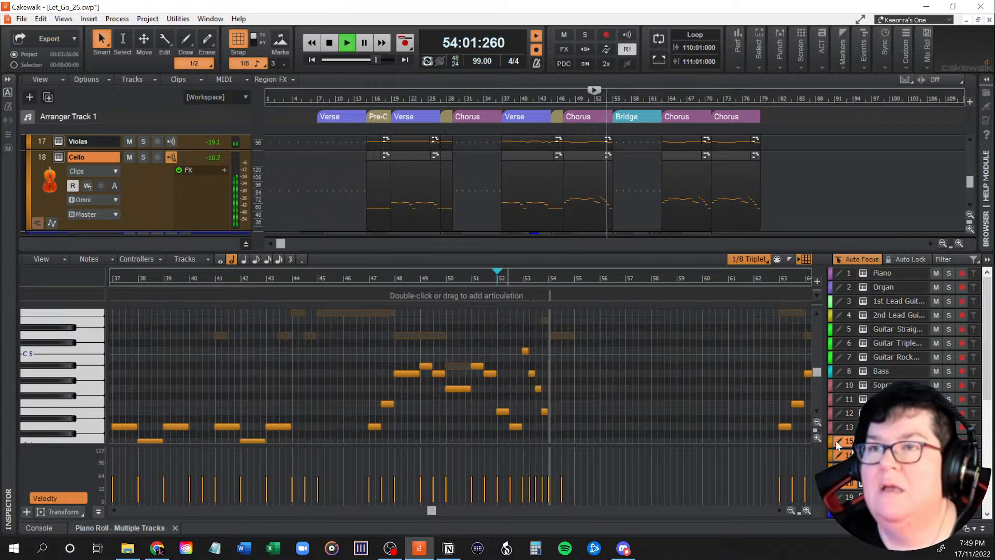
Stop playback, solo the Cello track and bring its notes around C4 into view in the Piano Roll.
key("space")
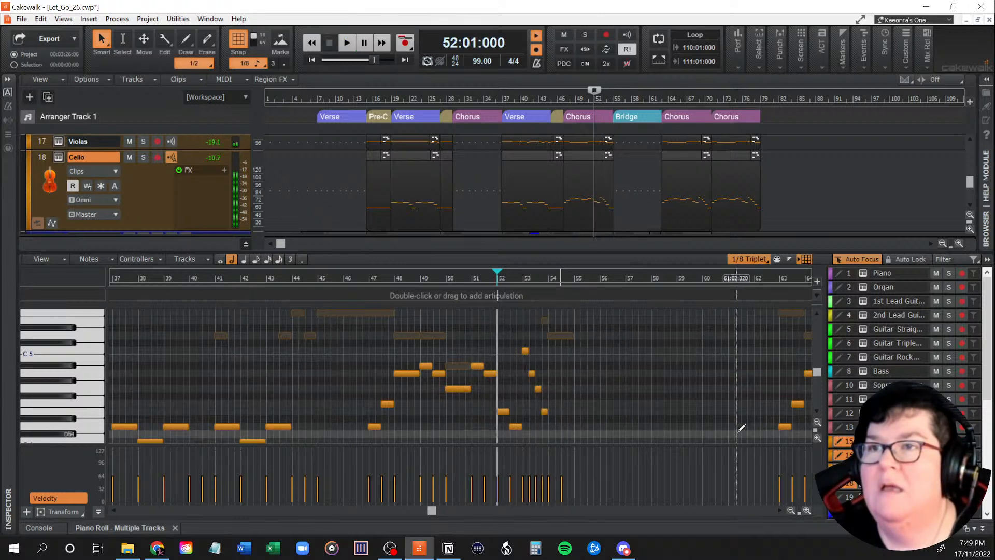
key("s")
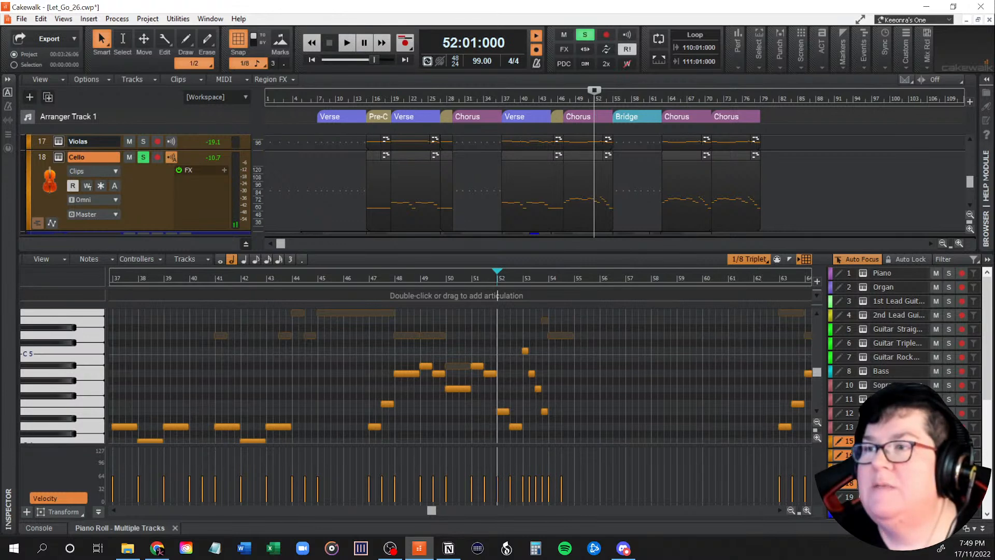
scroll(720, 397, "down", 3)
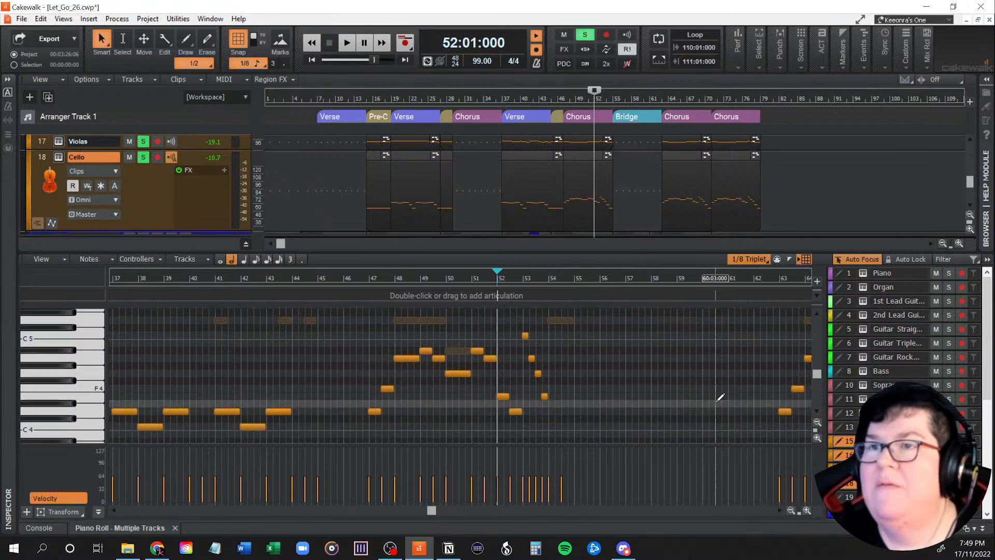
scroll(720, 397, "down", 3)
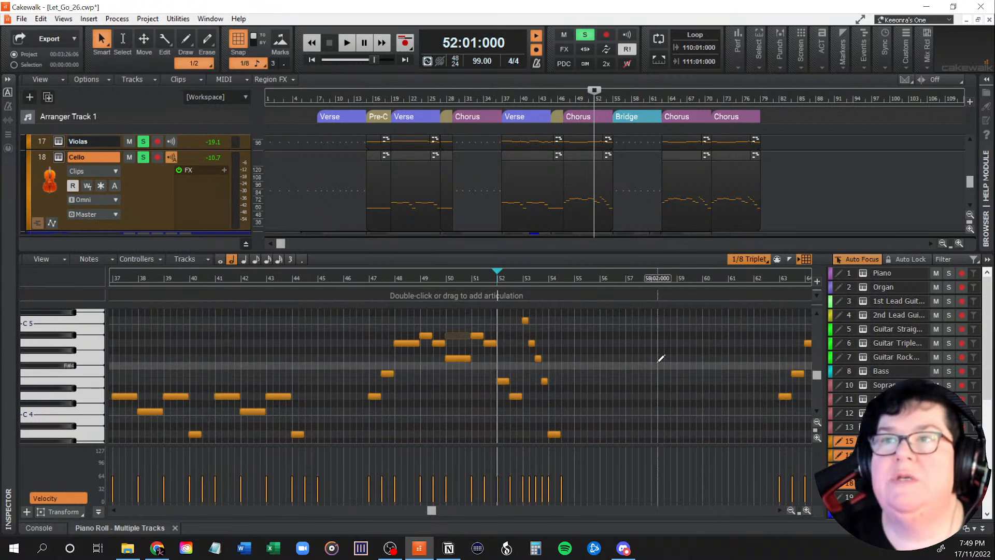
Open the Cello's BBC Symphony Orchestra instrument, unlock its techniques, choose Legato, and move its window out of the way.
left_click(59, 157)
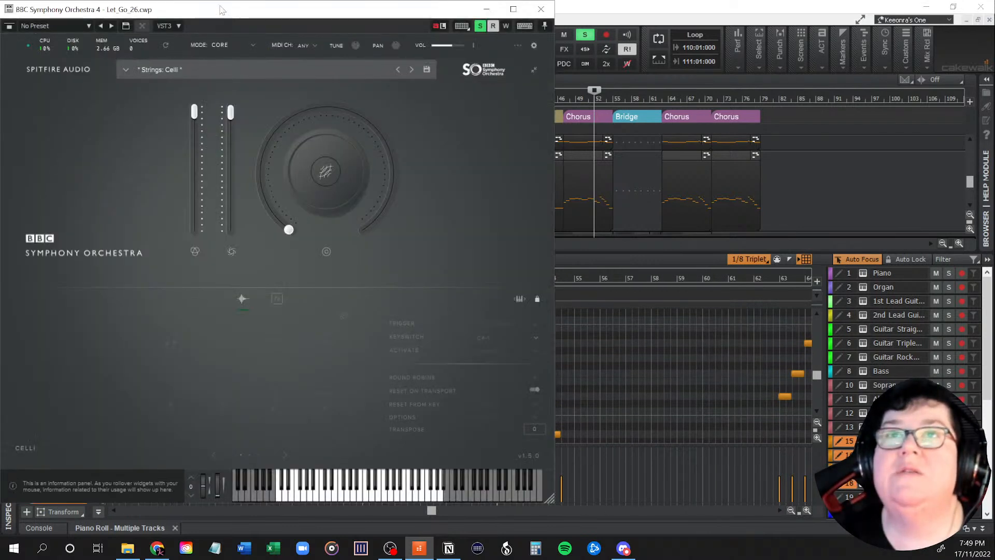
left_click_drag(220, 10, 428, 30)
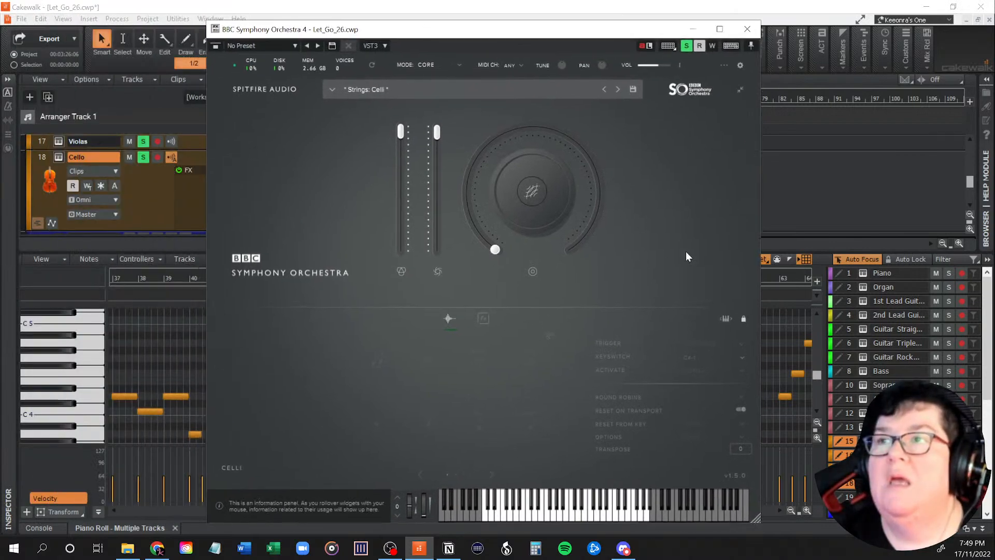
left_click(744, 320)
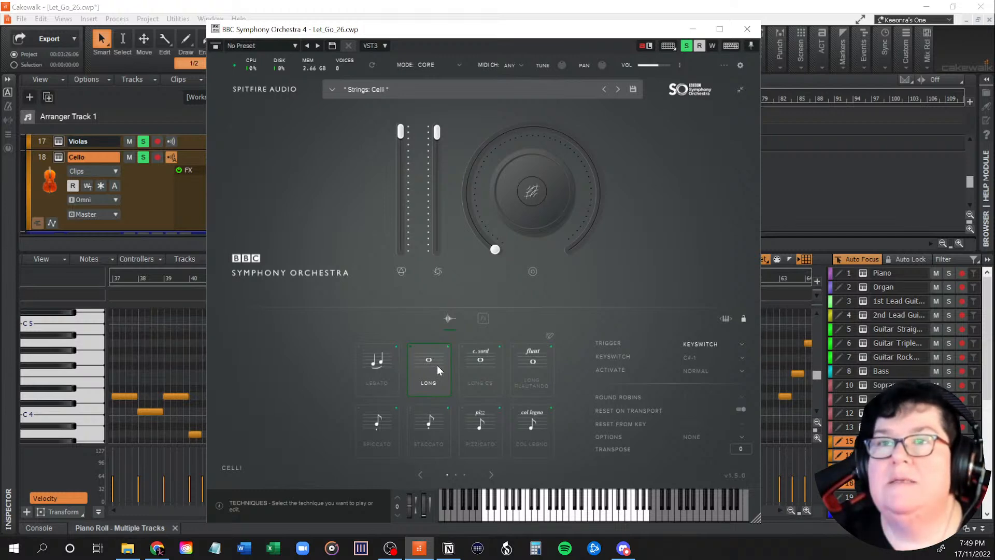
left_click(387, 374)
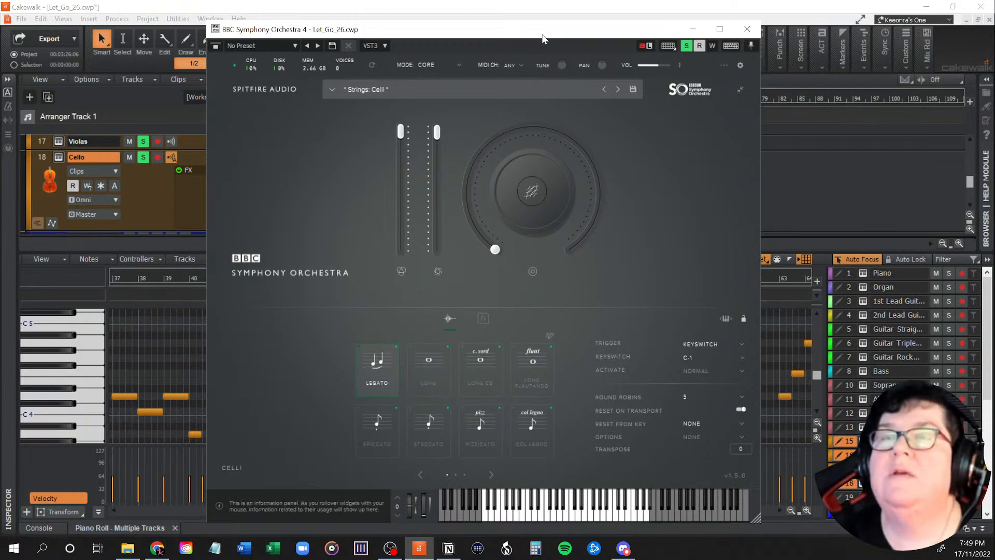
left_click_drag(543, 39, 0, 52)
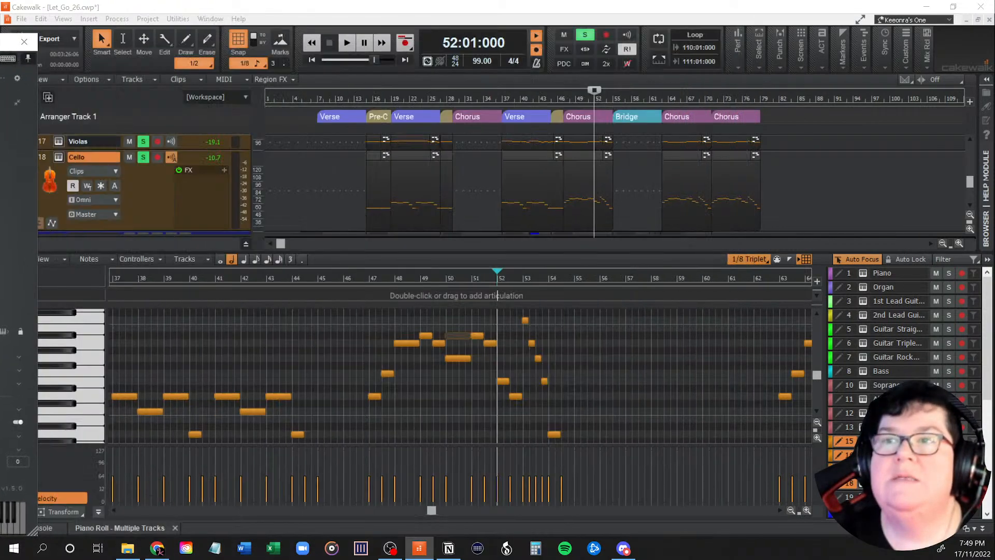
Listen twice to the soloed Cello from 46:01 through the start of the second chorus.
left_click(346, 337)
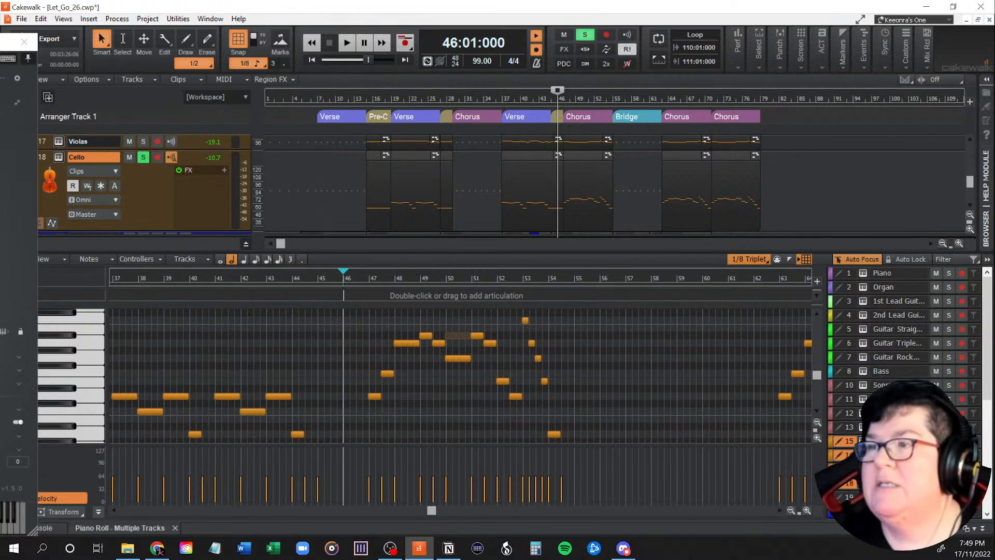
key("space")
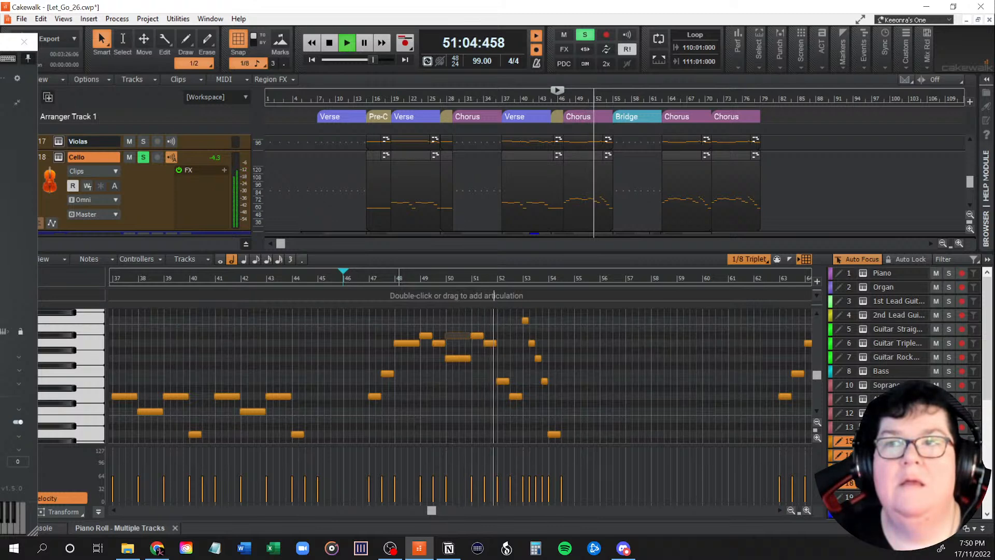
key("space")
left_click(17, 421)
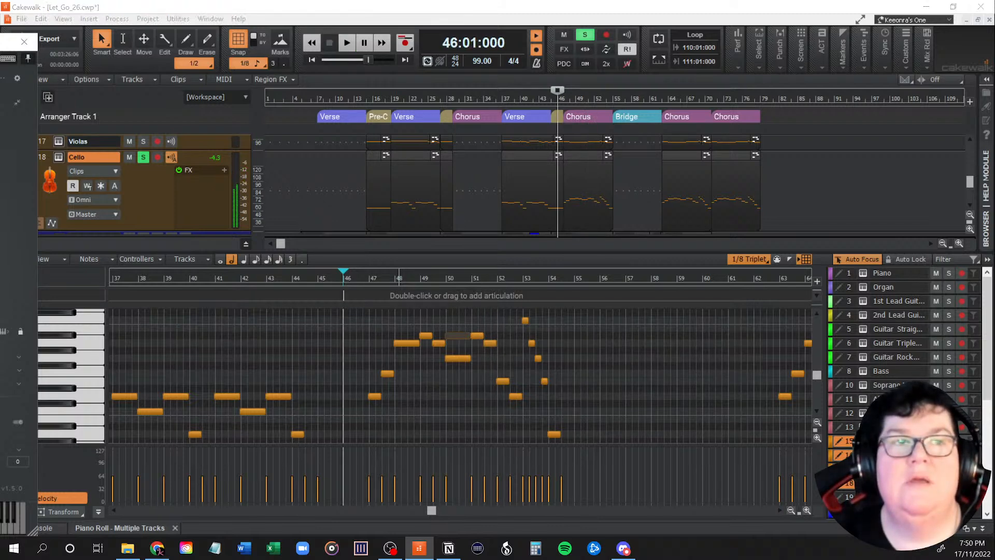
key("space")
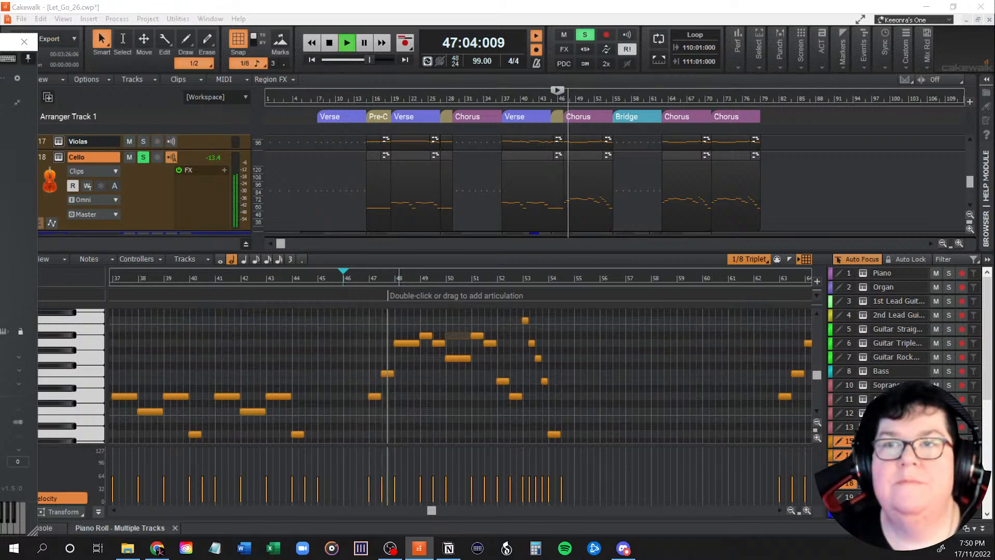
key("space")
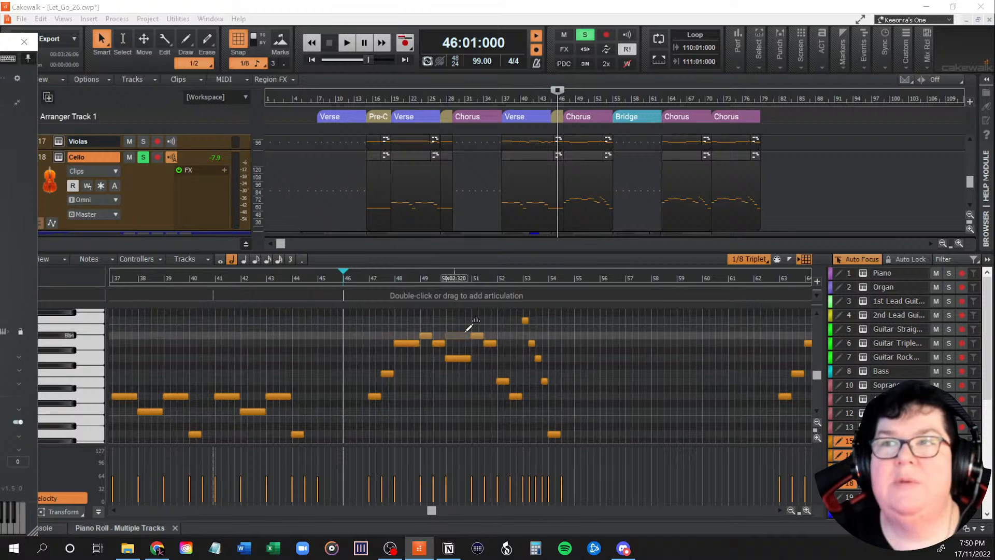
Play the soloed Cello from 52:01 to hear the descending notes at the end of the second chorus.
left_click(500, 320)
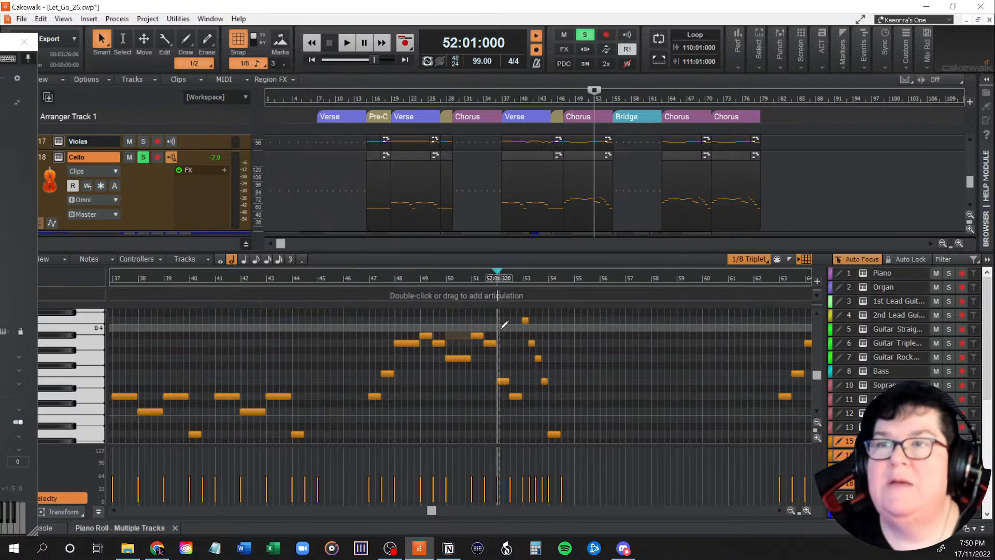
key("space")
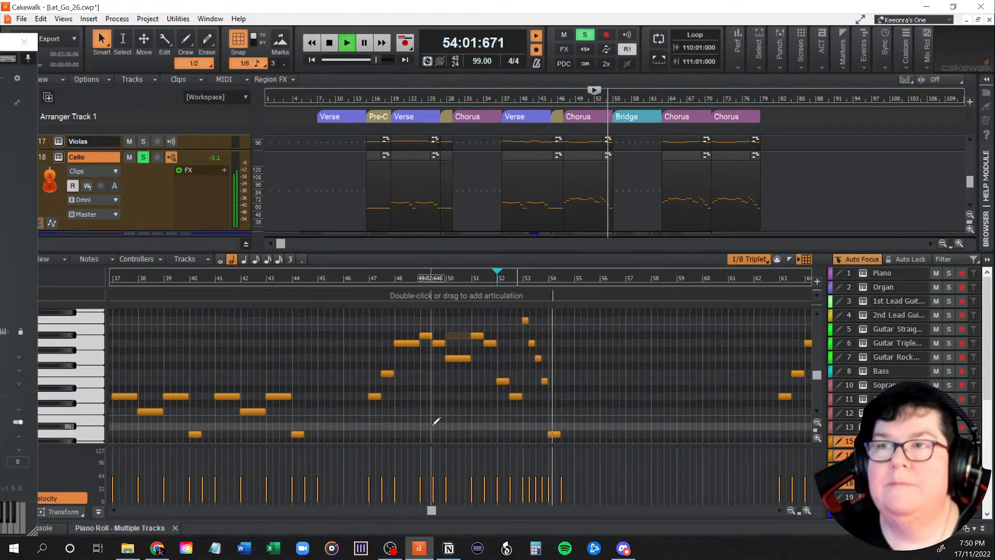
key("space")
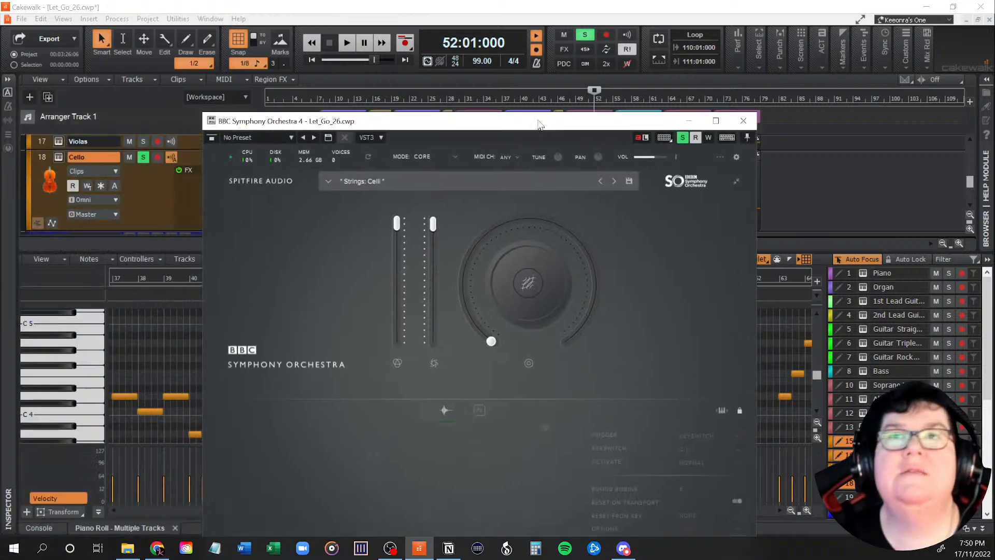
Bring the Cello instrument back into view, lock its techniques on Legato and close its window.
left_click_drag(538, 119, 521, 63)
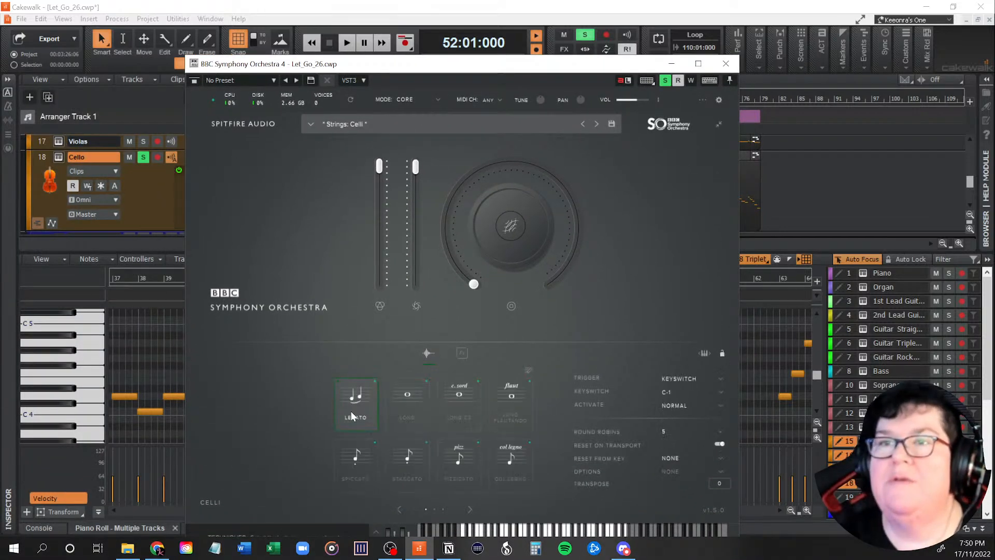
left_click(723, 354)
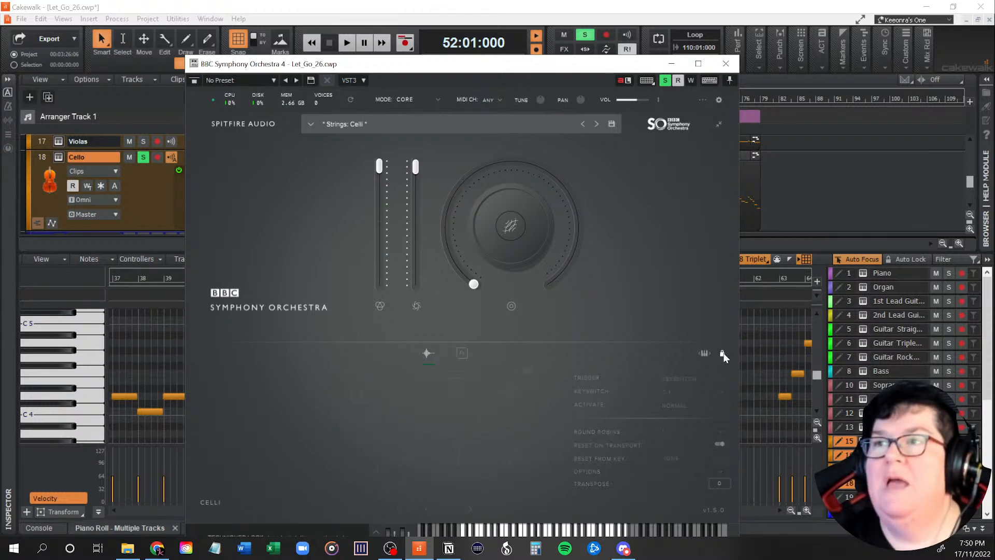
left_click(725, 64)
Open the Violas instrument, lock its techniques on Legato and close its window.
scroll(166, 215, "up", 3)
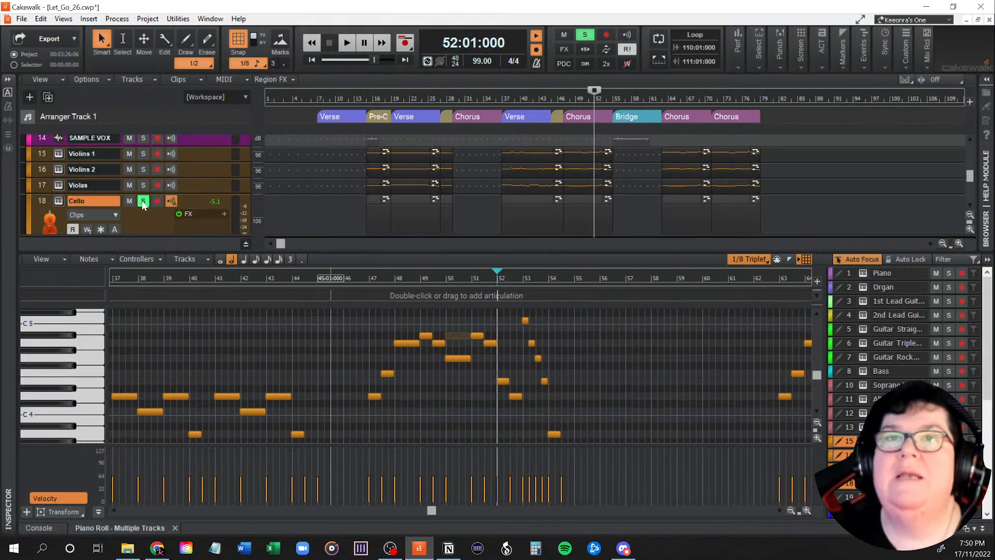
left_click(59, 186)
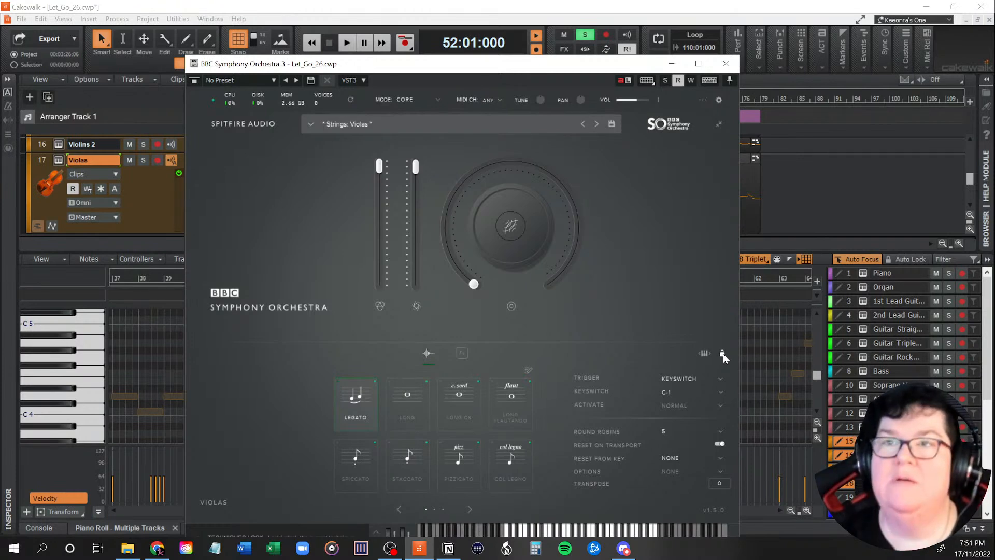
left_click(722, 353)
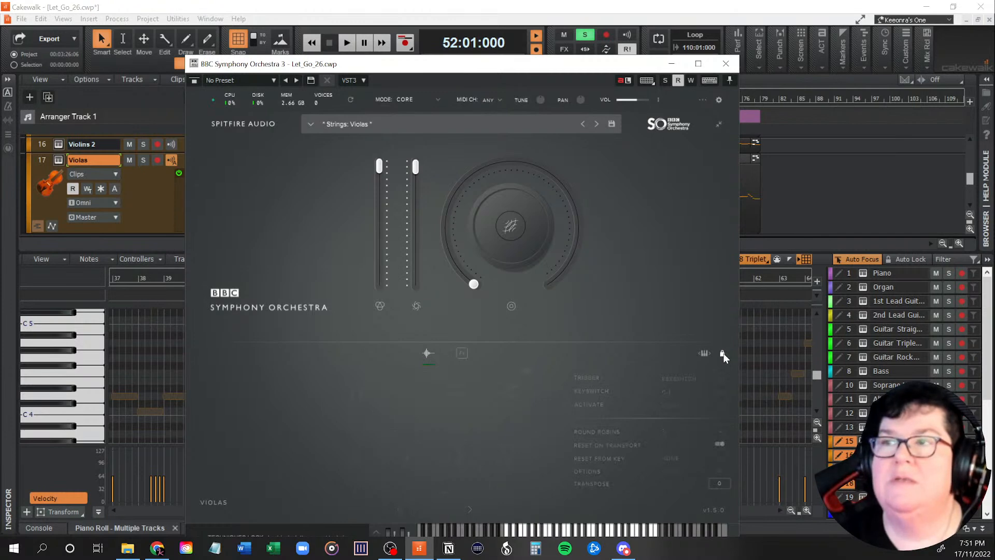
left_click(725, 63)
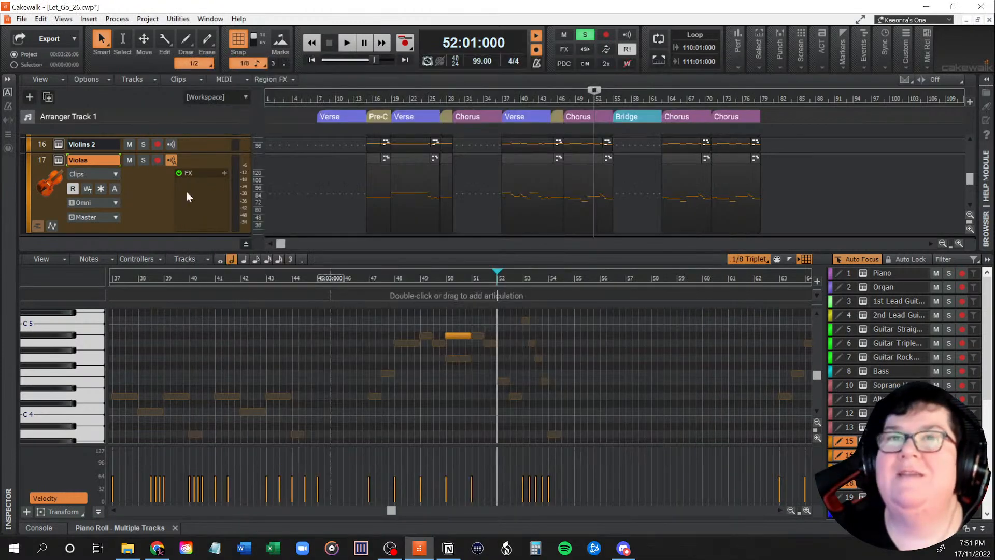
Open the Violins 2 instrument, check its technique lock and close its window.
scroll(135, 198, "up", 3)
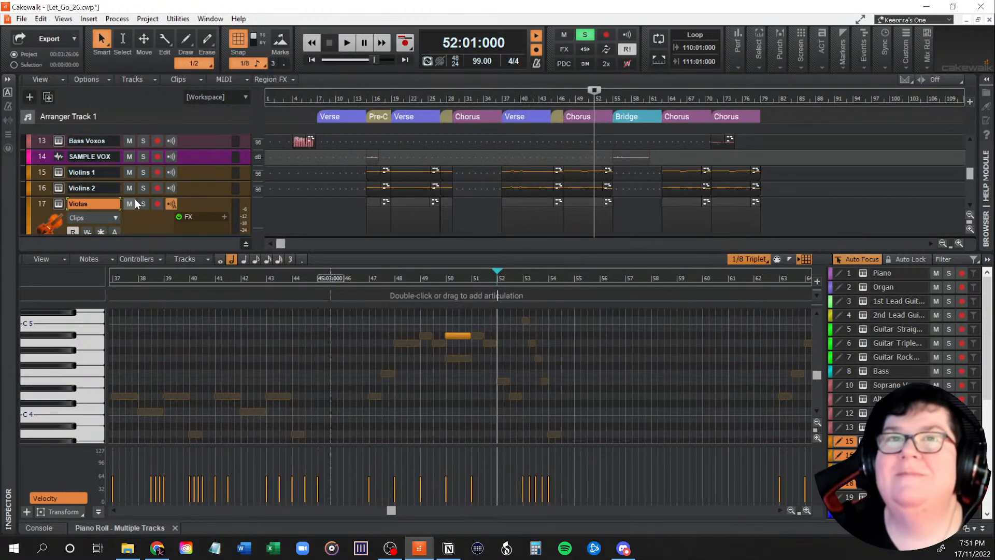
left_click(61, 186)
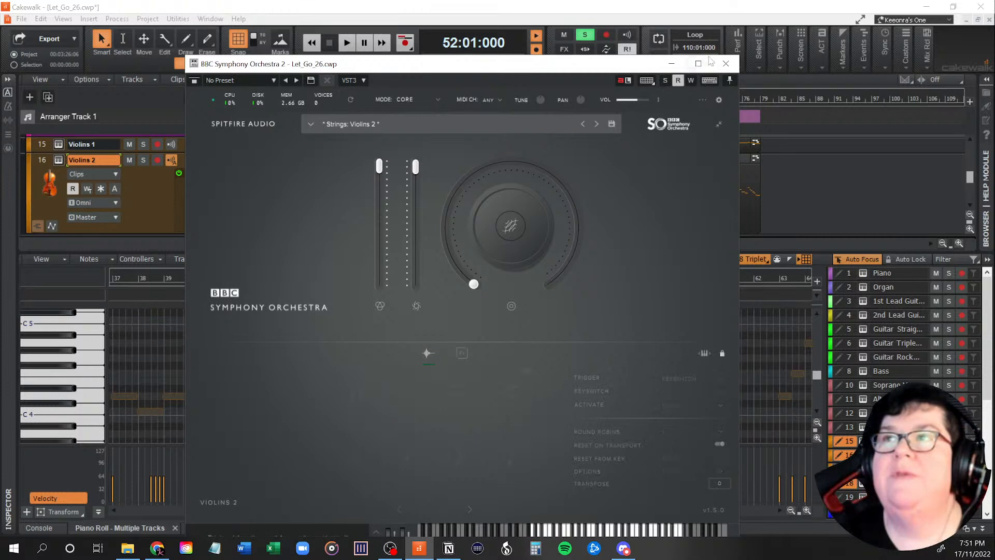
left_click(723, 63)
Open the Violins 1 instrument, lock its techniques on Legato and close its window.
scroll(131, 195, "up", 3)
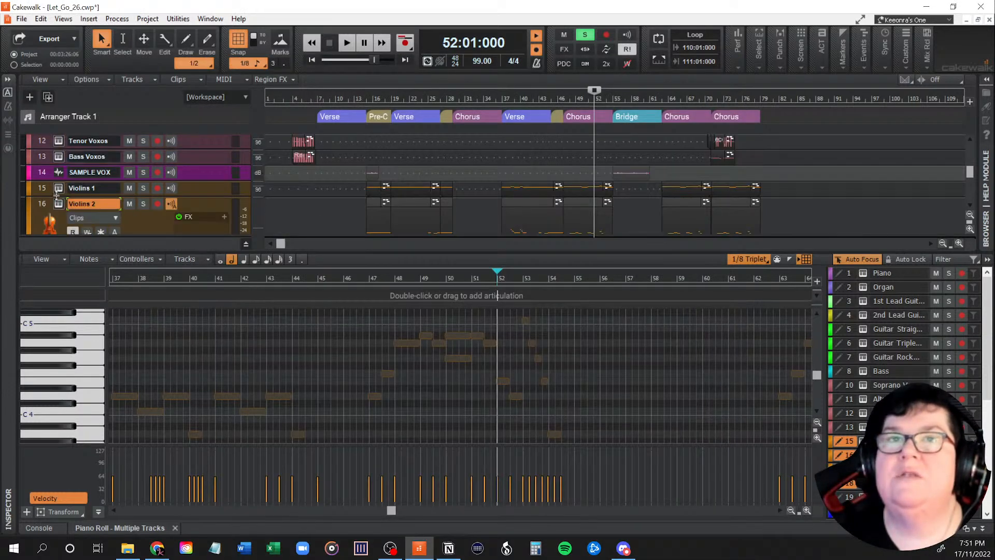
left_click(59, 189)
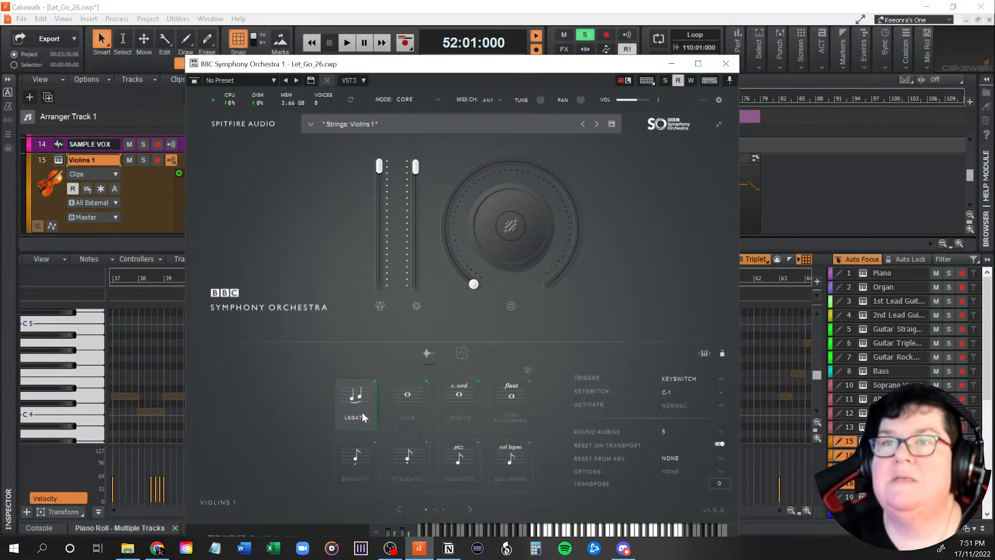
left_click(724, 354)
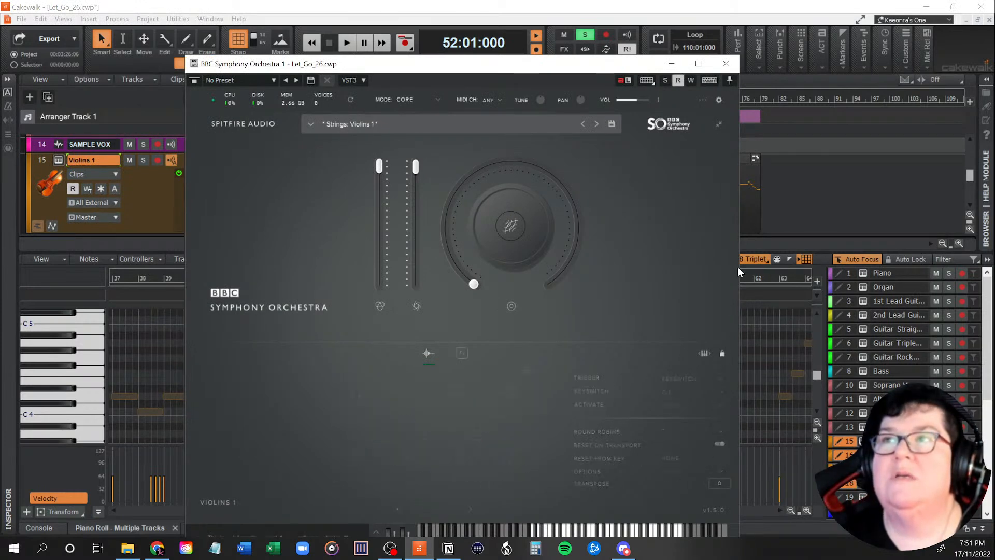
left_click(725, 63)
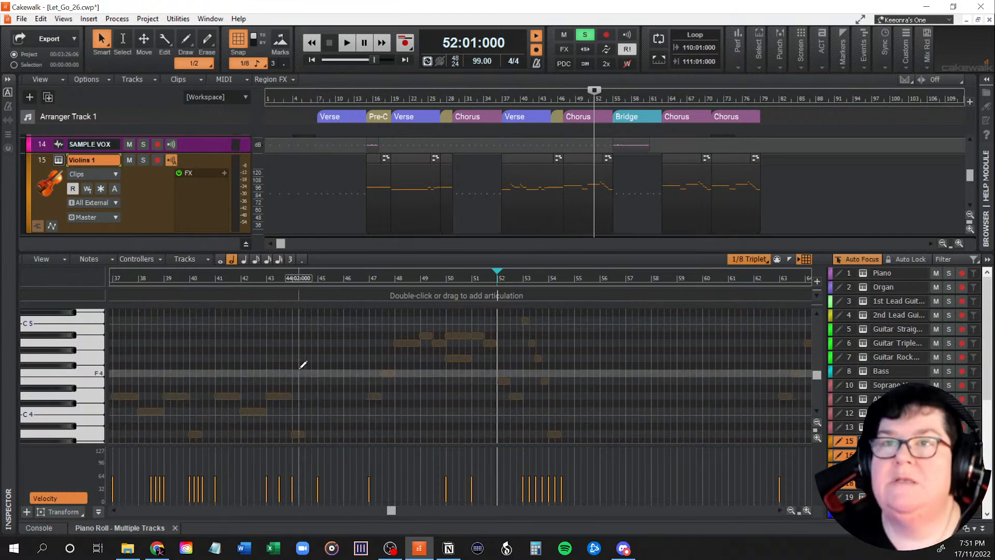
Solo Violins 1 and play it from 43:01 through the second chorus, following its notes in the Piano Roll.
left_click(268, 338)
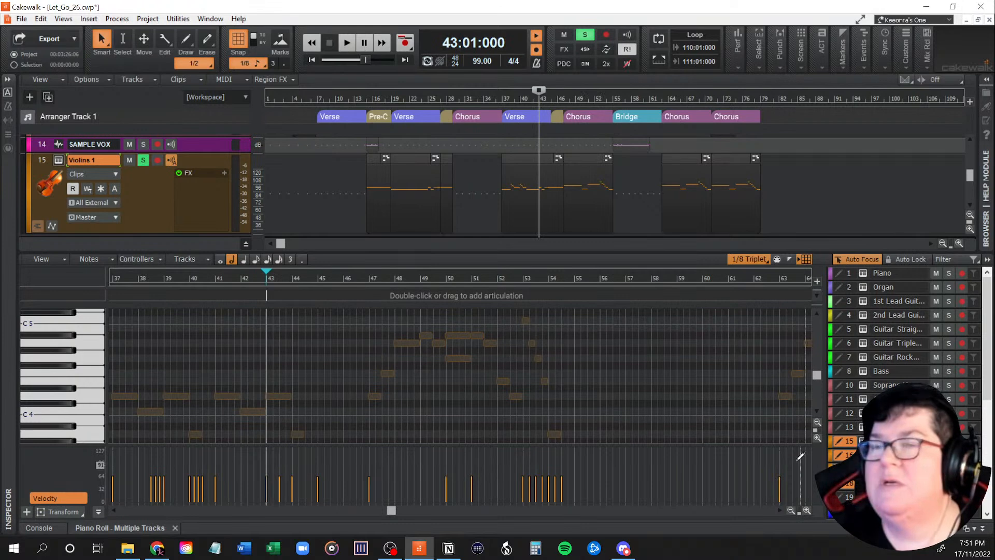
key("space")
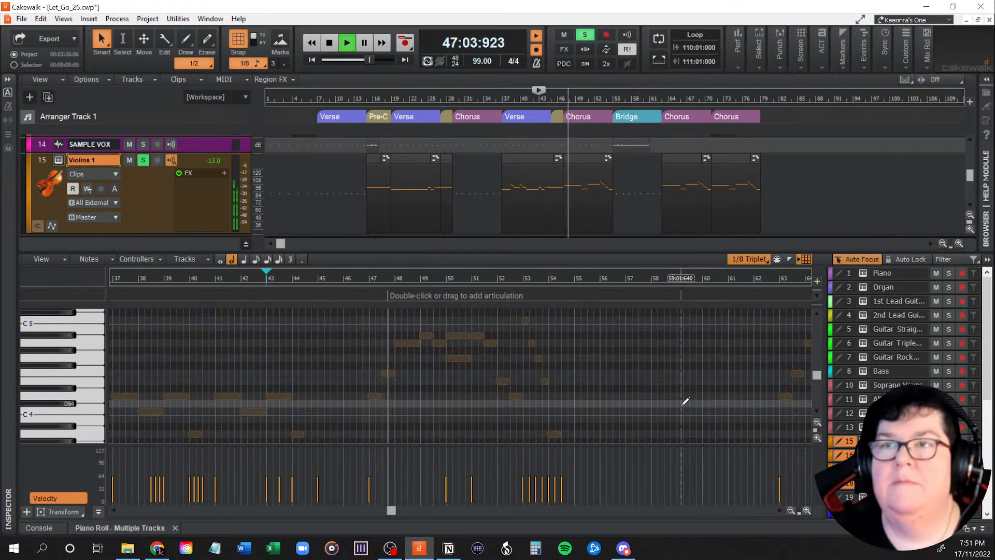
scroll(685, 400, "up", 2)
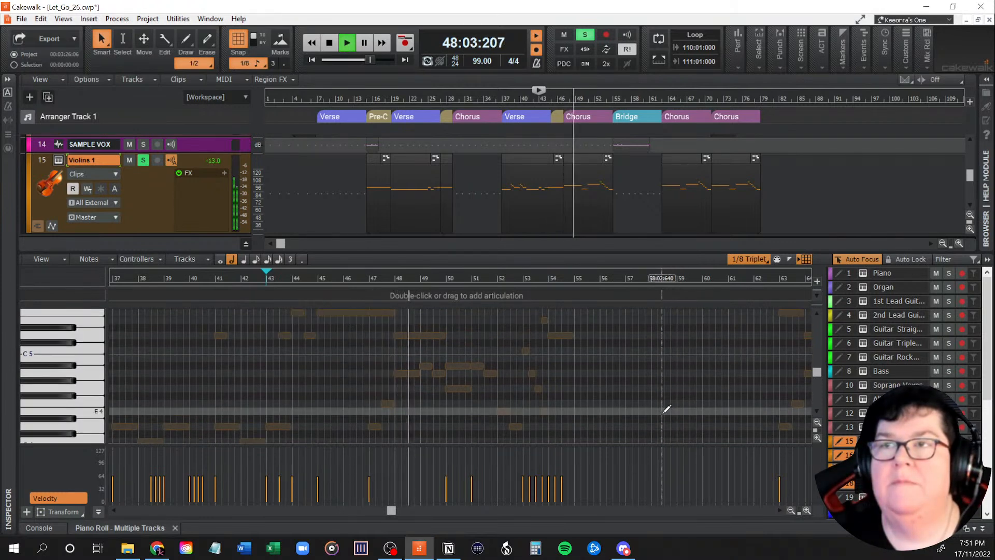
scroll(667, 409, "up", 6)
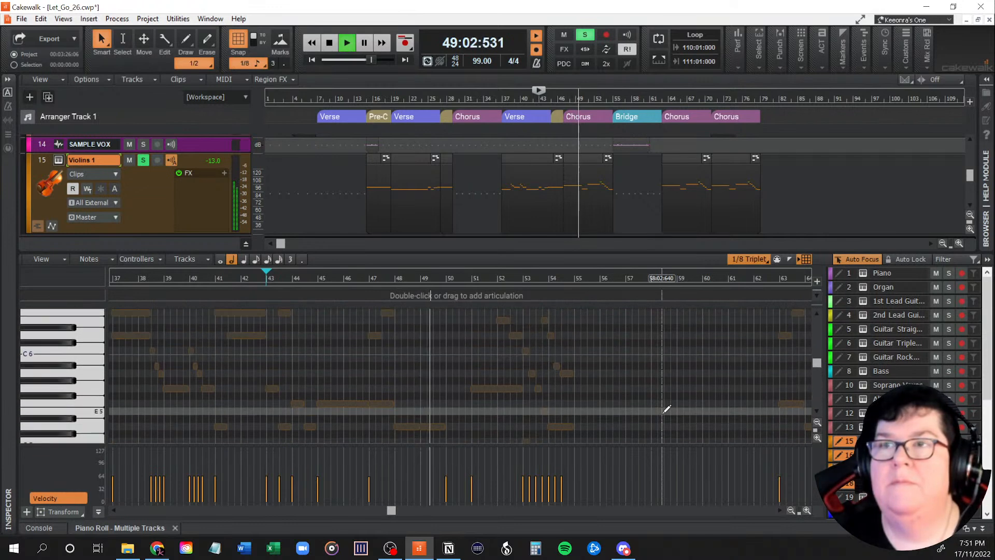
scroll(666, 408, "up", 8)
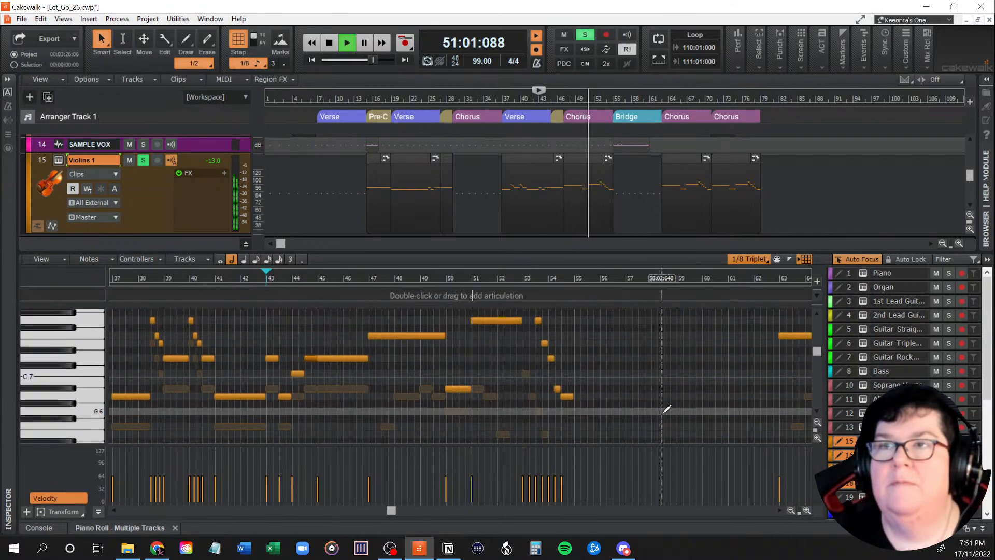
scroll(667, 408, "down", 1)
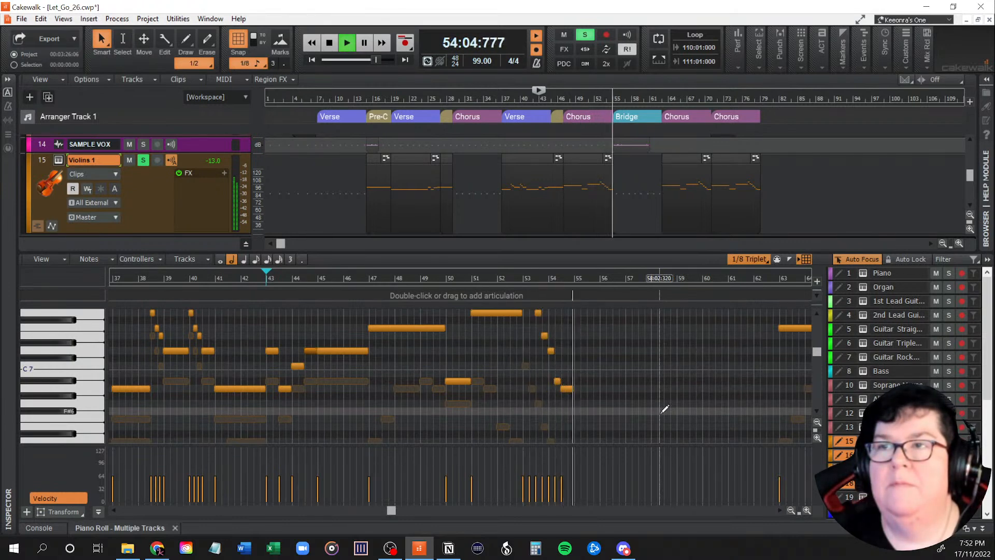
Clear the Violins 1 solo and play the full mix from 43:01 through the second chorus into the bridge.
key("space")
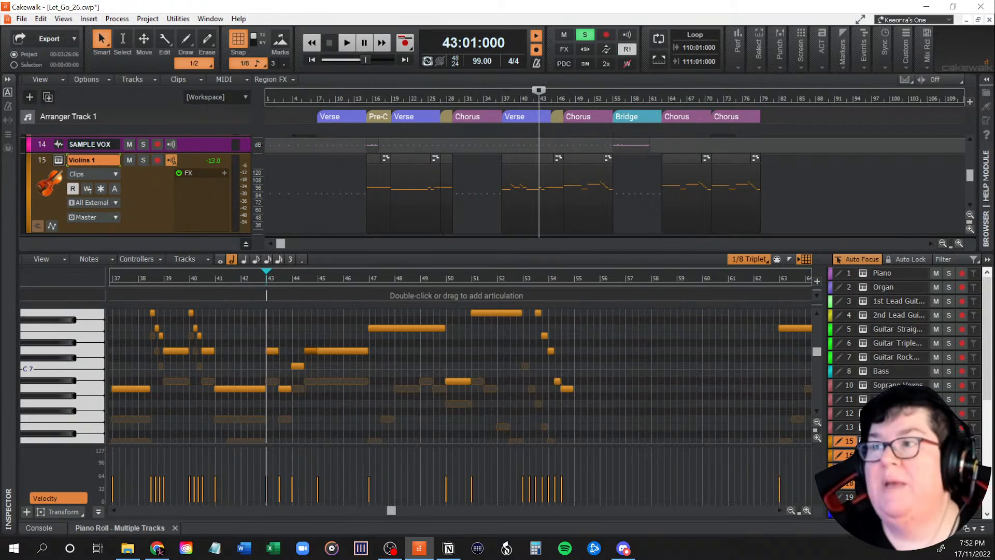
left_click(585, 35)
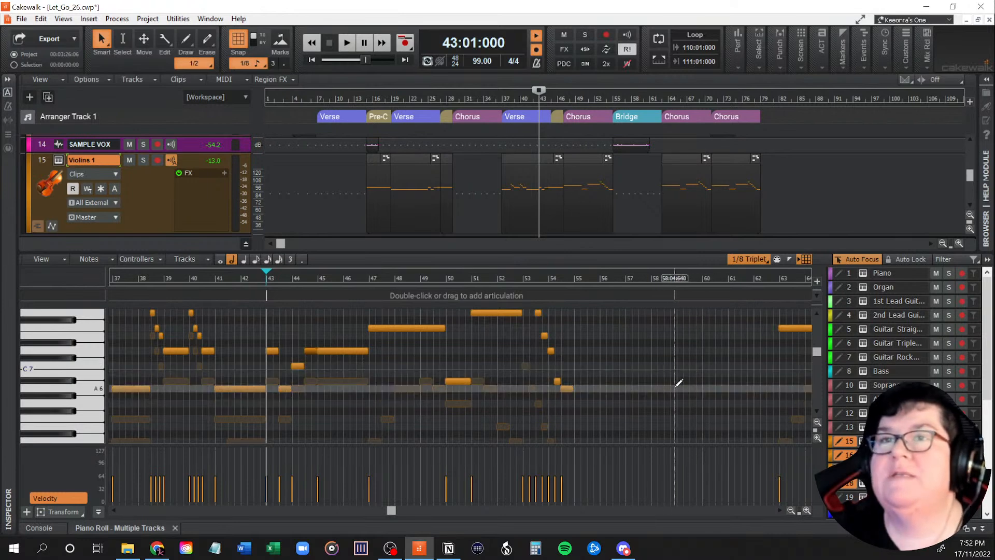
key("space")
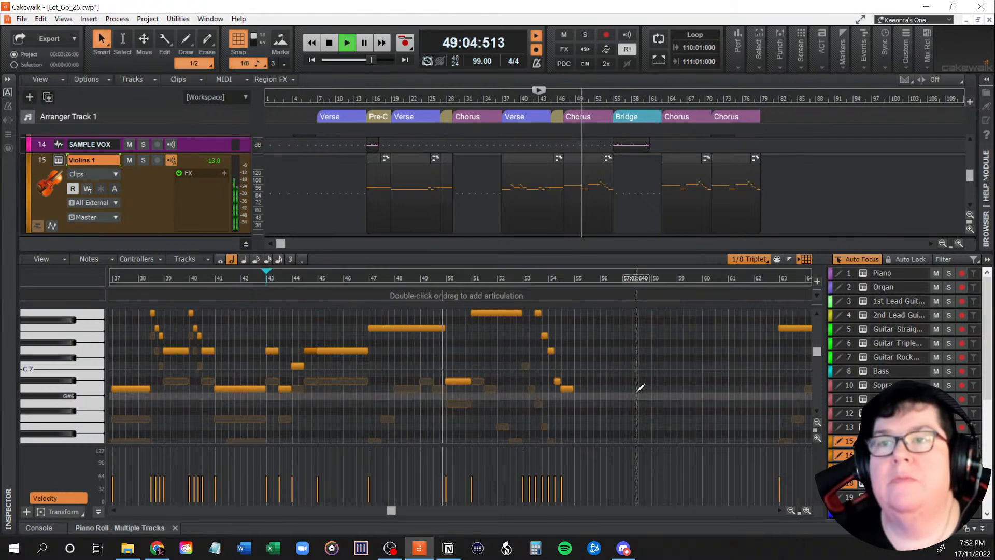
scroll(641, 387, "up", 1)
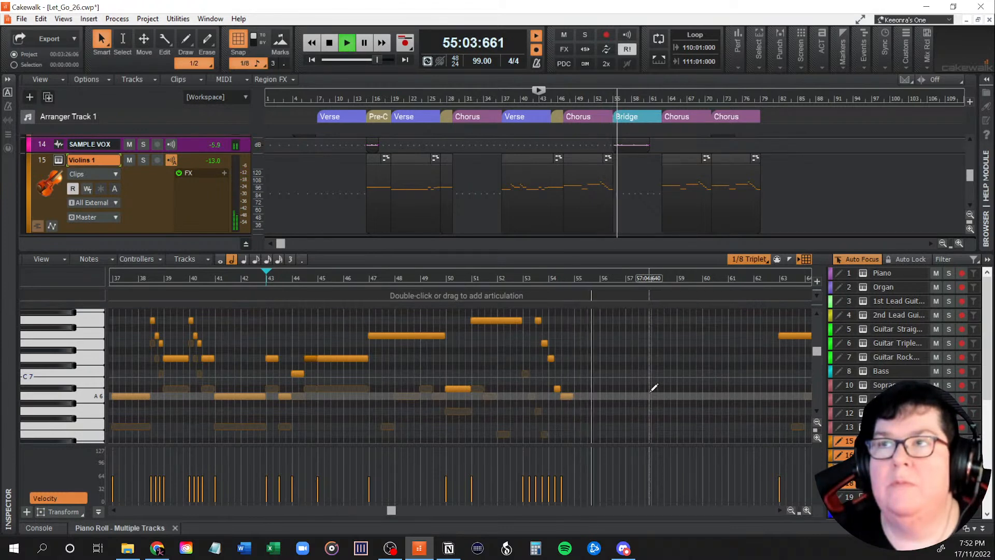
key("space")
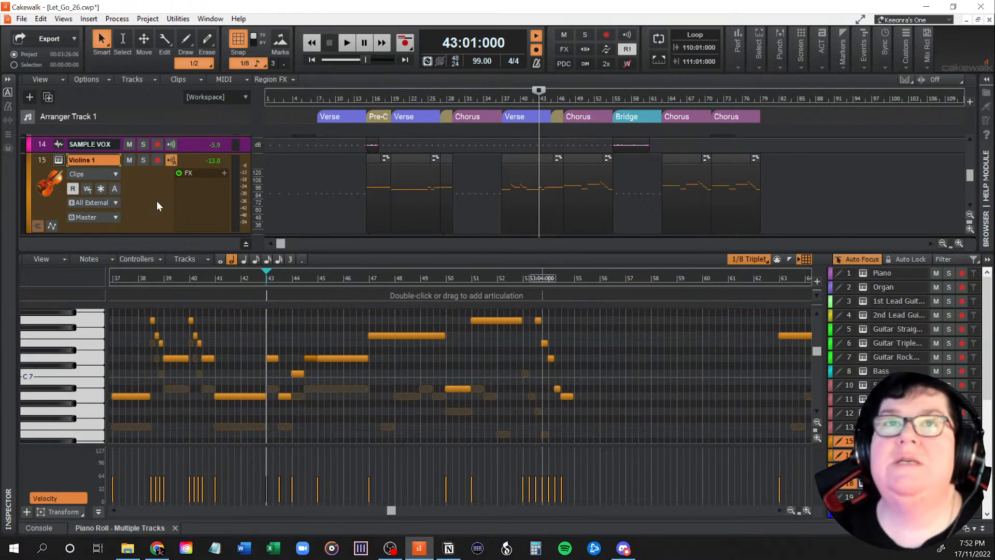
Save the Let_Go_26 project under its existing name.
left_click(21, 18)
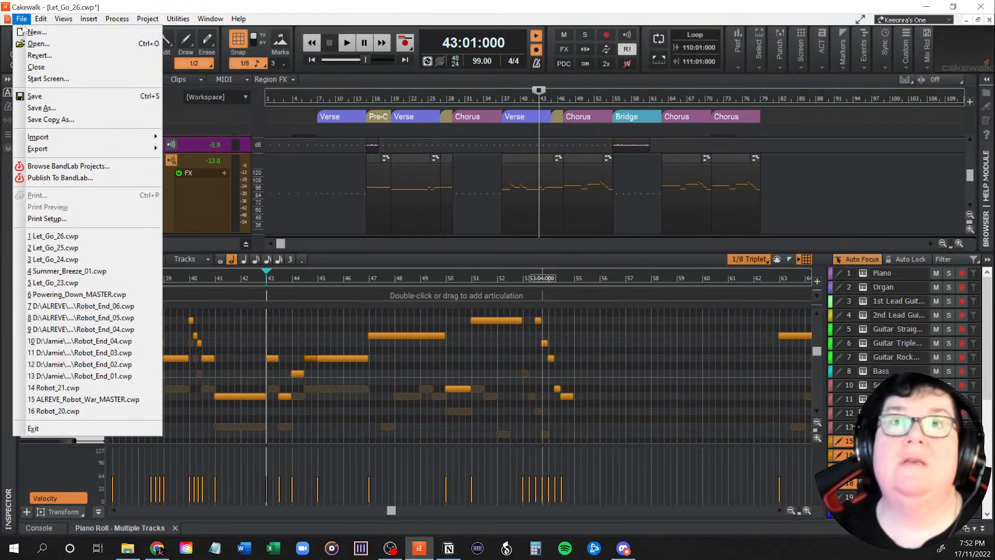
left_click(34, 96)
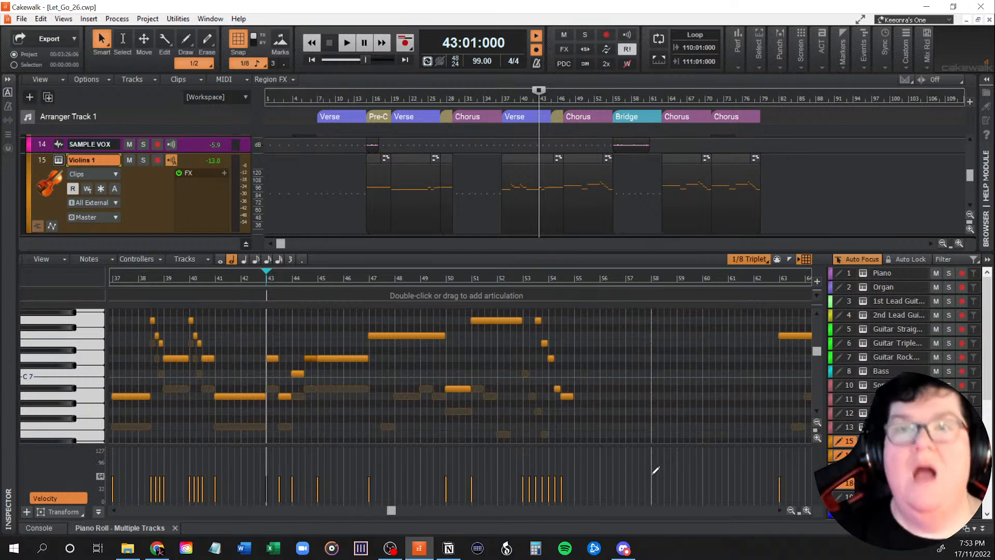
scroll(622, 399, "up", 1)
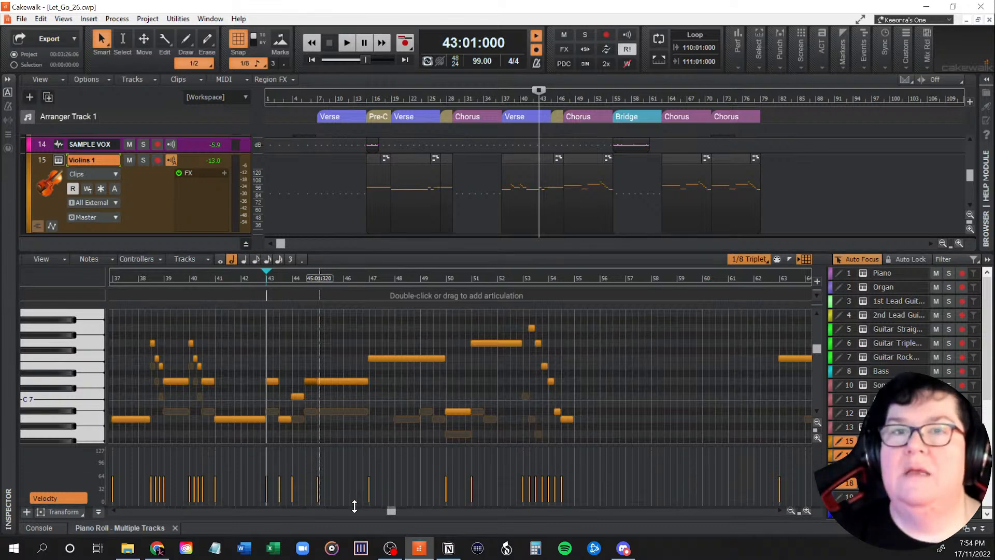
Collapse the Piano Roll area, place the playhead at 14:03:480 before the pre-chorus and expand the Drums folder.
key("d")
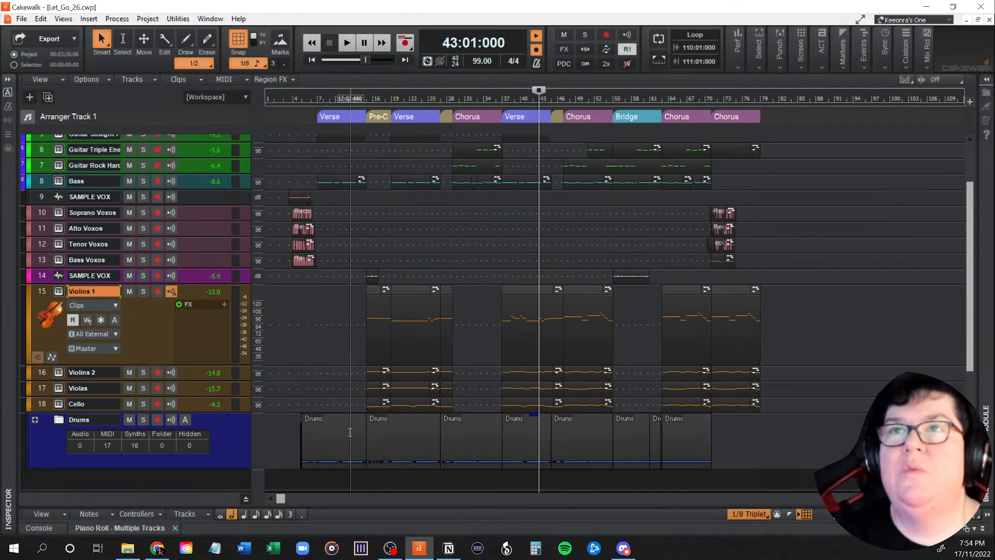
left_click(364, 399)
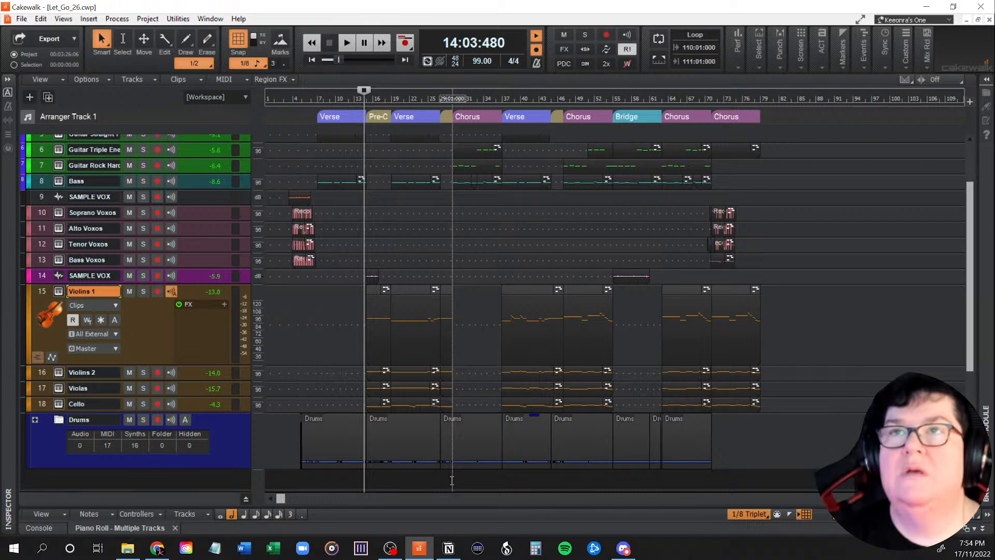
left_click(35, 420)
scroll(99, 430, "down", 10)
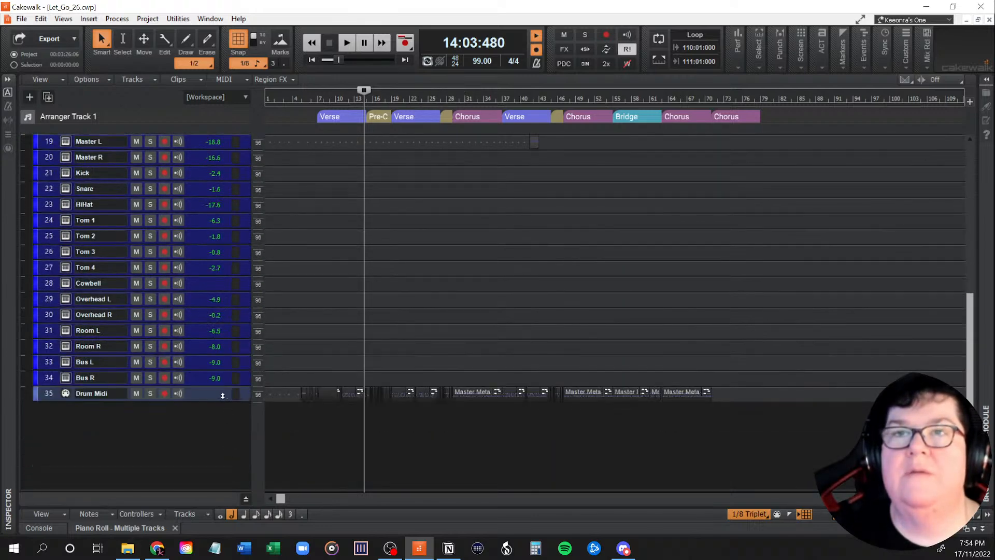
Select the Drum Midi track and show its notes in the reopened Piano Roll.
left_click(359, 392)
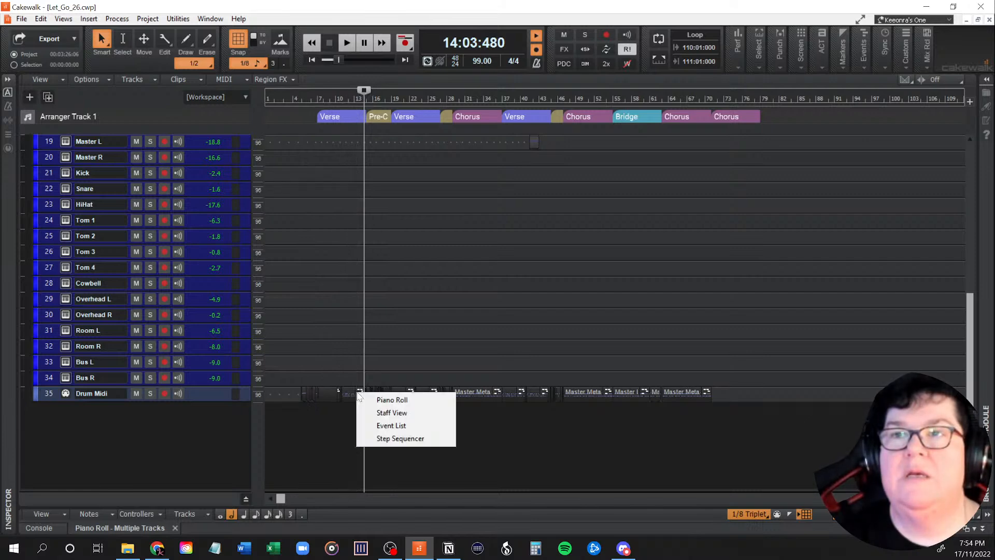
left_click(349, 391)
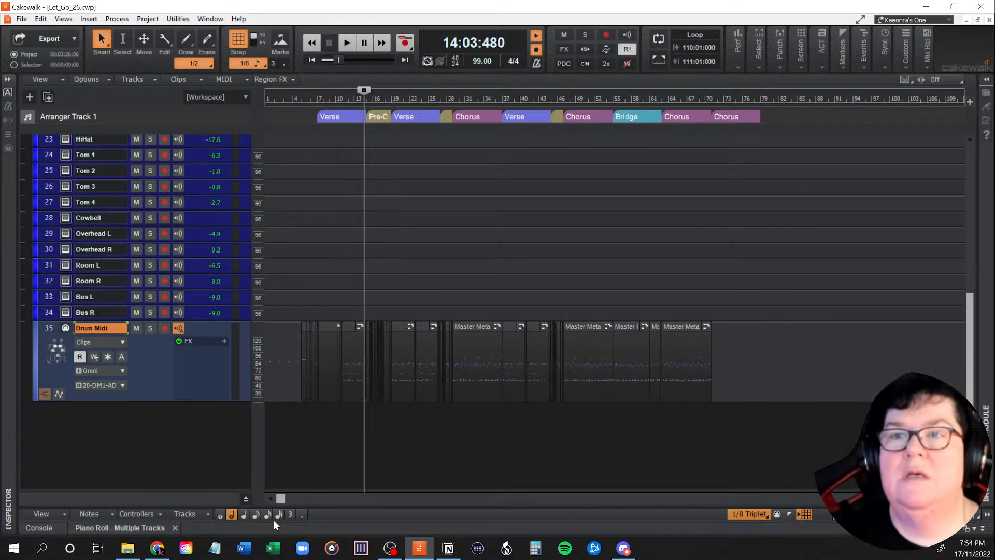
scroll(277, 415, "down", 3)
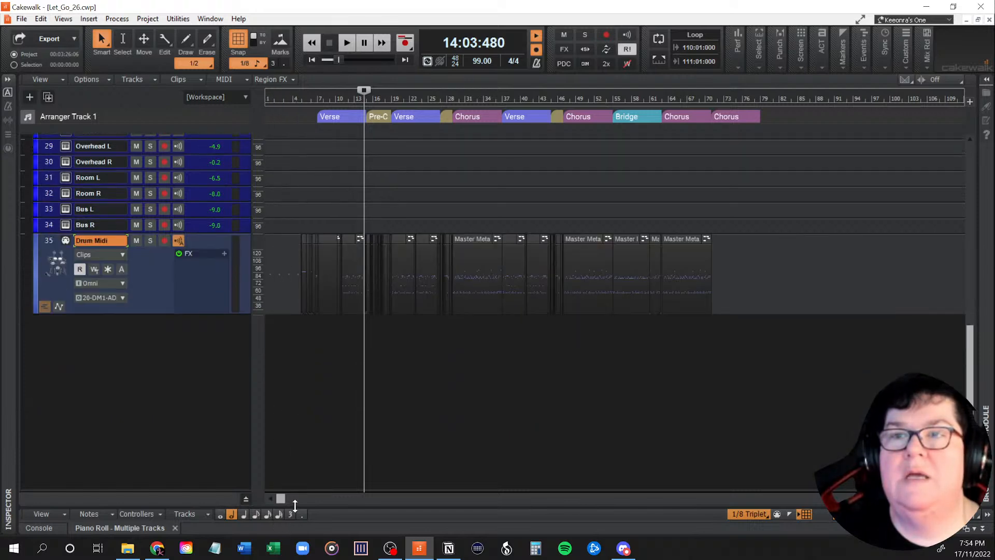
left_click_drag(300, 383, 304, 331)
scroll(378, 398, "down", 5)
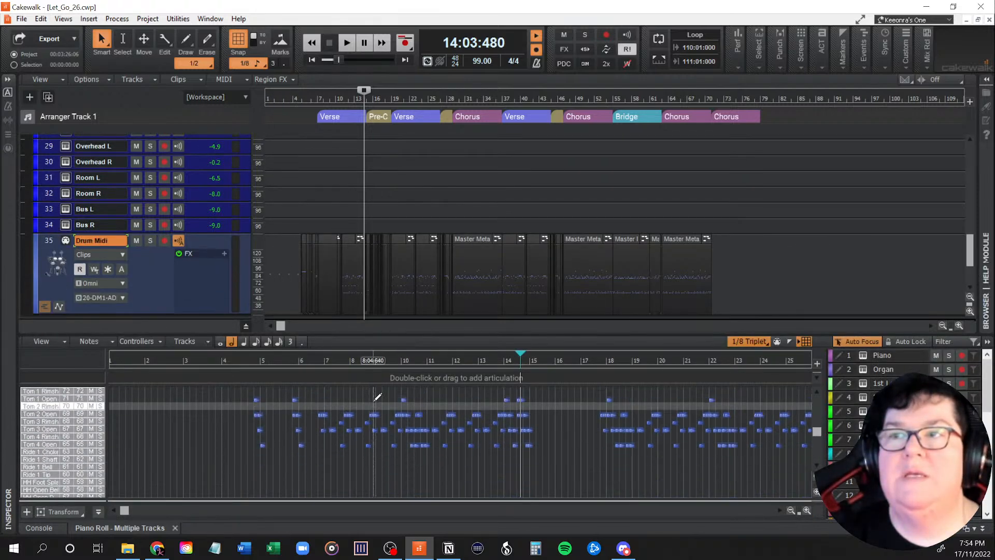
Examine the tom and cymbal notes of the Drum Midi track around bars 14 to 18 in the Piano Roll.
scroll(442, 445, "down", 2)
scroll(491, 461, "up", 5)
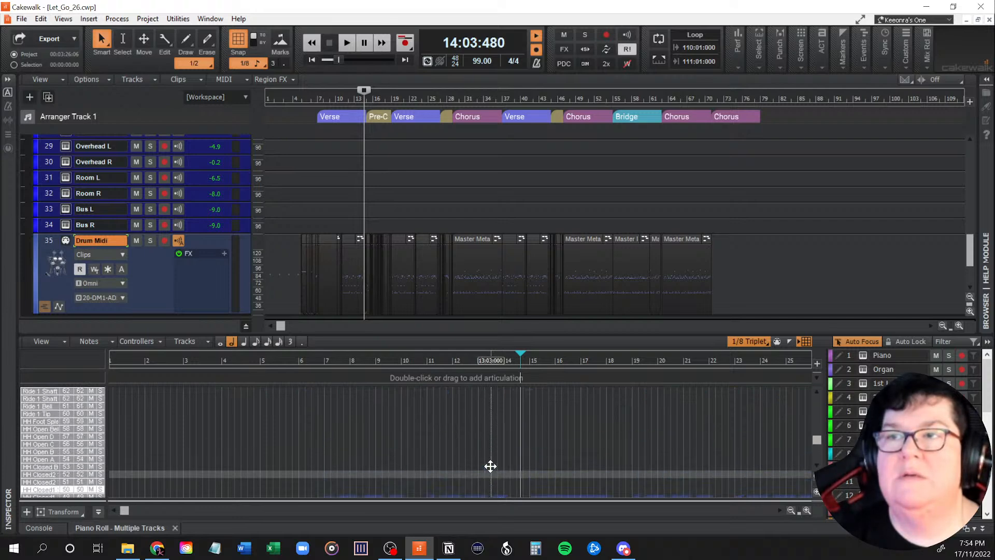
scroll(490, 466, "up", 1)
scroll(491, 465, "down", 5)
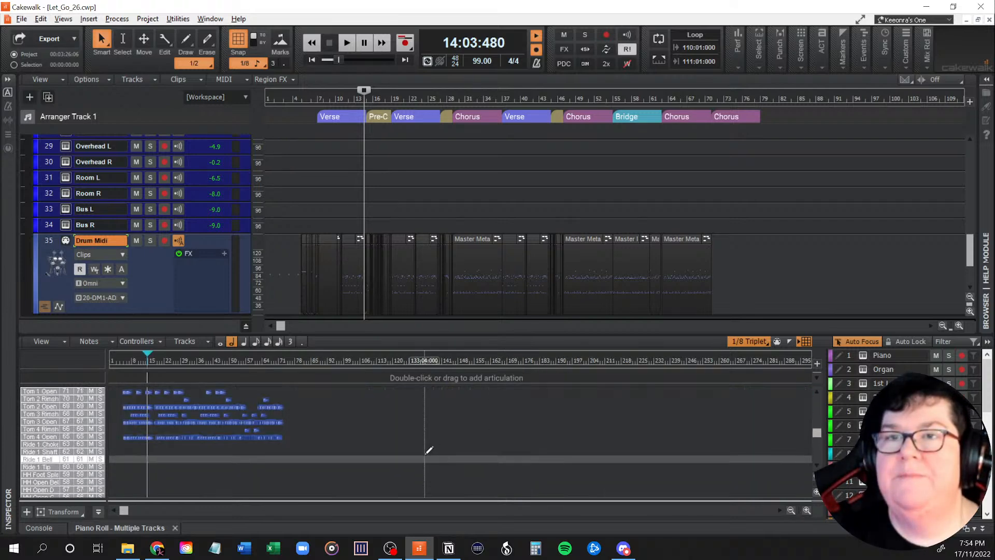
scroll(407, 453, "up", 5)
scroll(409, 454, "up", 2)
left_click_drag(771, 512, 229, 515)
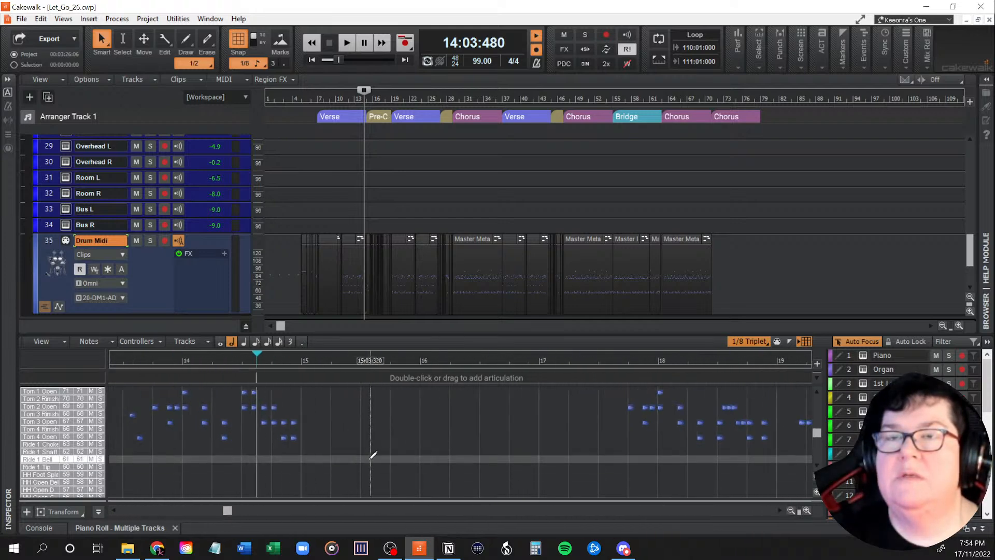
scroll(375, 455, "up", 4)
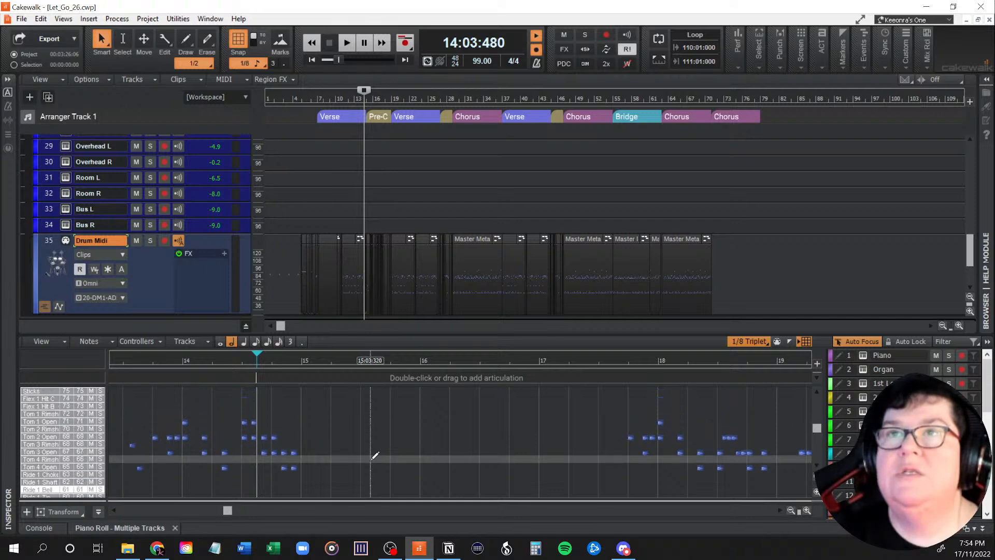
scroll(375, 455, "down", 3)
scroll(374, 455, "up", 1)
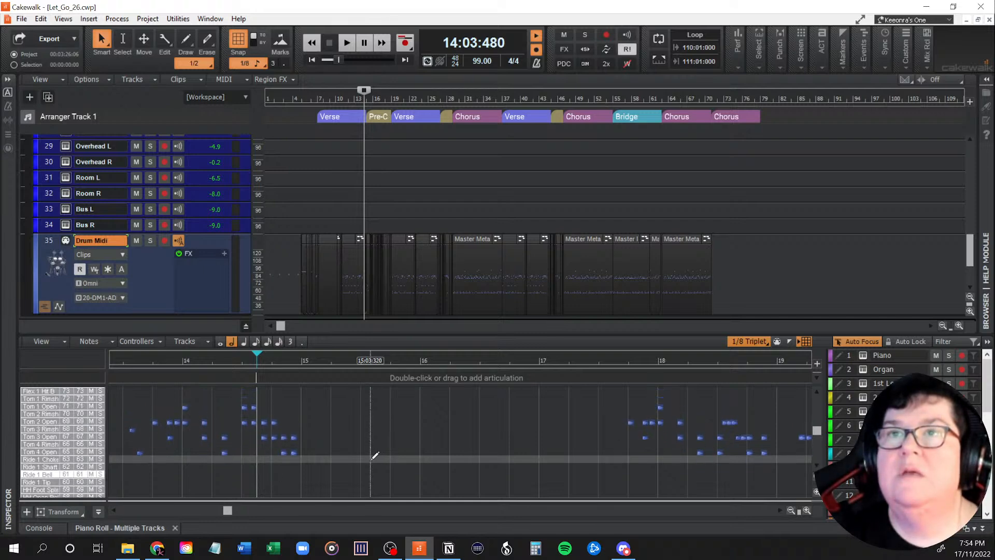
scroll(372, 456, "down", 5)
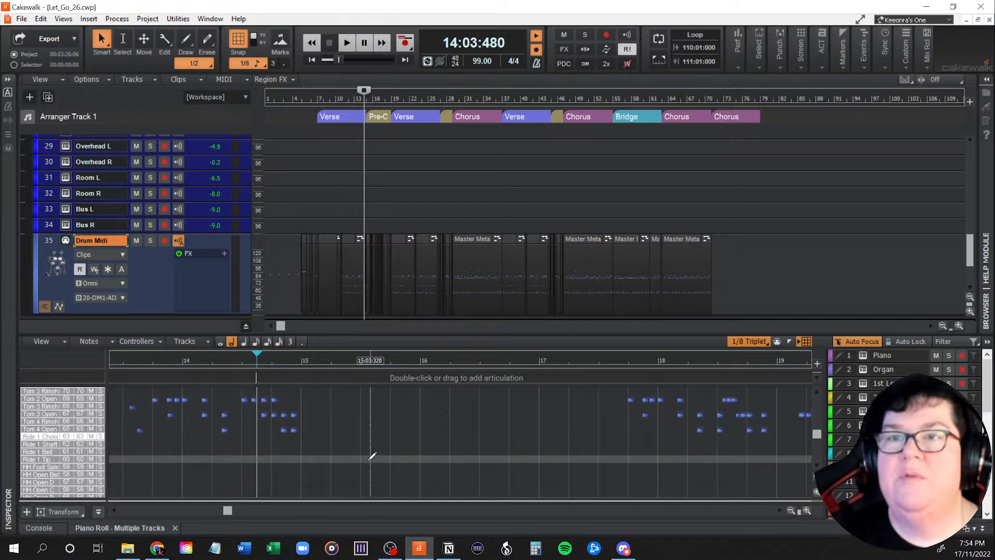
scroll(372, 456, "up", 4)
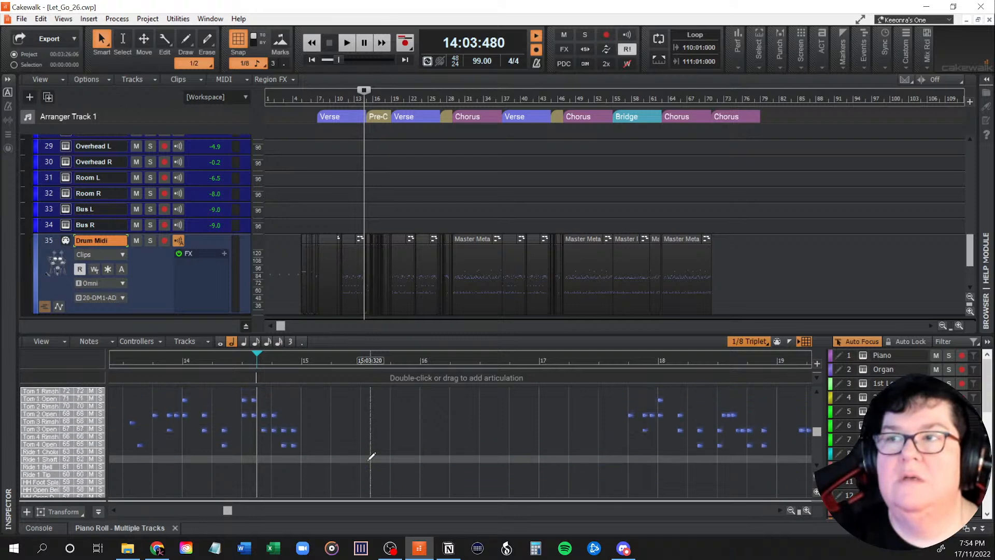
scroll(371, 456, "down", 1)
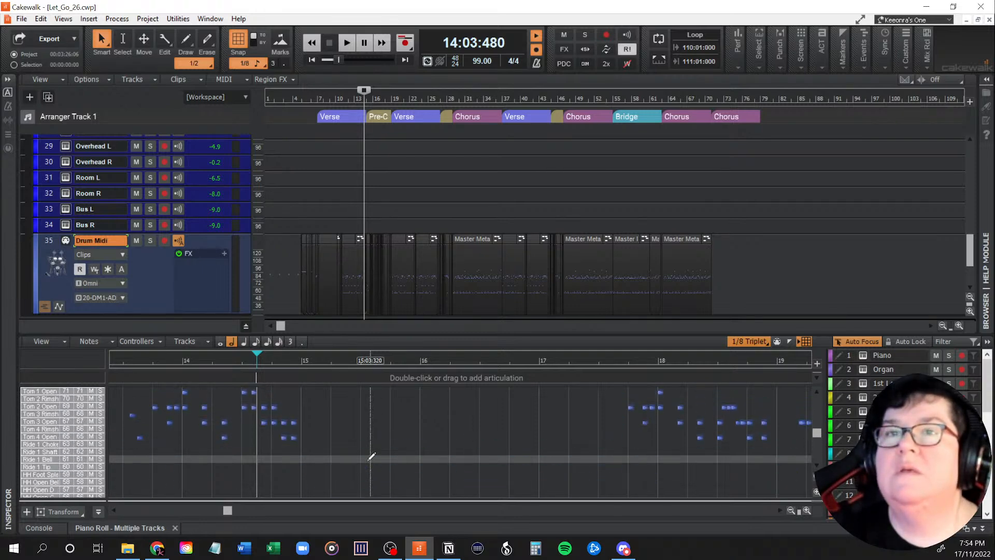
Play the full mix from 14:03:480 through the pre-chorus while following the drum notes.
key("space")
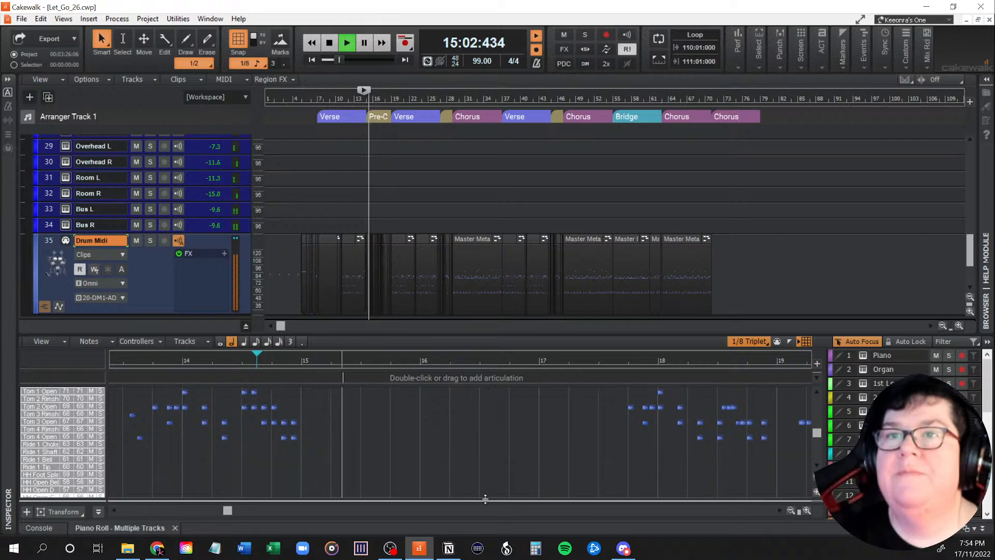
scroll(467, 461, "down", 3)
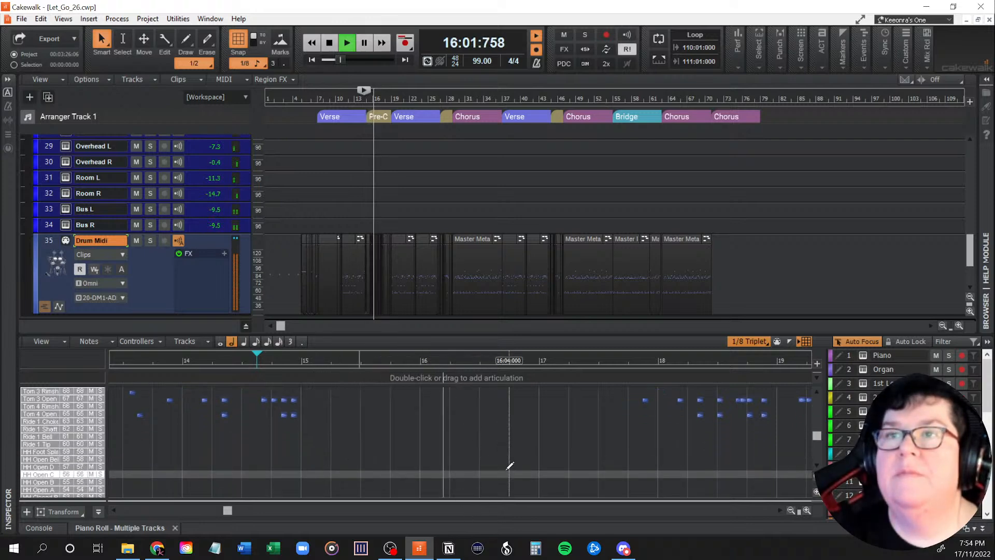
scroll(510, 467, "up", 1)
scroll(510, 466, "down", 1)
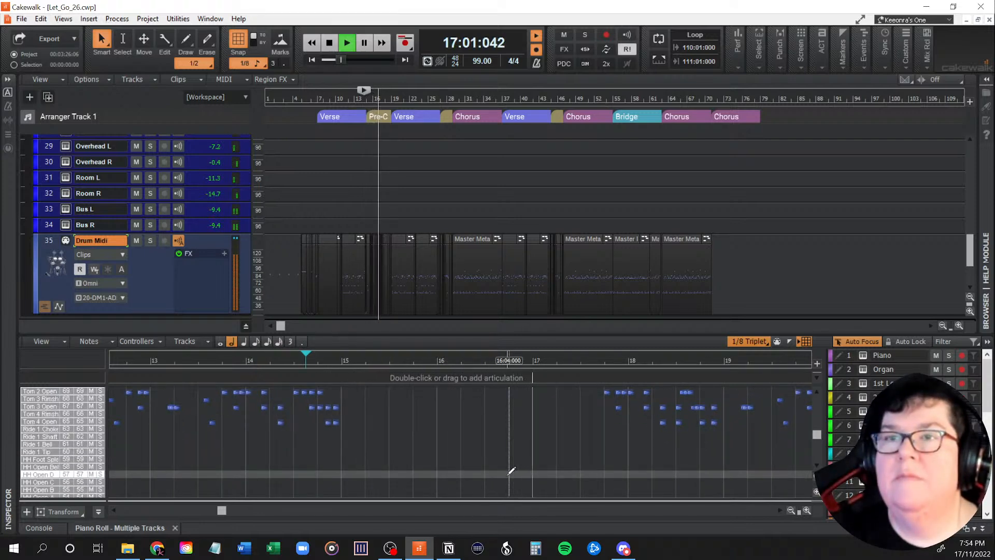
left_click_drag(223, 511, 245, 512)
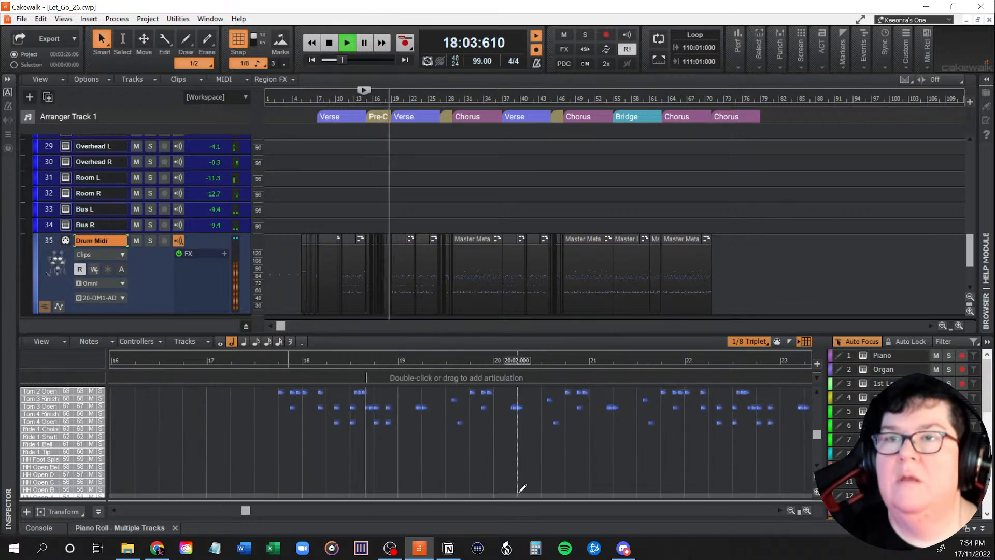
key("space")
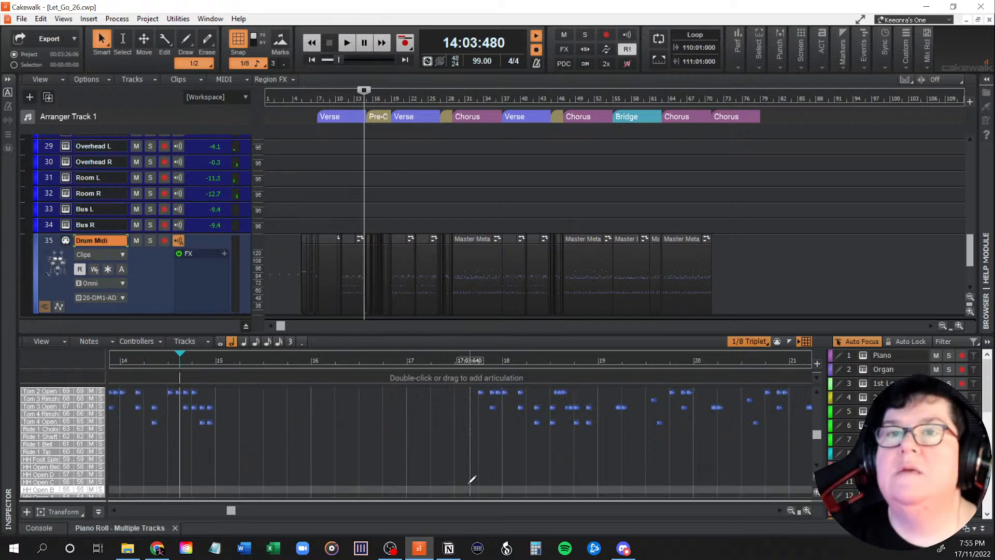
scroll(415, 430, "up", 2)
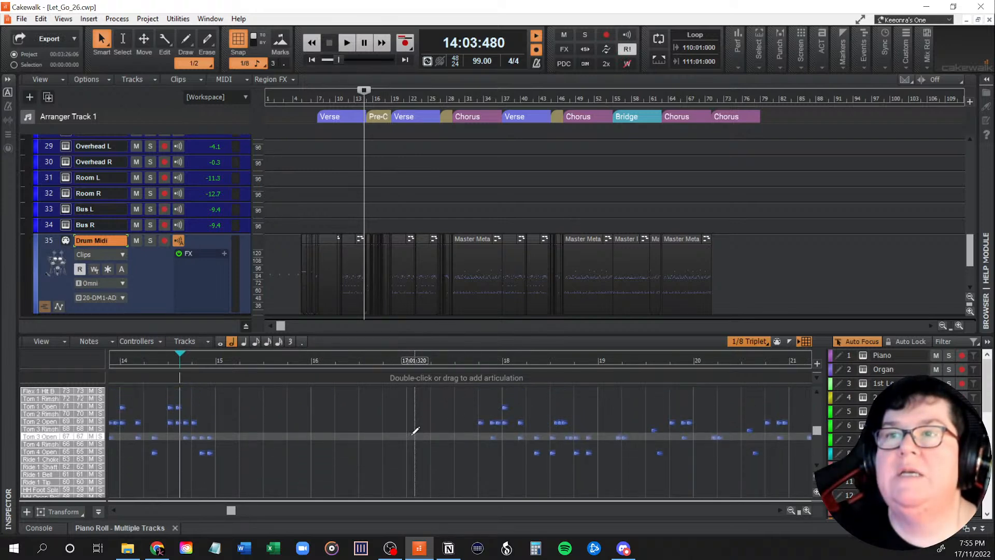
Play the song from 4:06:000 into the first verse to hear the drum entry.
left_click(295, 166)
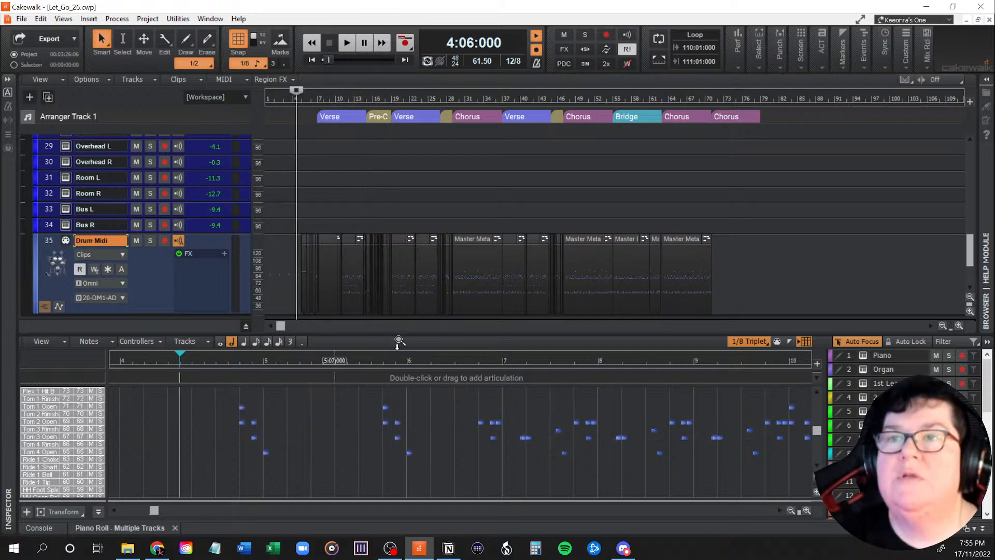
key("space")
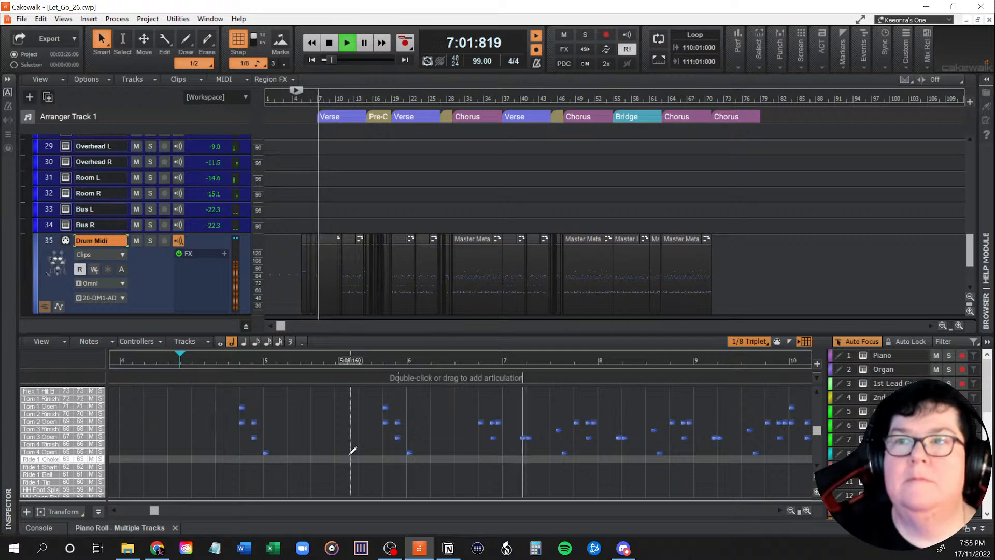
key("space")
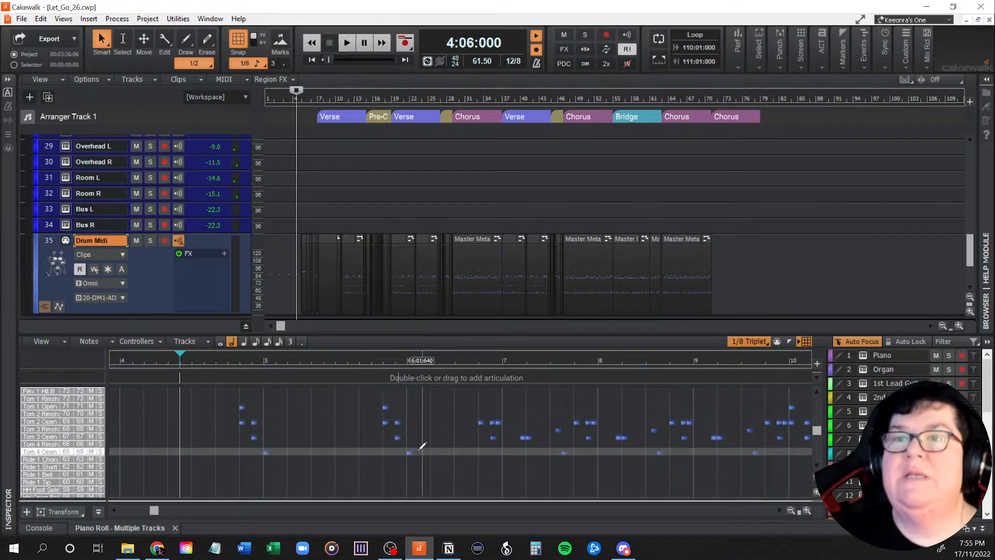
Review the first verse's drum notes up to the pre-chorus and place the playhead at 14:04:000.
left_click_drag(153, 512, 196, 514)
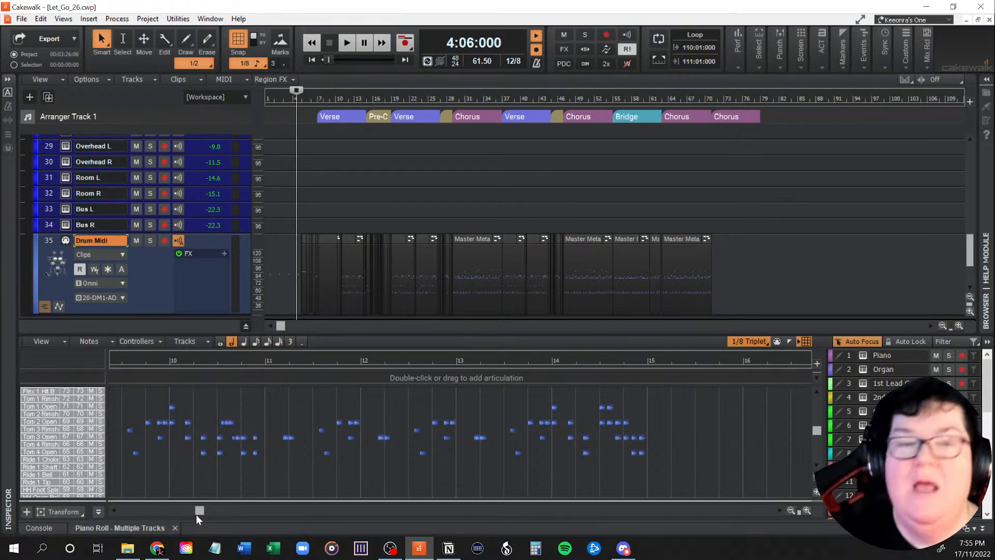
left_click_drag(199, 512, 150, 518)
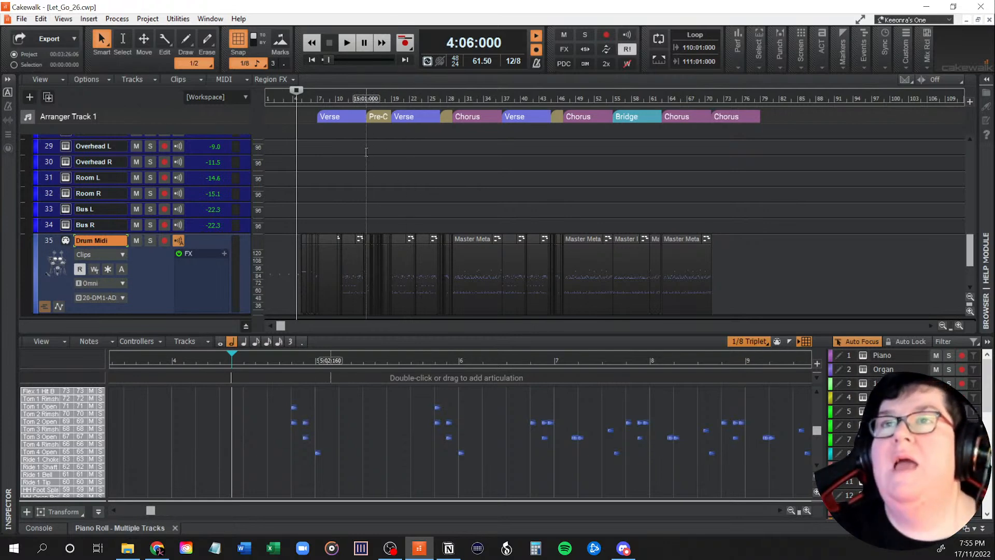
left_click(365, 153)
scroll(311, 440, "down", 2)
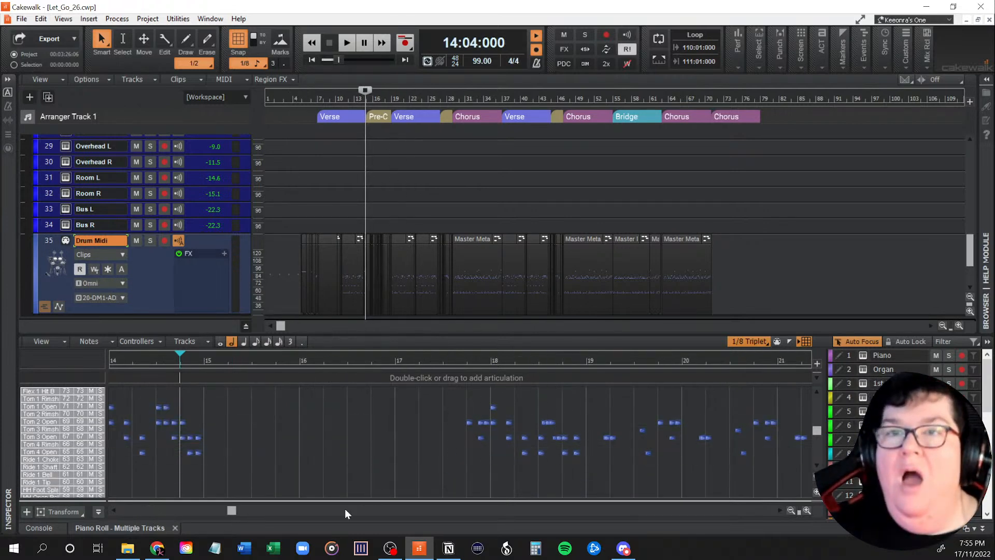
Review the hi-hat, snare, kick and tom notes from bar 14 while playing the pre-chorus from 14:04:000 into the second verse.
scroll(291, 445, "down", 8)
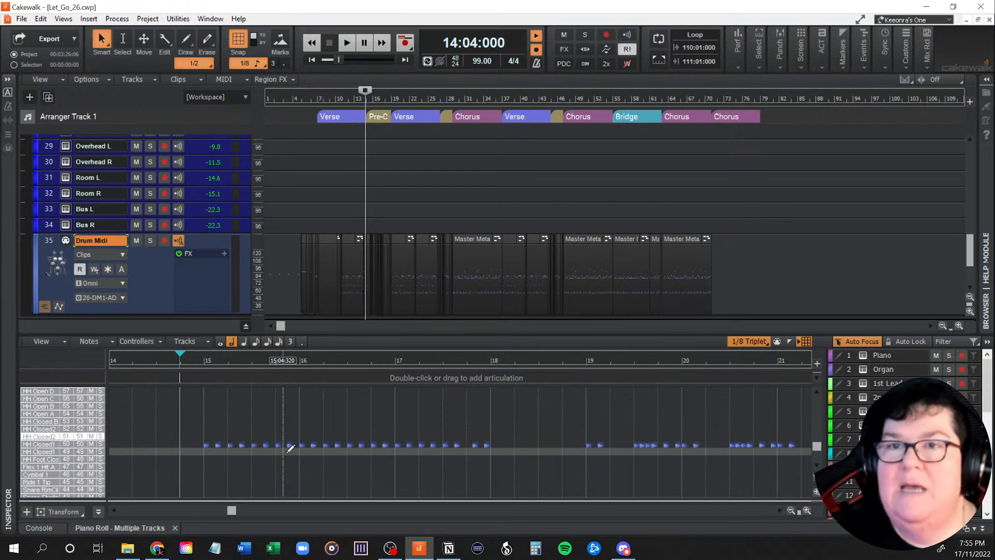
scroll(291, 450, "down", 5)
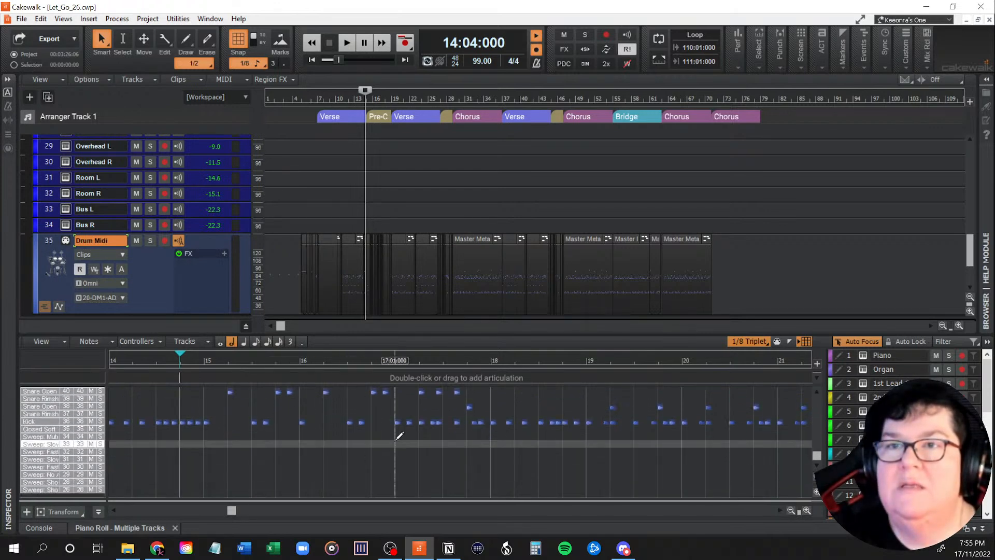
scroll(390, 458, "up", 4)
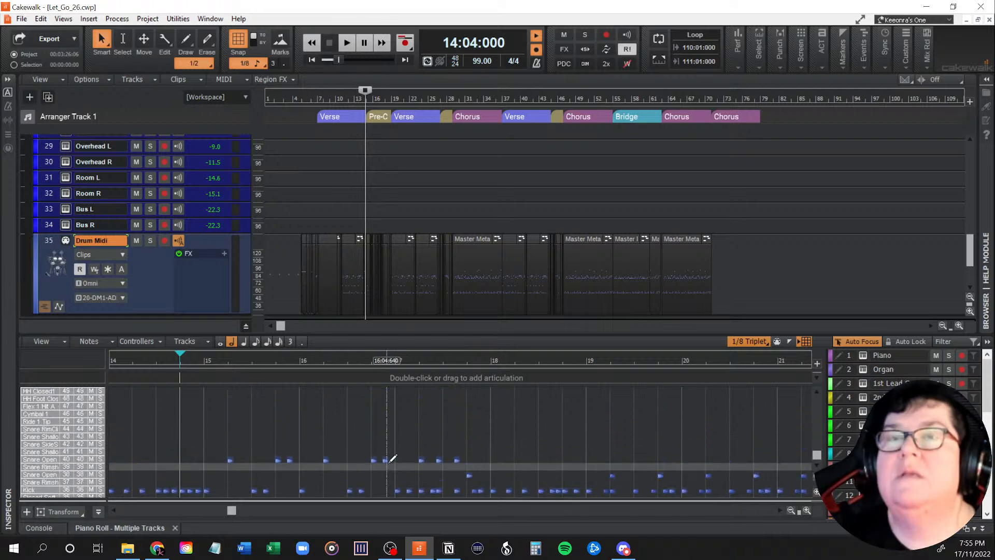
scroll(362, 451, "up", 3)
scroll(351, 447, "down", 4)
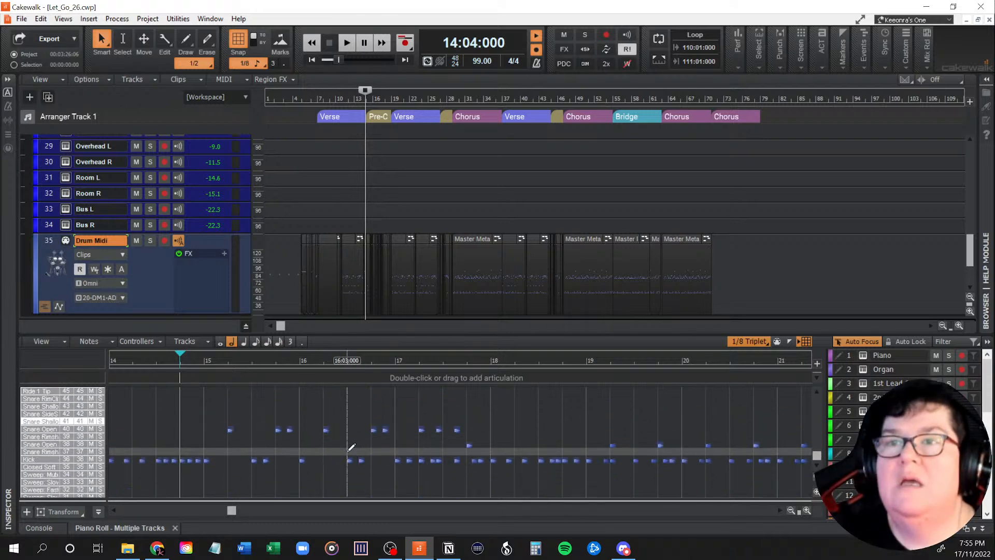
key("space")
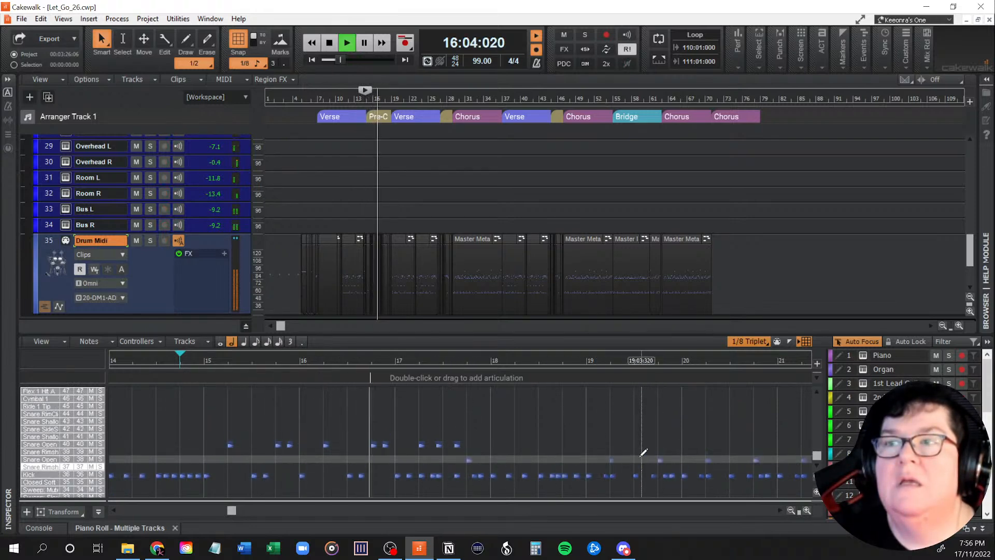
scroll(643, 455, "up", 10)
scroll(643, 454, "up", 3)
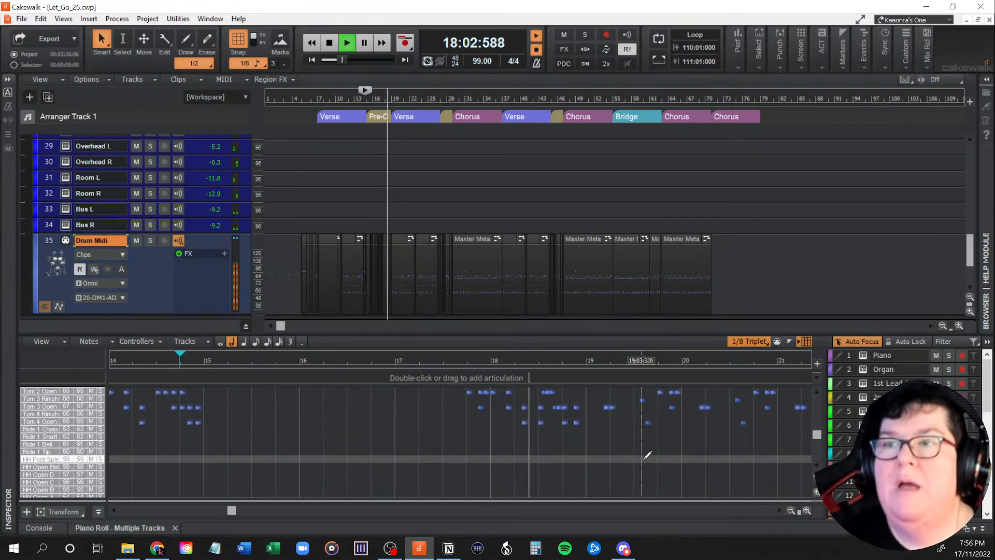
key("space")
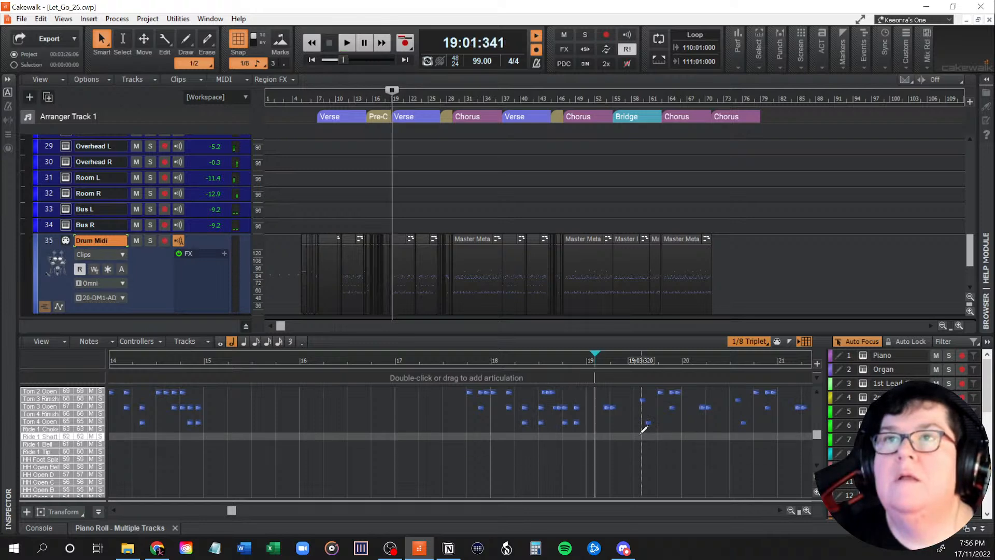
Play the second pre-chorus from 26:04:480 into the start of the chorus.
left_click(439, 158)
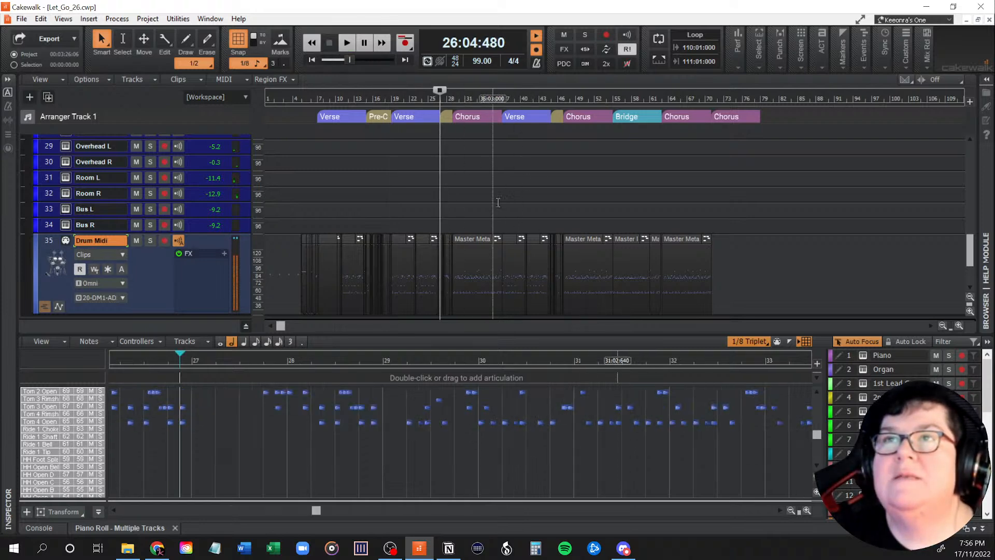
key("space")
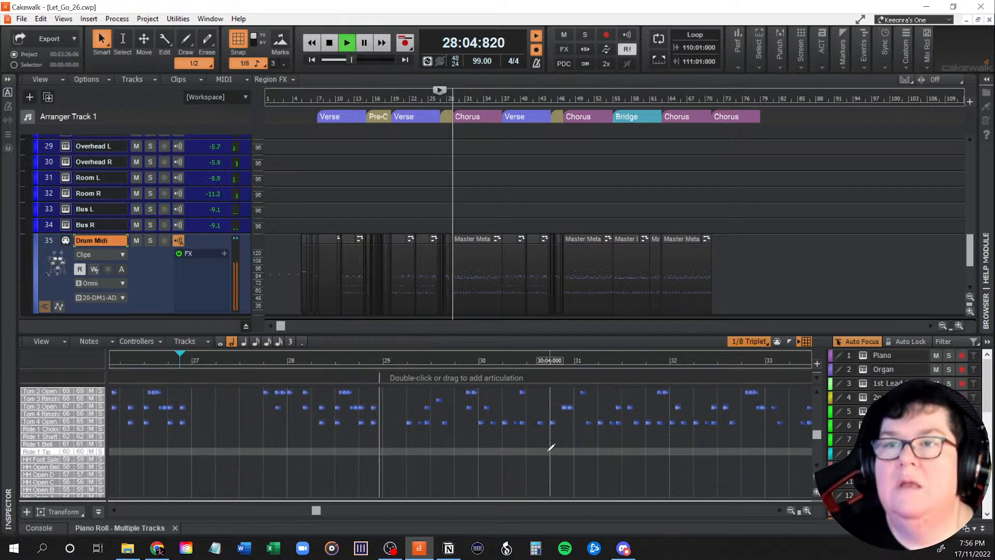
key("space")
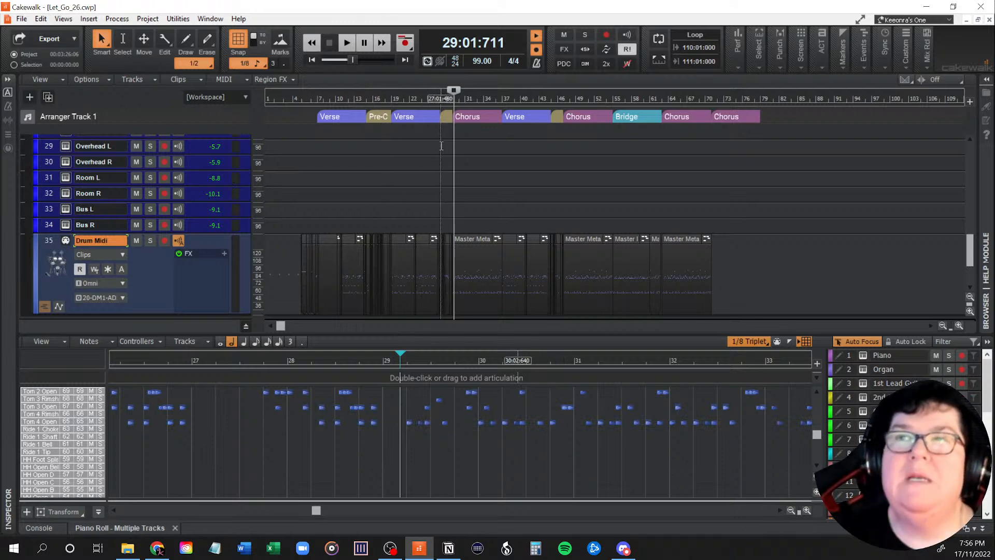
Place the playhead at 27:01:480, then enlarge the Piano Roll and extend its drum note pane down to the velocity lane.
left_click(442, 145)
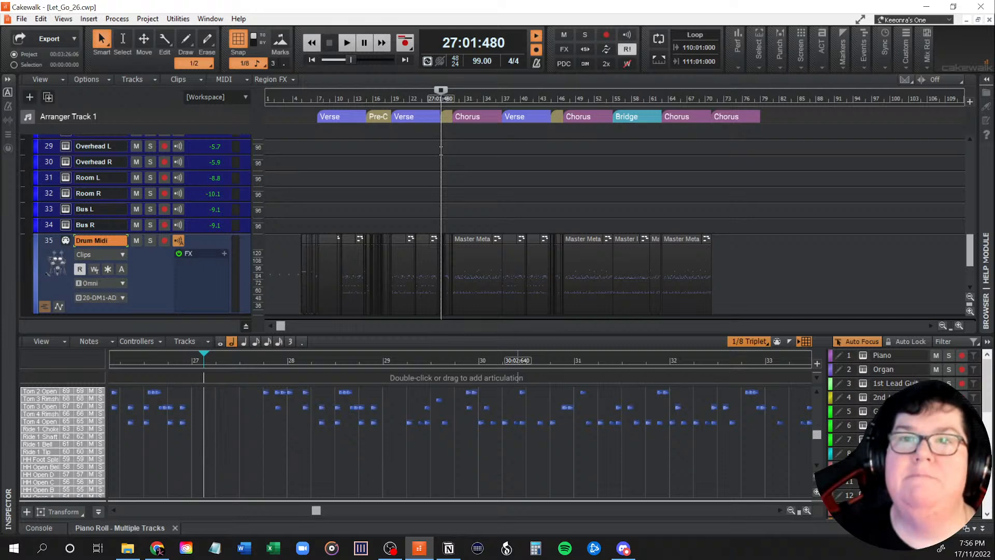
scroll(396, 426, "up", 3)
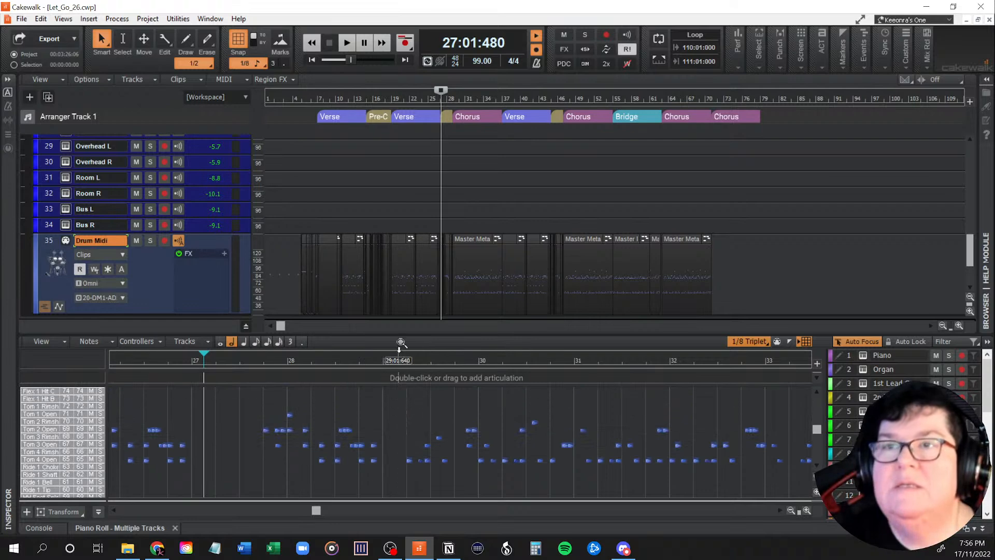
left_click_drag(400, 334, 404, 162)
scroll(464, 328, "up", 4)
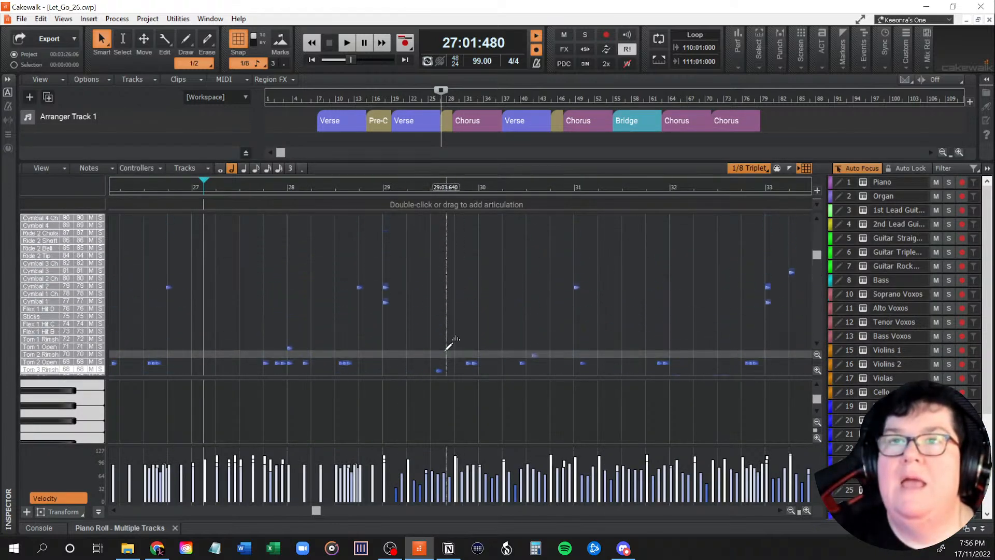
scroll(438, 332, "down", 1)
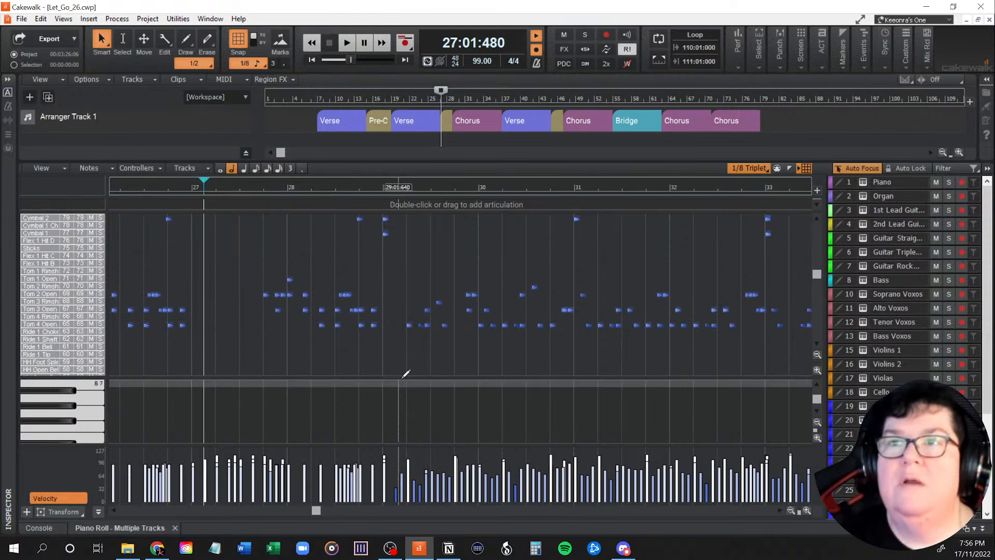
left_click_drag(399, 377, 401, 441)
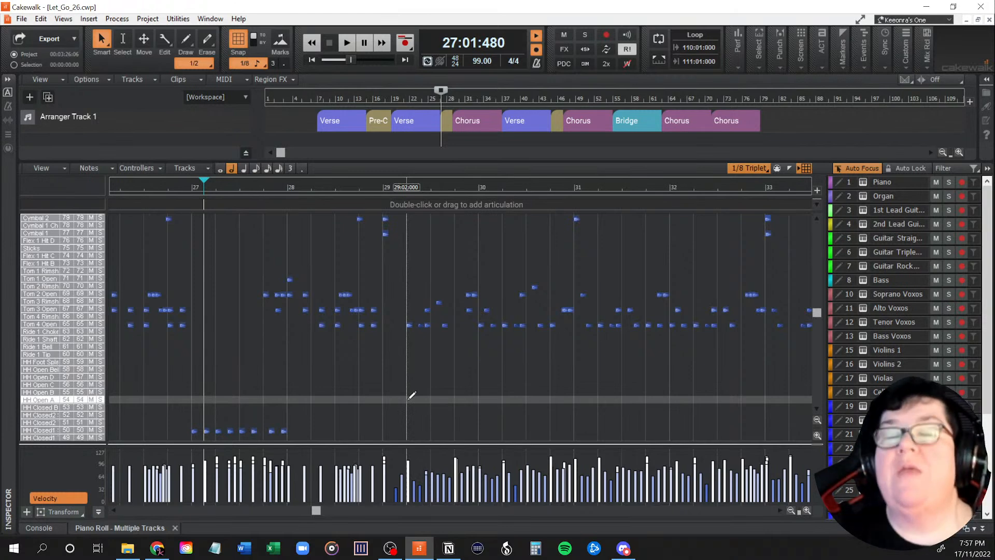
Examine the cymbal, tom and hi-hat notes in bars 27 to 33 and play the second pre-chorus from 27:01:480.
scroll(409, 396, "up", 5)
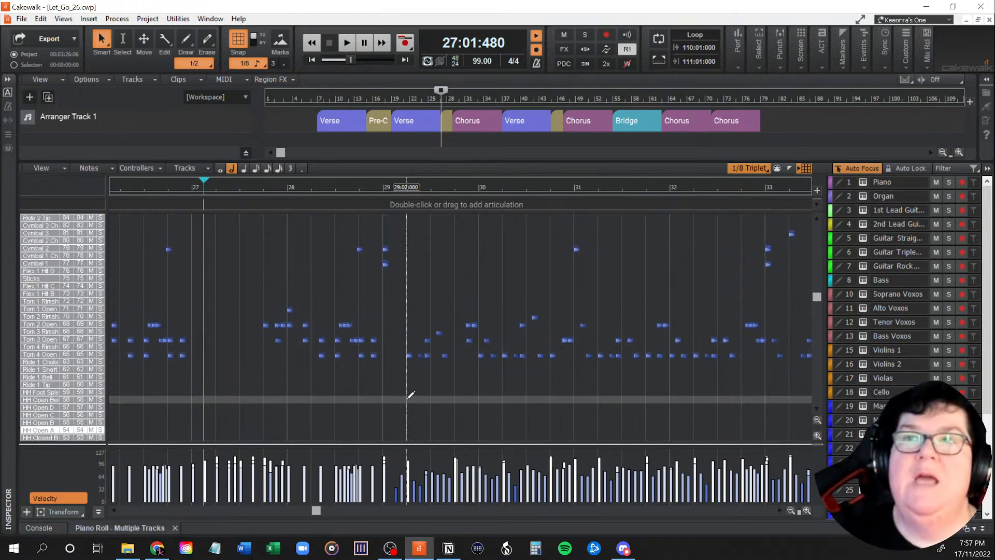
scroll(409, 395, "down", 1)
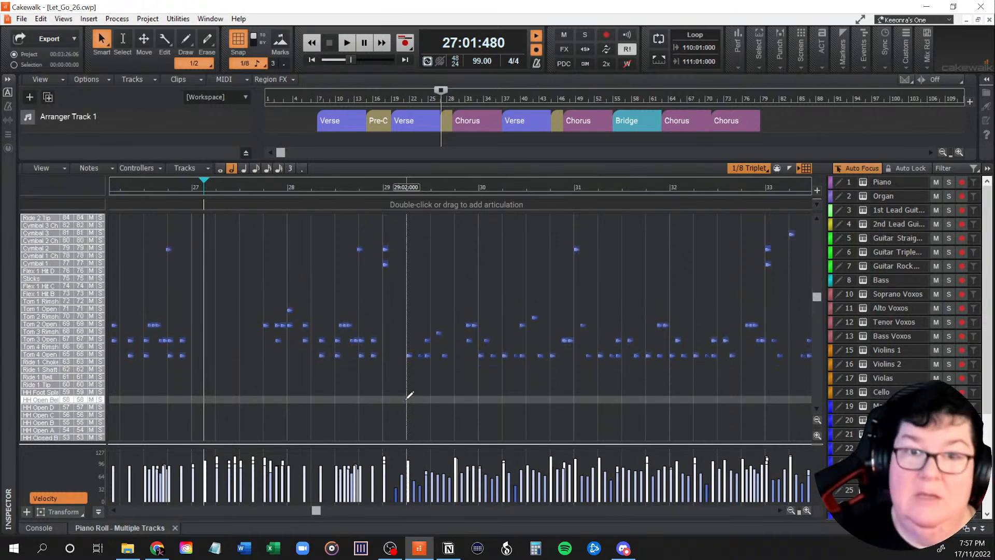
scroll(409, 395, "down", 7)
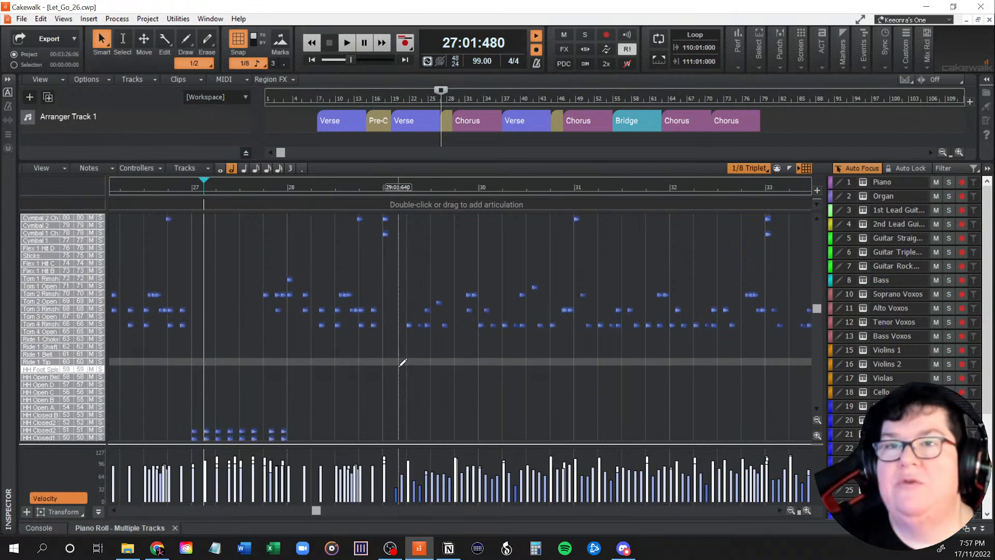
scroll(402, 366, "down", 1)
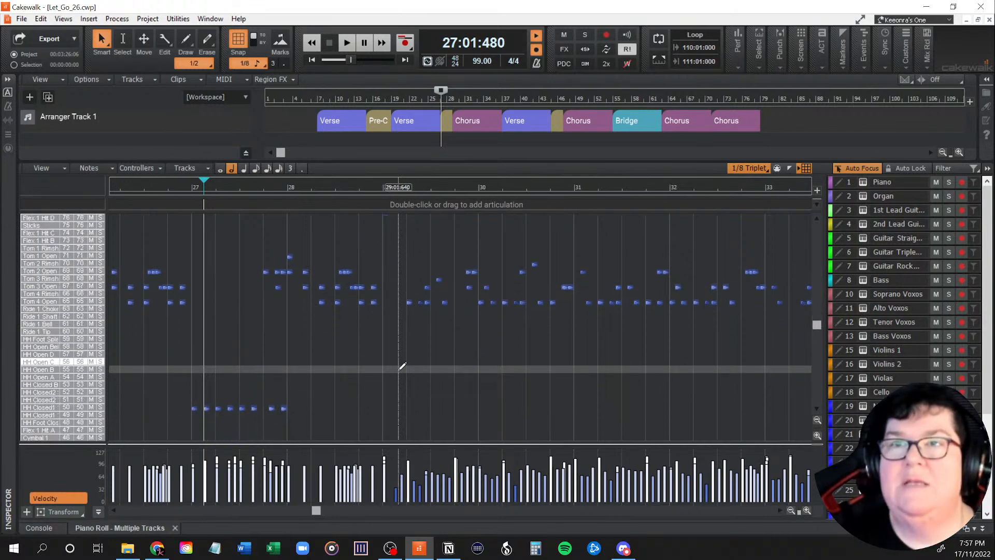
scroll(402, 366, "up", 3)
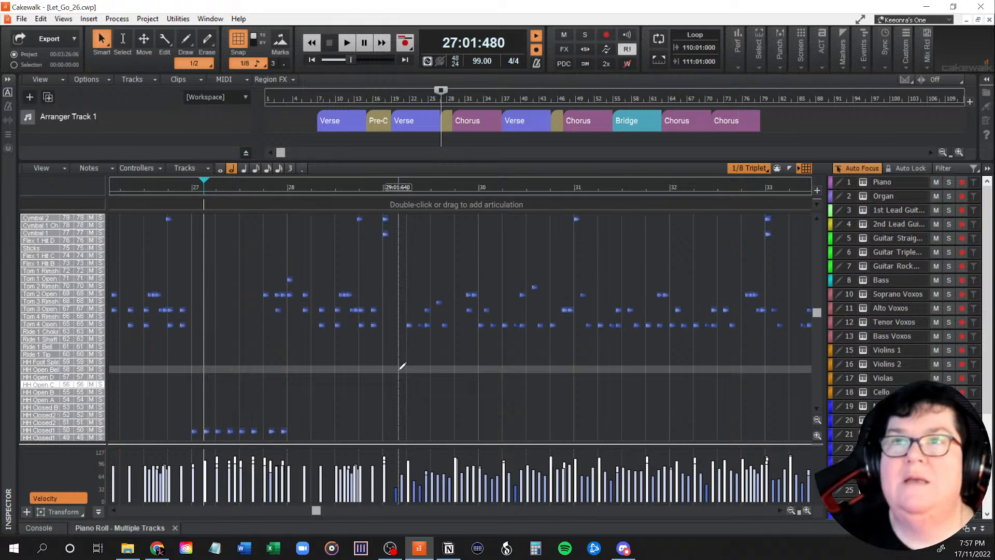
scroll(402, 366, "up", 2)
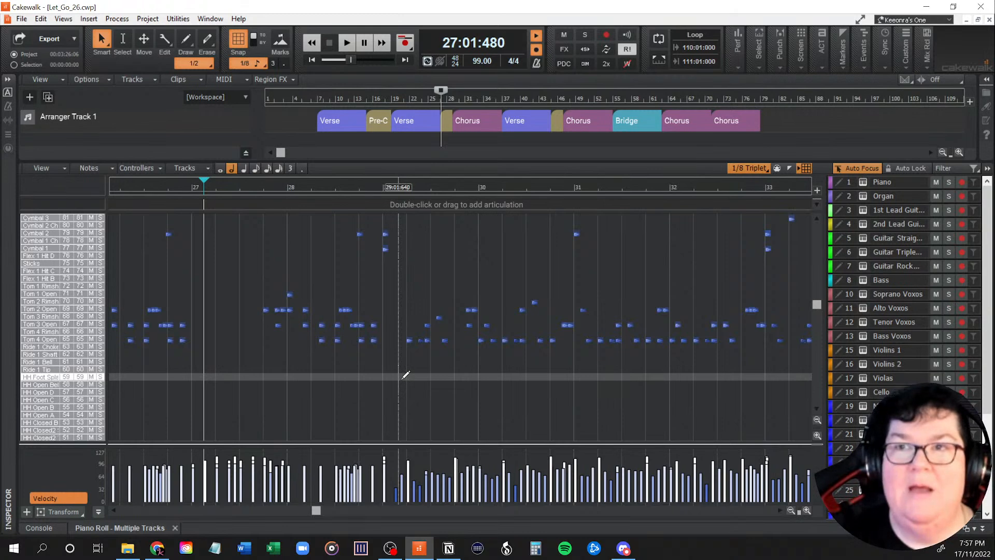
scroll(406, 380, "up", 1)
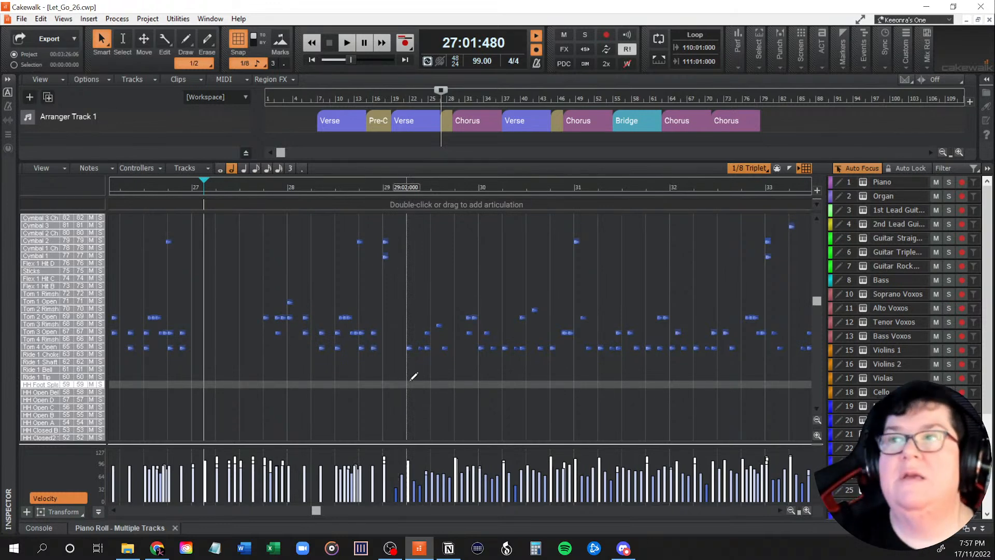
scroll(414, 376, "down", 1)
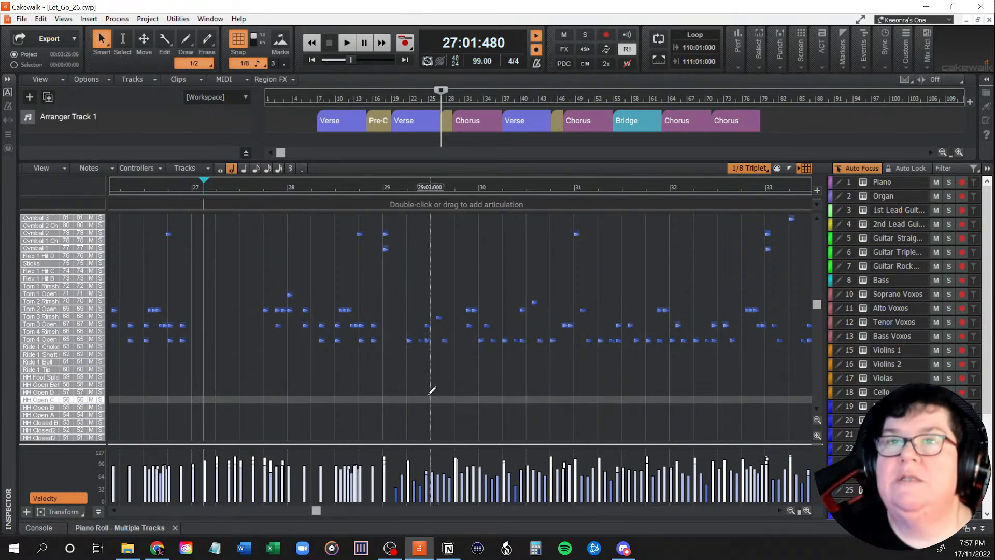
key("space")
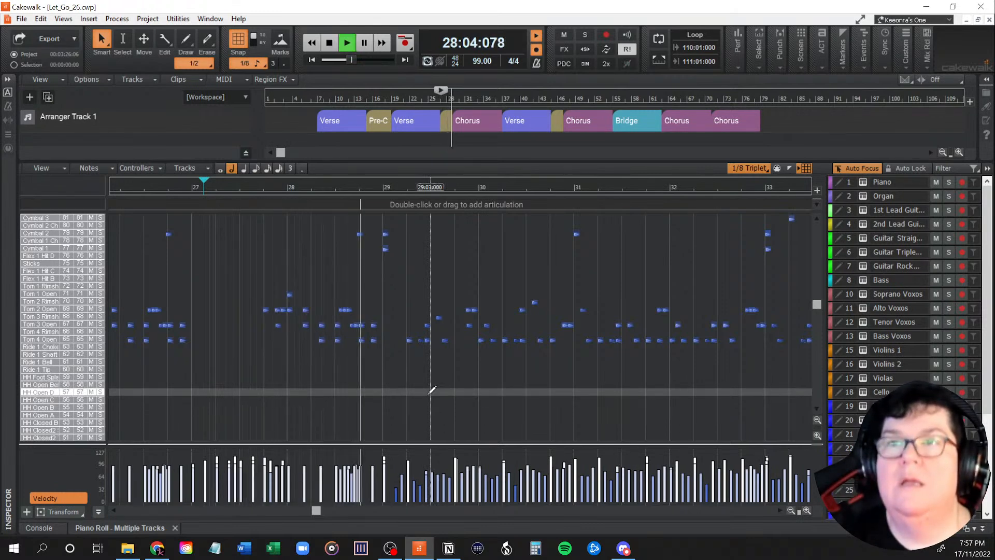
key("space")
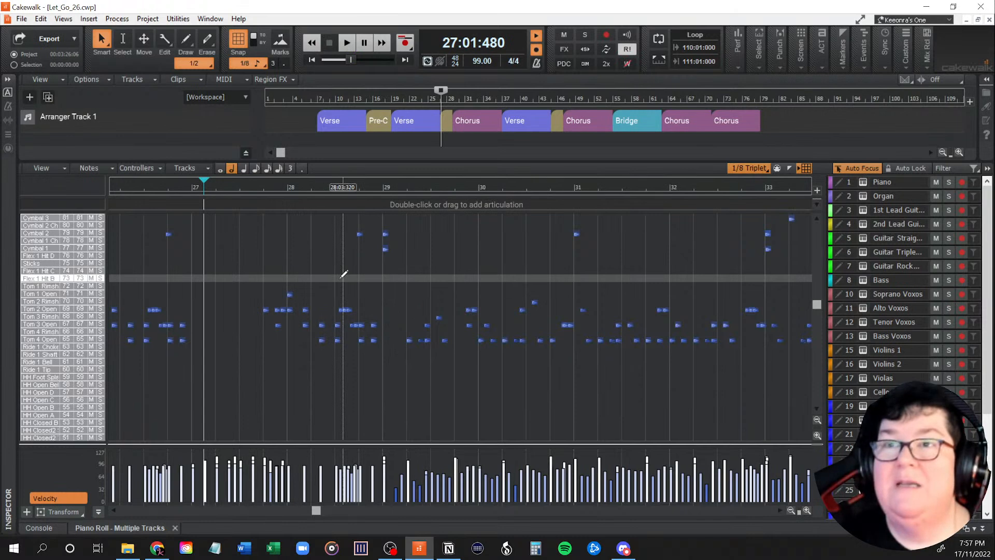
Delete the Tom 2, Tom 3 and Tom 4 notes from 28:03:000 to the end of bar 28 in the drum part.
scroll(342, 273, "down", 3)
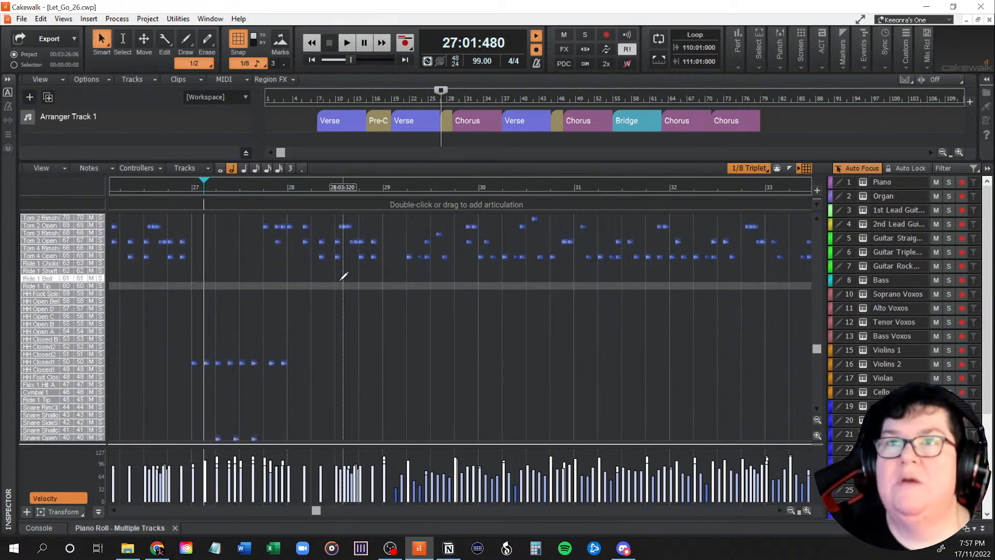
scroll(343, 277, "up", 3)
scroll(343, 280, "down", 2)
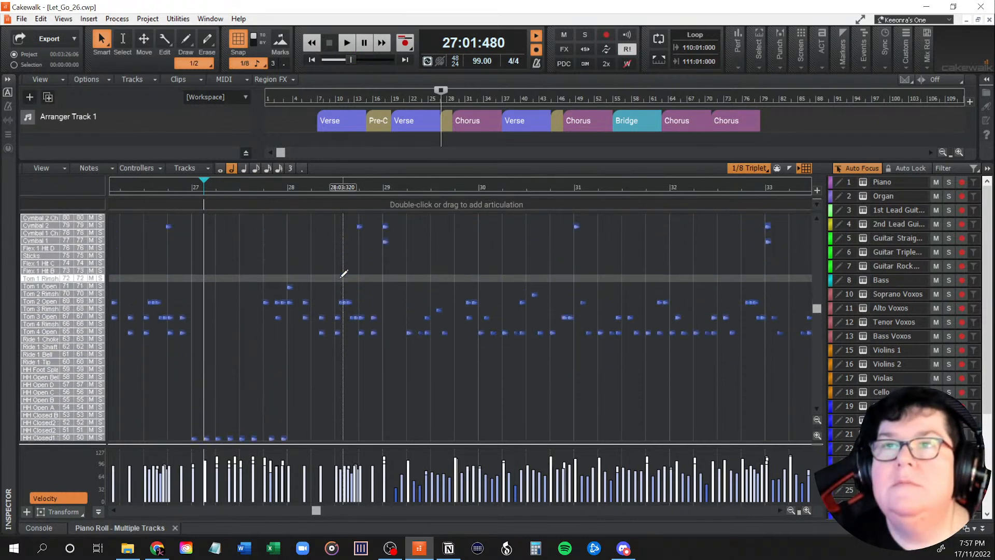
scroll(344, 278, "down", 5)
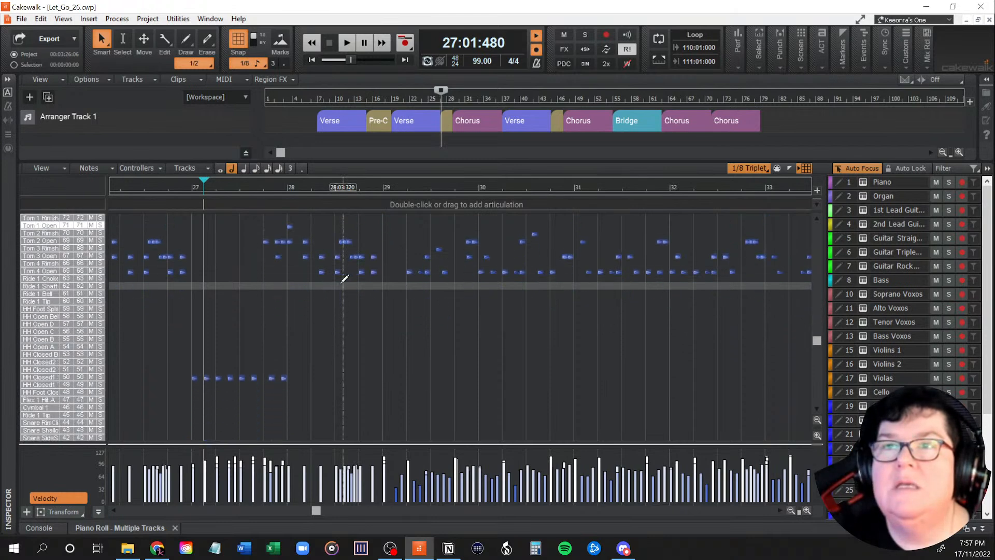
scroll(362, 309, "up", 5)
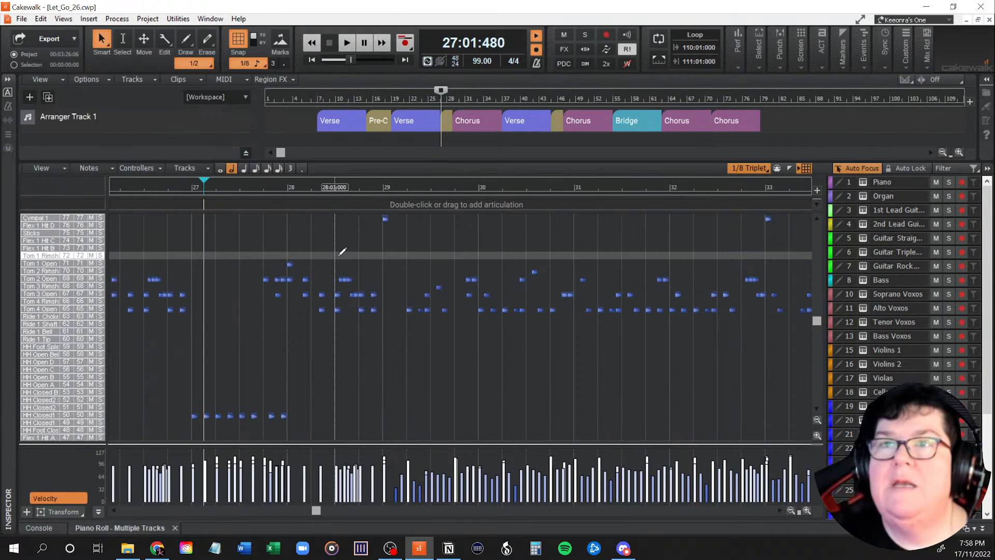
left_click_drag(337, 254, 386, 349)
key("Delete")
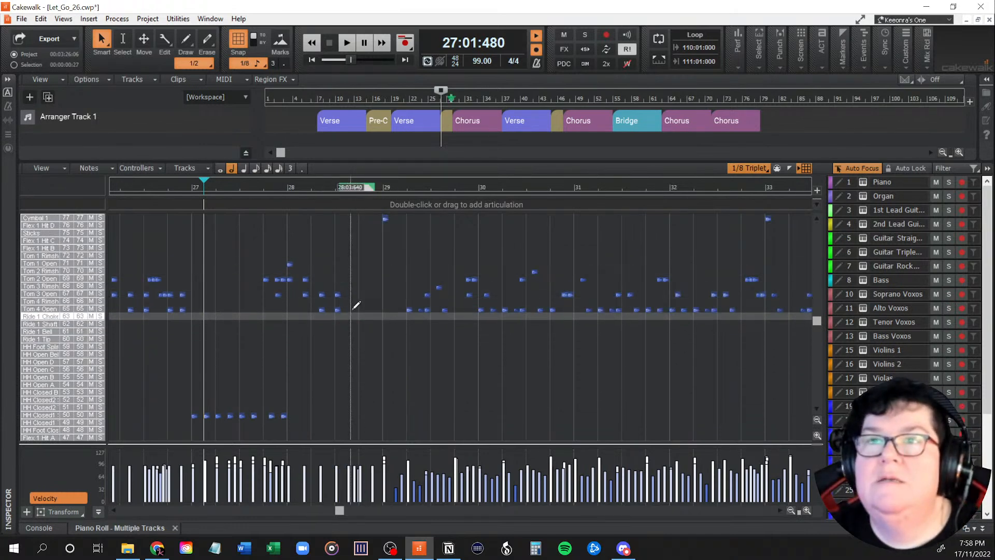
left_click_drag(337, 276, 347, 327)
key("Delete")
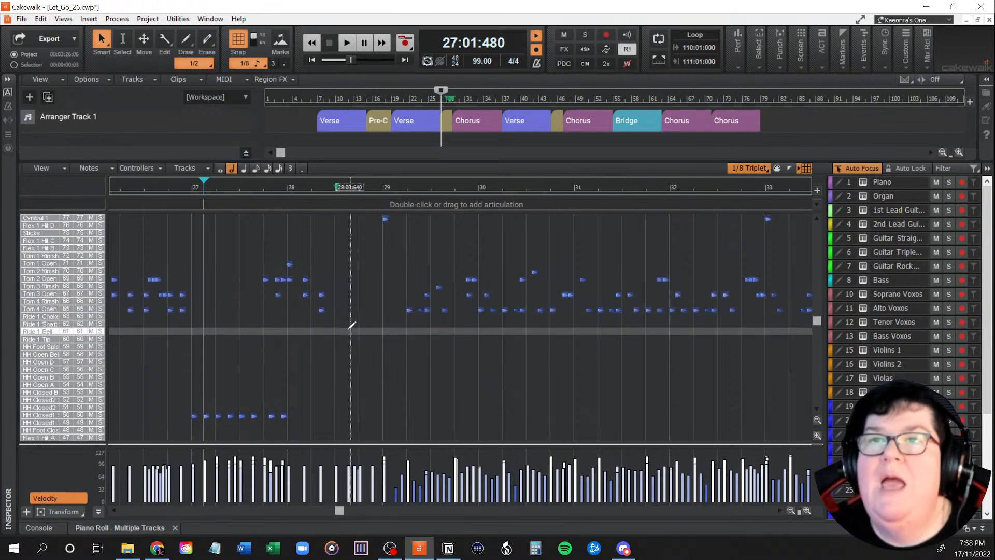
Delete the kick notes from 28:03:000 up to bar 29 in the drum part.
scroll(353, 325, "down", 6)
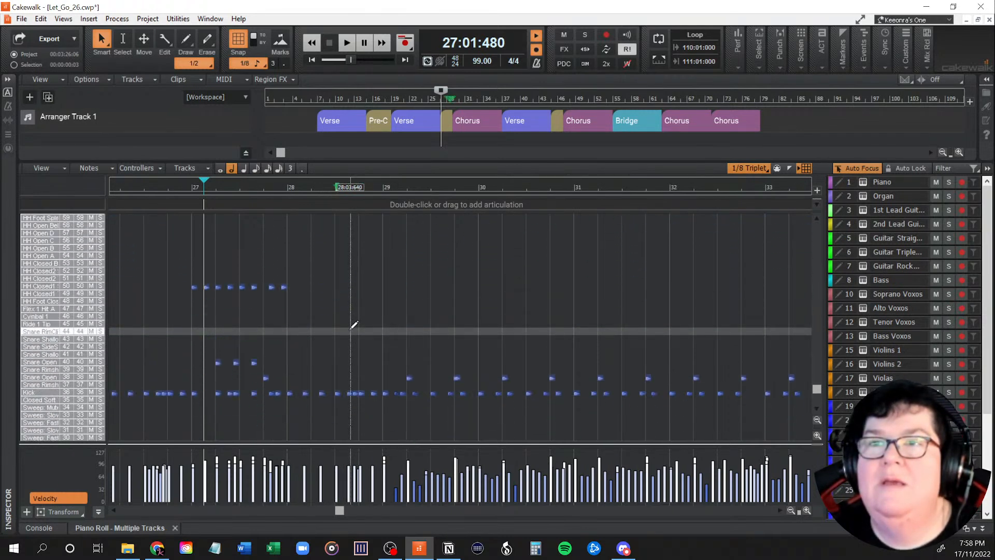
left_click_drag(336, 378, 381, 407)
key("Delete")
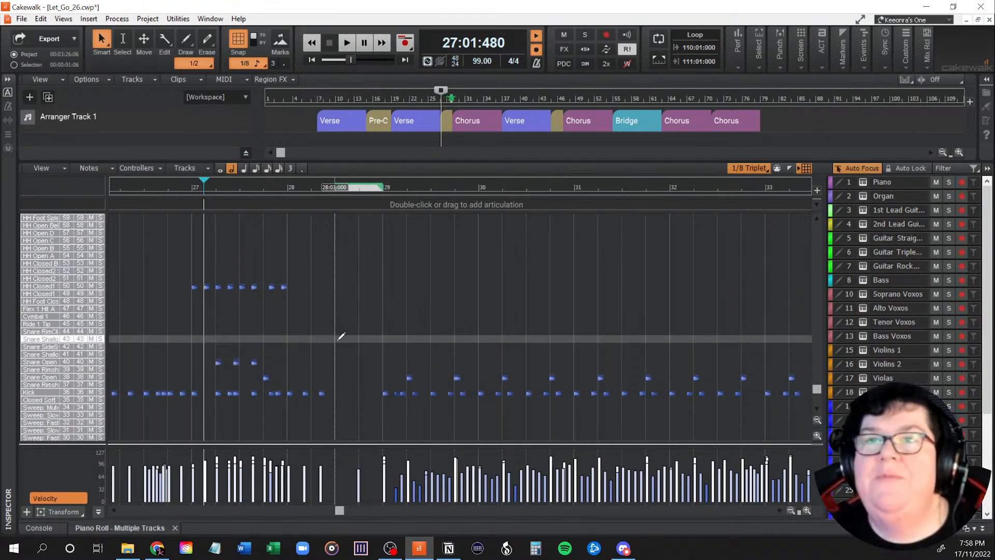
scroll(341, 336, "up", 7)
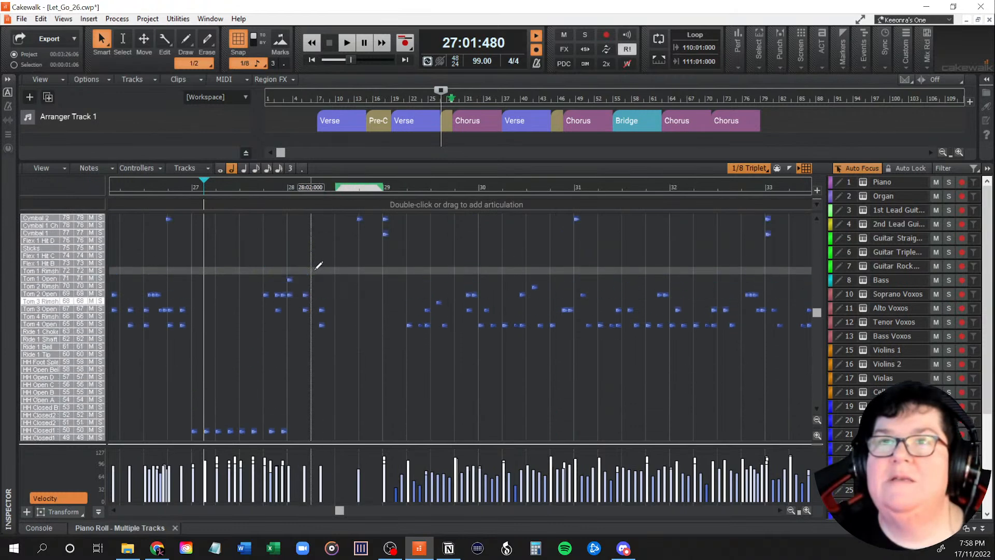
scroll(318, 266, "up", 3)
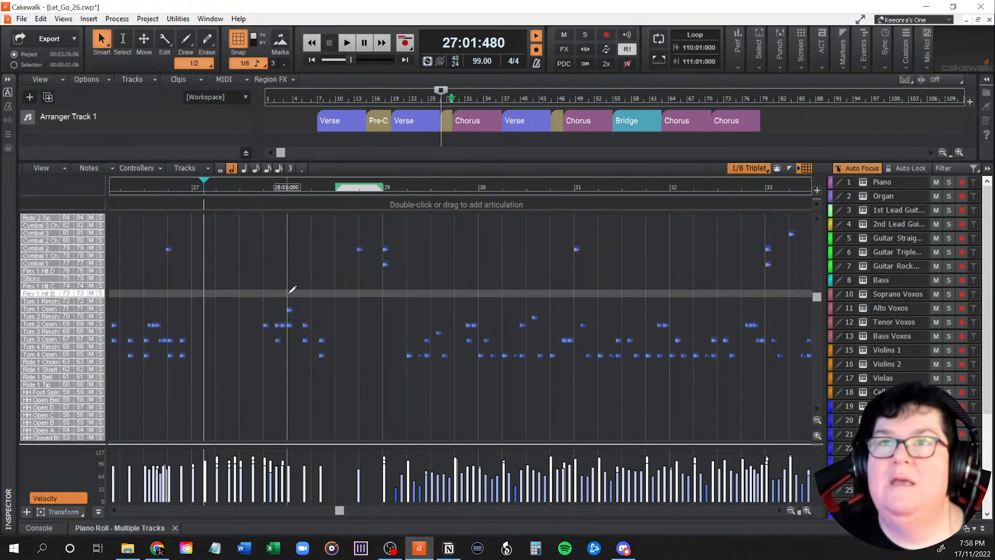
Copy the tom and kick notes from the first half of bar 28 and paste them at 28:03:000.
left_click_drag(288, 295, 334, 366)
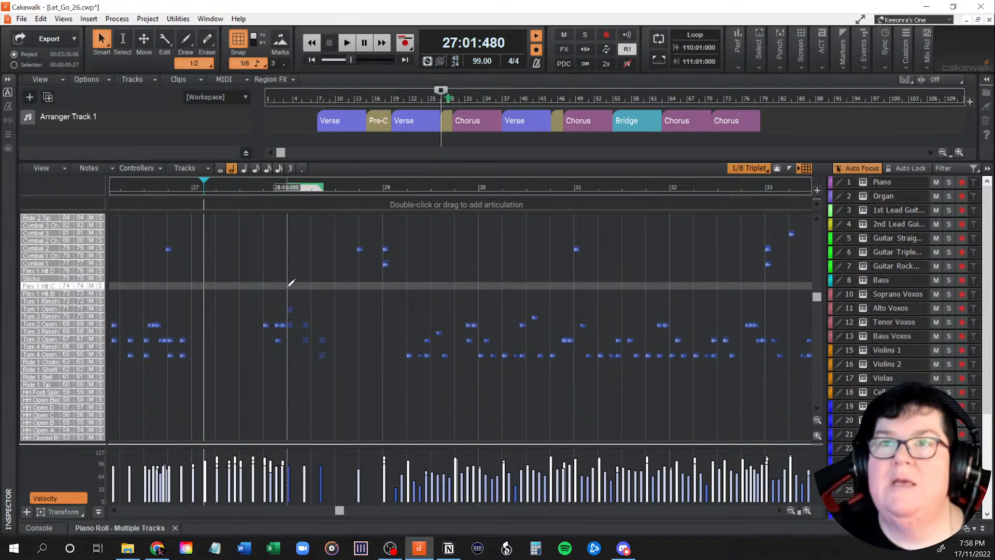
left_click_drag(288, 288, 333, 403)
scroll(334, 400, "up", 6)
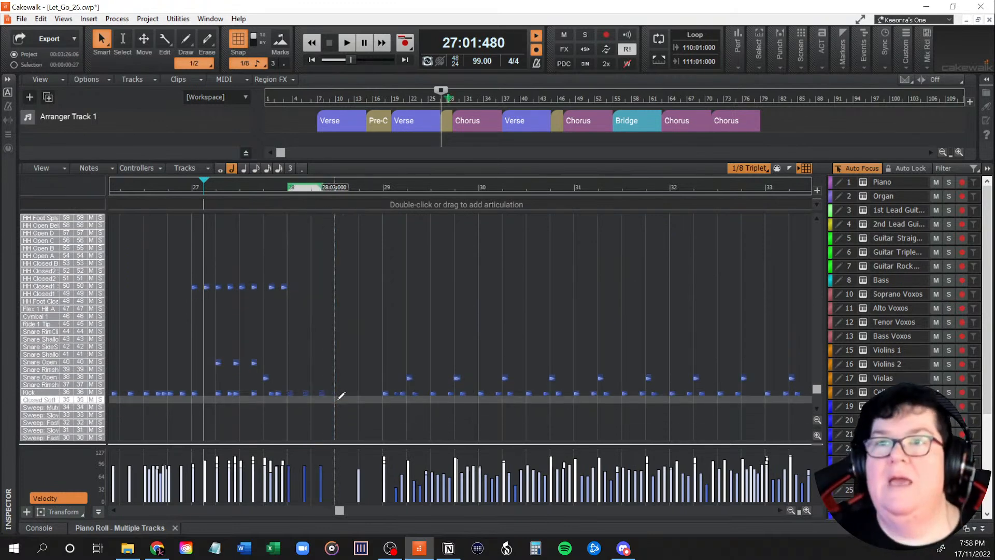
scroll(362, 370, "up", 3)
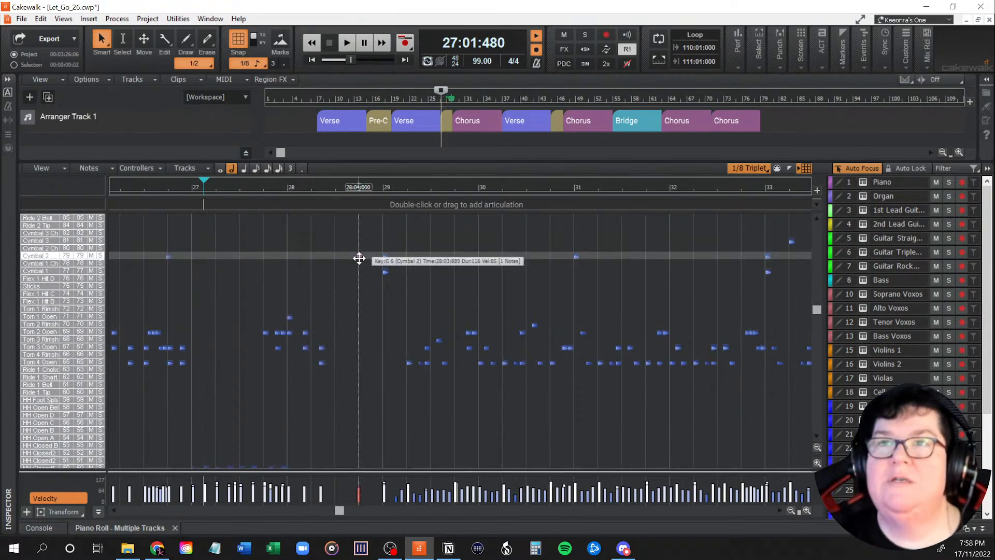
left_click(339, 304)
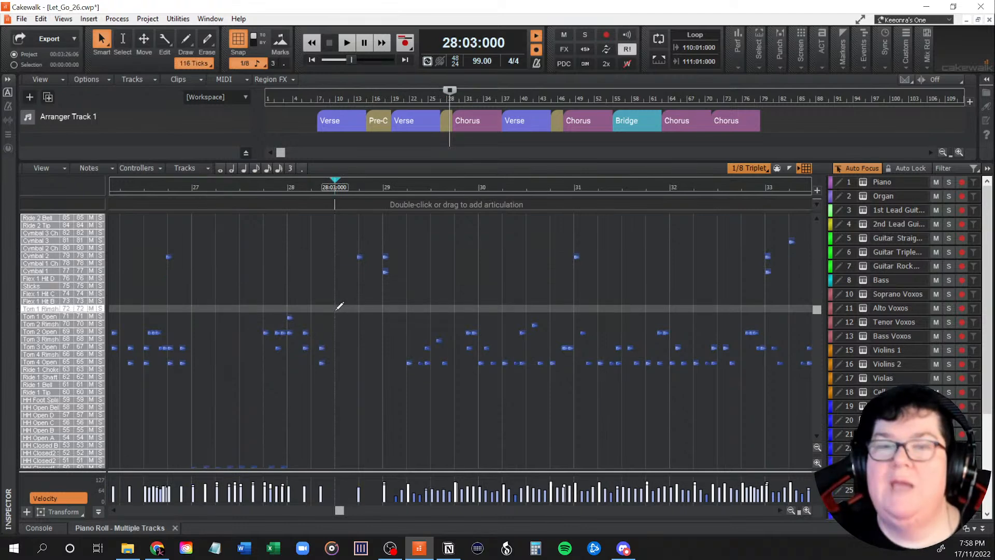
key("ctrl+v")
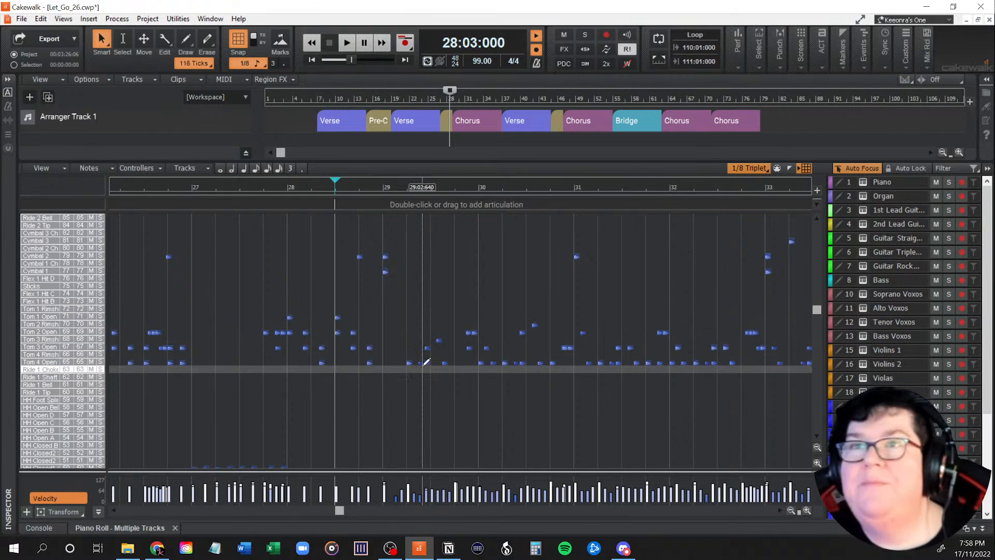
Examine the pasted tom and kick notes in bar 28 and play the fill from 27:04:000.
scroll(362, 383, "down", 3)
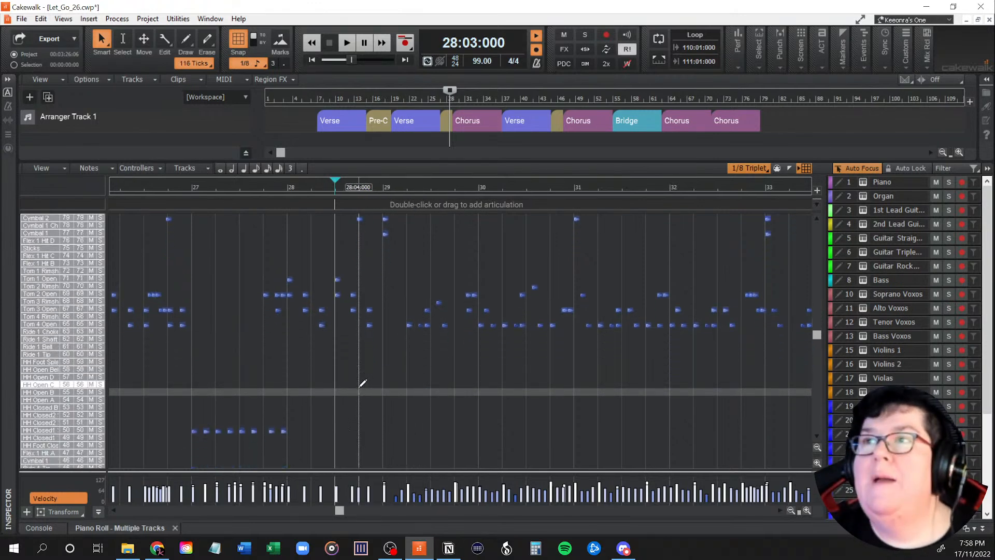
scroll(363, 382, "down", 5)
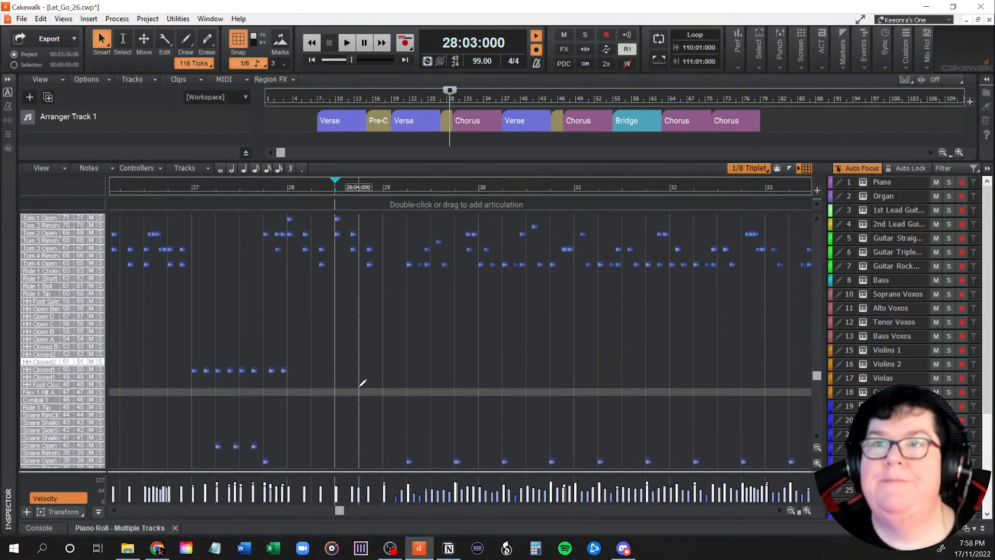
scroll(362, 382, "down", 3)
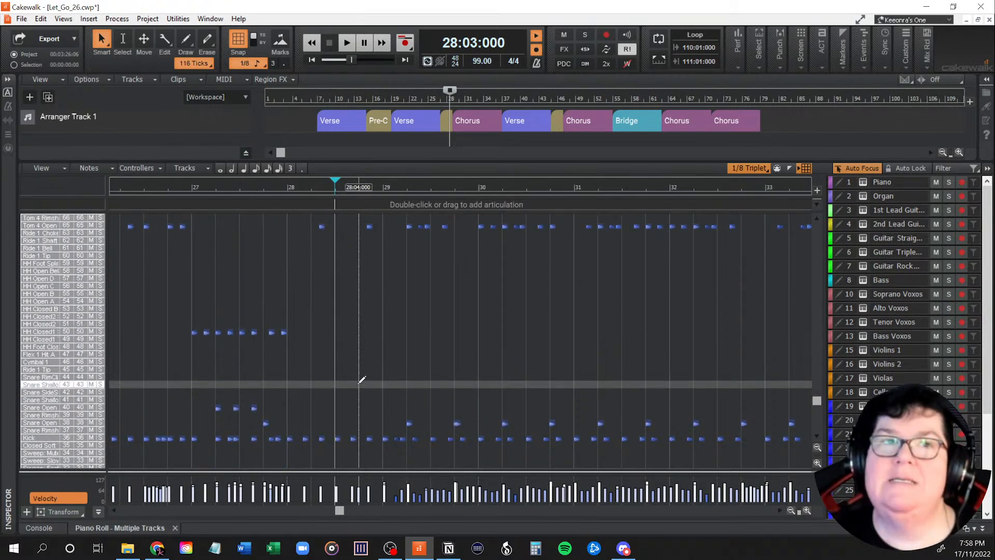
scroll(362, 380, "up", 8)
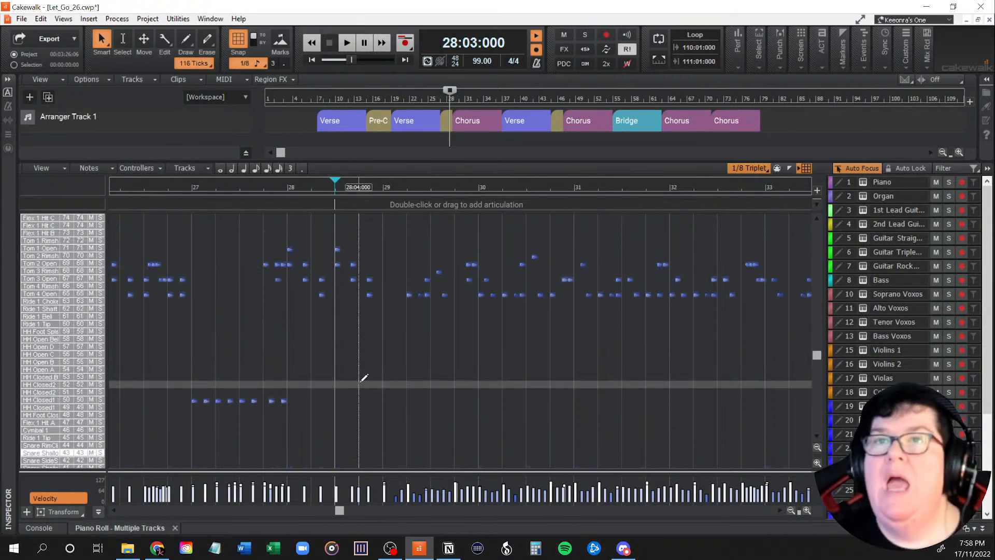
scroll(363, 380, "up", 6)
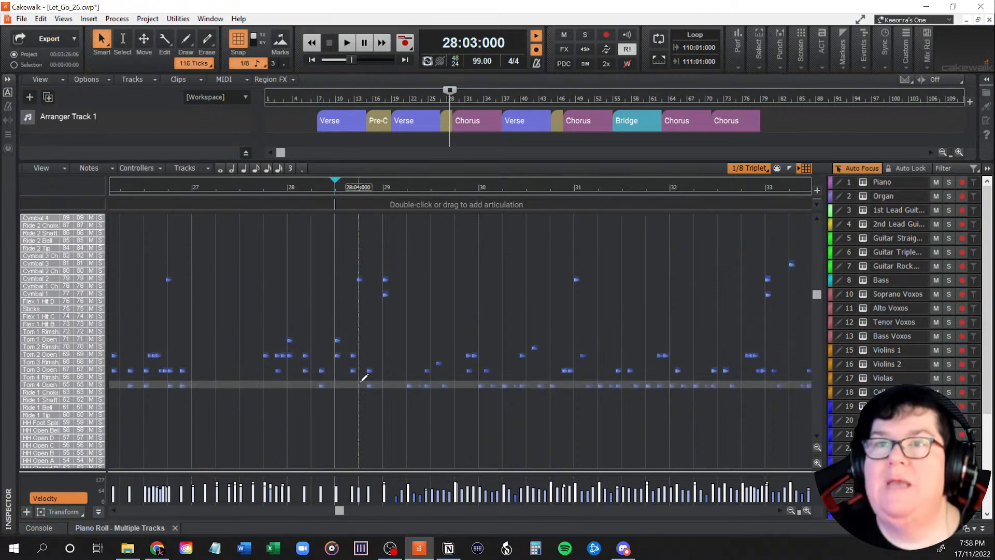
left_click(264, 295)
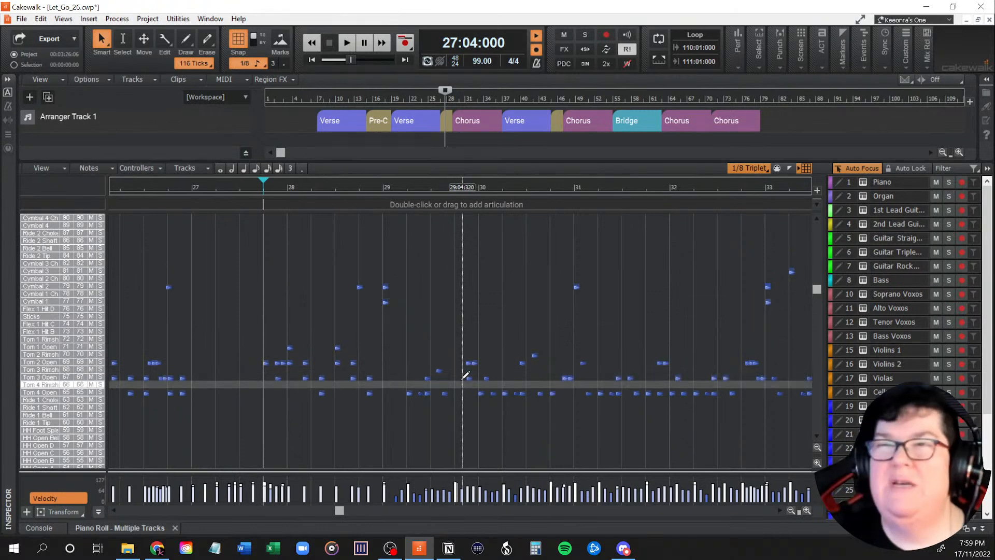
key("space")
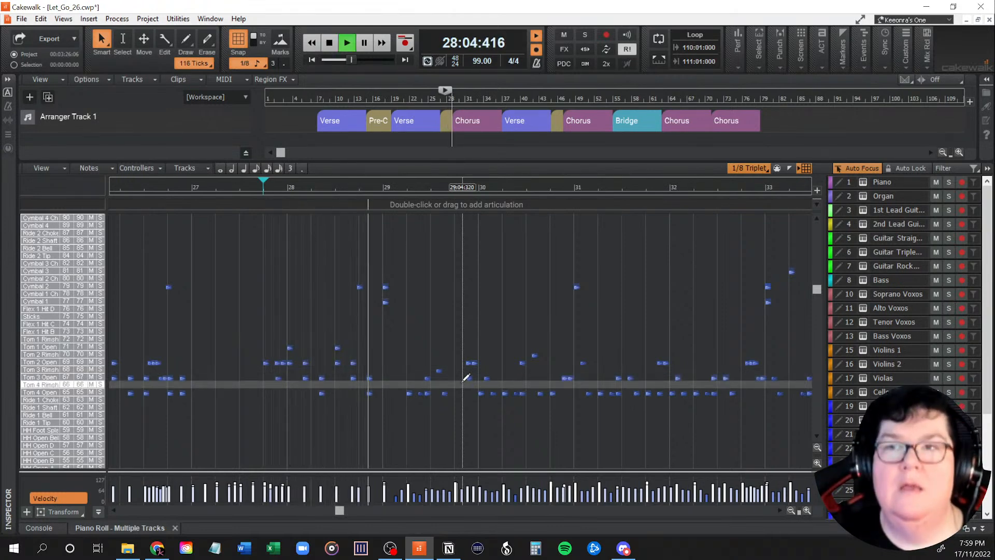
key("space")
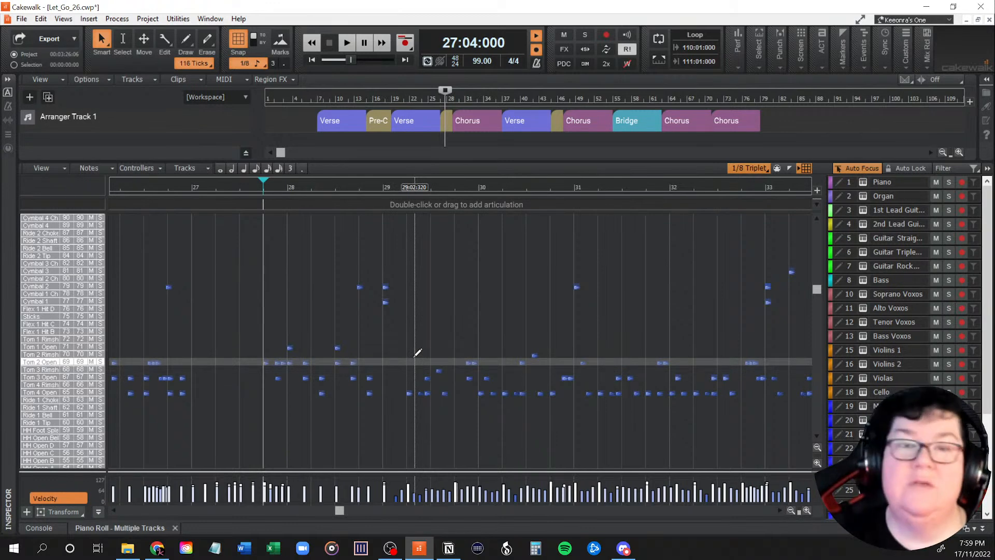
scroll(417, 353, "down", 5)
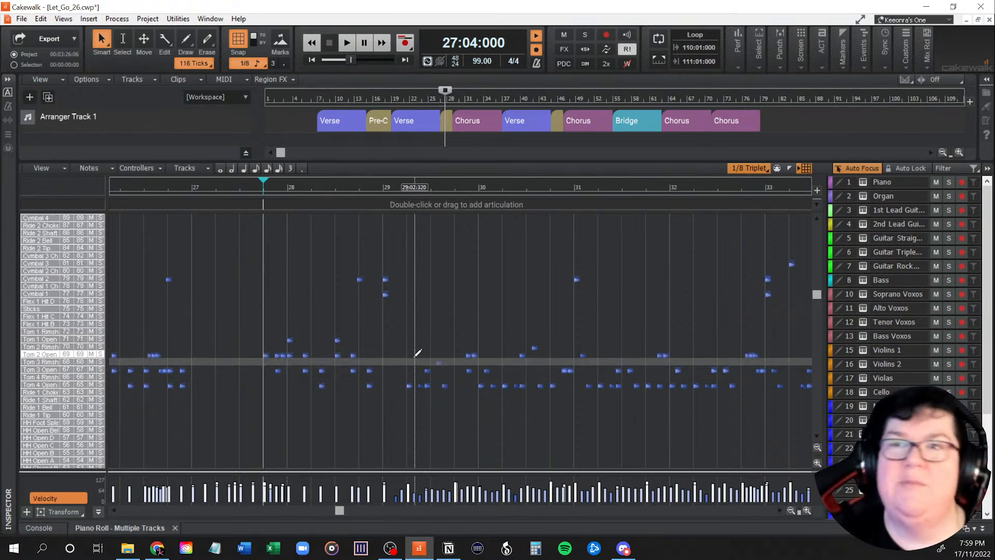
scroll(418, 355, "down", 5)
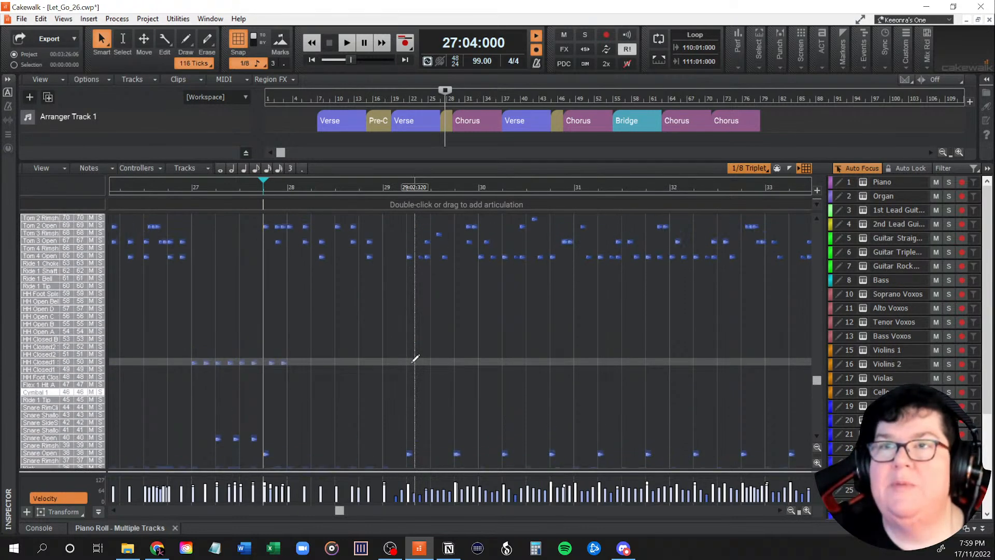
scroll(416, 358, "up", 7)
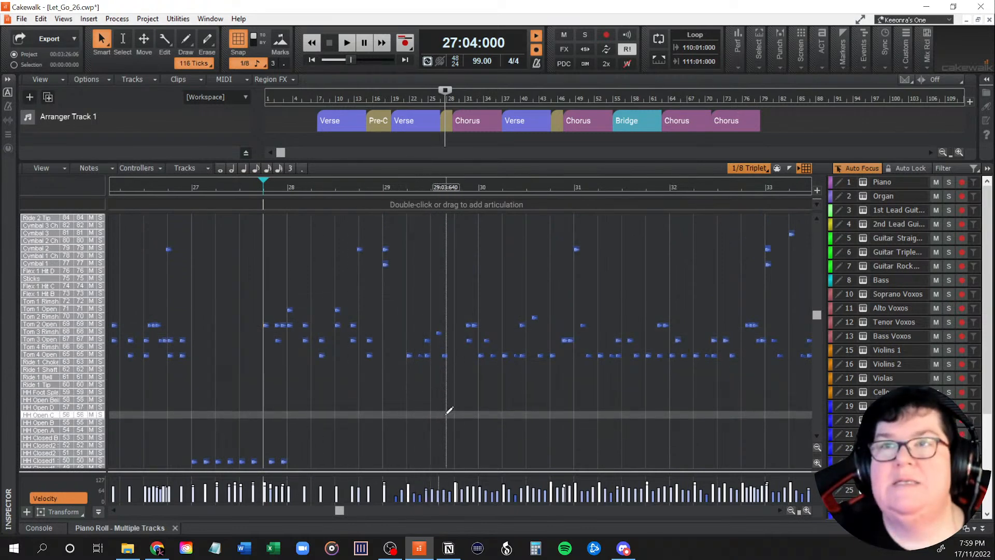
key("space")
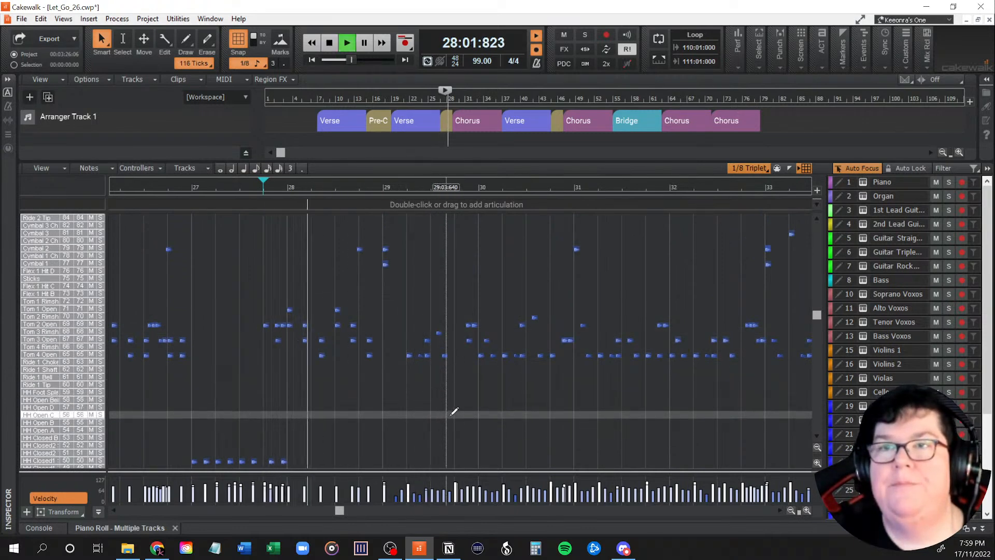
key("space")
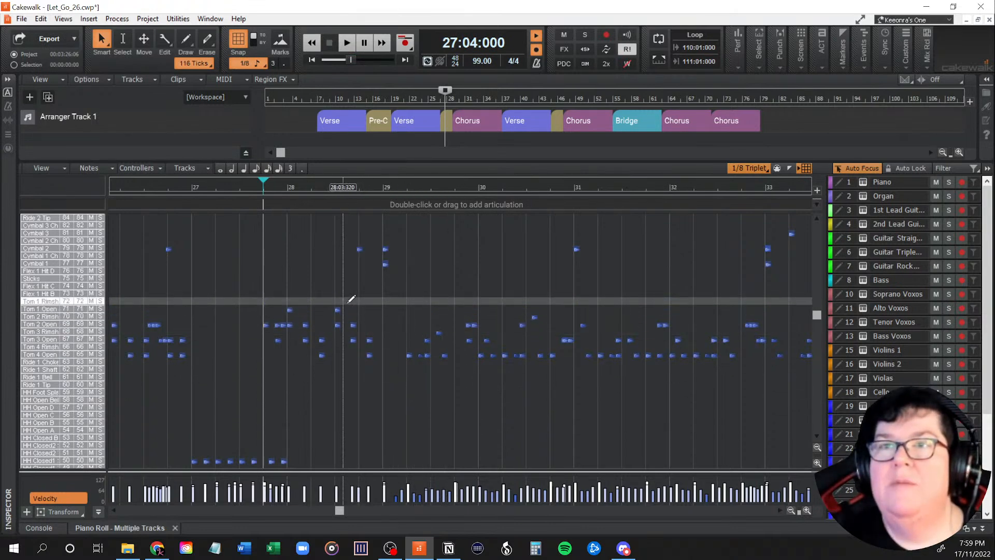
Set the Piano Roll snap resolution to 1/16 Triplet and paste the copied drum notes again at 28:03:320.
left_click(751, 169)
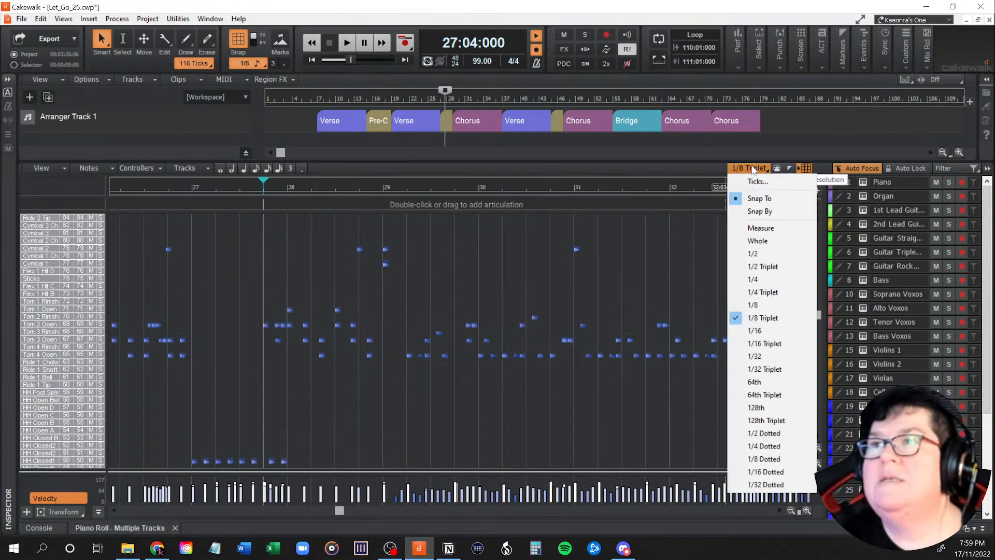
left_click(765, 343)
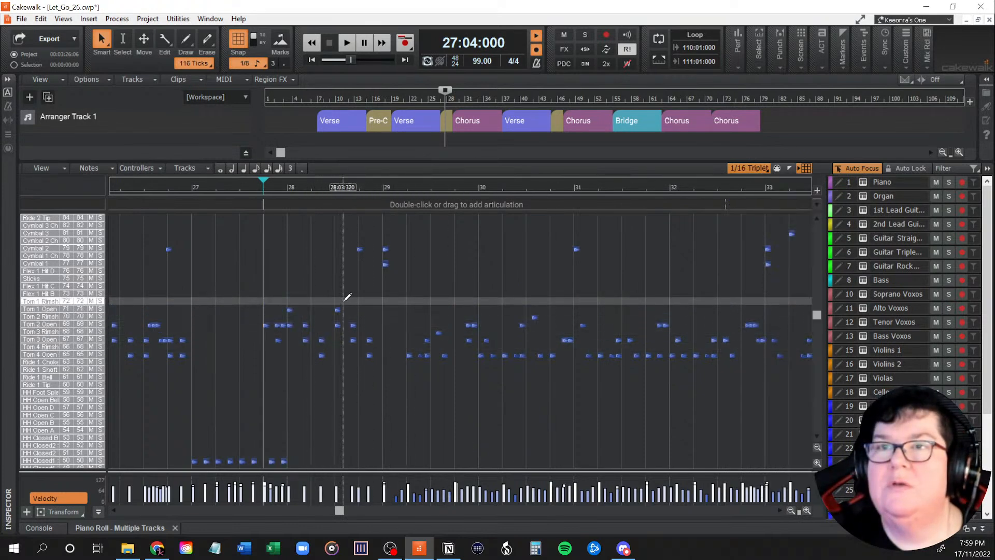
left_click(344, 300)
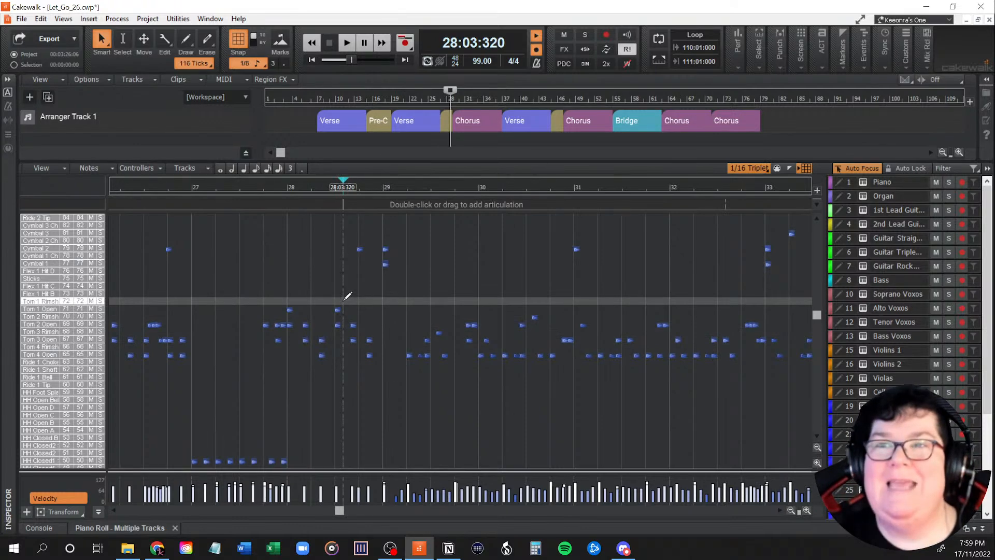
left_click(345, 310)
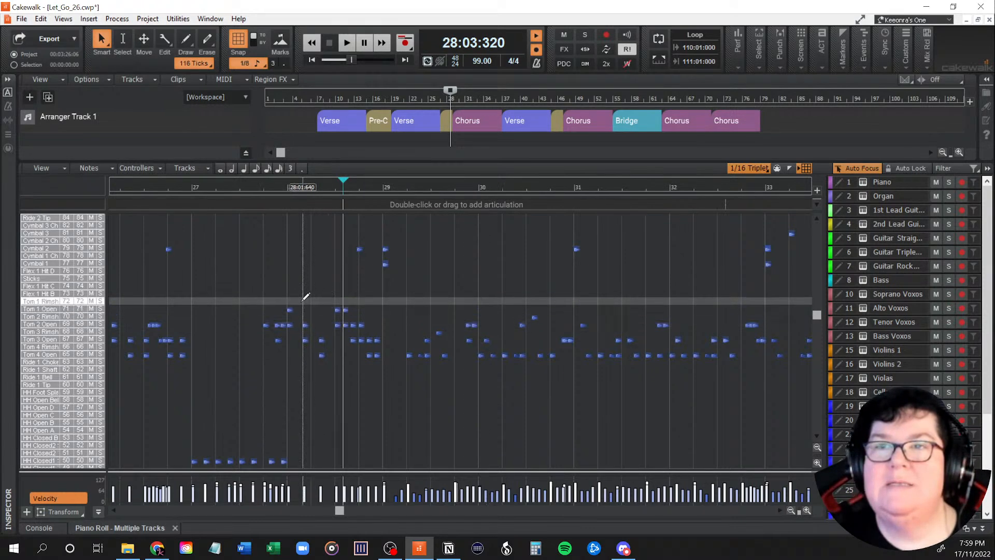
Play the doubled drum fill from 28:01:000, check its kick and tom notes, and replay it from 27:04:000.
key("space")
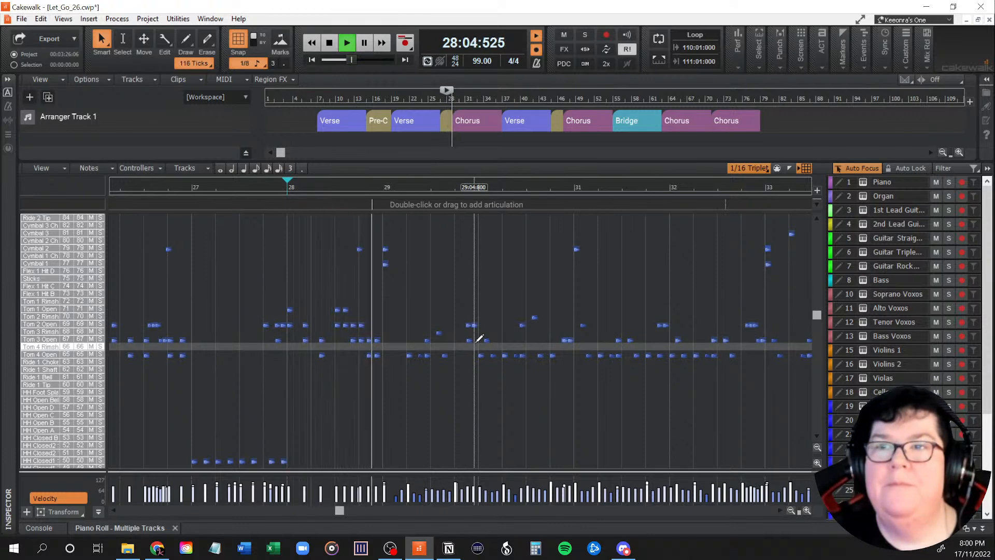
key("space")
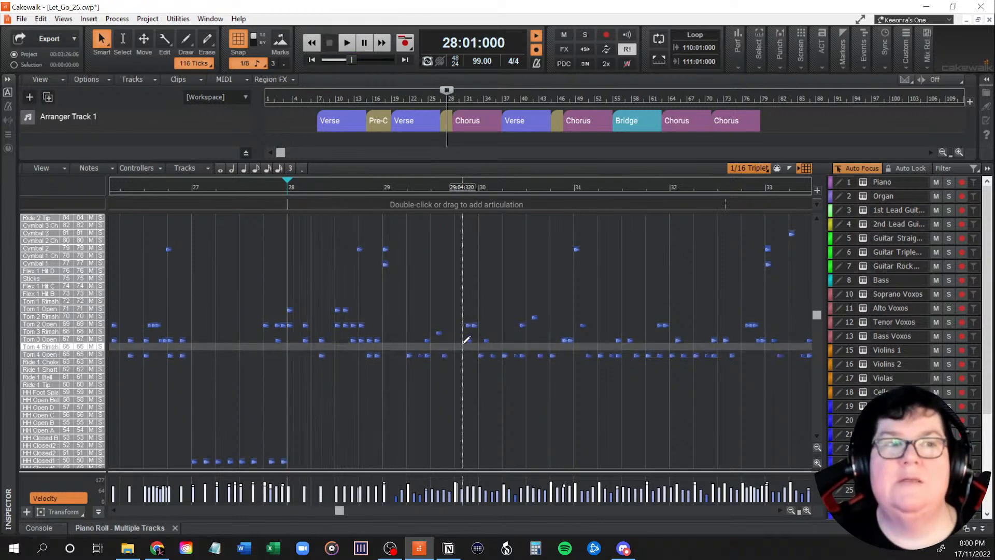
scroll(456, 347, "down", 4)
scroll(409, 364, "down", 2)
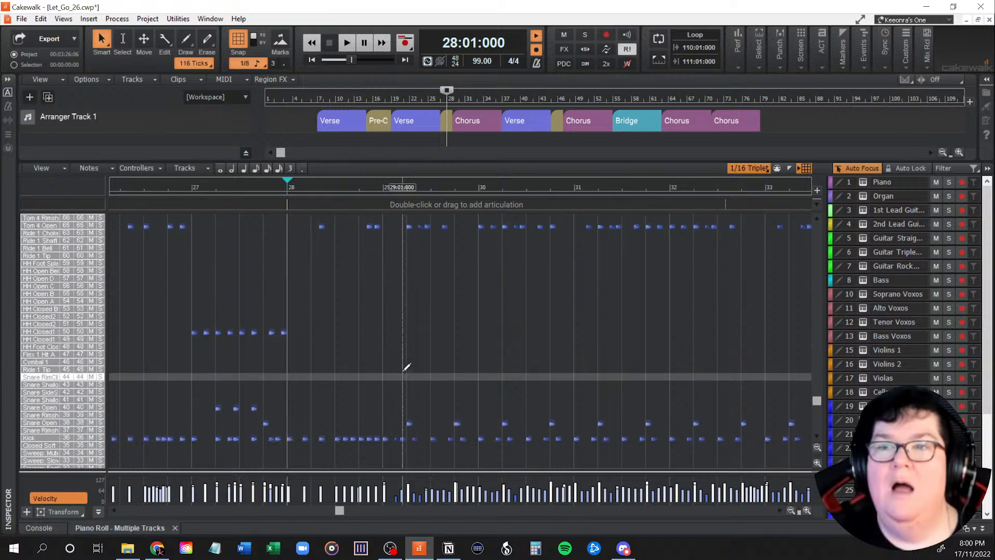
scroll(407, 365, "up", 6)
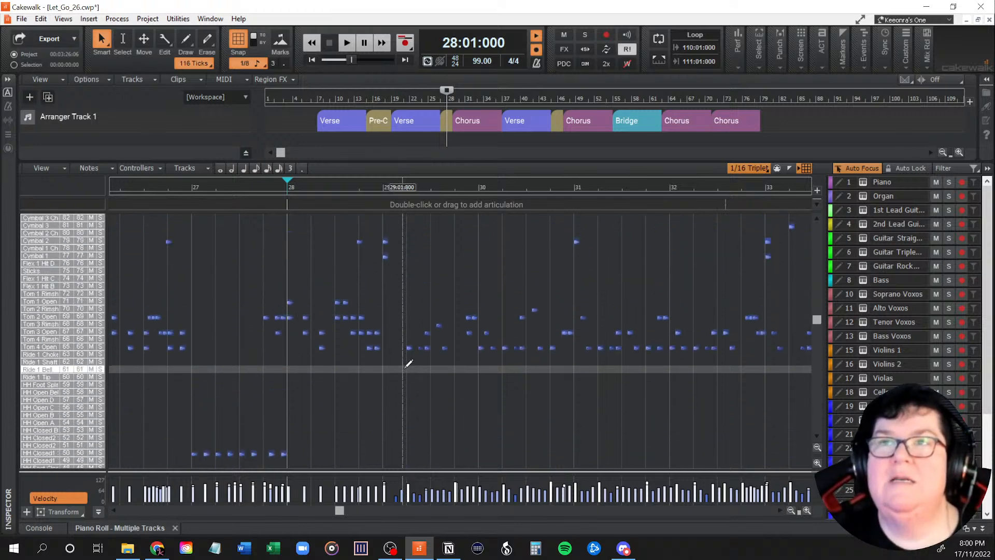
left_click(268, 270)
key("space")
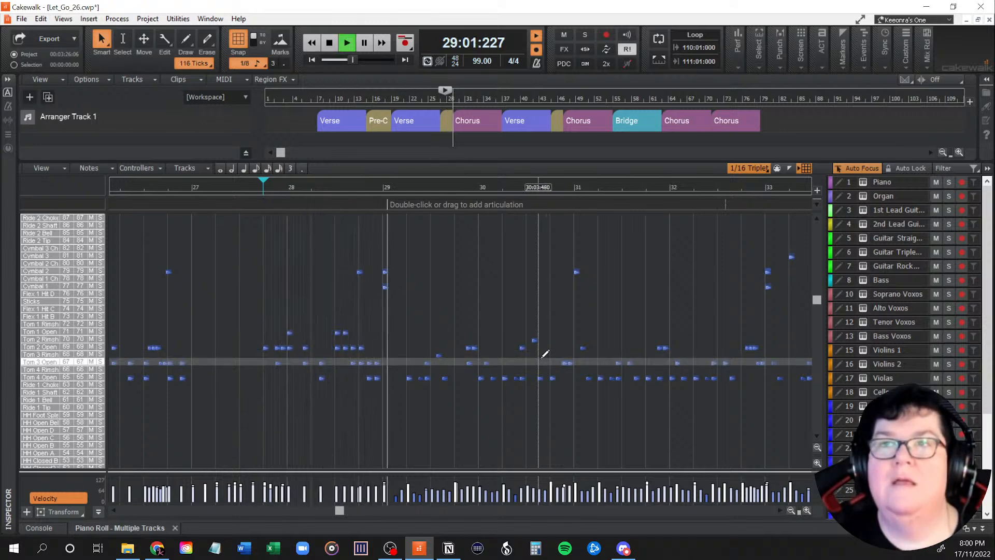
key("space")
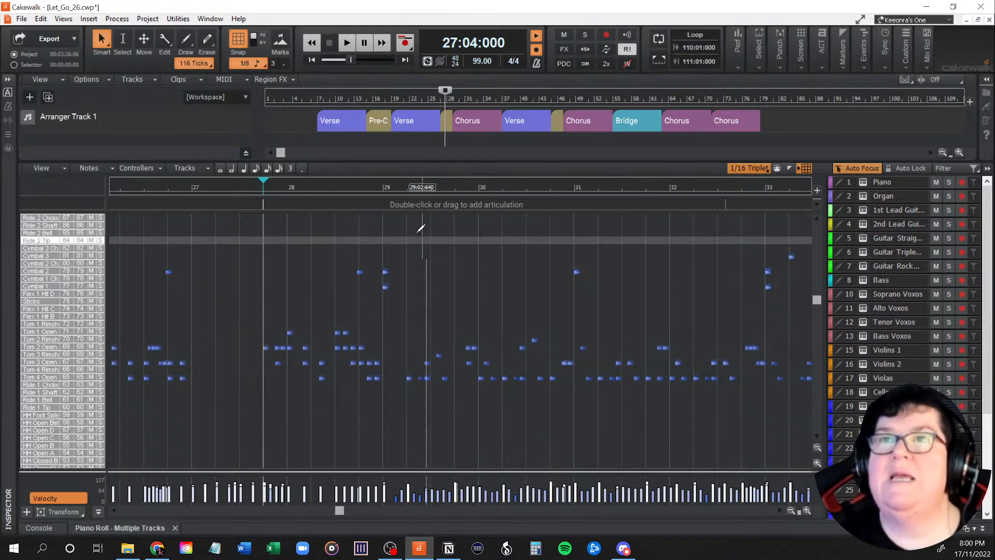
Play the drums of the first pre-chorus from 17:01:480.
left_click(379, 98)
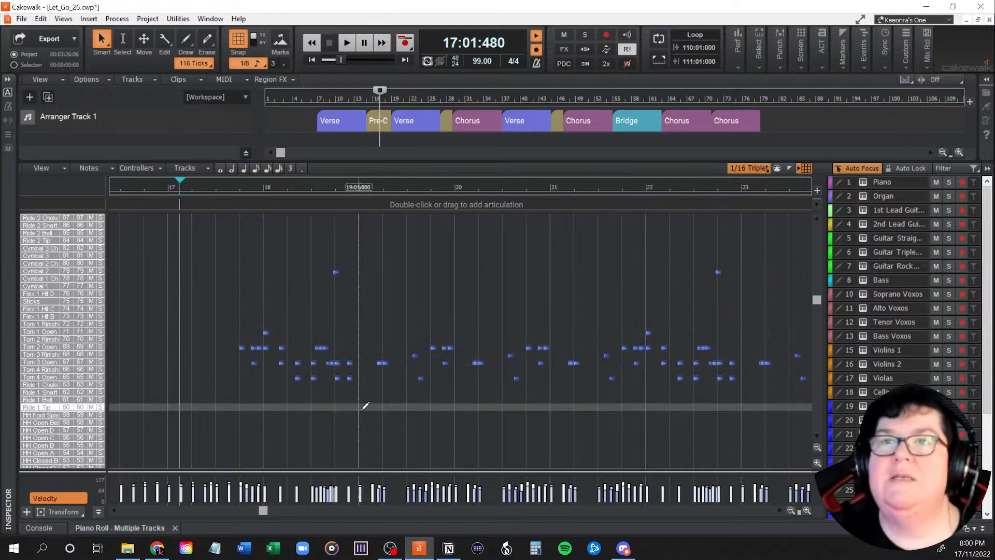
key("space")
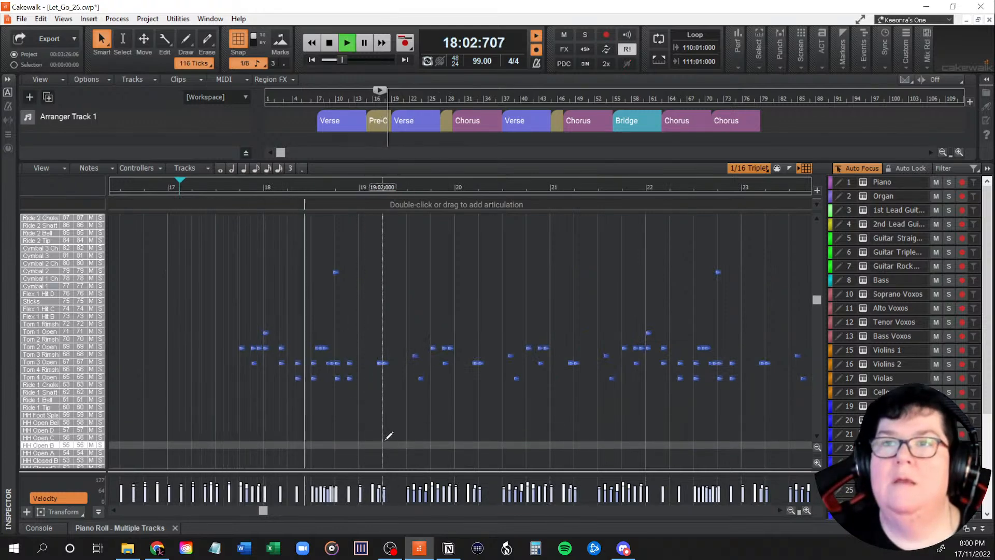
key("space")
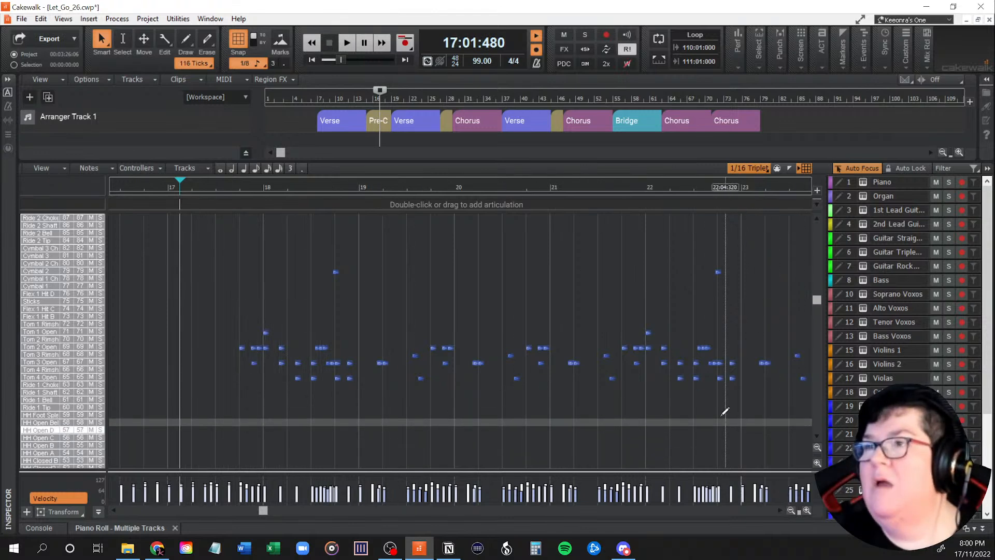
Solo the Master L track in the Piano Roll's track list.
scroll(724, 411, "up", 1)
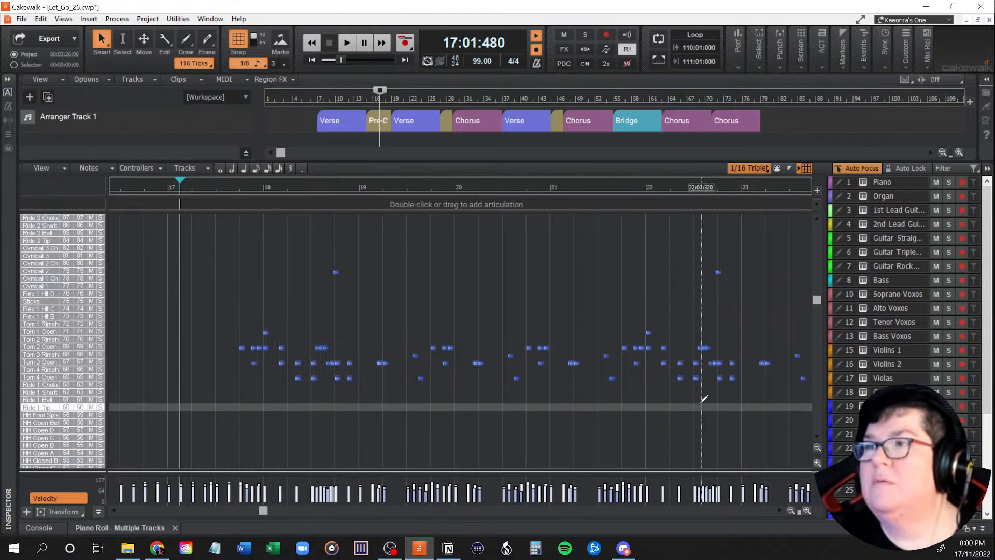
scroll(993, 370, "down", 2)
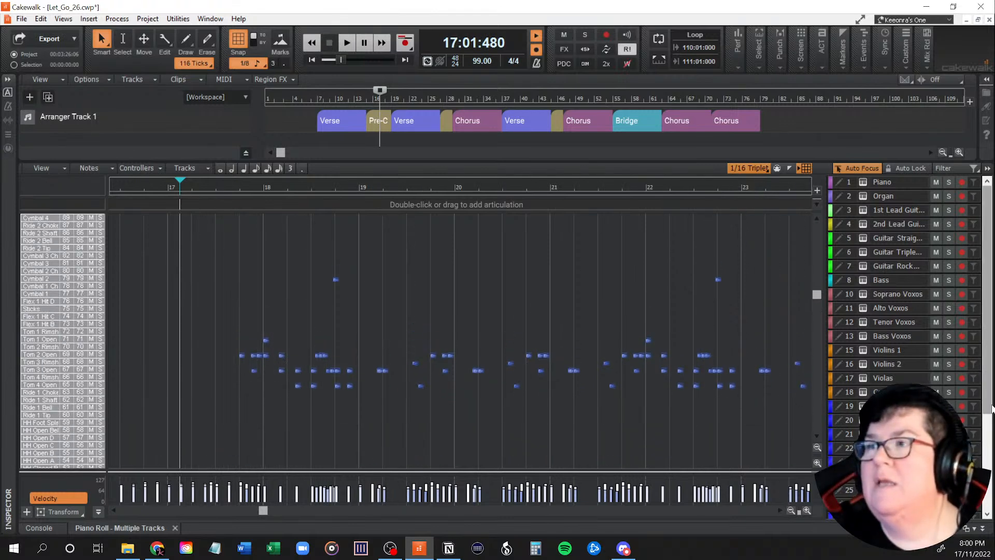
scroll(993, 370, "down", 2)
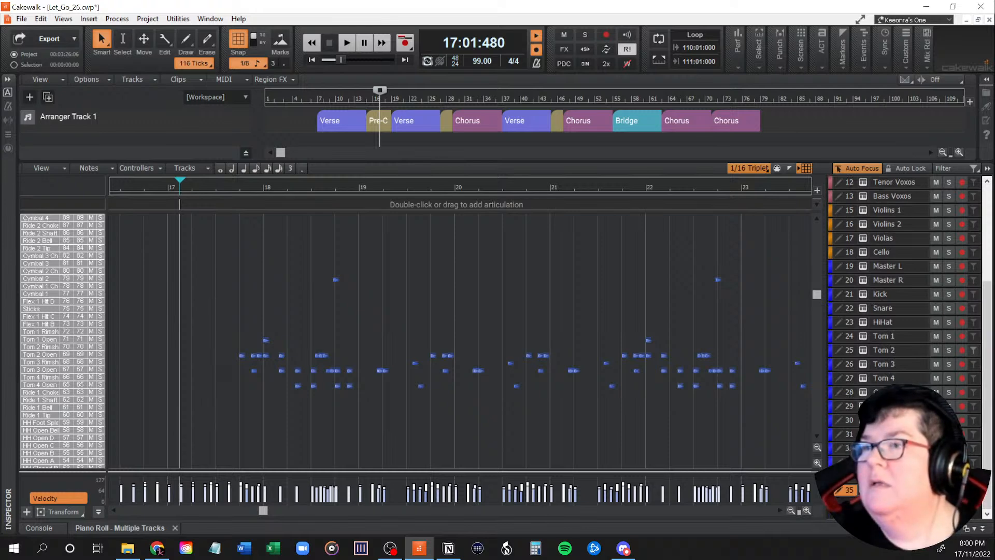
left_click(949, 266)
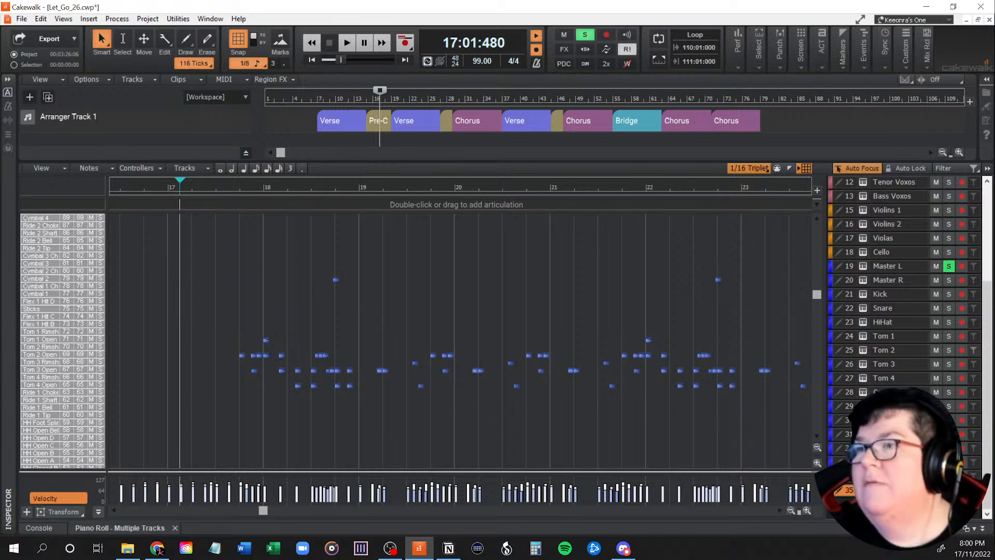
Select the tracks from Master L to Drum Midi and solo the complete set of drum tracks, including Master R, Snare, HiHat and the toms.
left_click(838, 267)
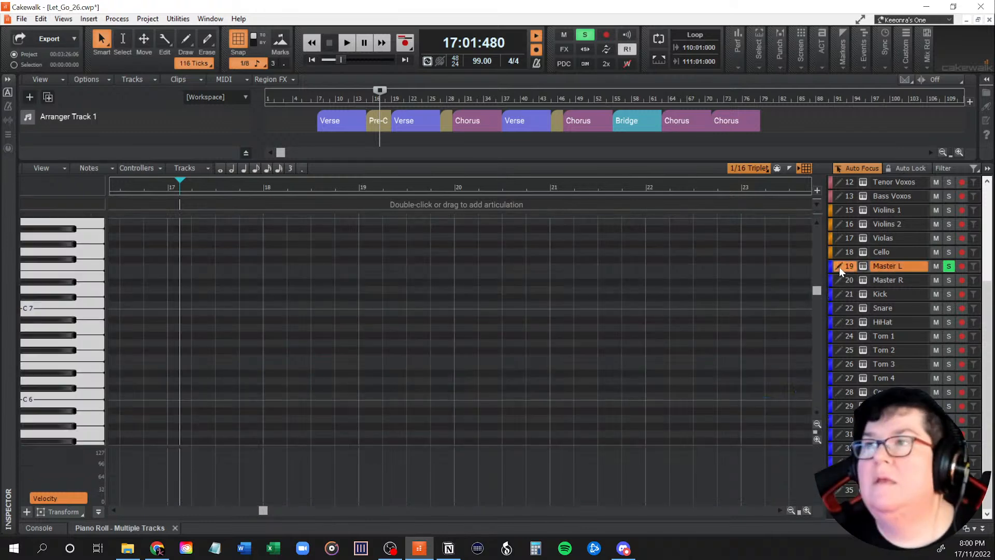
left_click(847, 491, "shift")
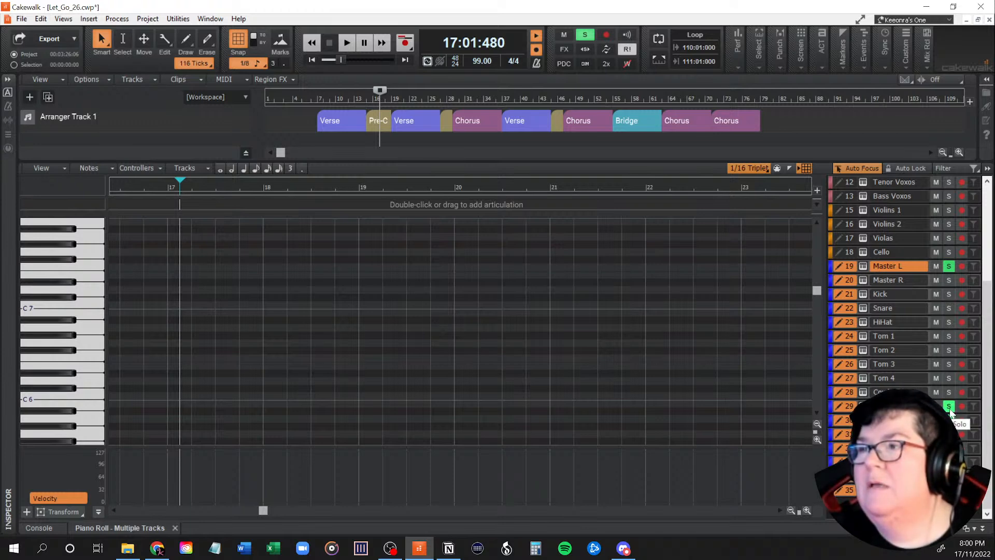
left_click(949, 378)
left_click(950, 335)
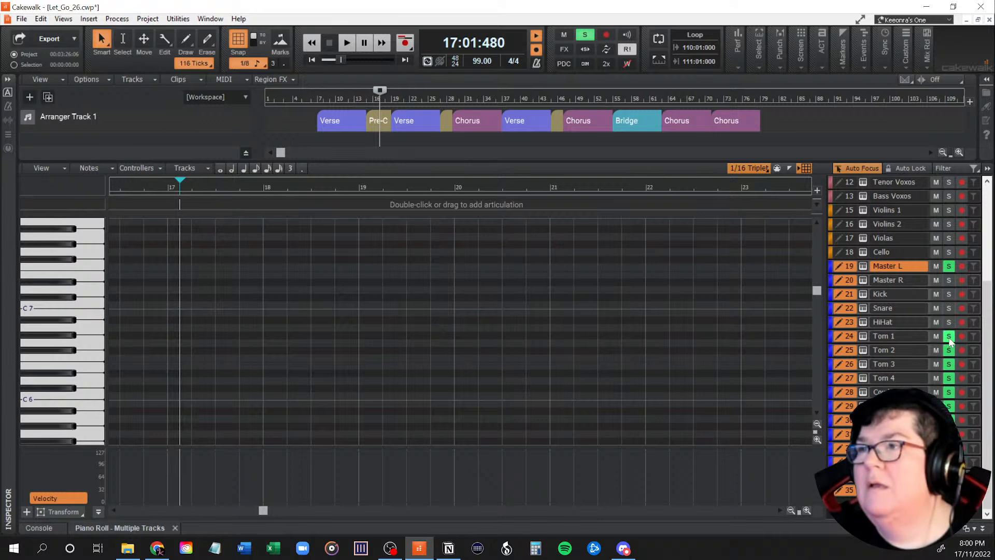
left_click(950, 322)
left_click(949, 308)
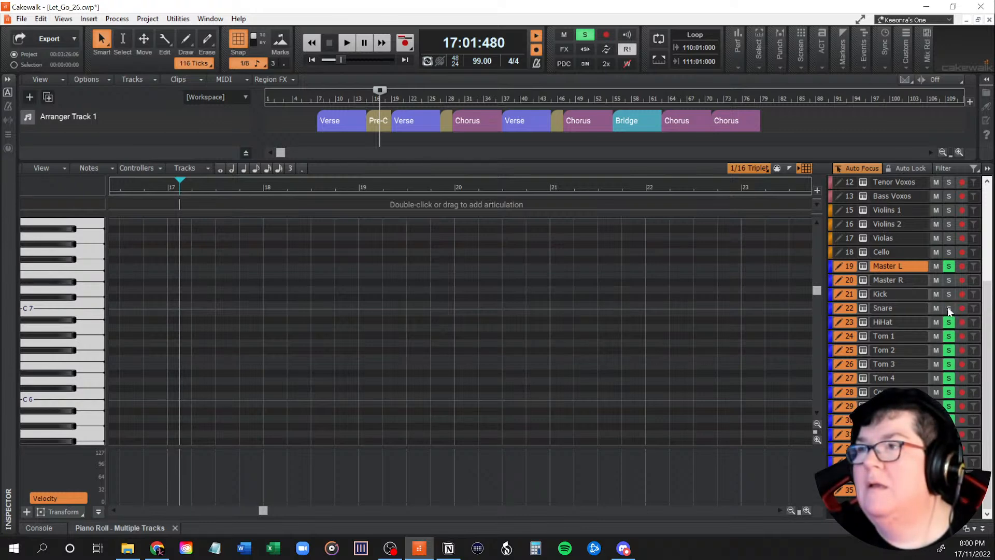
left_click(949, 280)
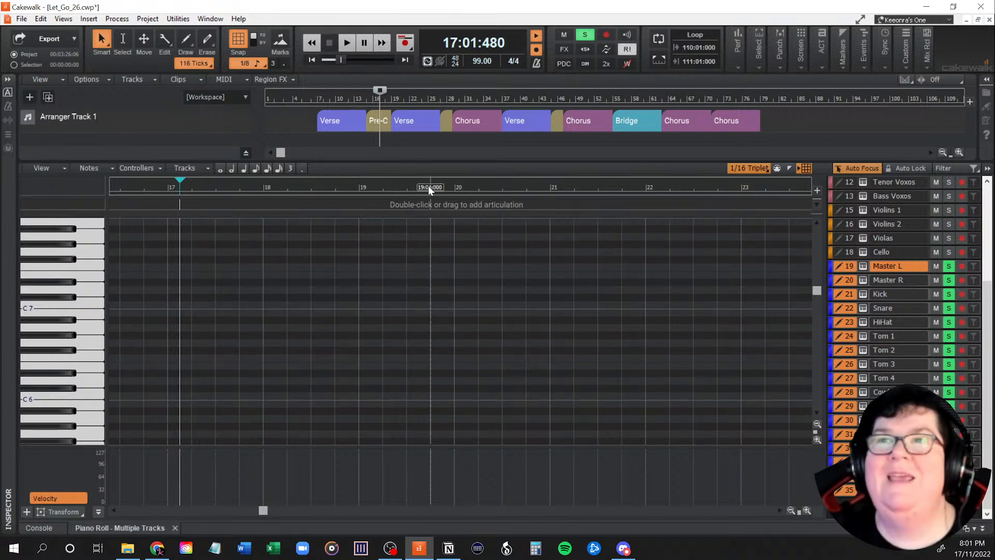
Expand the Drum Midi track and rebalance the heights of the track view and the Piano Roll so both are shown.
left_click_drag(431, 159, 414, 494)
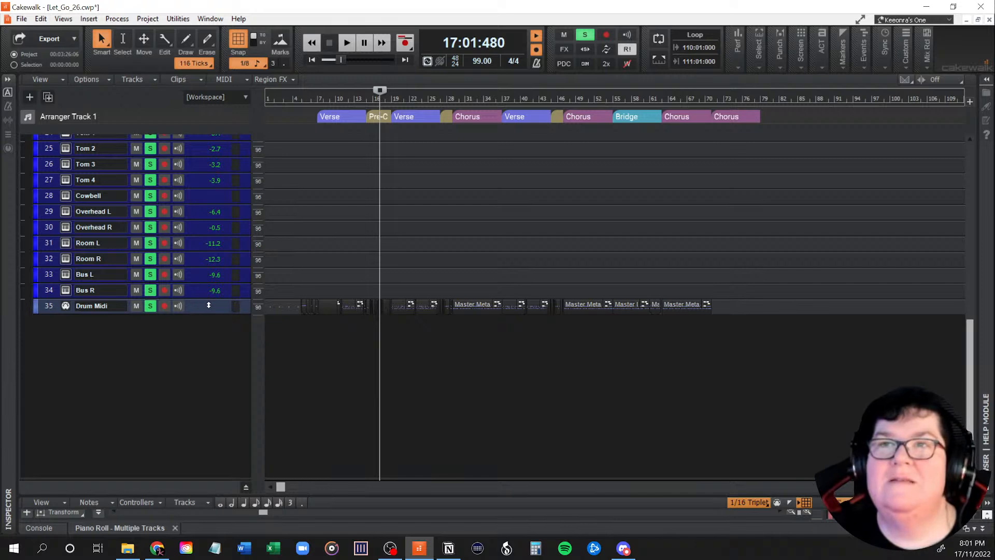
left_click(479, 305)
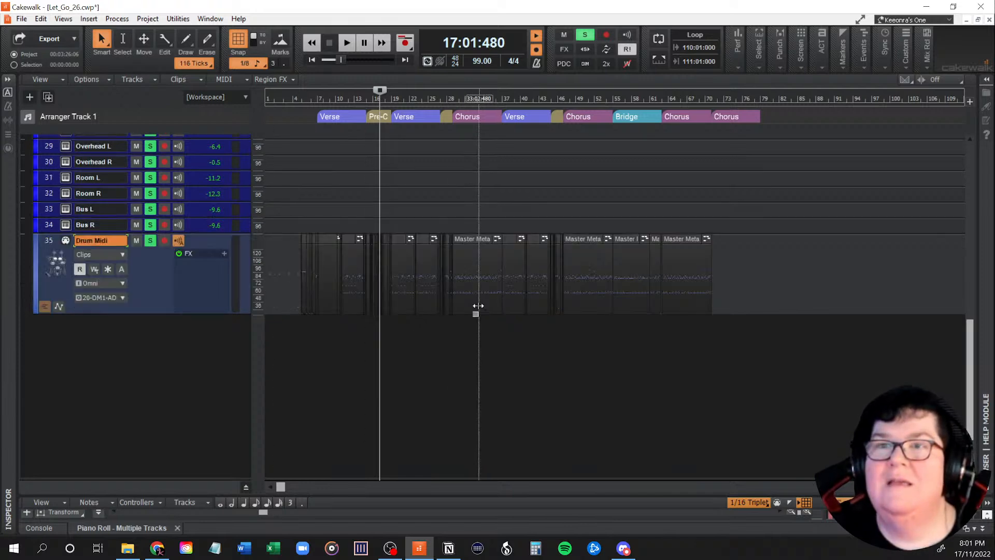
left_click(130, 528)
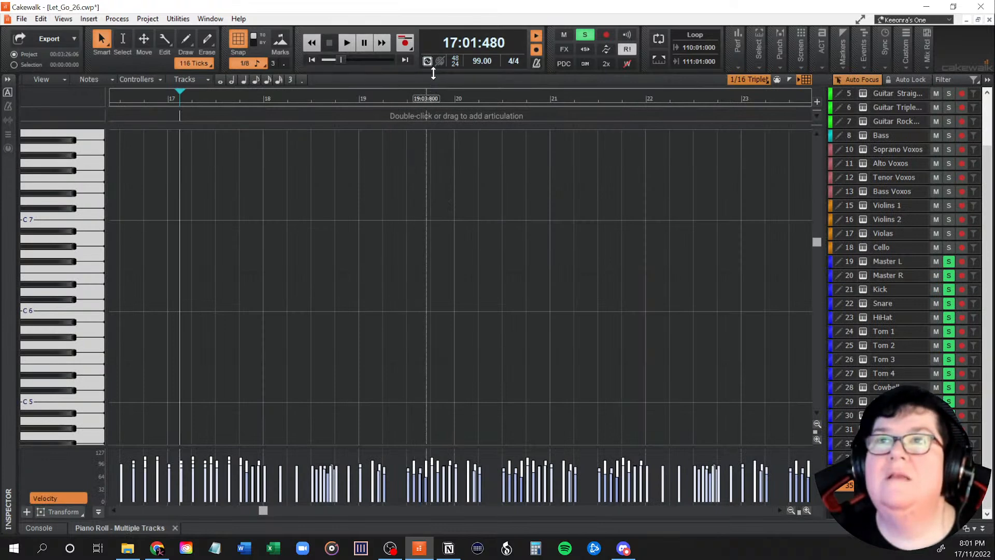
key("shift+d")
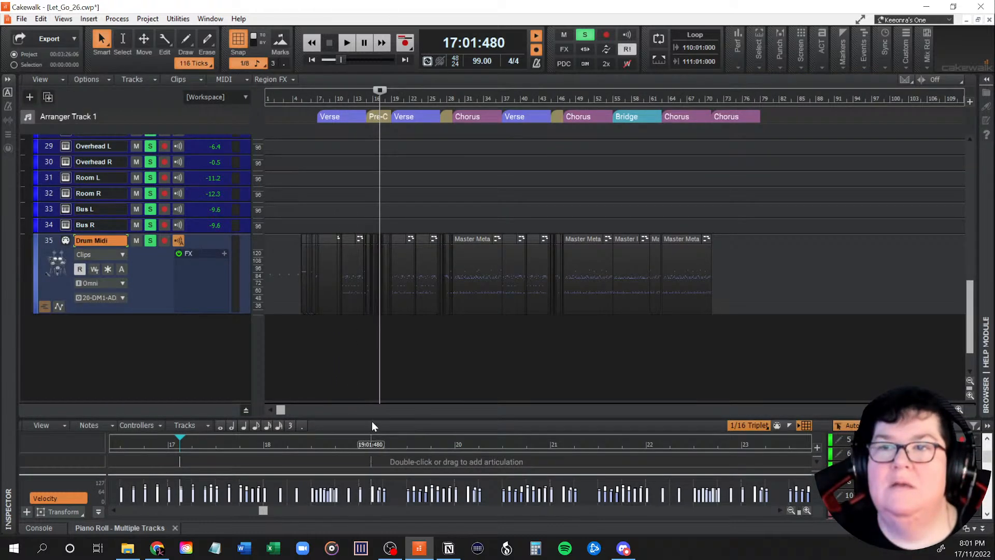
left_click_drag(372, 418, 377, 240)
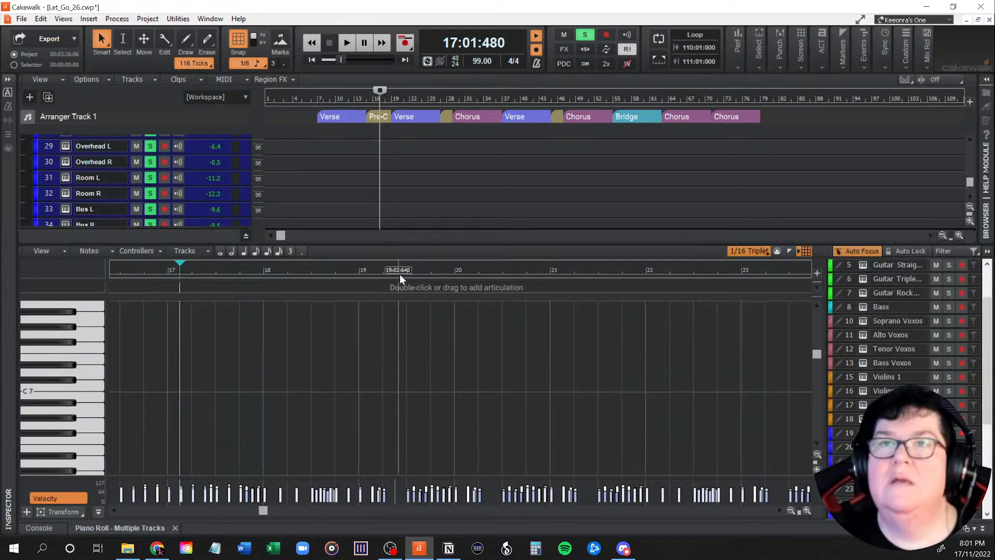
scroll(368, 360, "up", 5)
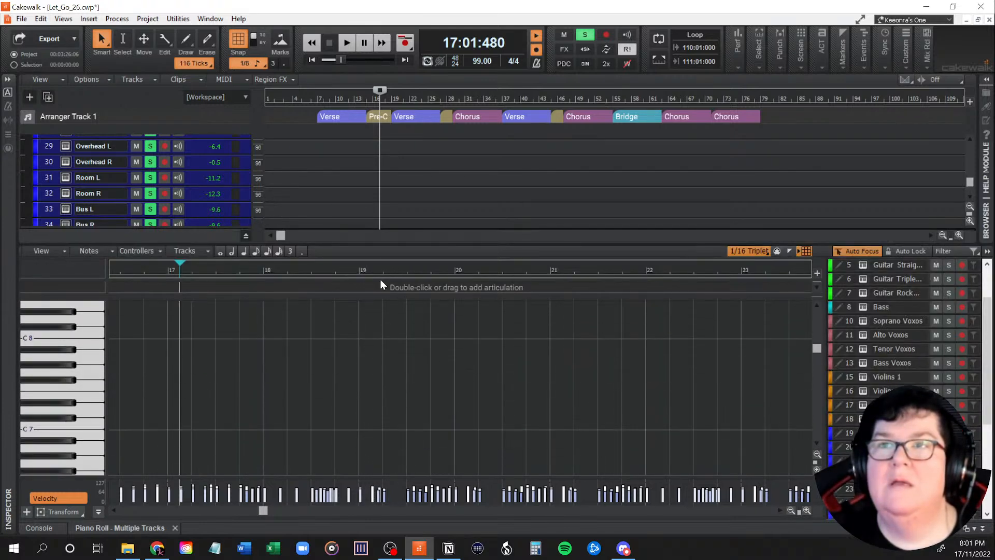
left_click_drag(380, 281, 370, 453)
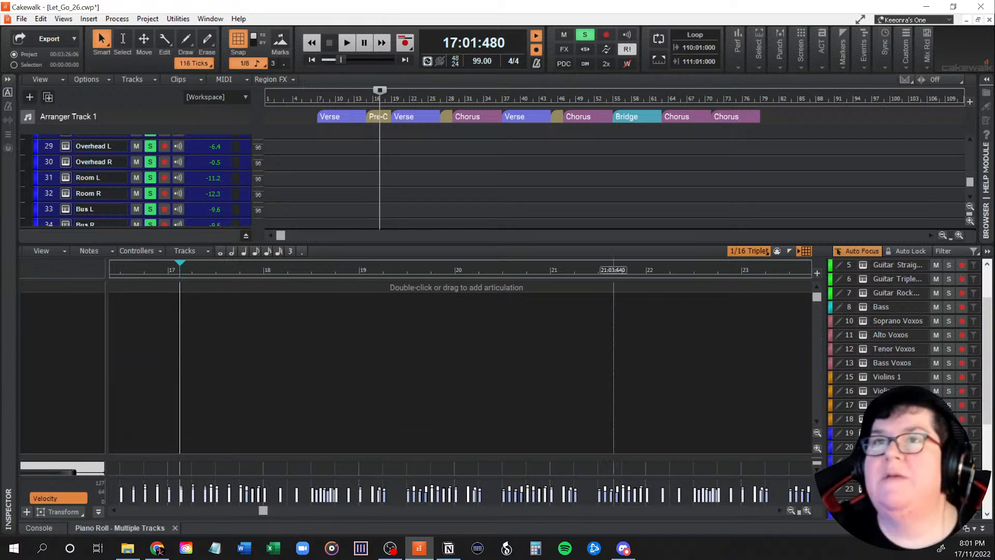
Play the soloed drums twice from 17:01:480 to hear the first pre-chorus fill.
key("space")
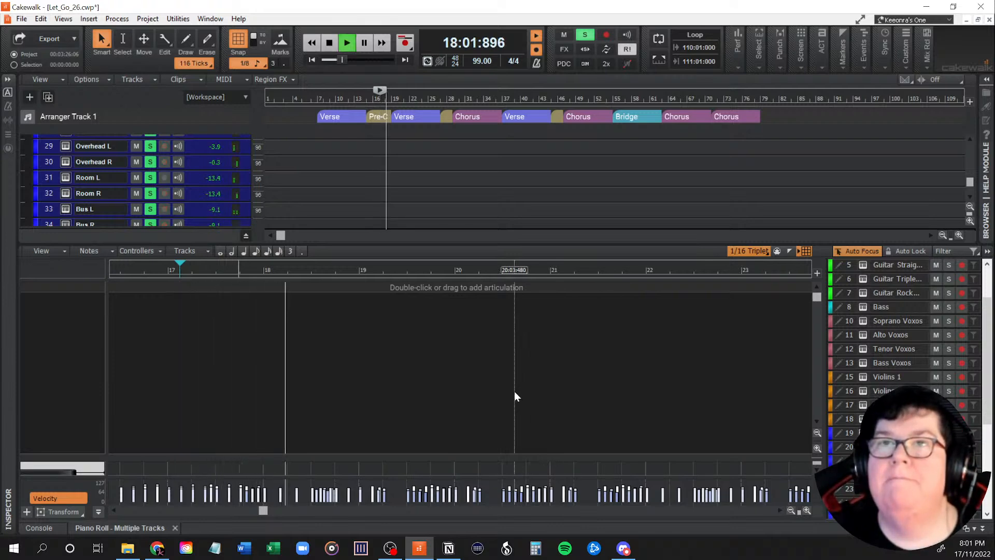
key("space")
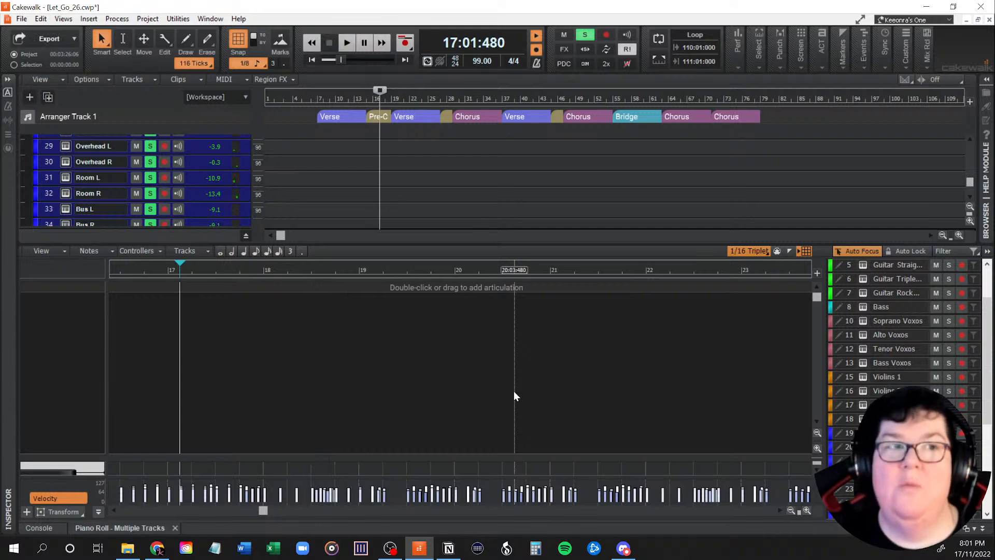
key("space")
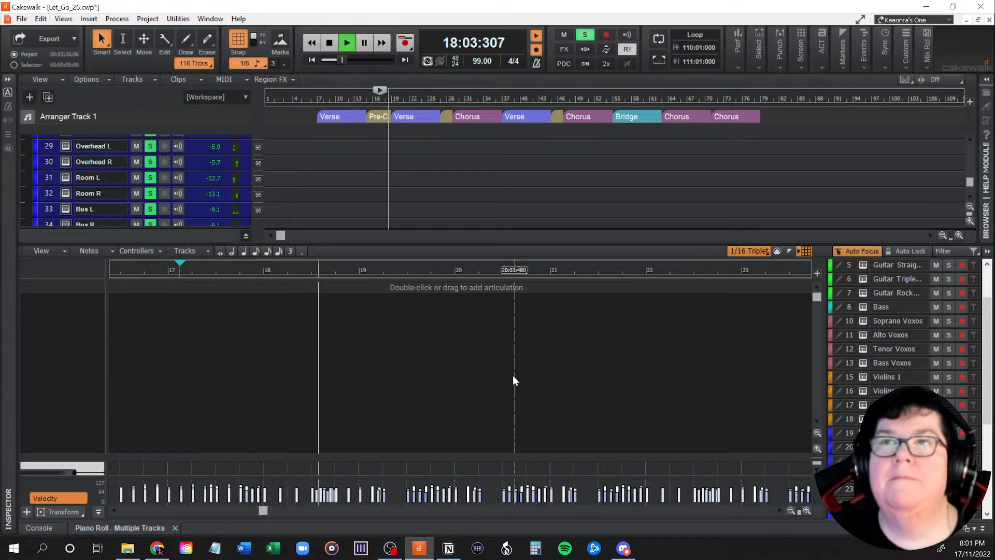
key("space")
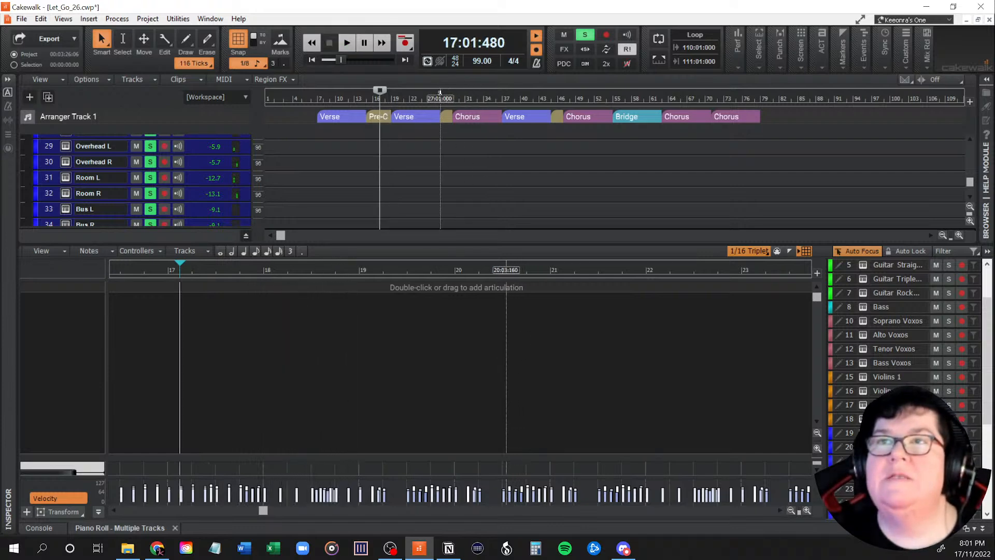
Play the soloed drums from 27:01:480 through the second pre-chorus fill into the chorus.
left_click(442, 95)
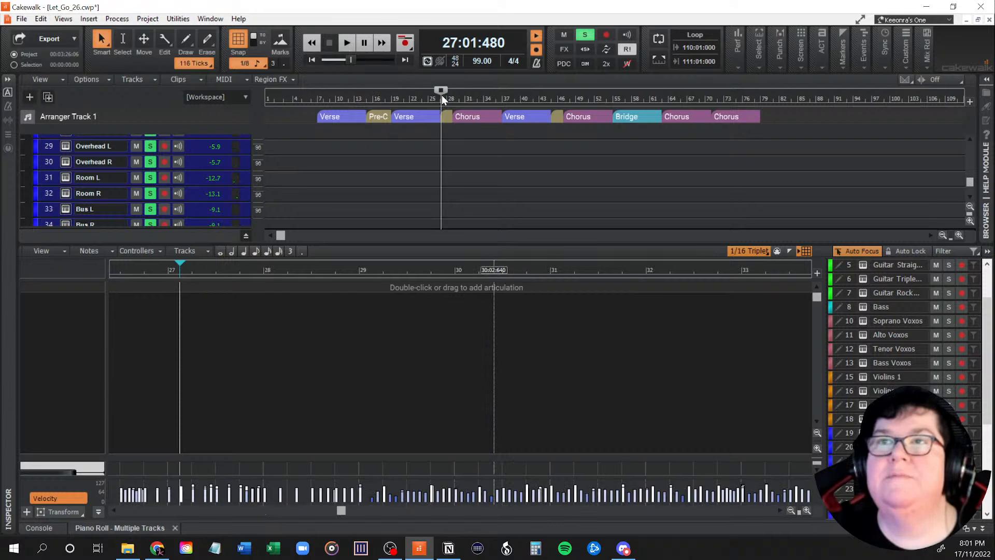
key("space")
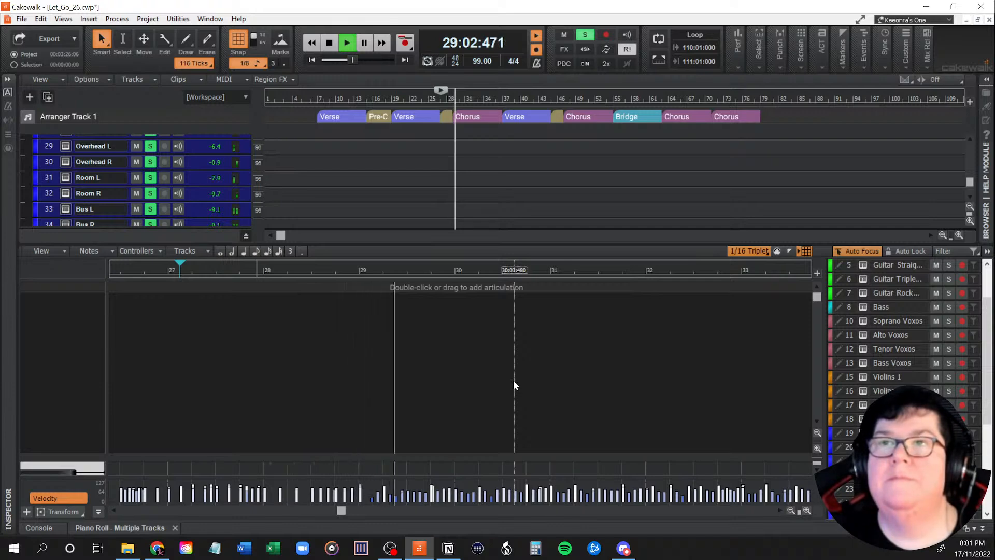
key("space")
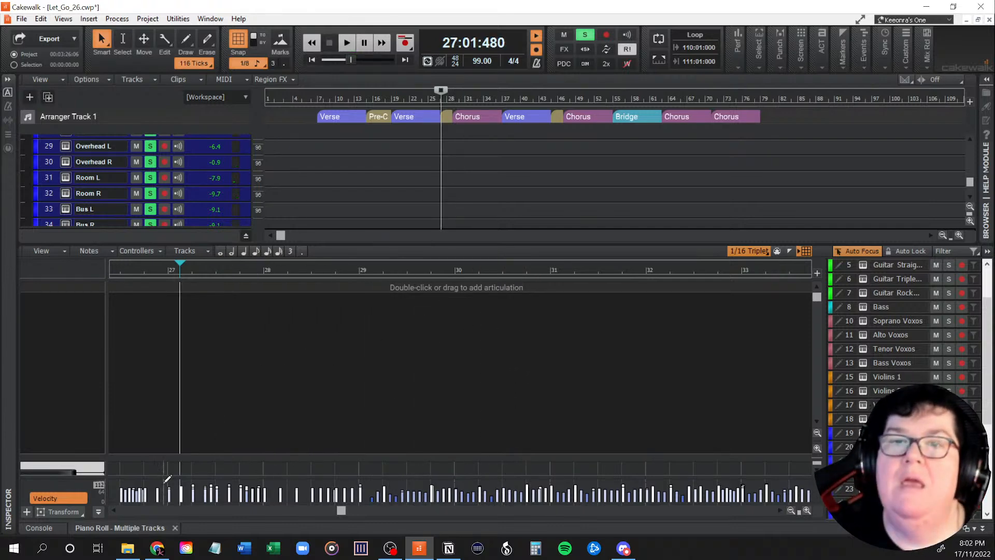
Clear the solo on all tracks and reopen the Drum Midi clip near bar 24 in the Piano Roll.
left_click(175, 527)
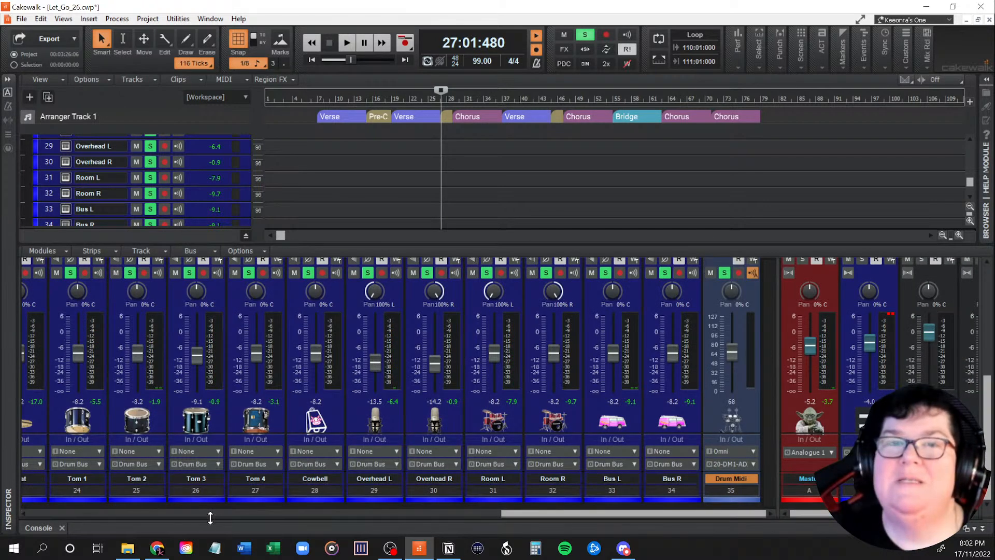
key("d")
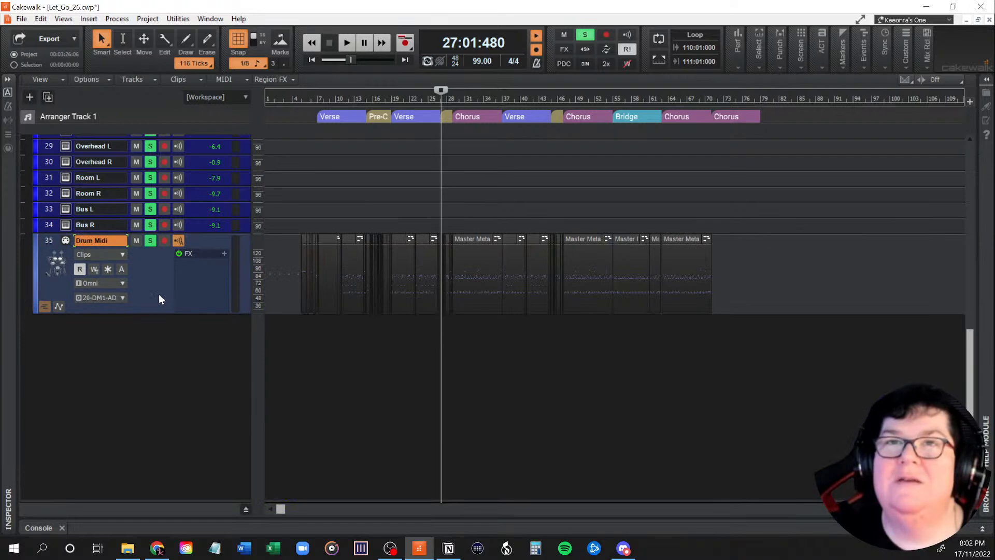
left_click(583, 34)
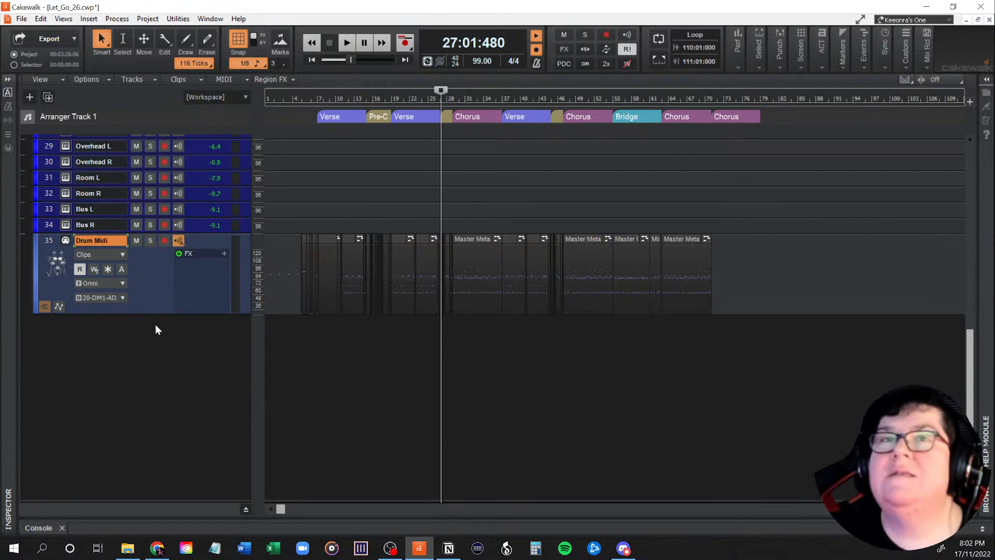
double_click(428, 260)
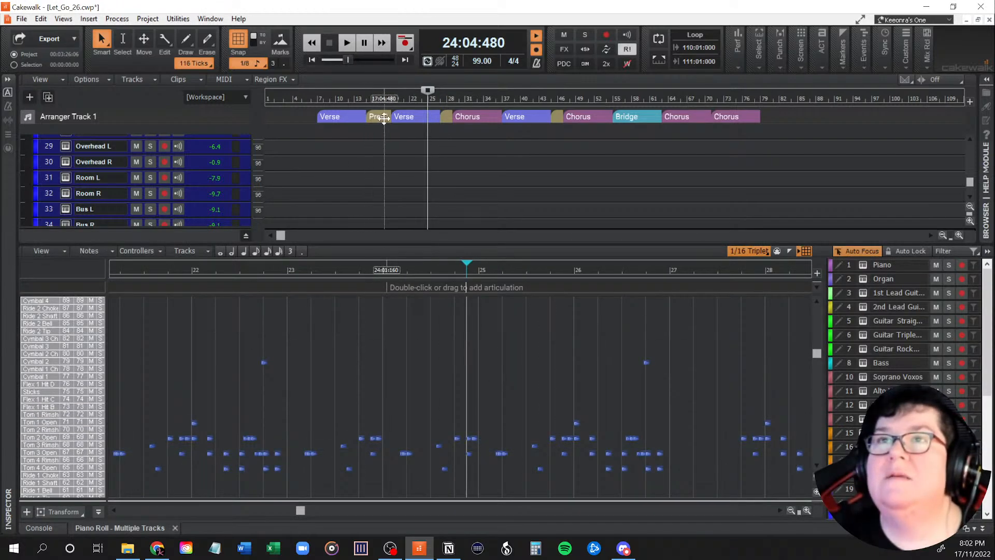
Play the full mix from 27:01:480 while checking the hi-hat, snare, kick and tom notes of the second pre-chorus.
left_click(440, 97)
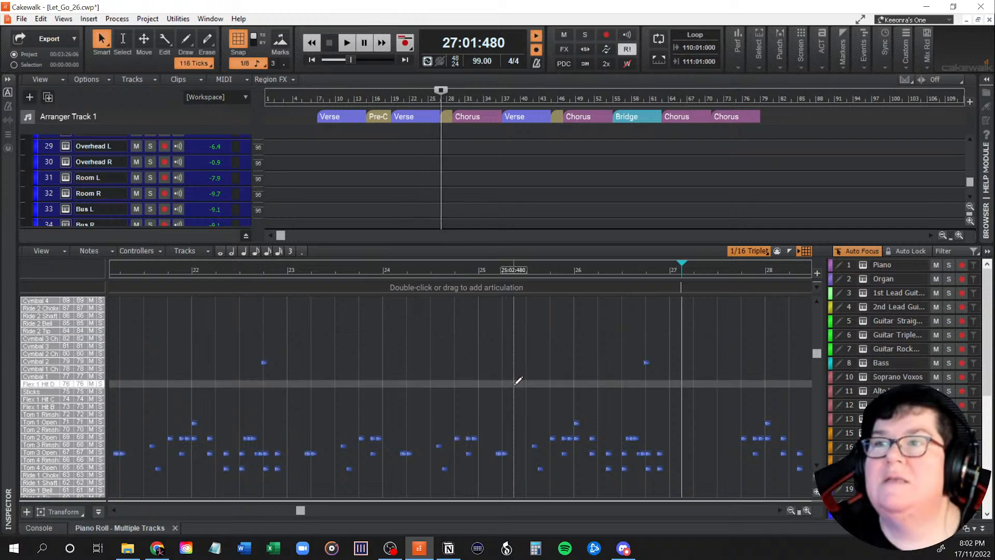
scroll(519, 381, "down", 4)
scroll(518, 381, "down", 6)
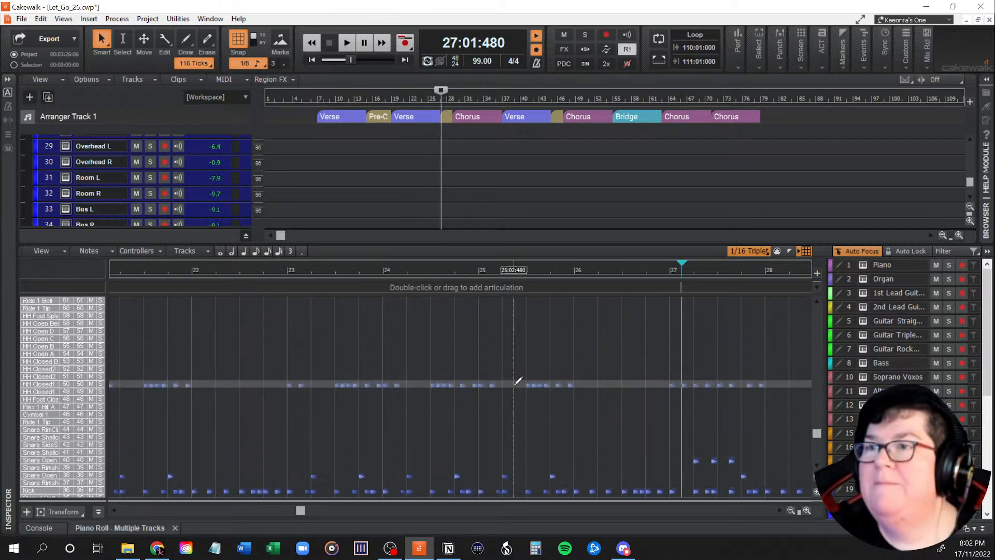
scroll(518, 381, "up", 1)
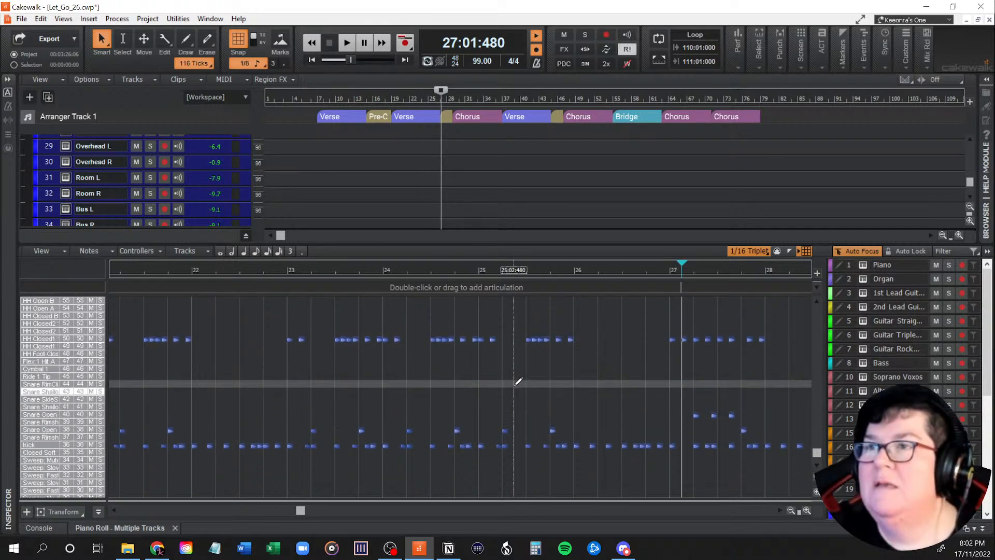
key("space")
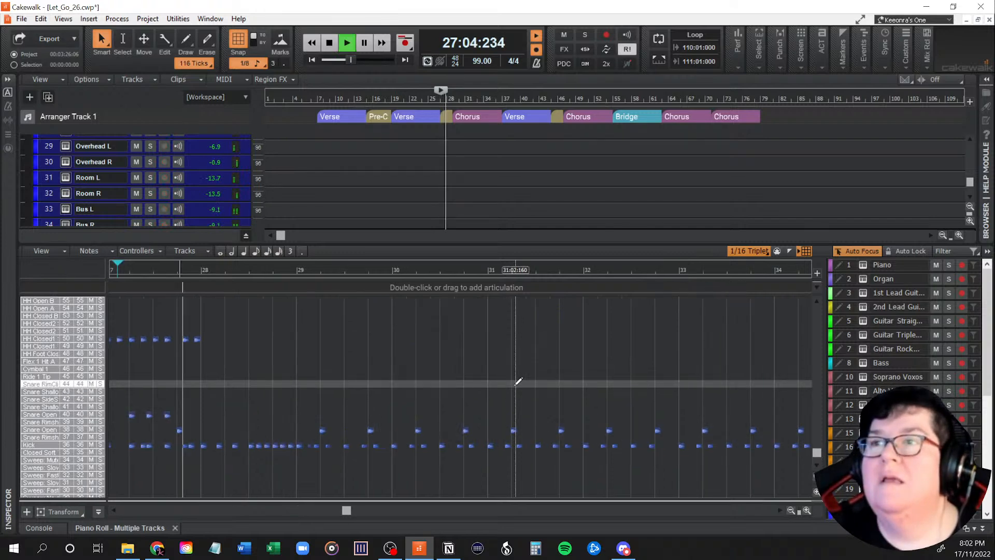
scroll(518, 382, "up", 2)
scroll(518, 382, "up", 6)
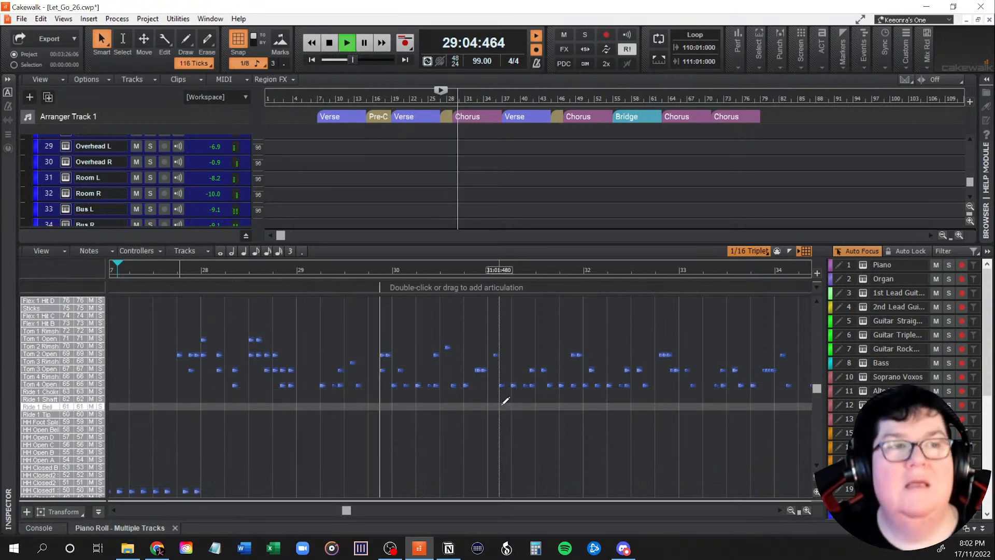
key("space")
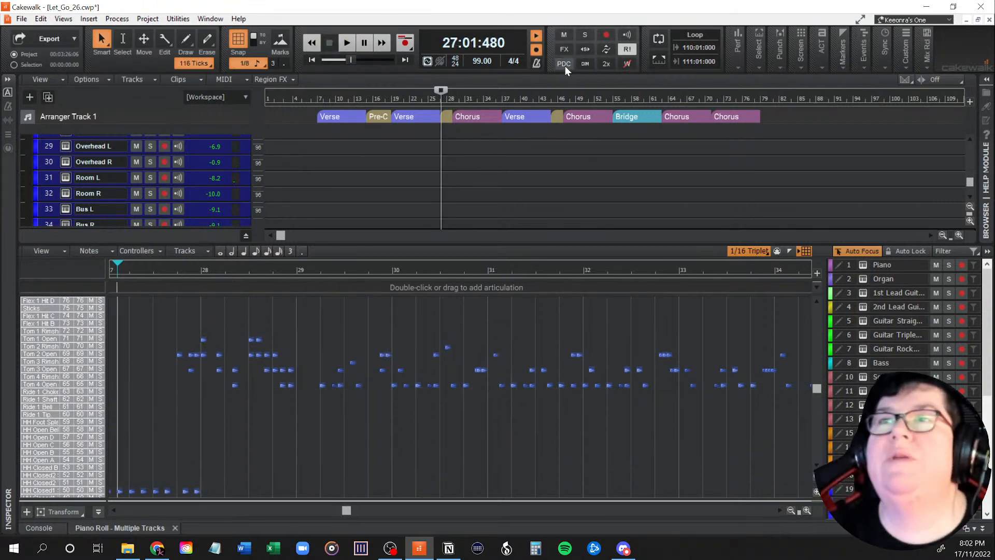
Play the full mix from 15:01:480 through the first pre-chorus and its fill for comparison.
left_click(368, 101)
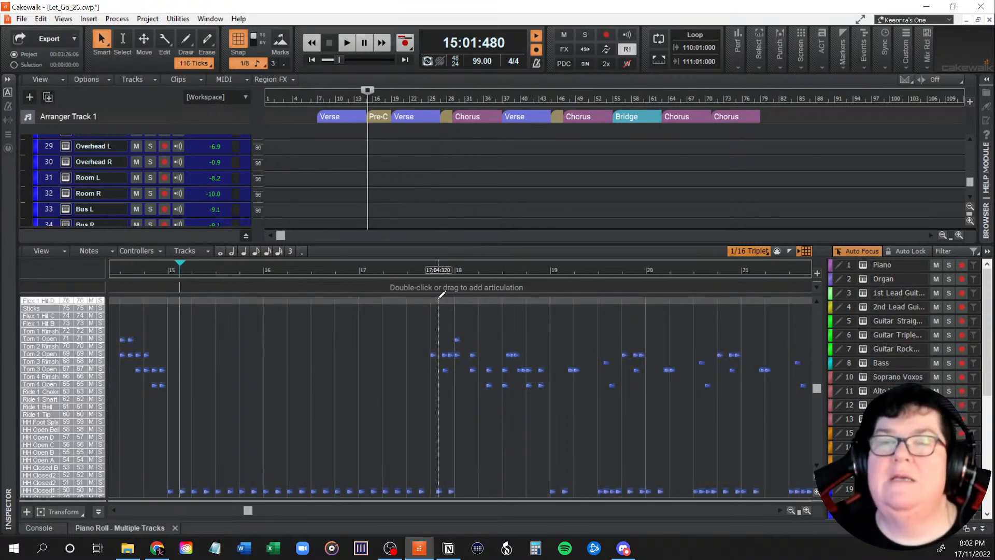
key("space")
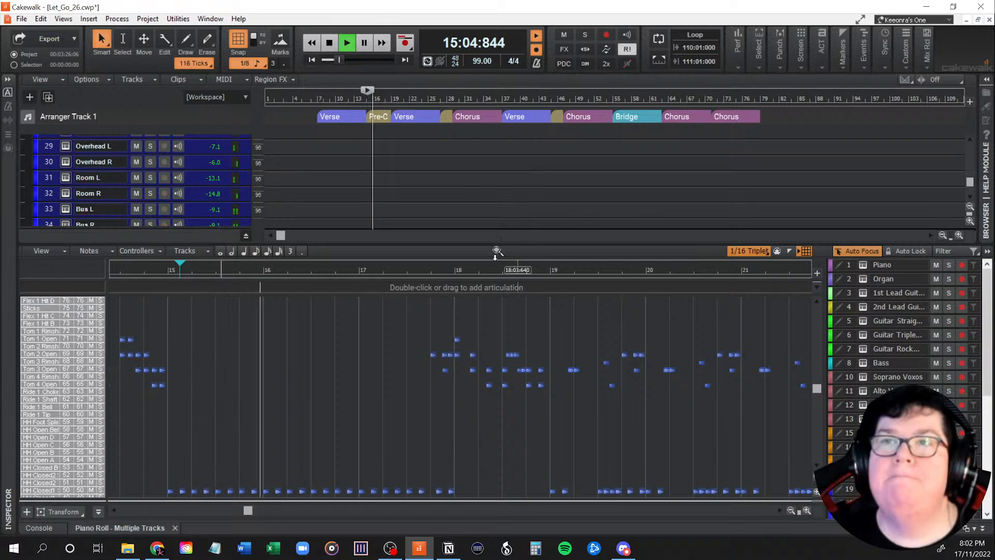
scroll(517, 336, "down", 4)
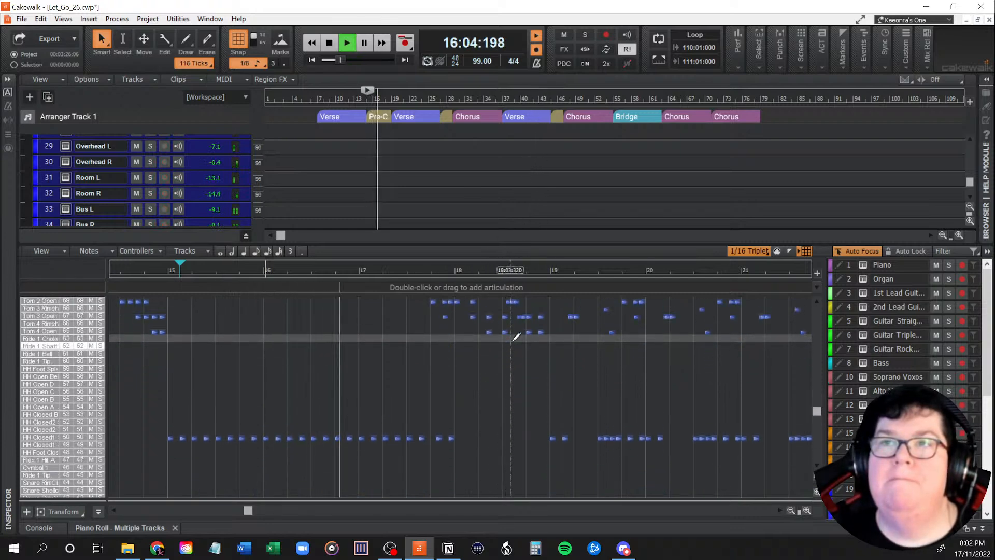
scroll(514, 342, "up", 4)
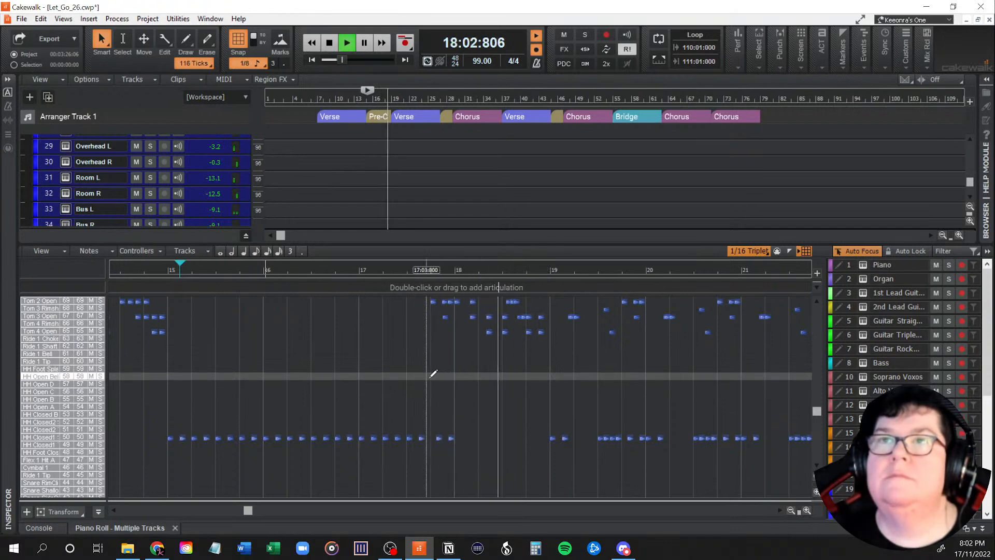
key("space")
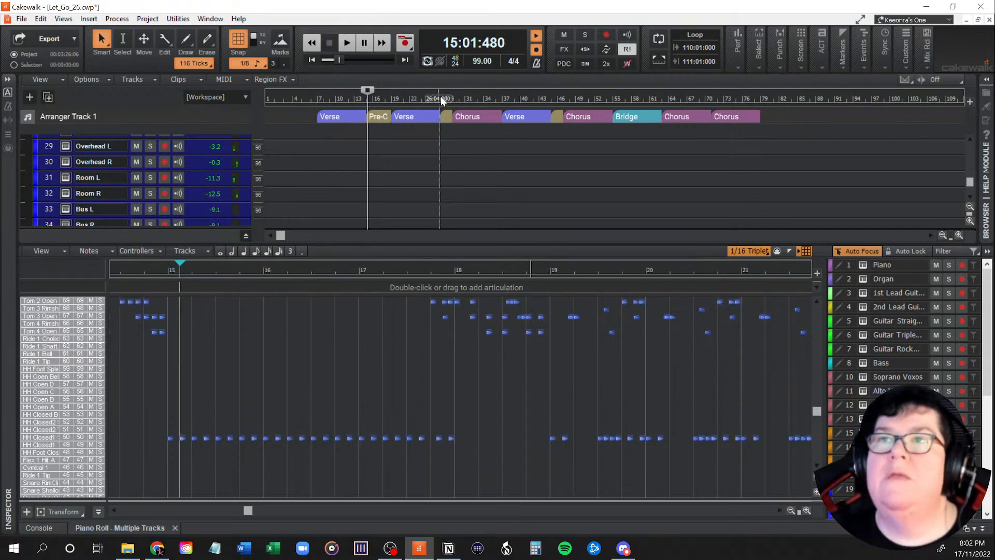
Play the full mix from 27:01:000 through the second pre-chorus and from 45:01:000 through the third to compare their fills.
left_click(440, 95)
key("space")
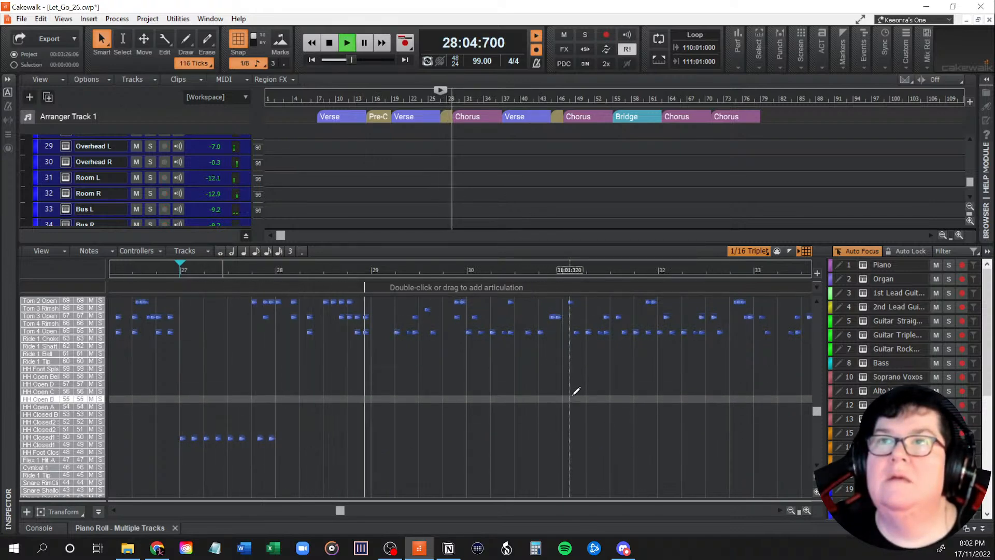
key("space")
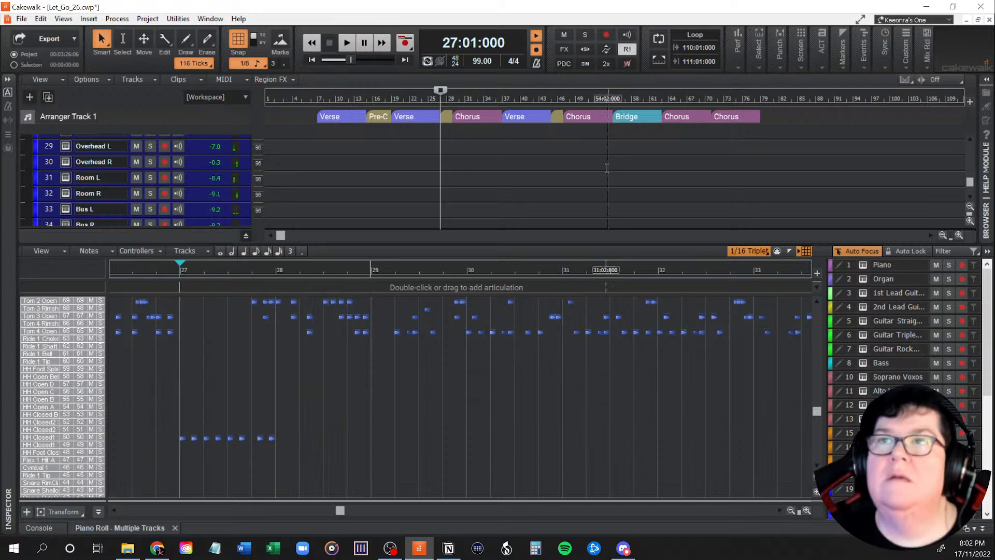
left_click(551, 97)
key("space")
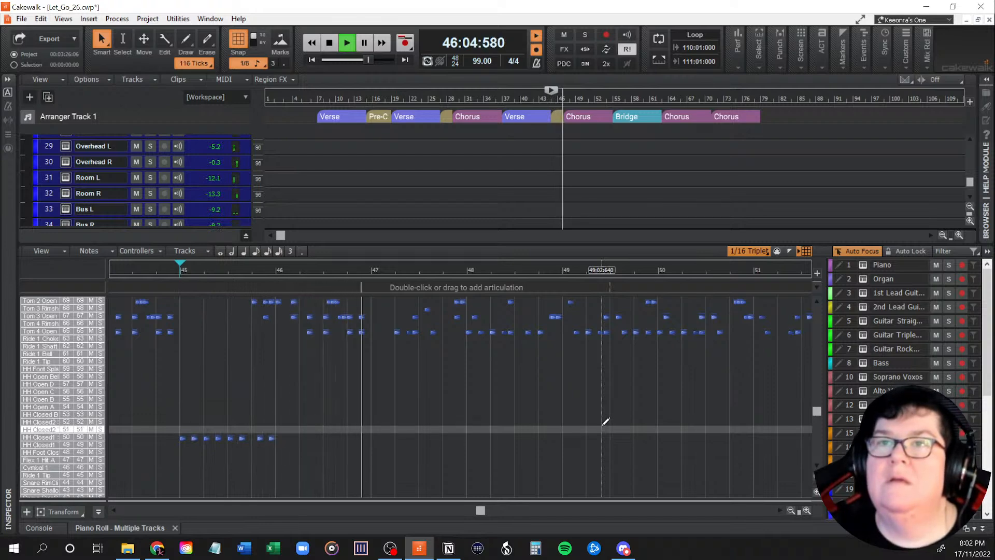
key("space")
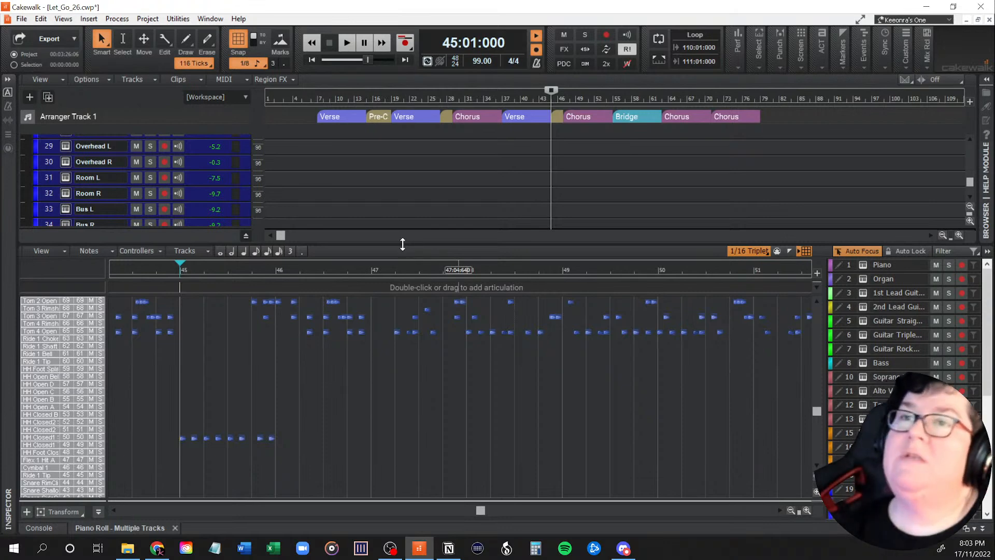
Shrink the Piano Roll pane to give the track view the full height and collapse the Drums folder.
left_click_drag(402, 244, 410, 477)
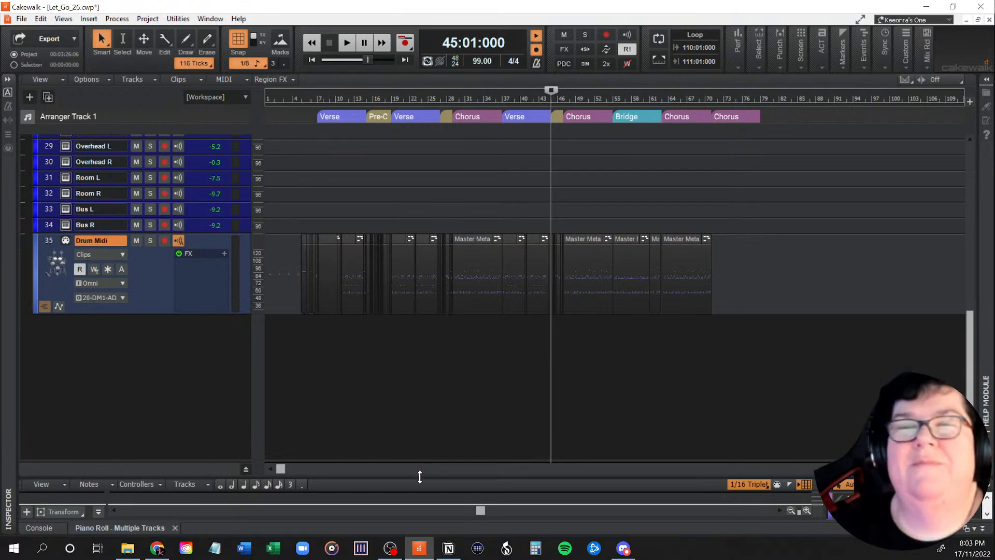
left_click_drag(419, 477, 415, 504)
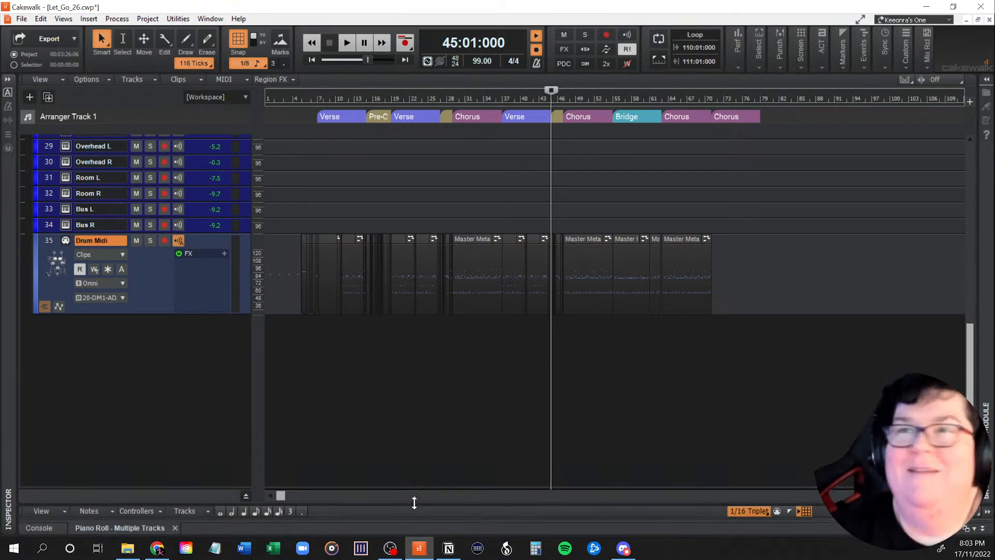
scroll(179, 366, "up", 5)
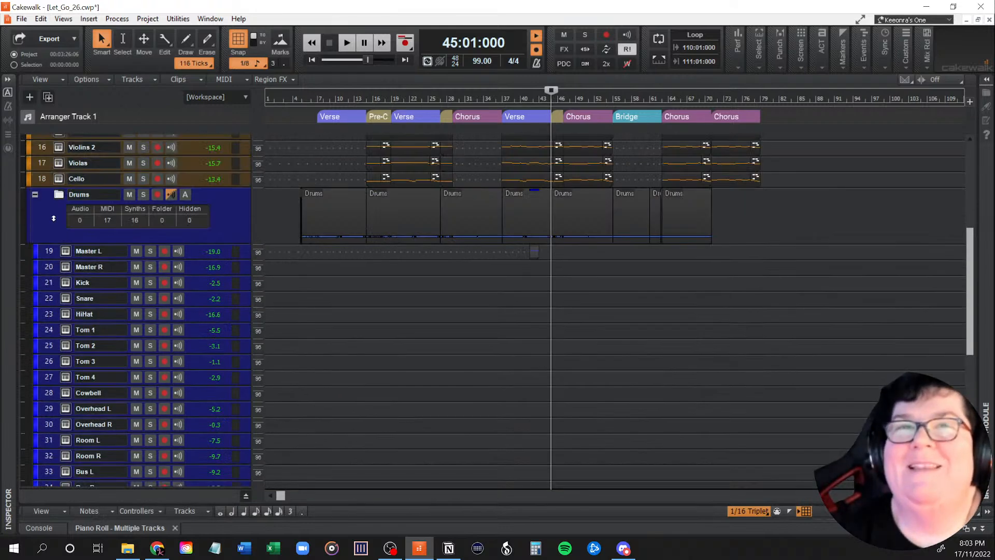
left_click(35, 194)
scroll(143, 350, "up", 3)
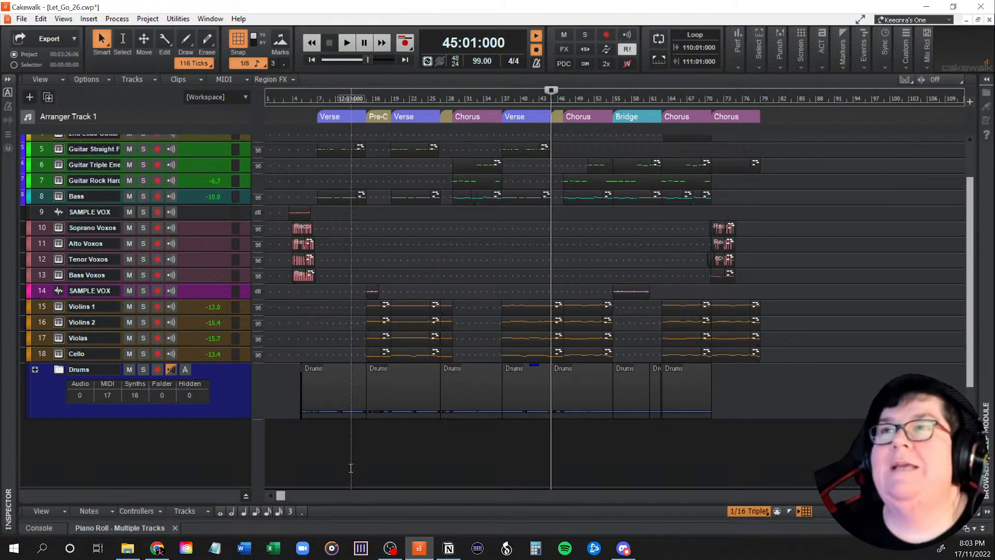
scroll(351, 461, "up", 2)
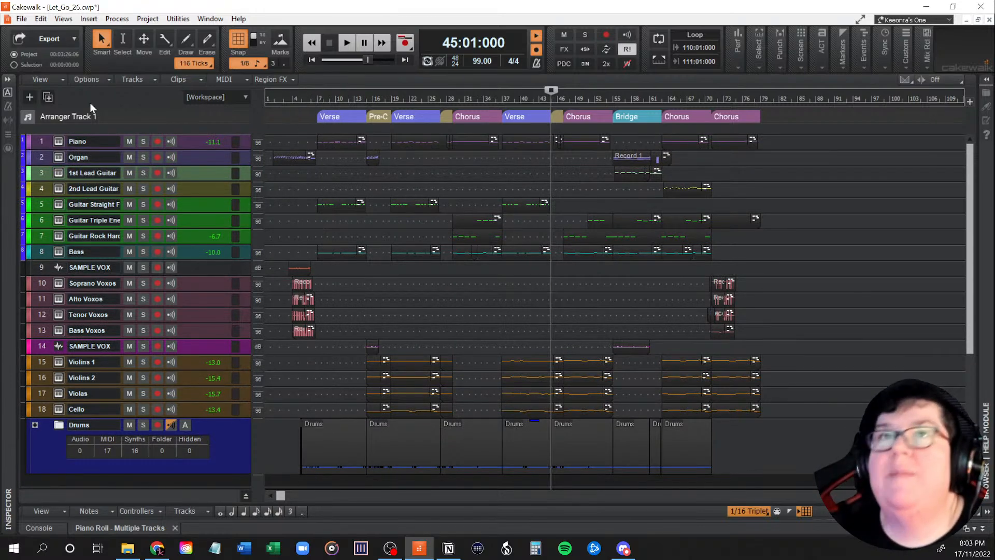
Save the project under its existing file name.
left_click(27, 19)
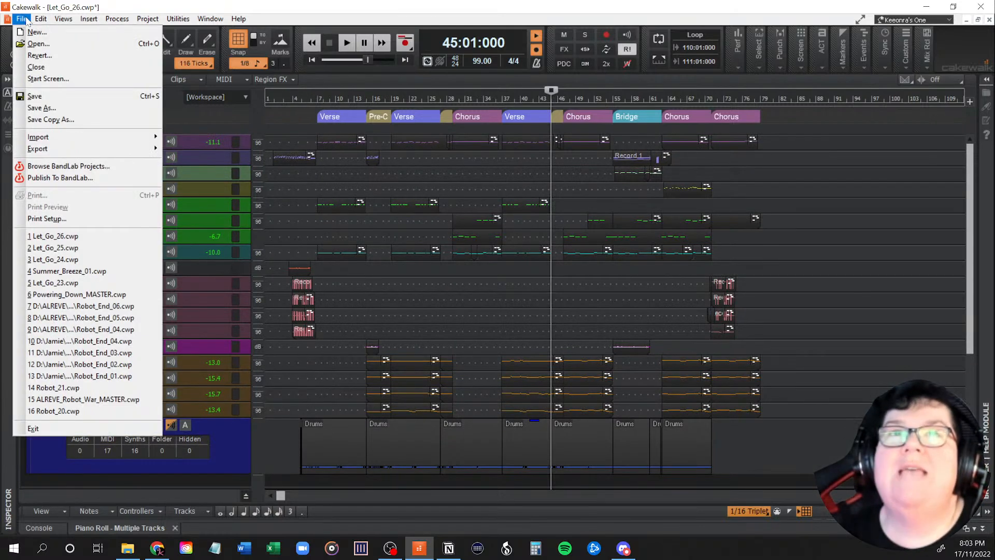
left_click(31, 96)
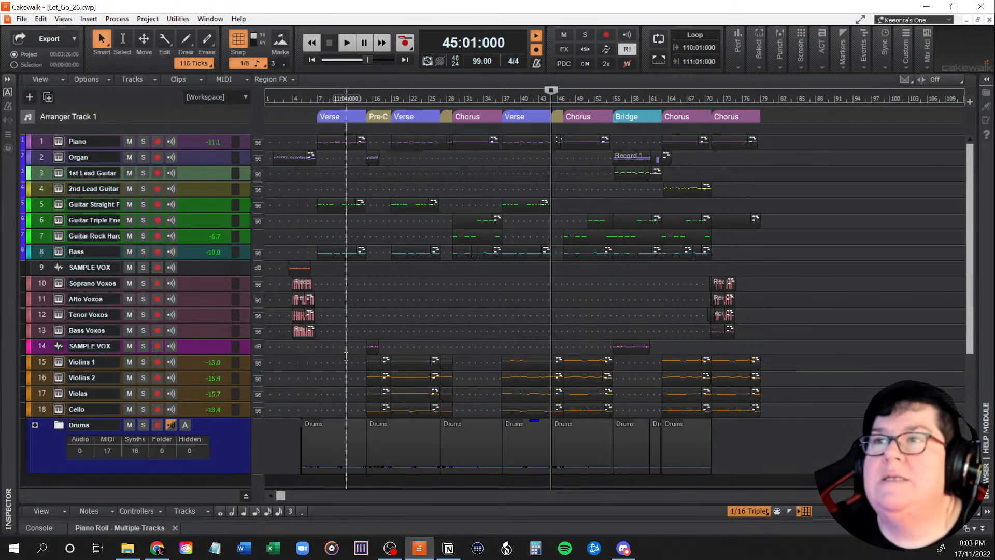
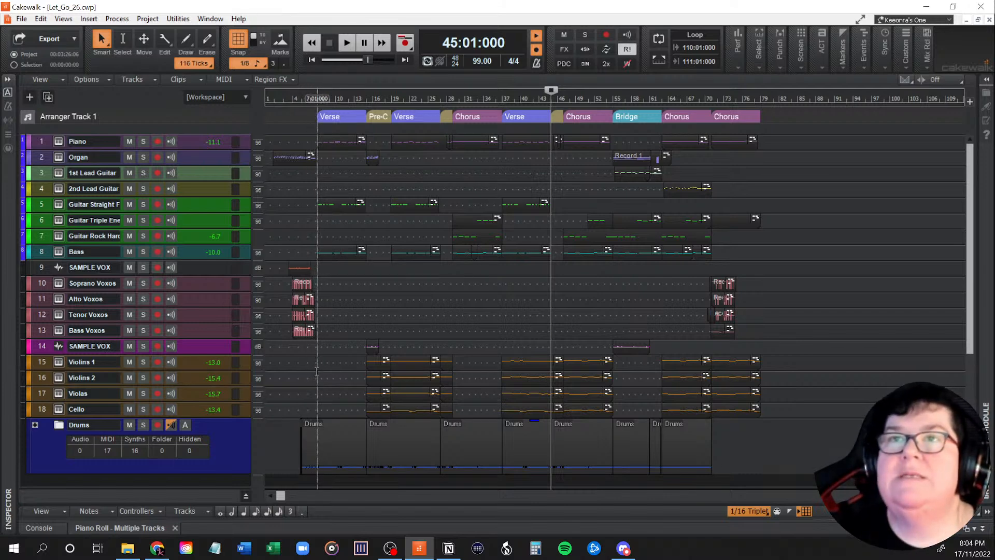
Play the full mix from 14:03:480 through the first pre-chorus and the second verse.
left_click(317, 372)
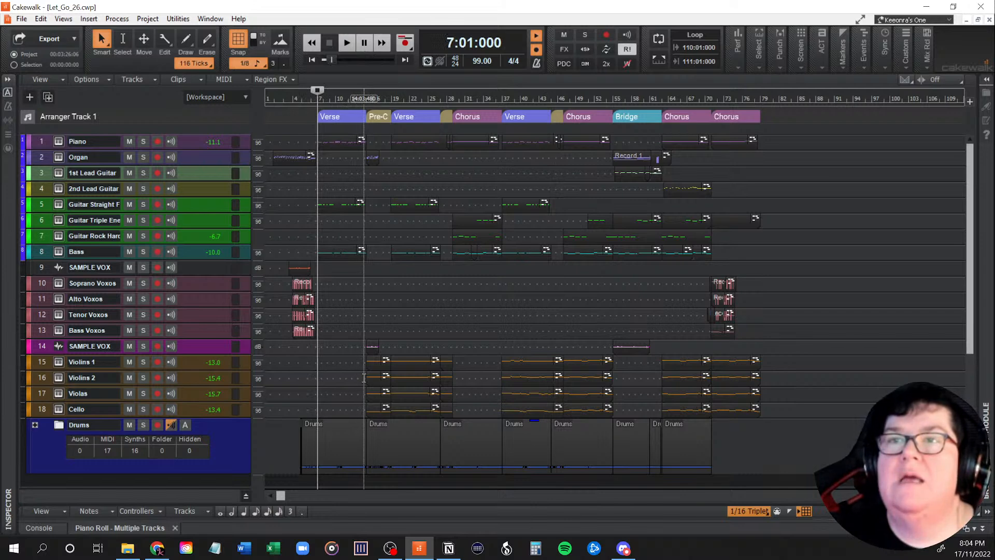
left_click(365, 377)
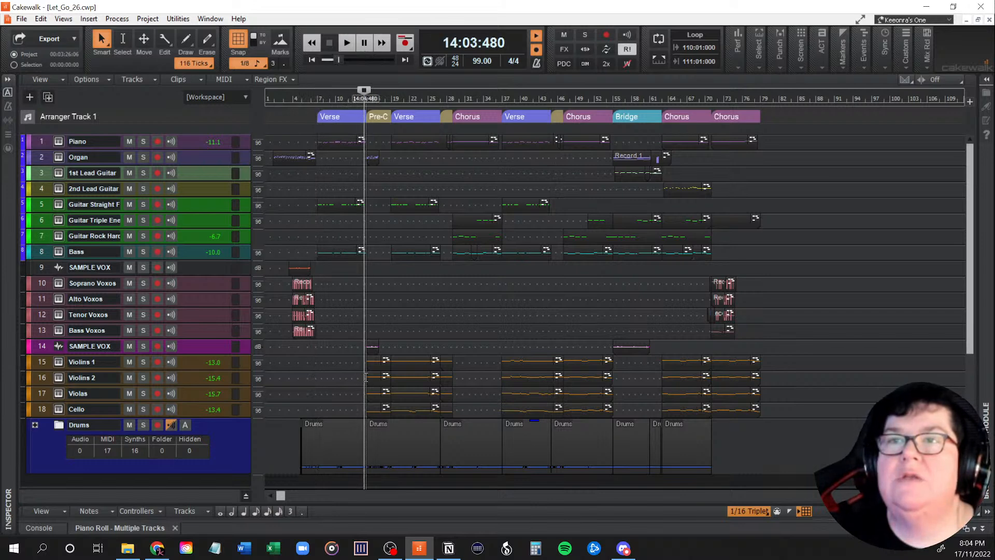
key("space")
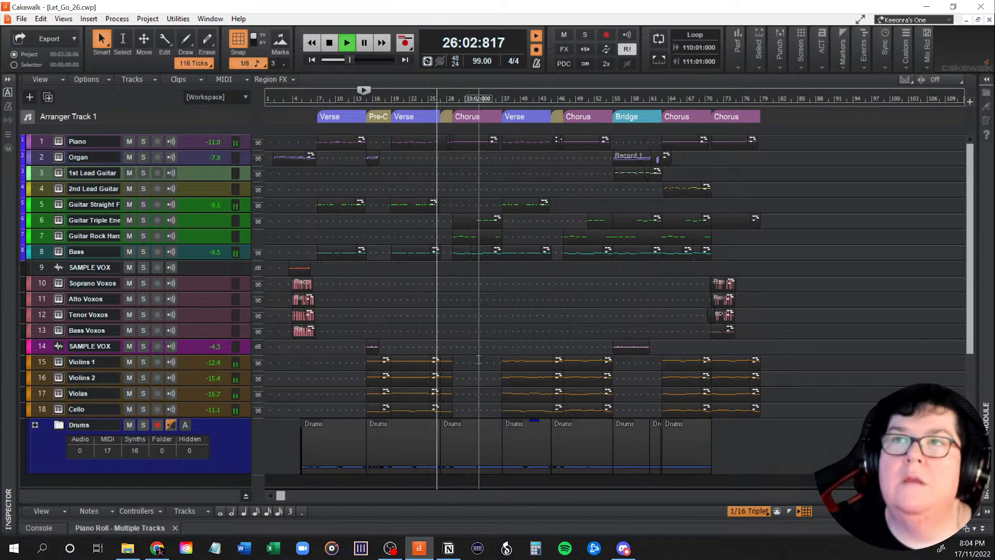
key("space")
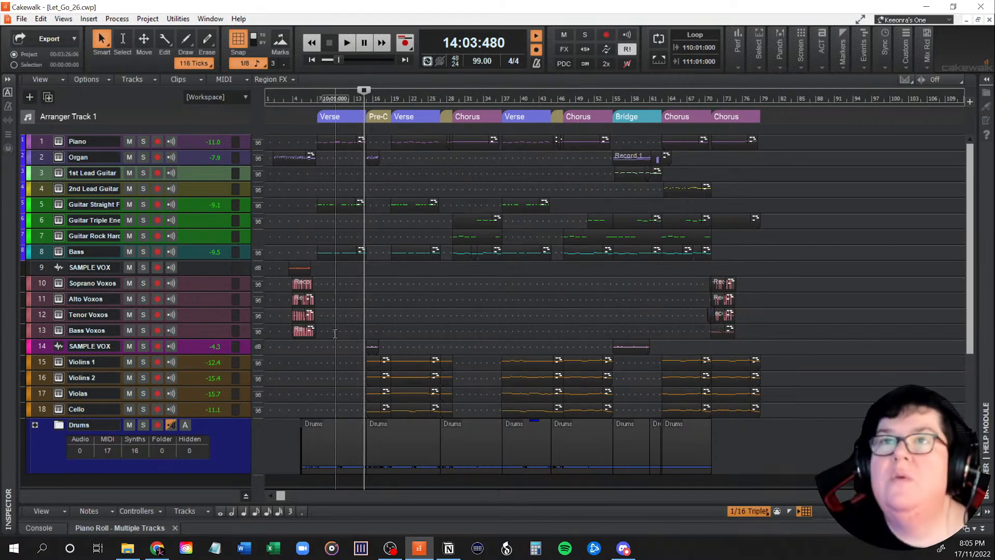
Expand the Violins 1 track to show its clips in detail and place the playhead at 17:01:000.
left_click(350, 364)
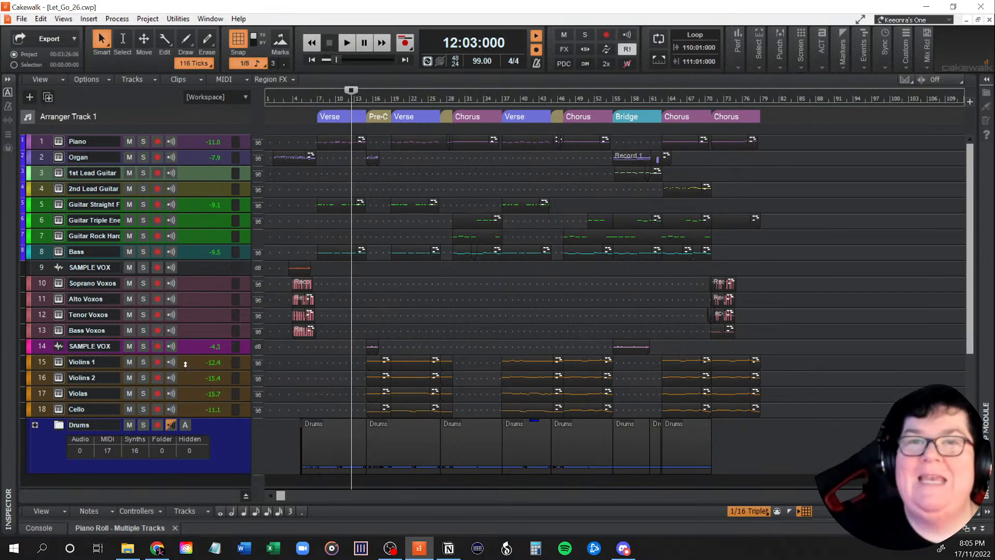
left_click_drag(185, 365, 185, 430)
scroll(399, 273, "down", 5)
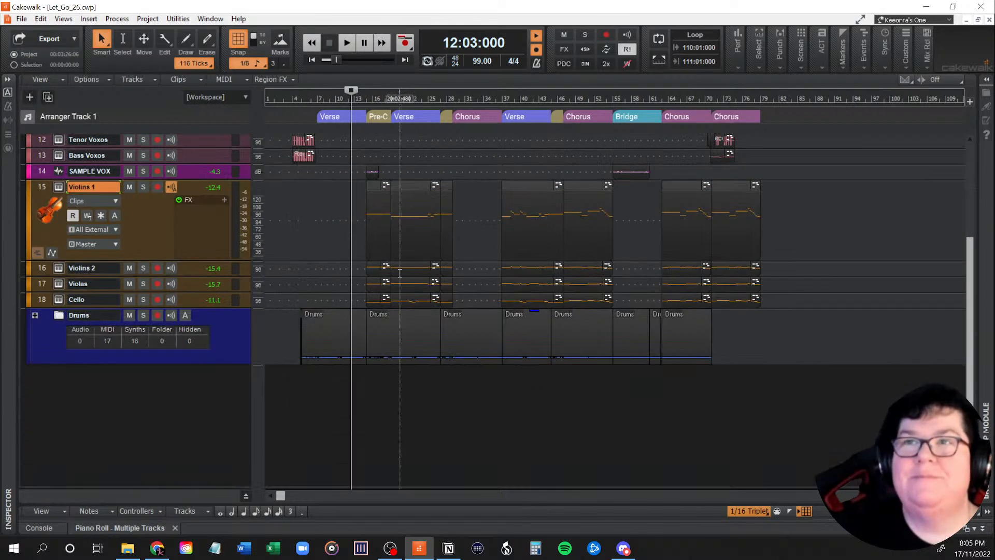
left_click(378, 273)
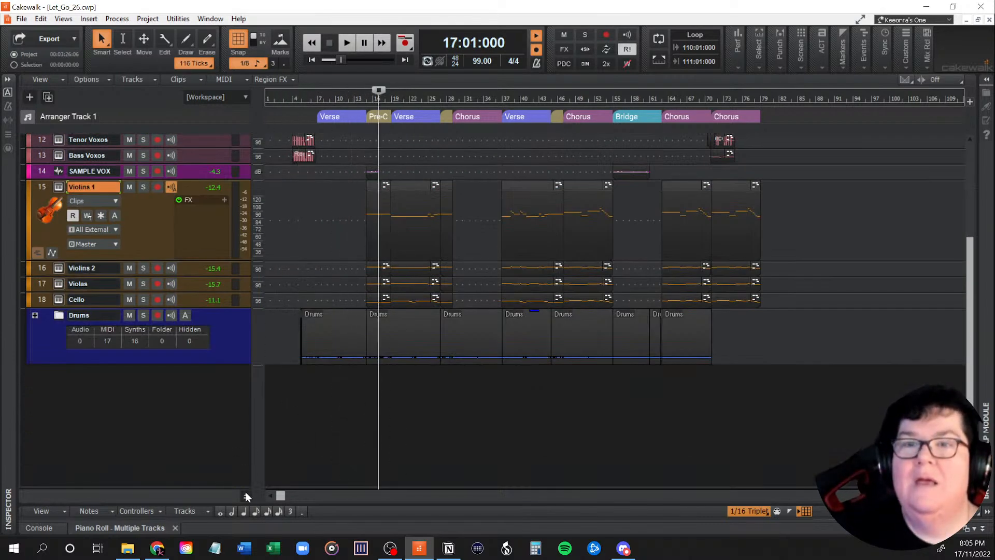
Examine the Violins 1 notes around bars 15 to 18 in an enlarged Piano Roll note pane and return to the track view.
double_click(144, 527)
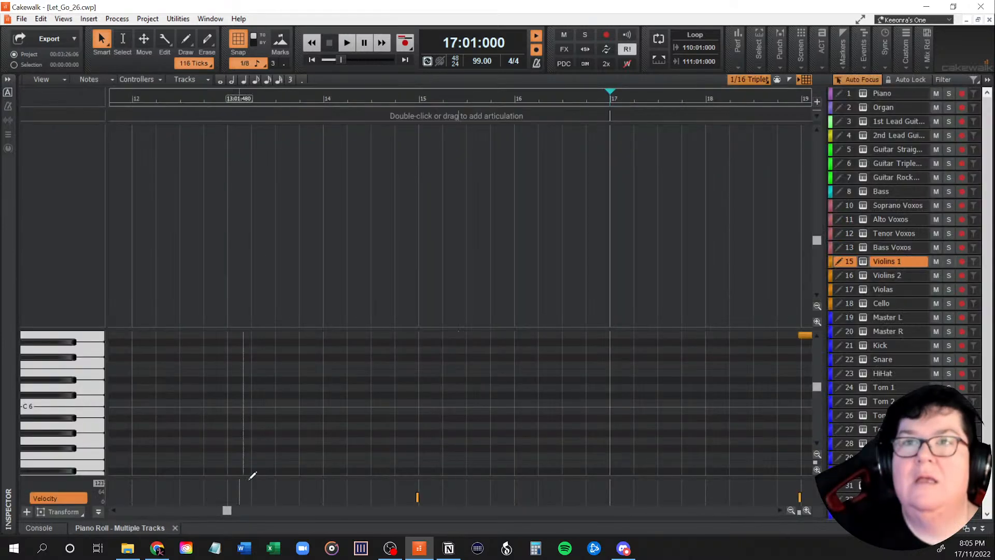
scroll(400, 391, "up", 3)
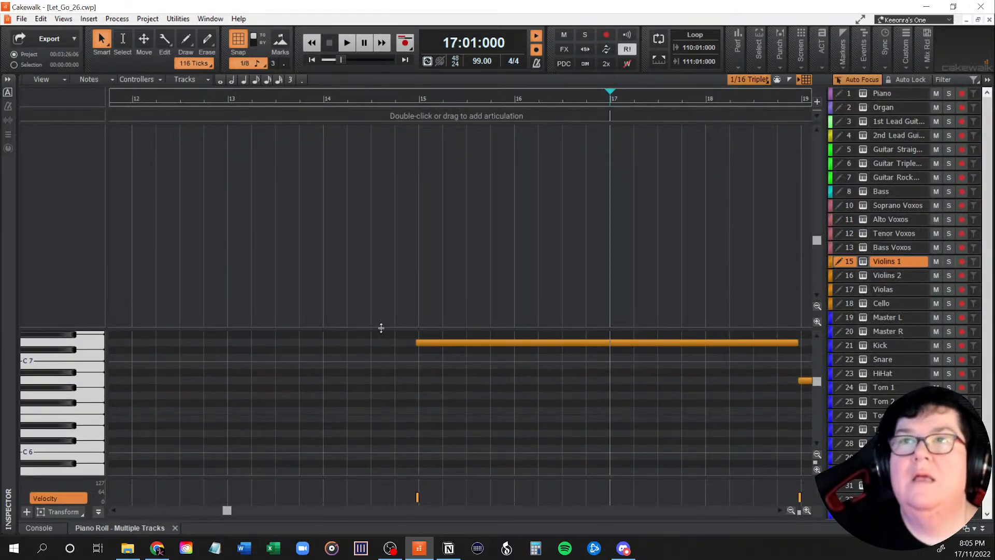
left_click_drag(381, 328, 402, 118)
scroll(402, 360, "up", 4)
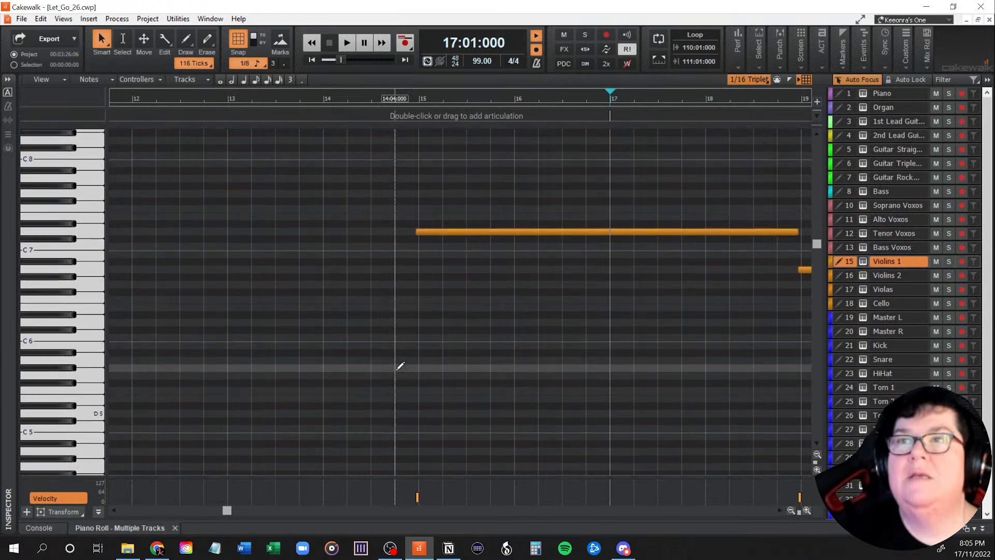
scroll(399, 366, "up", 2)
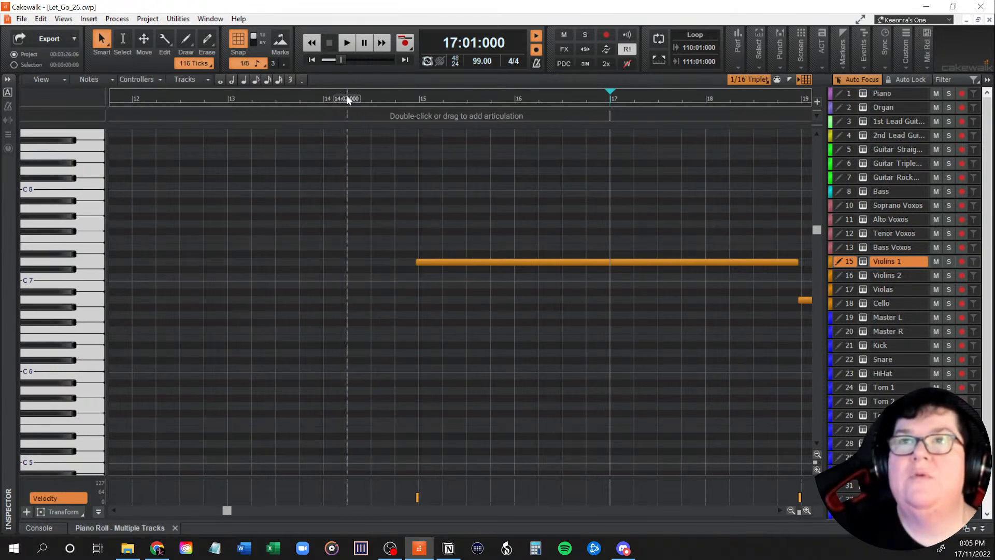
mouse_move(343, 125)
left_mouse_down()
mouse_move(326, 406)
mouse_move(339, 126)
left_mouse_up()
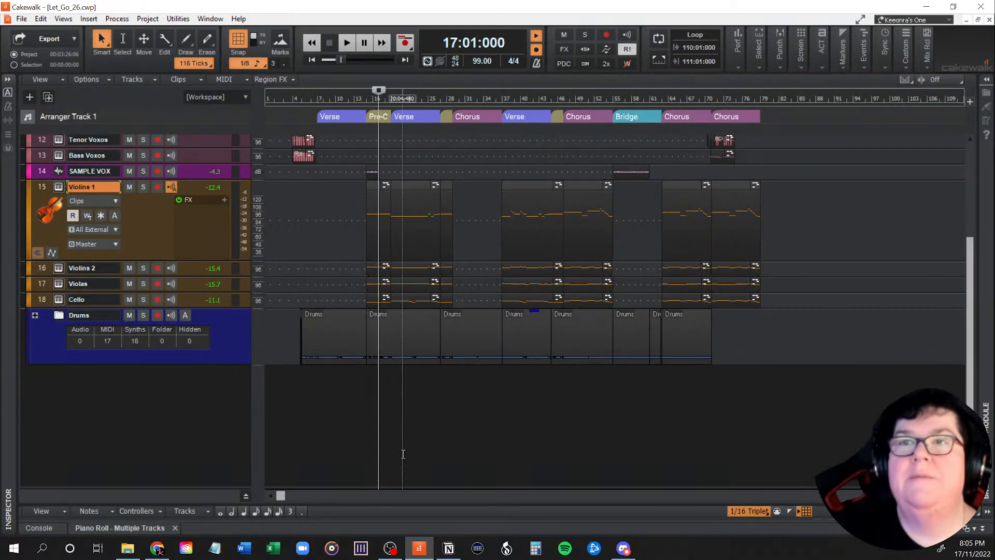
scroll(356, 399, "up", 4)
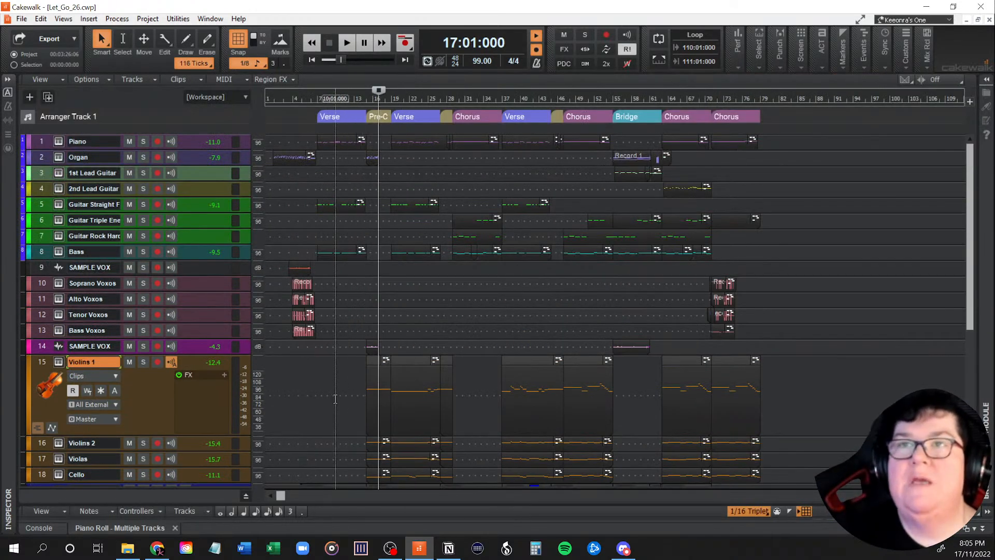
Arm Violins 1 and record a short modulation take starting from measure 12.
left_click(349, 396)
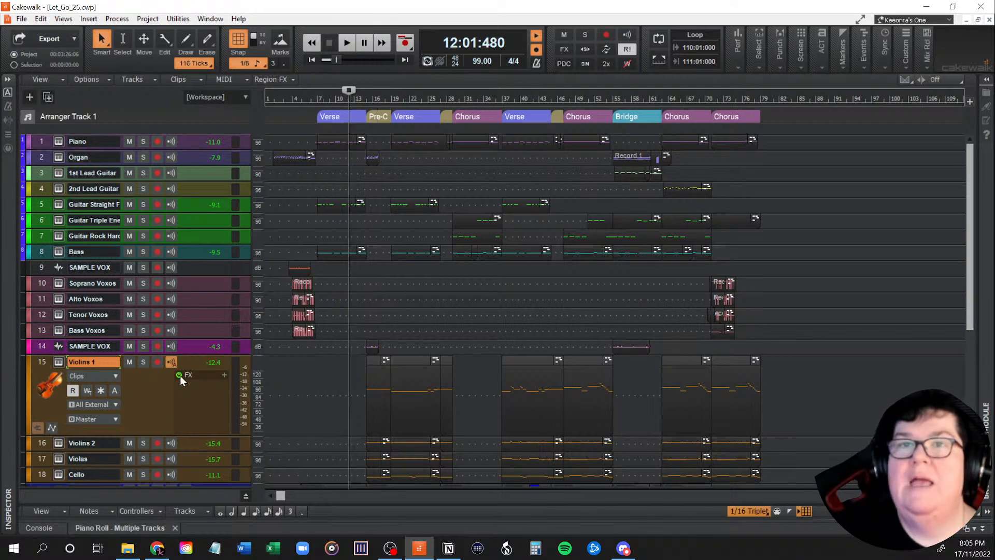
left_click(157, 361)
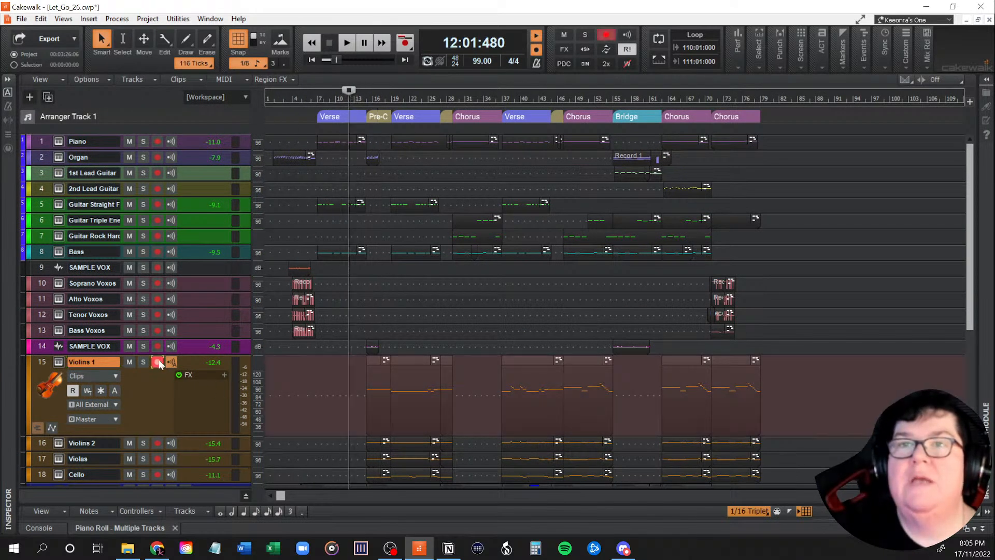
left_click(404, 42)
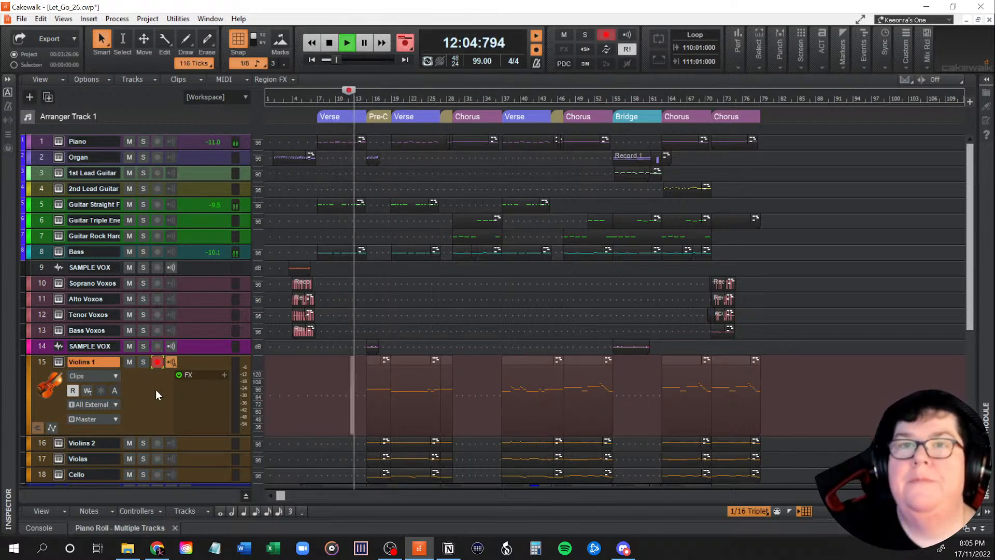
left_click(330, 42)
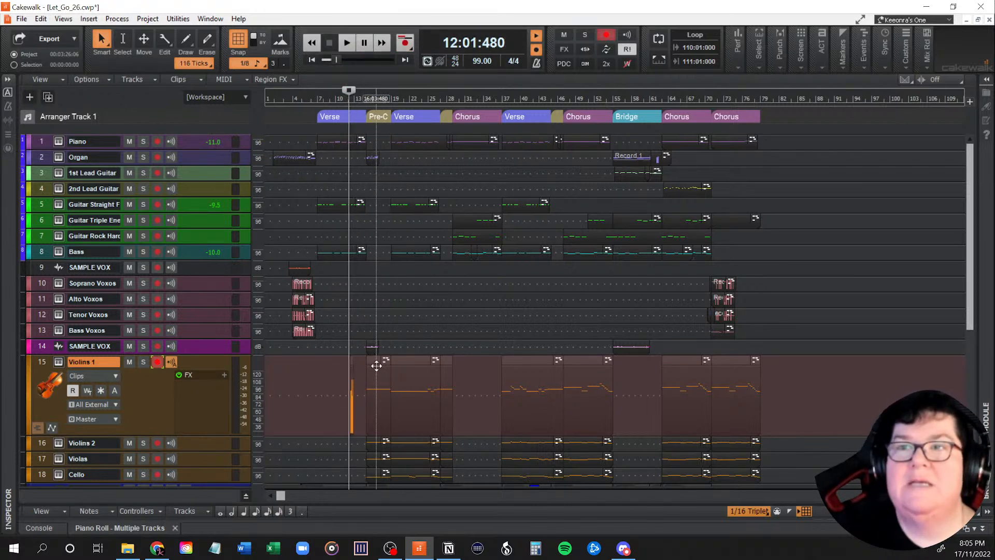
Show the CC 1 modulation data of Violins 1 in an enlarged Piano Roll controller lane, covering about measures 12 to 38.
double_click(143, 529)
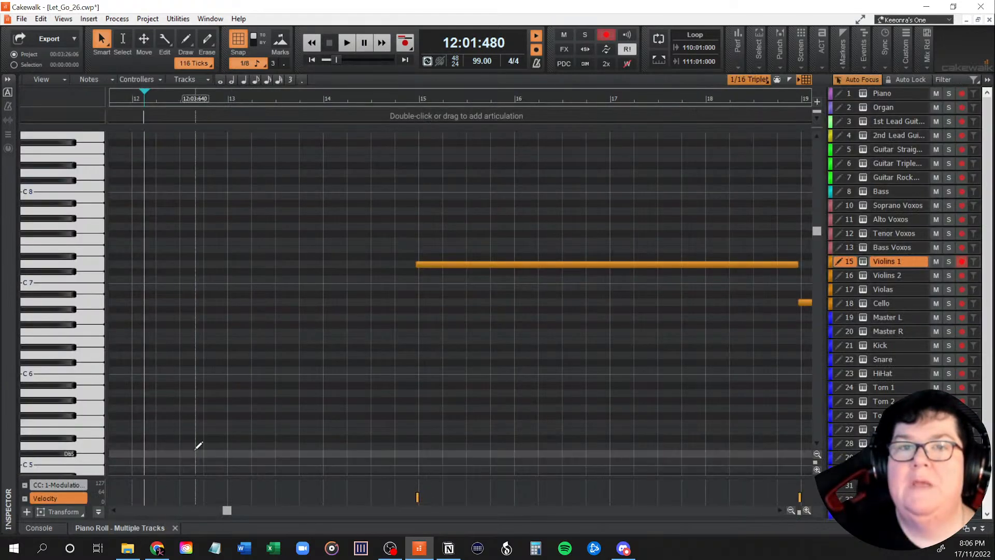
scroll(202, 438, "down", 3)
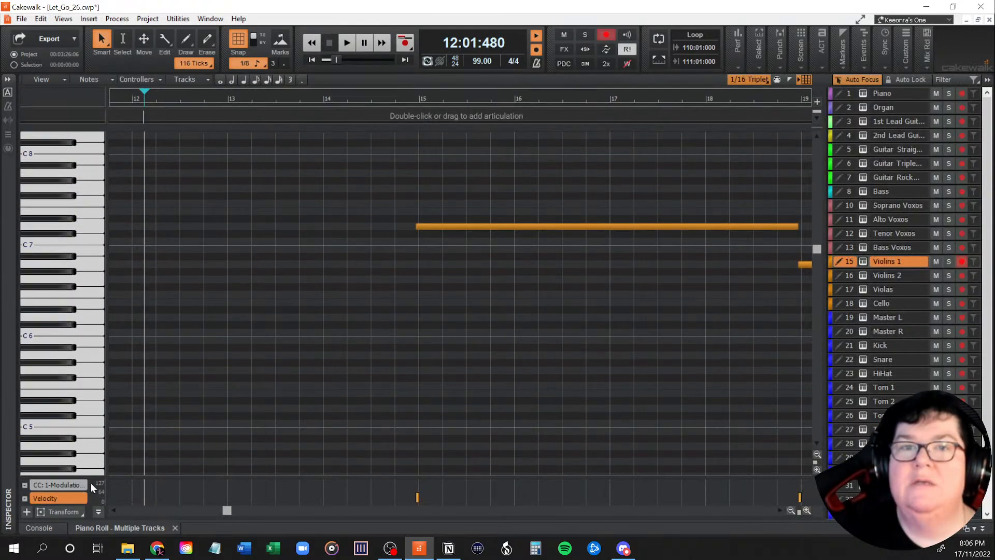
left_click_drag(97, 476, 97, 299)
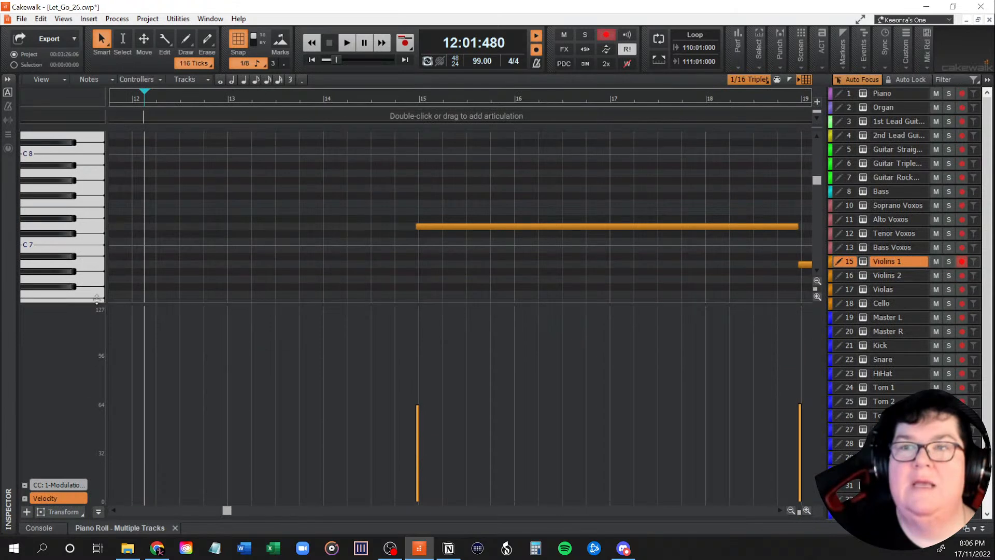
left_click(57, 485)
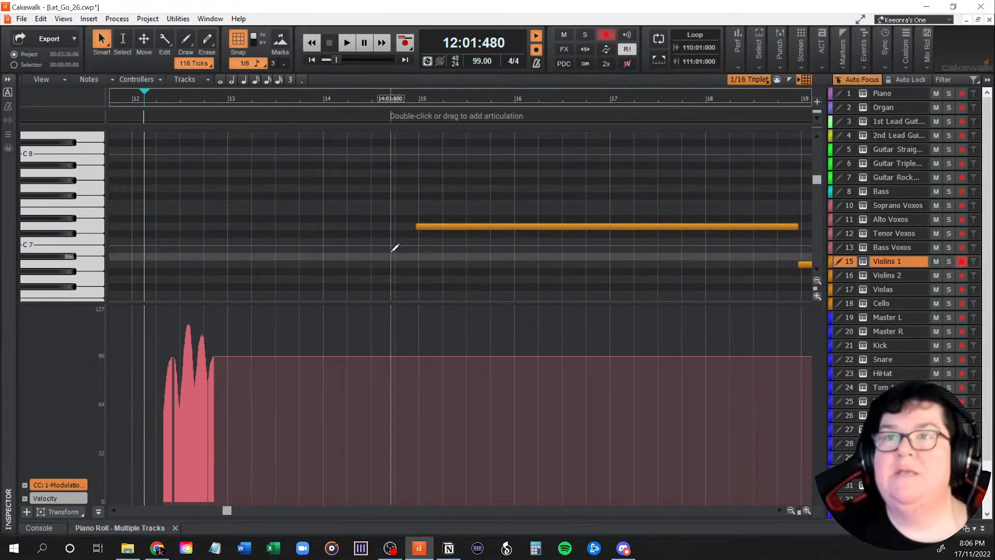
scroll(395, 234, "down", 2)
scroll(392, 238, "down", 6)
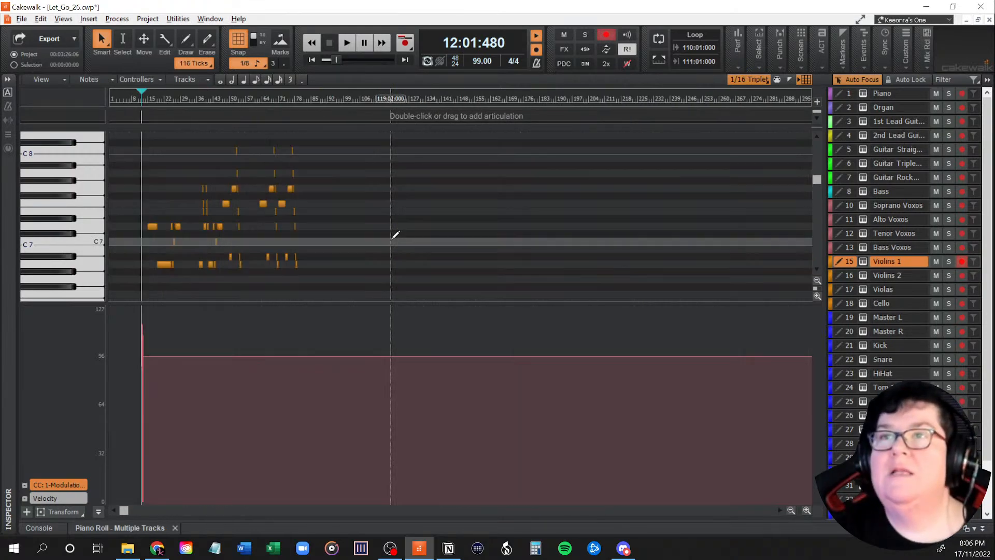
scroll(389, 242, "up", 4)
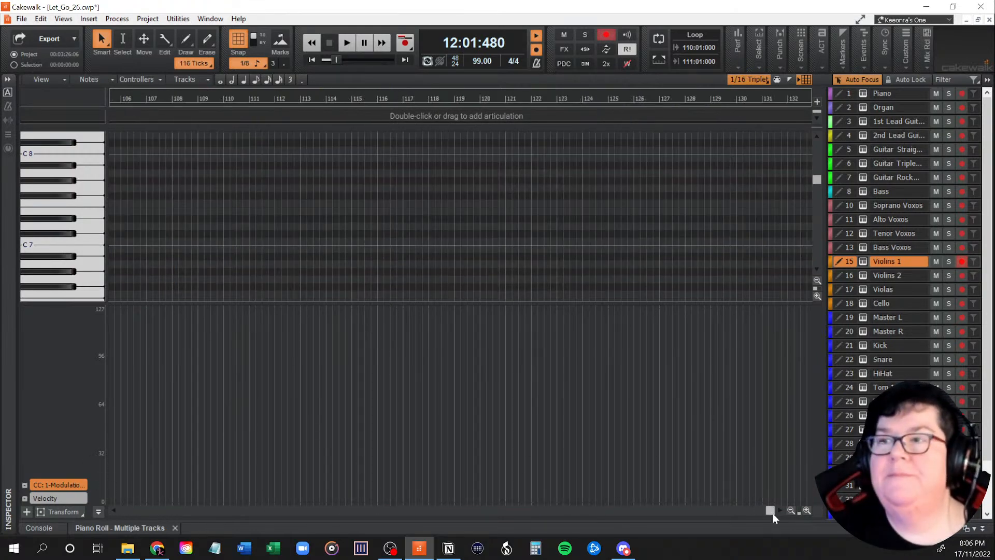
left_click_drag(770, 511, 227, 509)
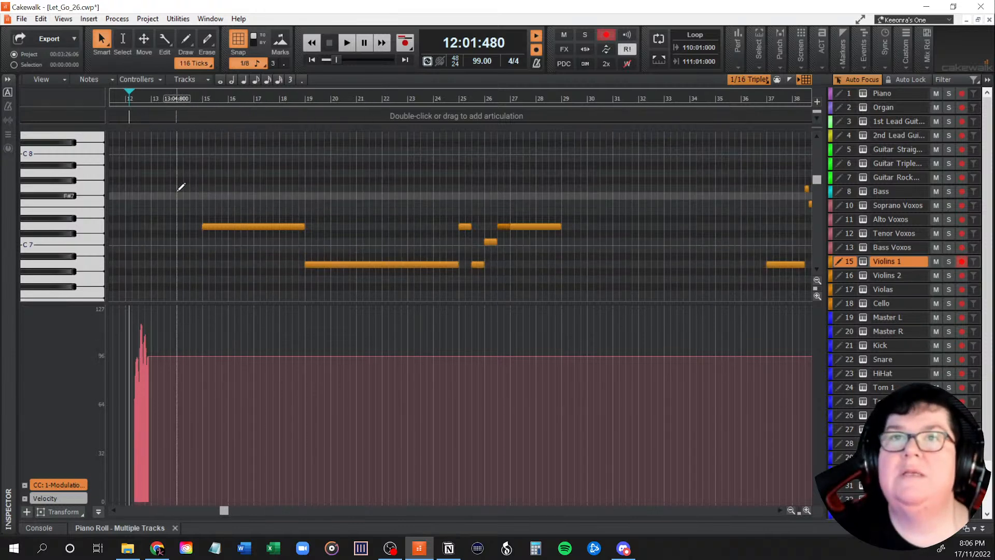
Solo Violins 1 and audition it from 13:04:800, just before measure 14.
left_click(178, 188)
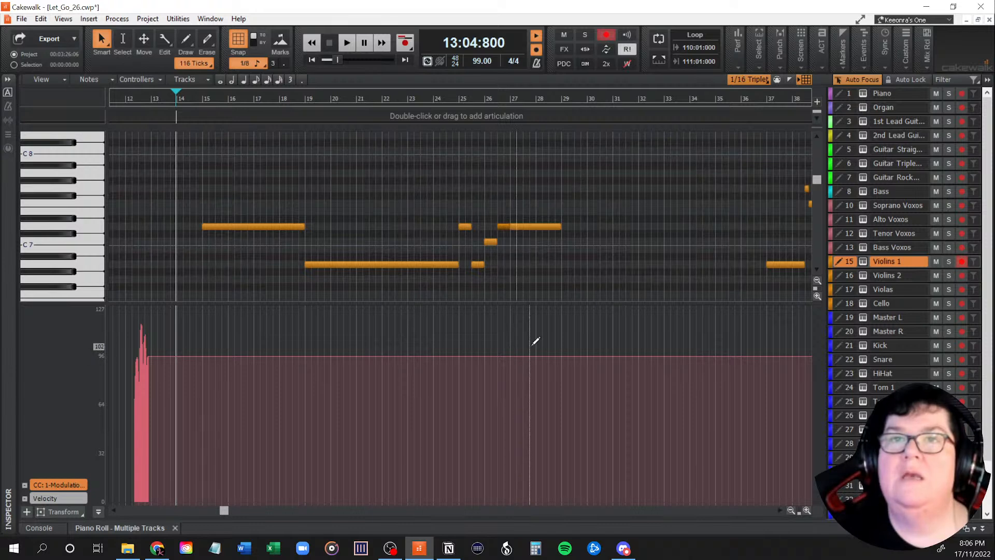
key("space")
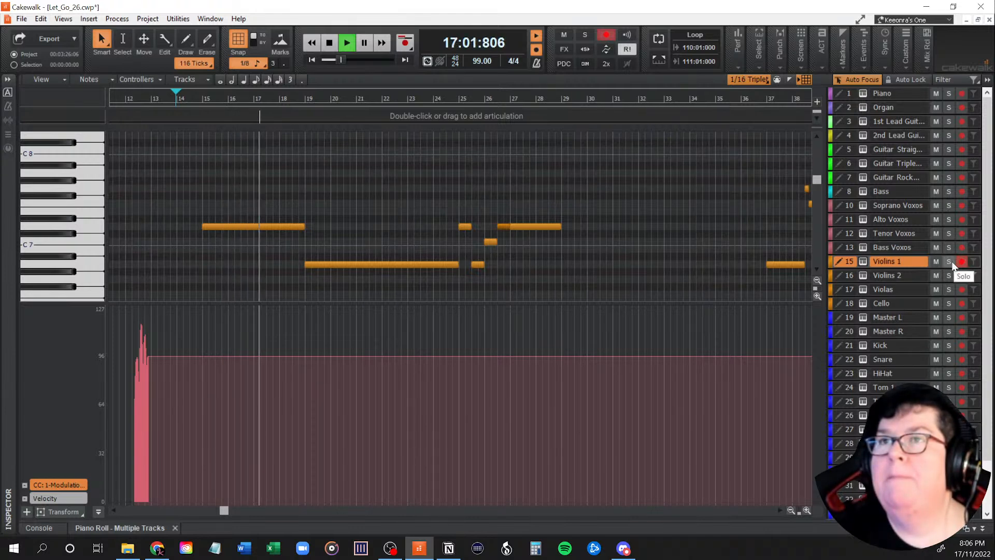
key("space")
left_click(949, 262)
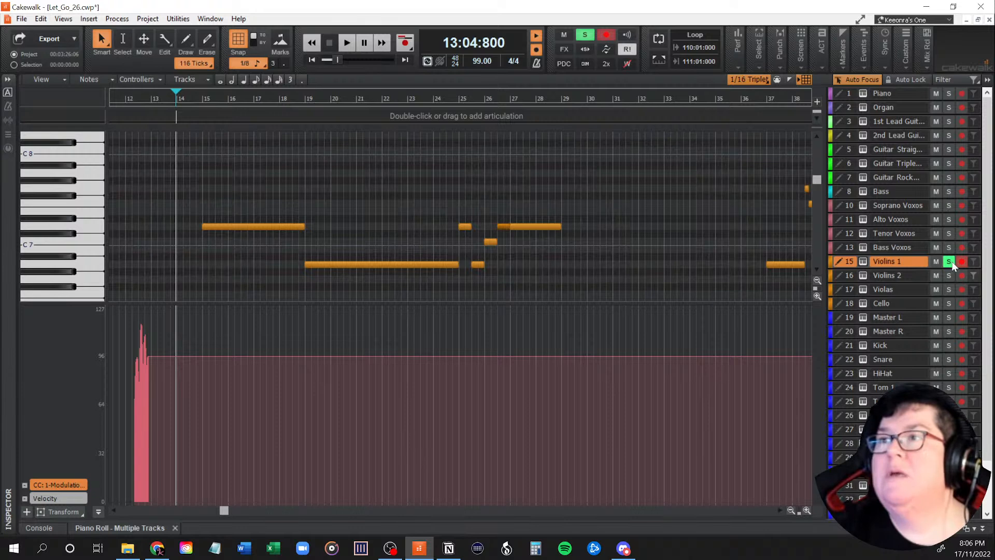
key("space")
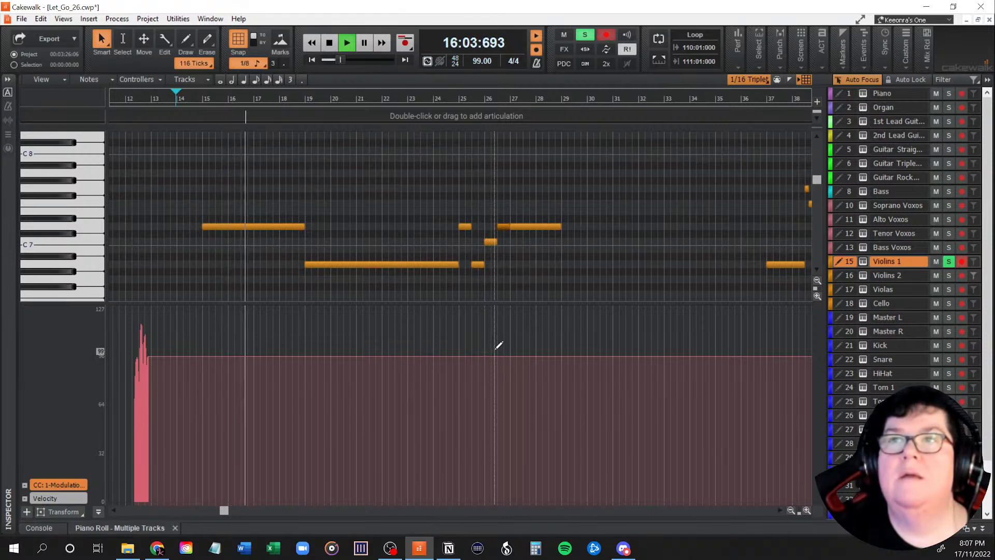
key("space")
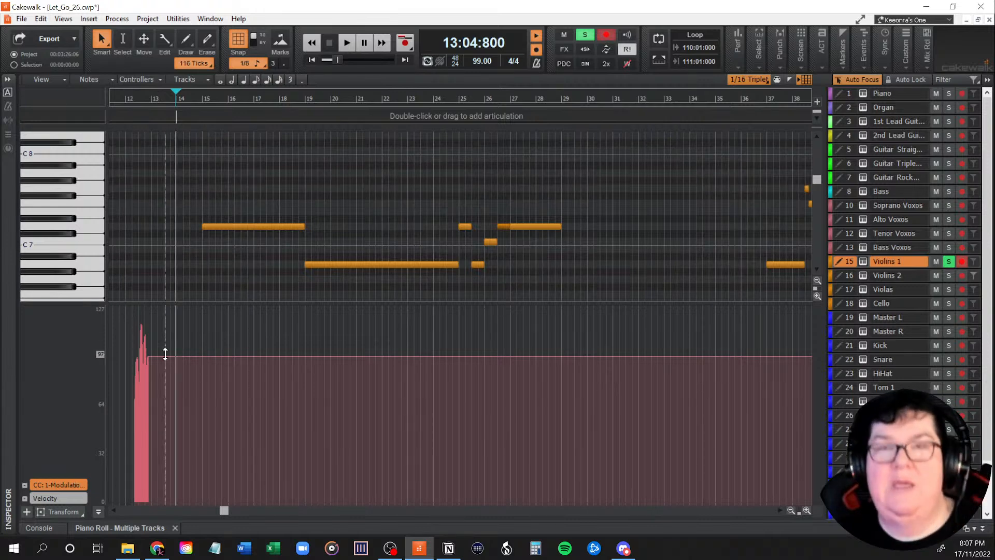
Draw a gentle modulation swell over Violins 1 from about measure 12 to 30, peaking around measure 20, and play it back.
key("t")
left_click(193, 349)
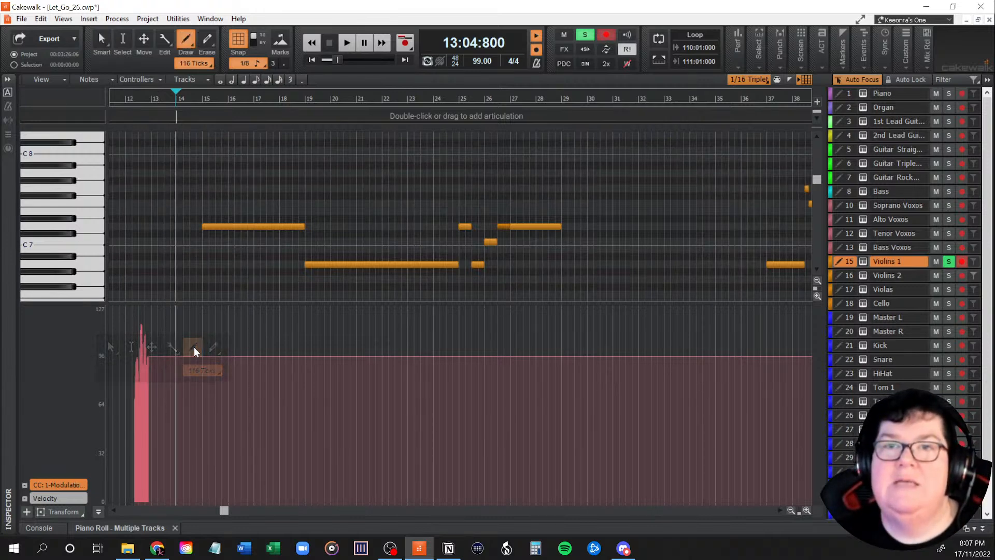
key("t")
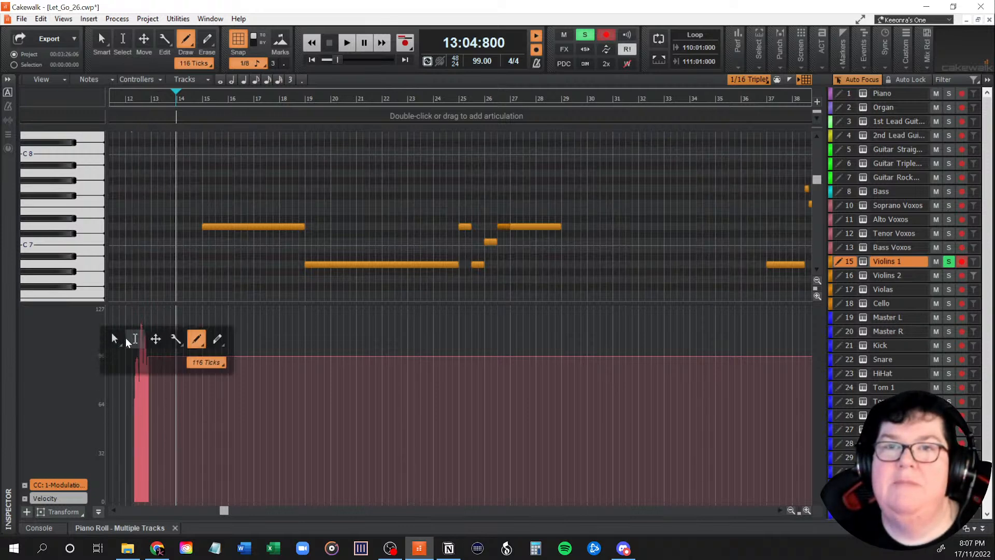
right_click(200, 345)
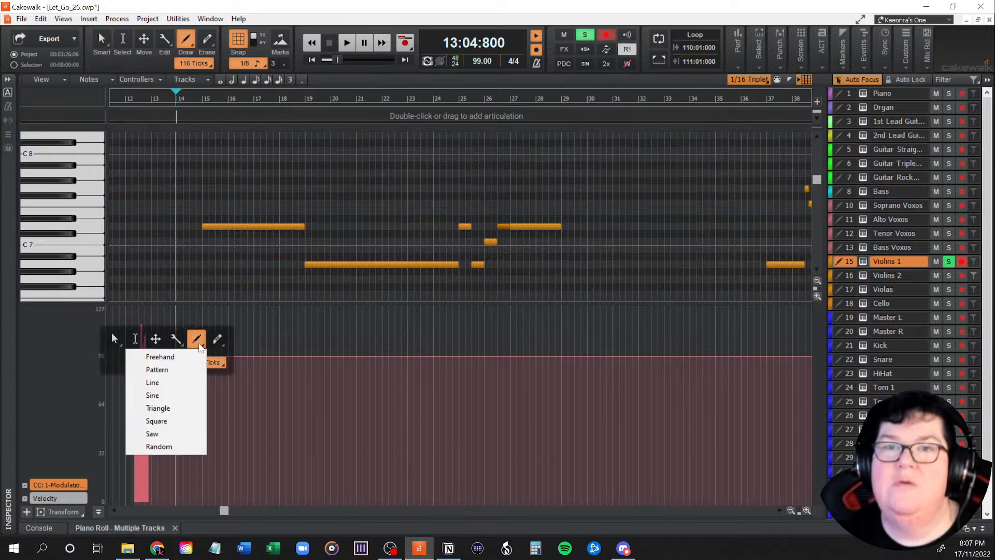
left_click(197, 340)
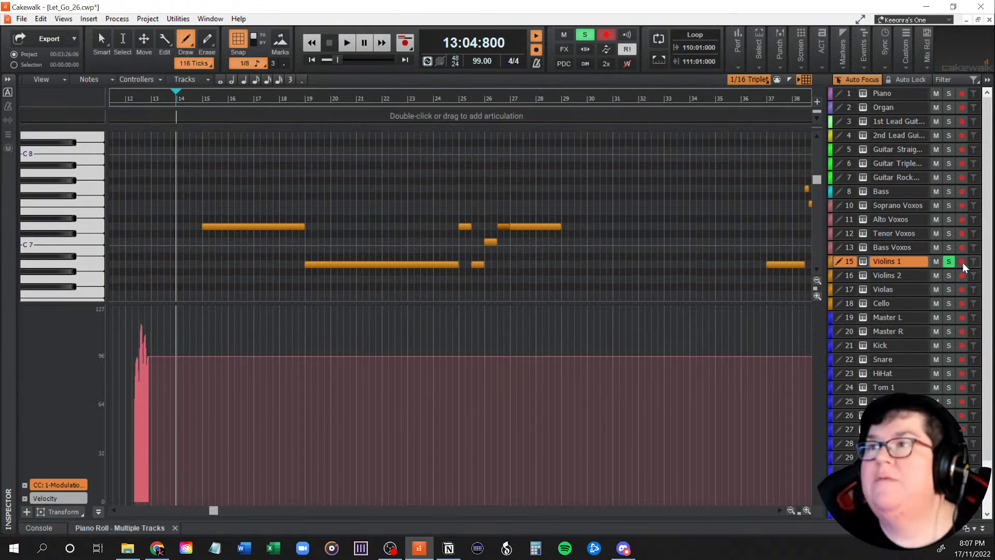
left_click(45, 487)
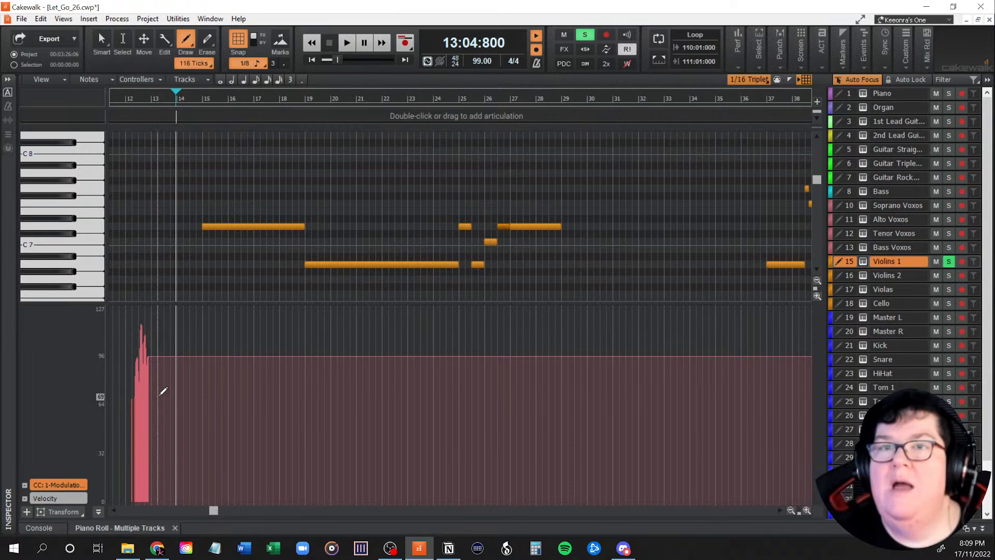
mouse_move(177, 391)
left_mouse_down()
mouse_move(351, 366)
mouse_move(589, 397)
left_mouse_up()
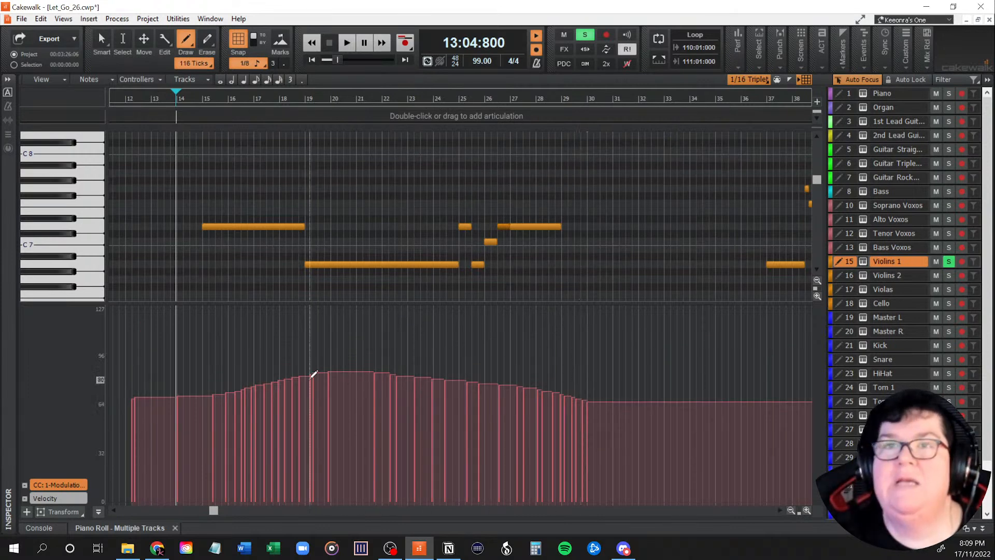
key("space")
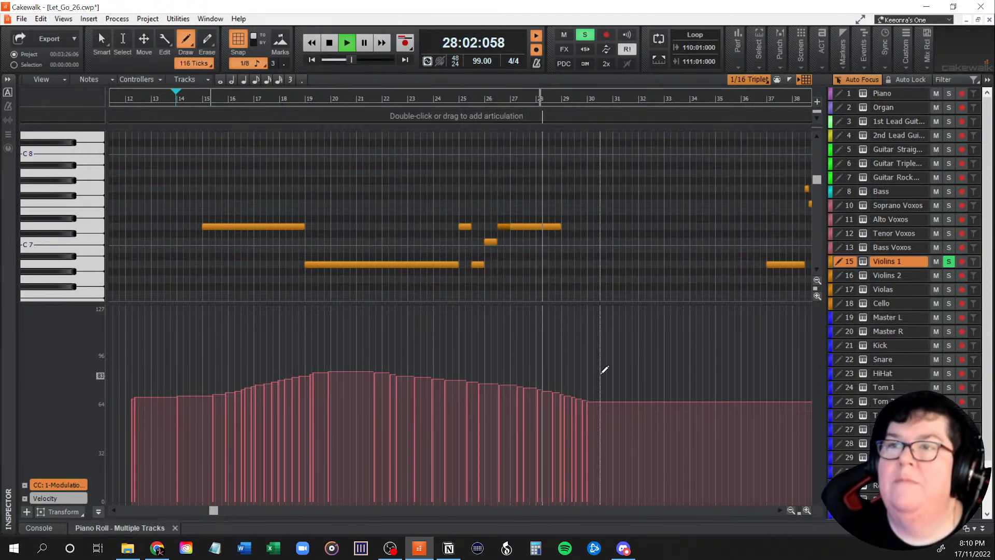
key("space")
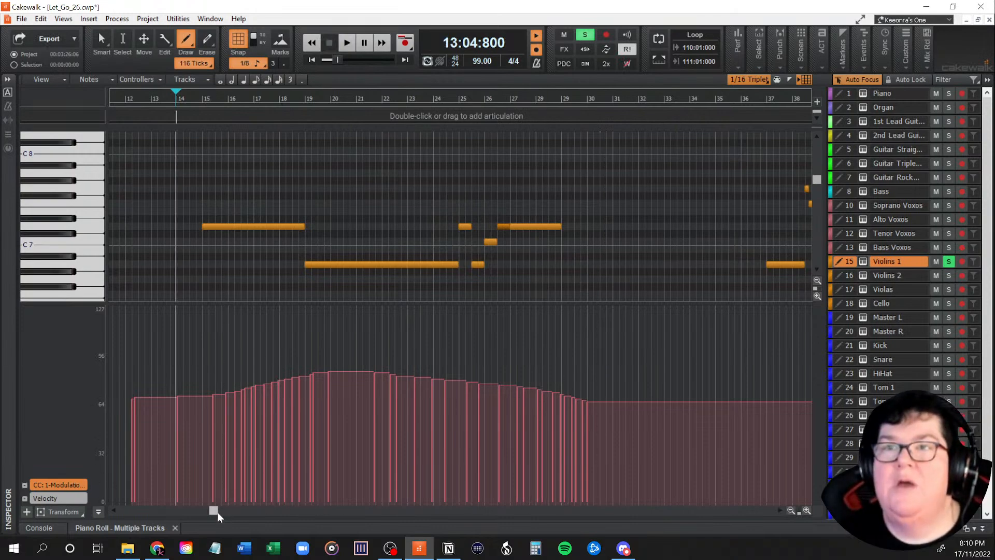
Bring the track view back above the Piano Roll with the Violins 1 clips in sight.
left_click_drag(217, 512, 356, 512)
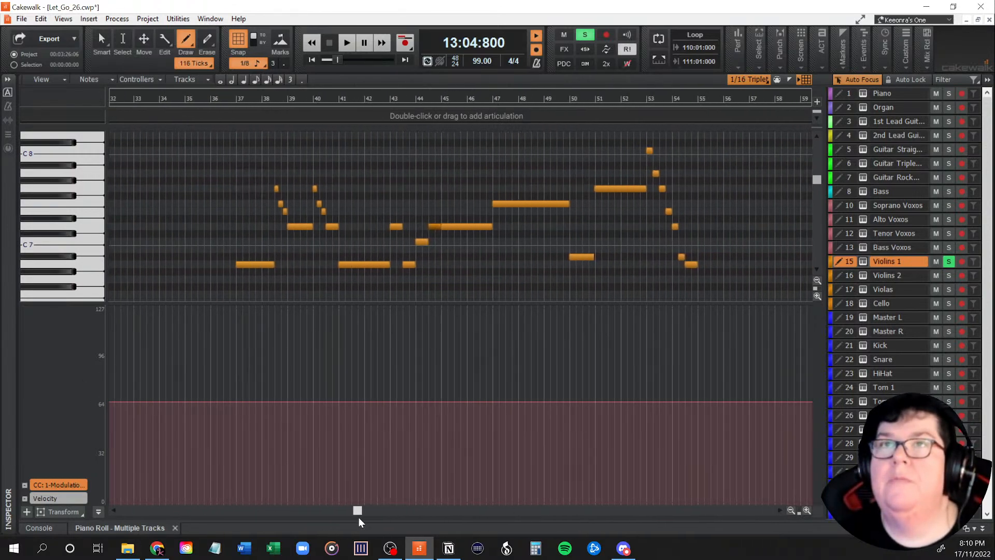
left_click_drag(421, 106, 423, 100)
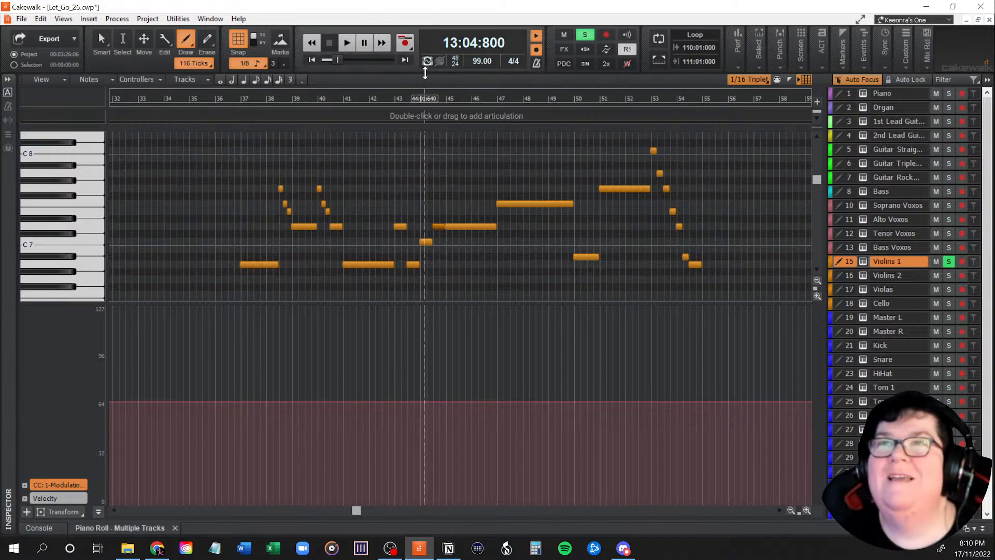
left_click_drag(394, 263, 389, 298)
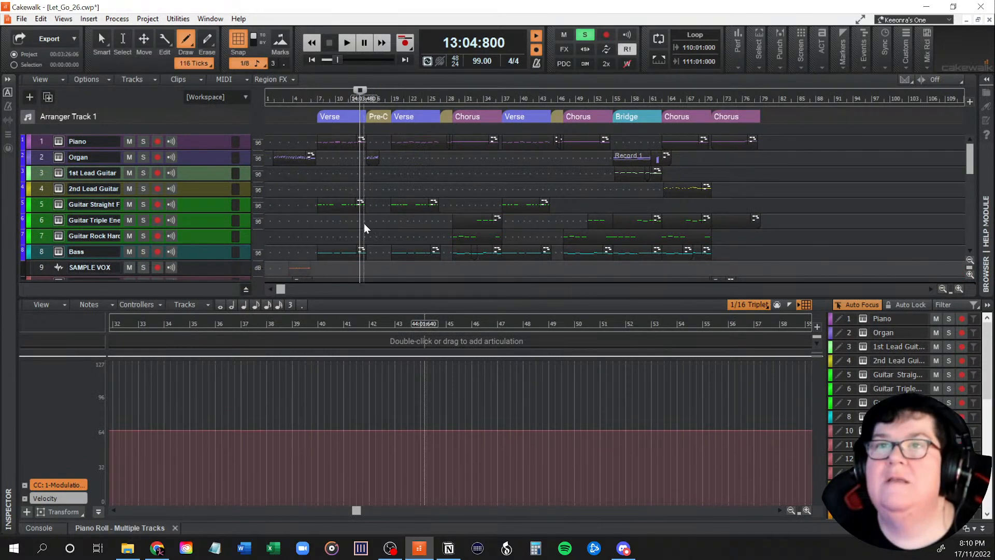
scroll(368, 228, "down", 5)
scroll(368, 228, "down", 1)
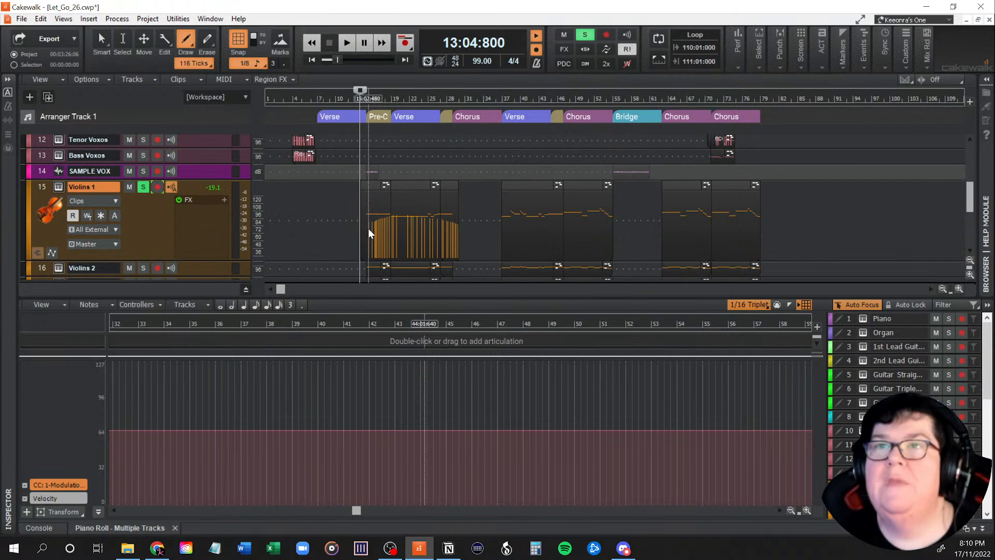
Place the playhead at measure 37, where the third Verse section and the next violin clips begin.
scroll(368, 228, "up", 1)
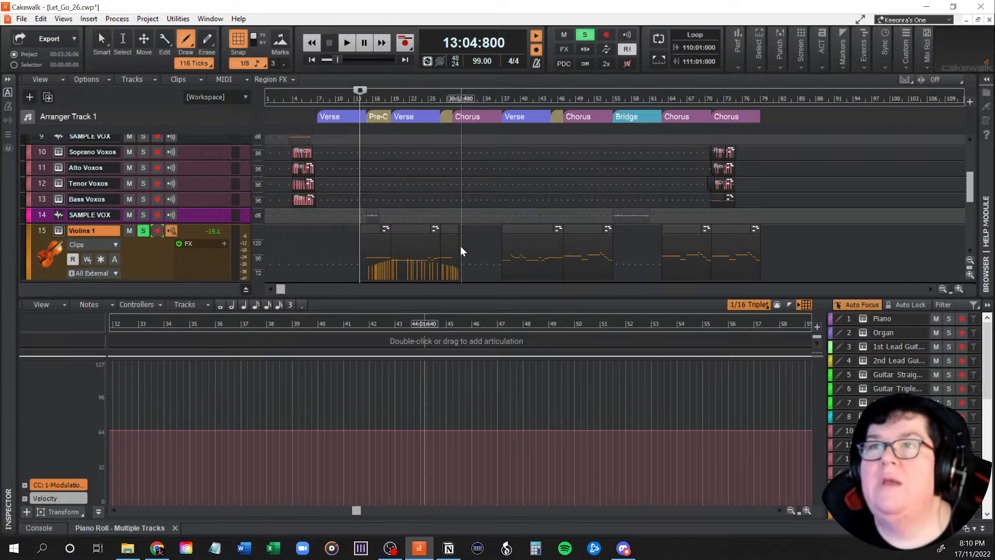
scroll(493, 244, "down", 3)
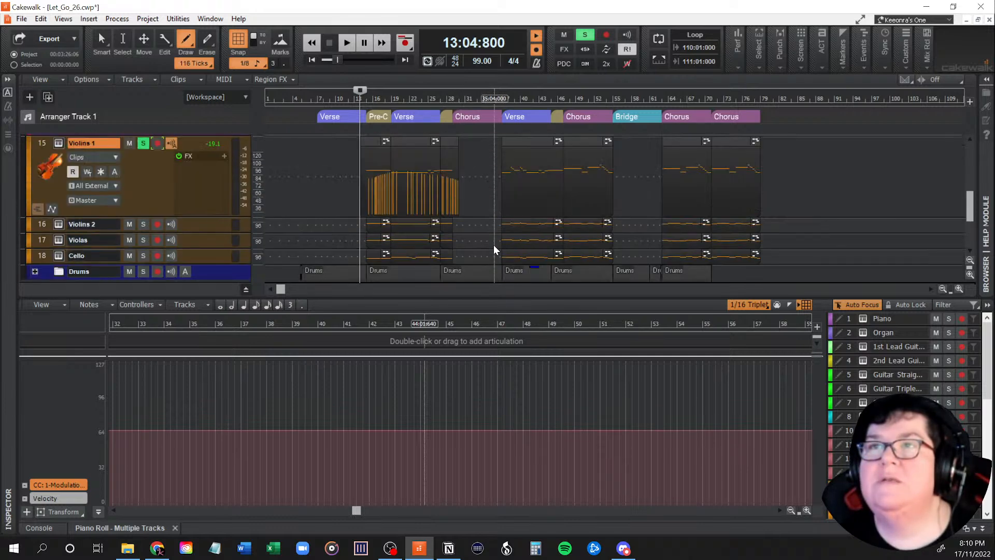
scroll(493, 244, "up", 1)
scroll(493, 245, "down", 1)
scroll(494, 246, "up", 1)
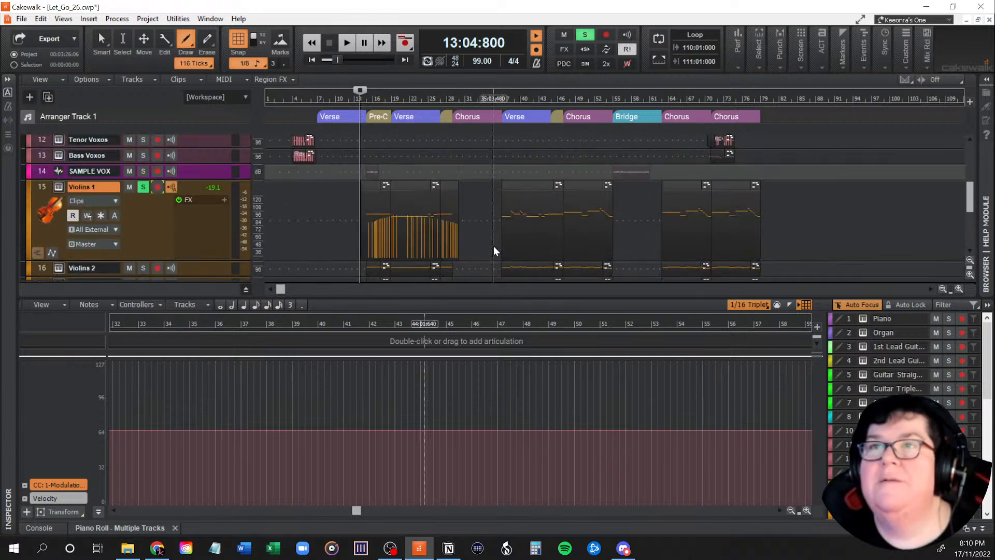
scroll(493, 245, "up", 1)
scroll(494, 246, "up", 2)
scroll(493, 246, "down", 2)
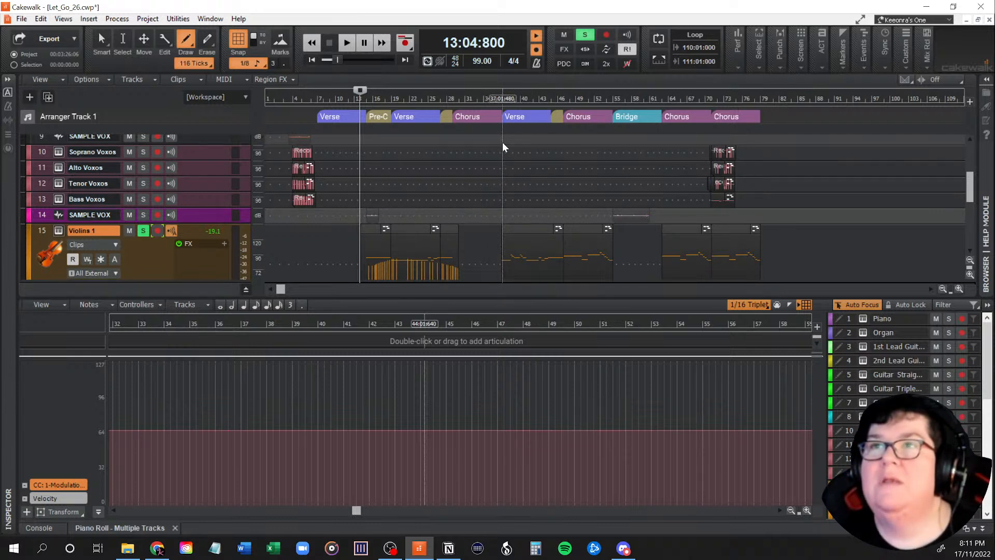
left_click(501, 97)
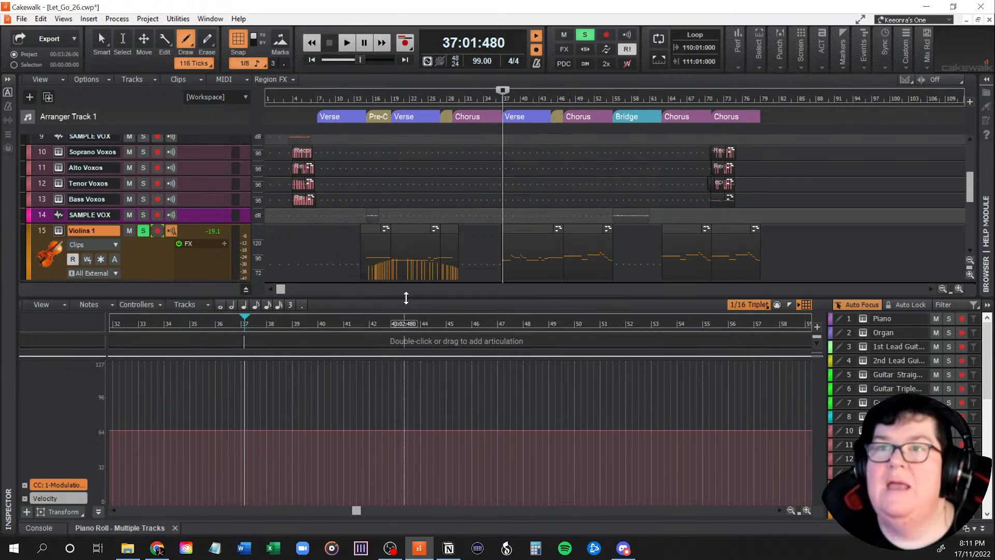
Enlarge the Piano Roll and its note area so the violin notes from measure 37 show above the modulation lane.
left_click_drag(406, 297, 426, 151)
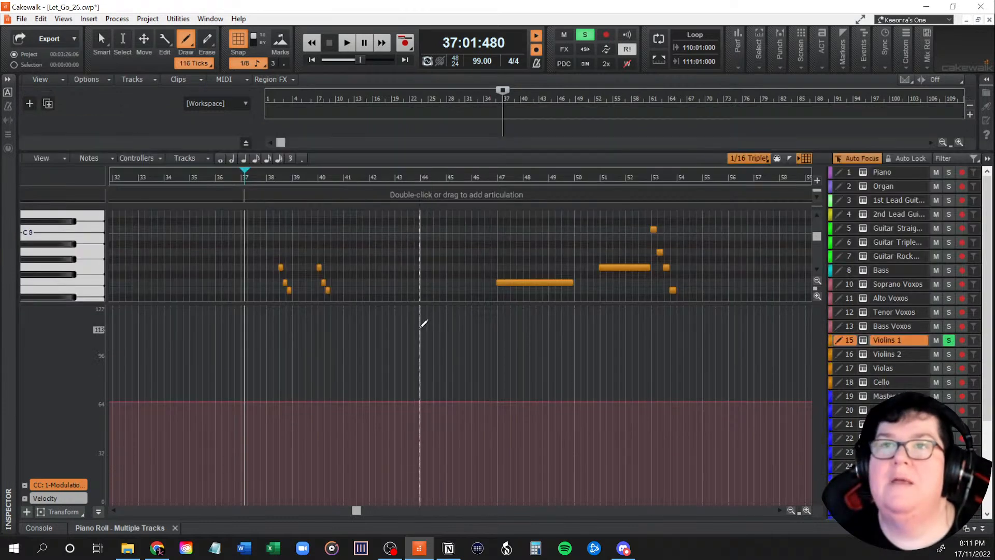
left_click_drag(402, 302, 393, 358)
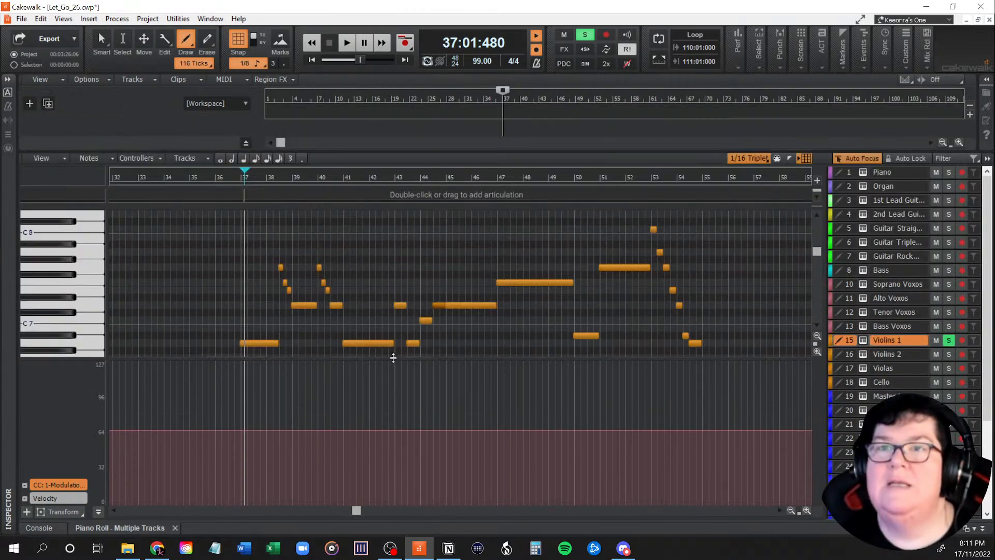
Play back the Violins 1 phrase from measure 36 to about measure 41.
scroll(442, 318, "down", 4)
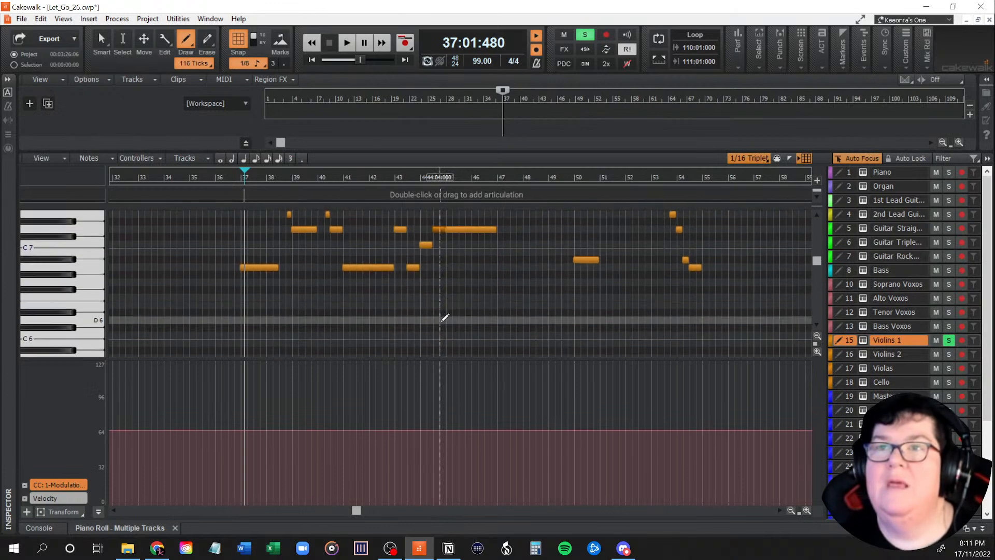
scroll(441, 322, "up", 2)
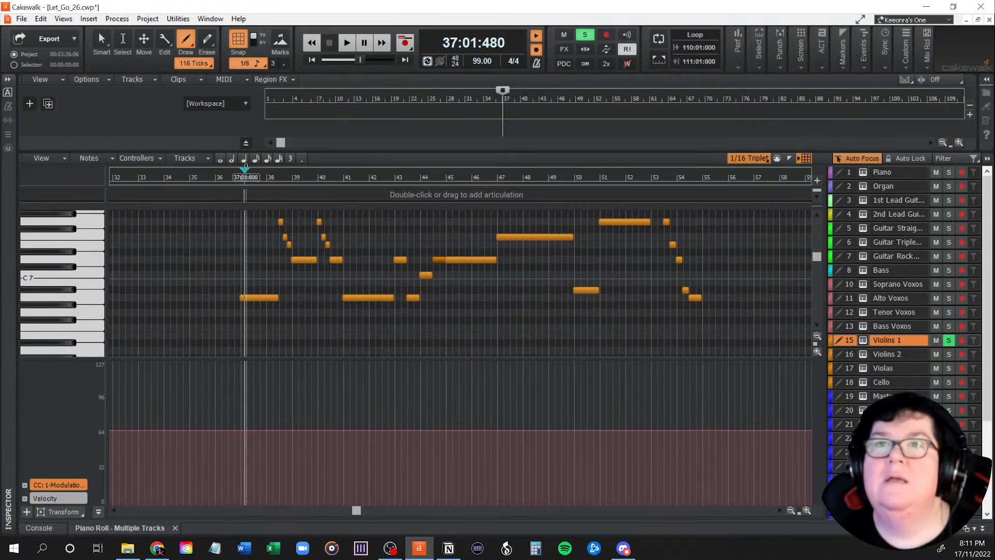
left_click(221, 175)
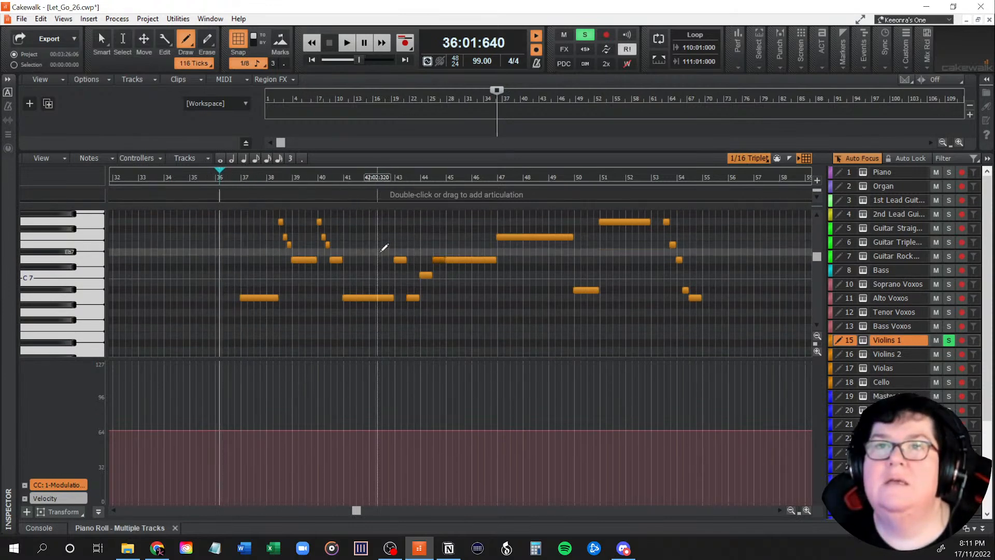
key("space")
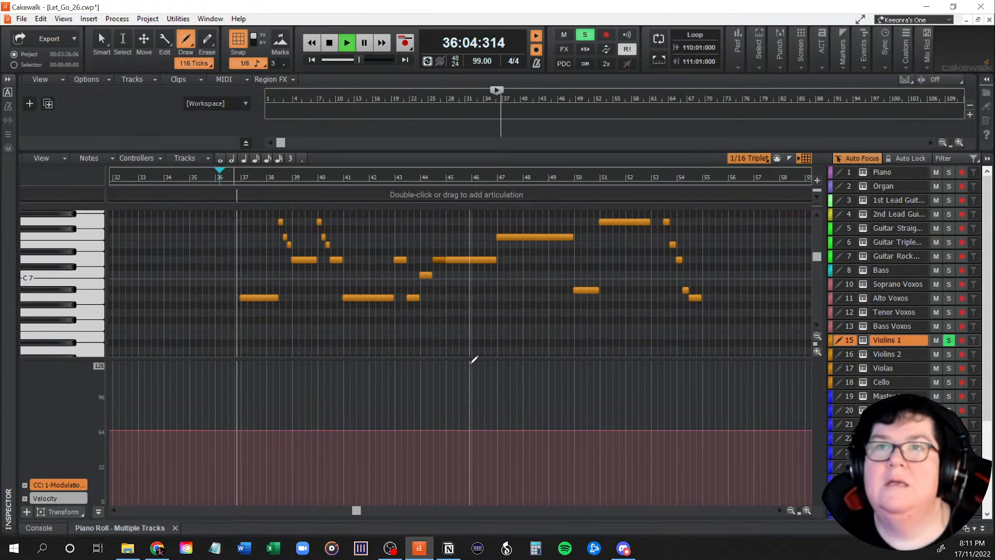
scroll(503, 304, "up", 2)
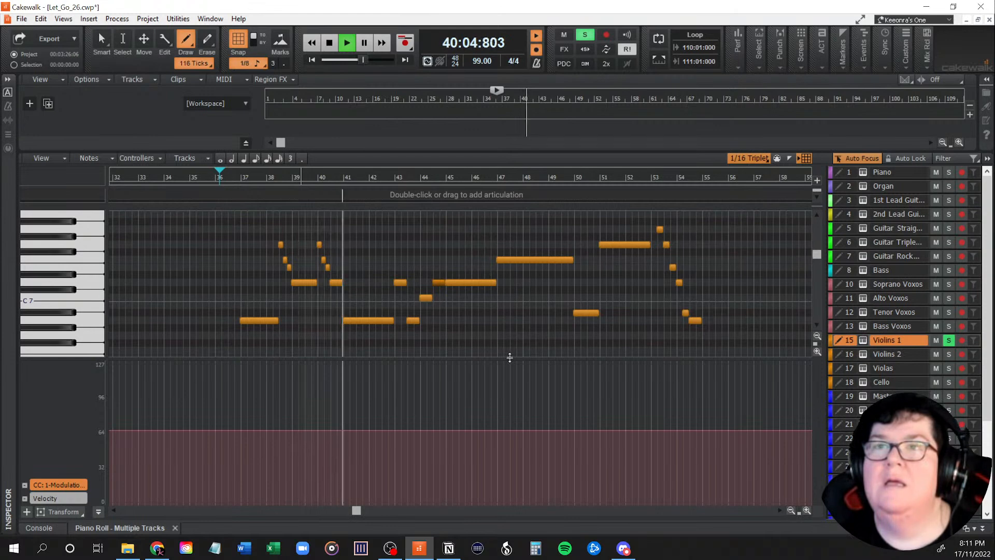
key("space")
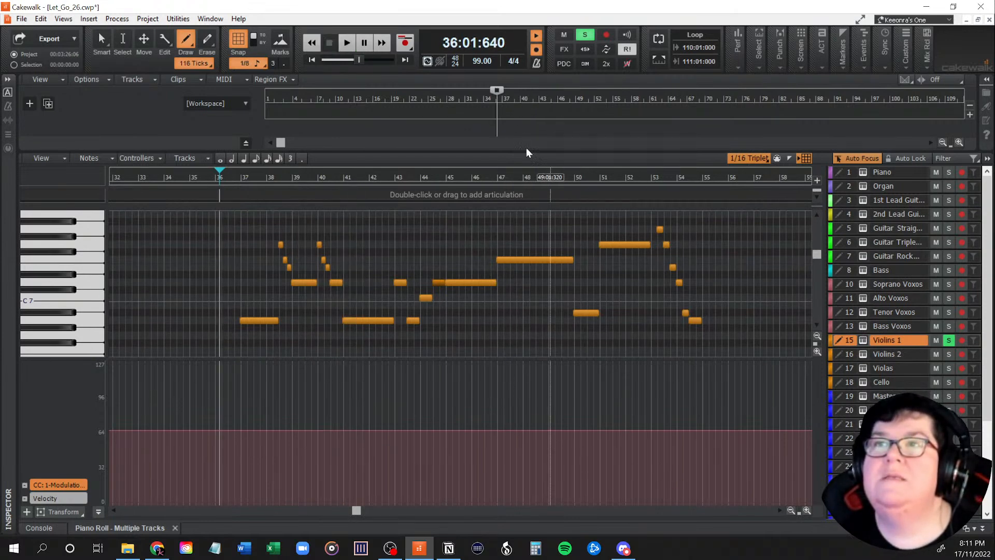
Resize the Piano Roll so the arranger sections show above it, and enlarge its note area above the modulation lane.
left_click_drag(526, 149, 498, 354)
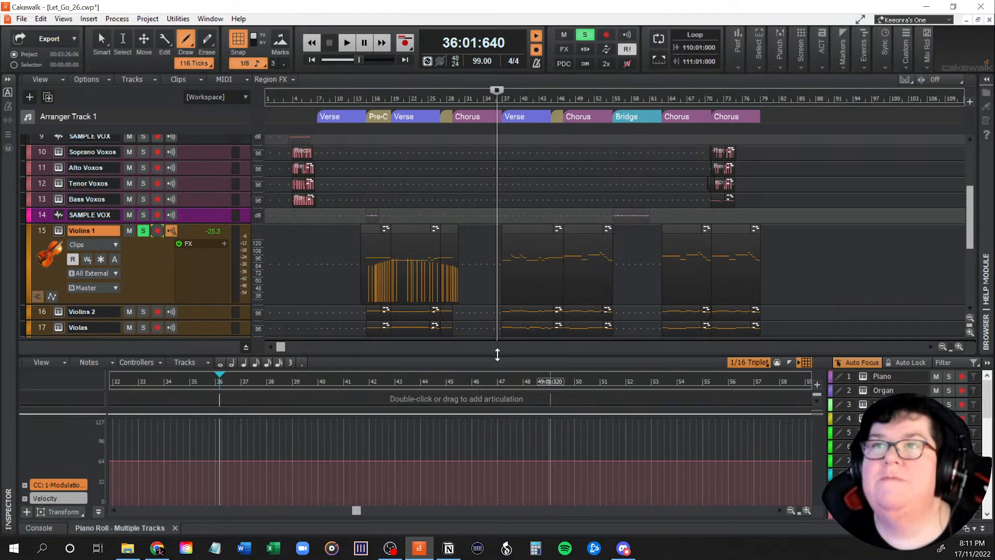
left_click_drag(497, 354, 500, 172)
scroll(465, 296, "down", 2)
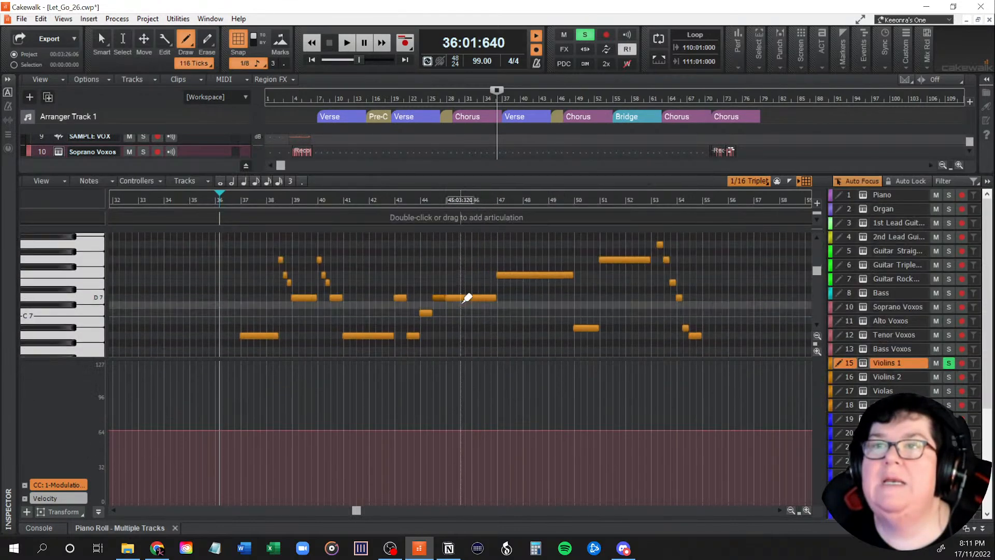
scroll(465, 296, "up", 2)
scroll(465, 297, "up", 1)
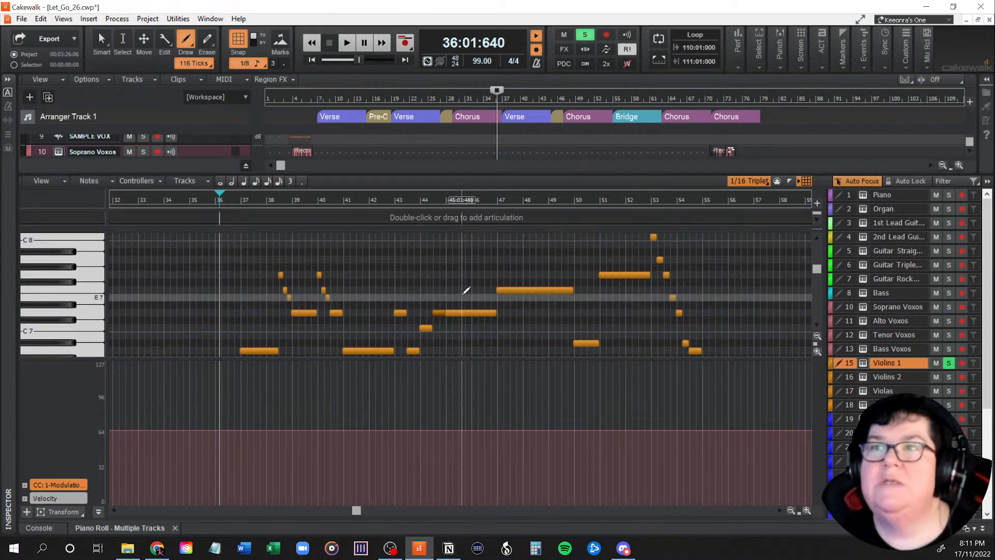
left_click_drag(446, 359, 445, 382)
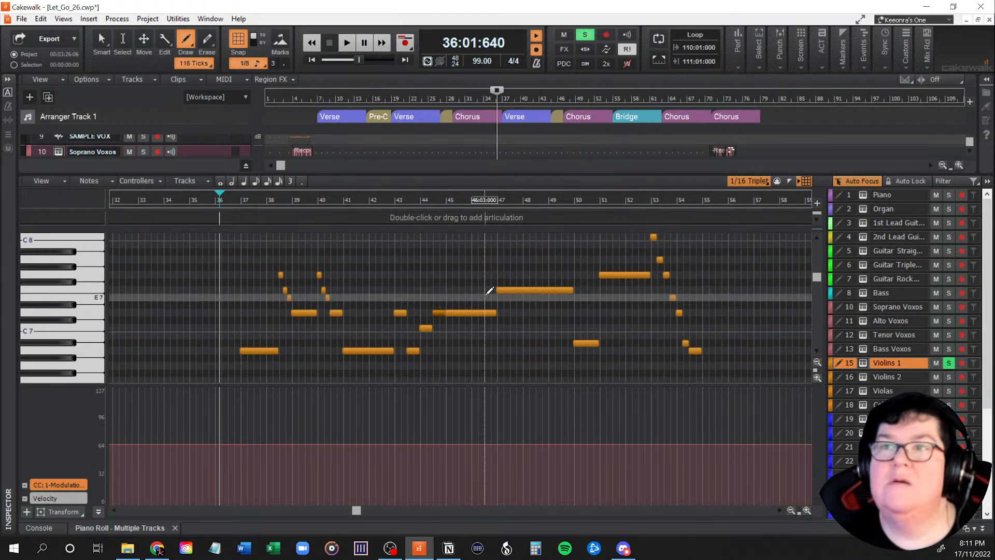
scroll(490, 289, "down", 3)
scroll(490, 289, "up", 4)
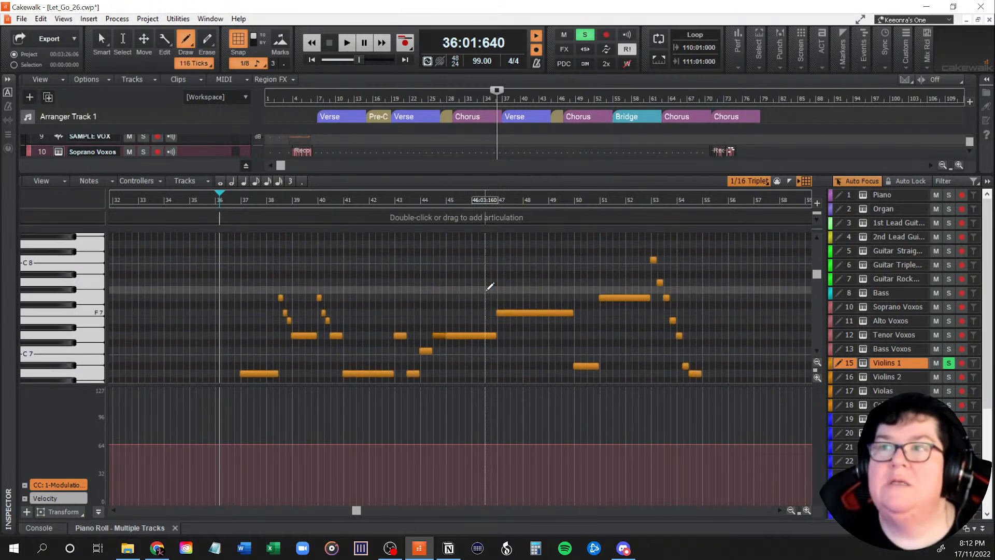
scroll(490, 287, "up", 1)
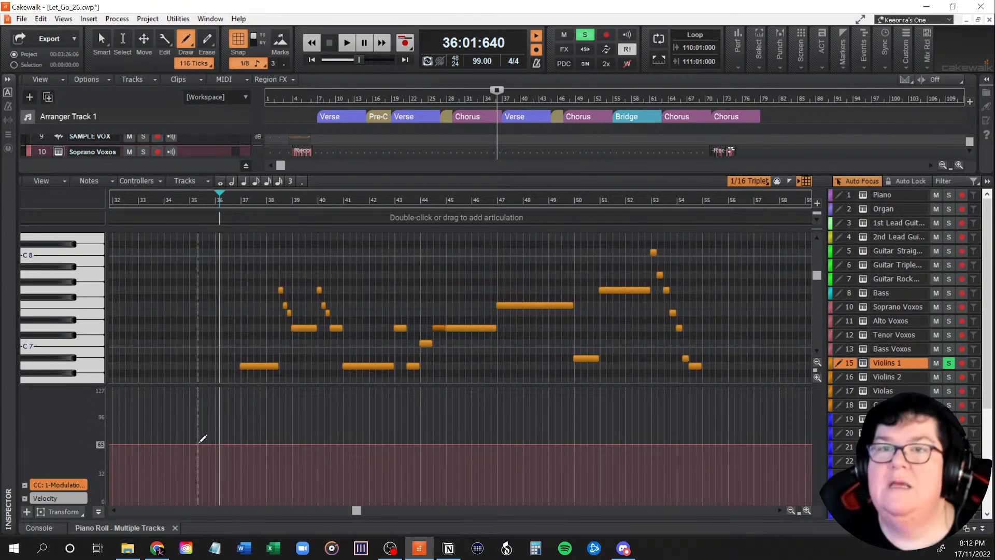
Draw a long modulation swell from about measure 35 to 59, peaking around measure 46 and easing down gradually.
left_click(190, 438)
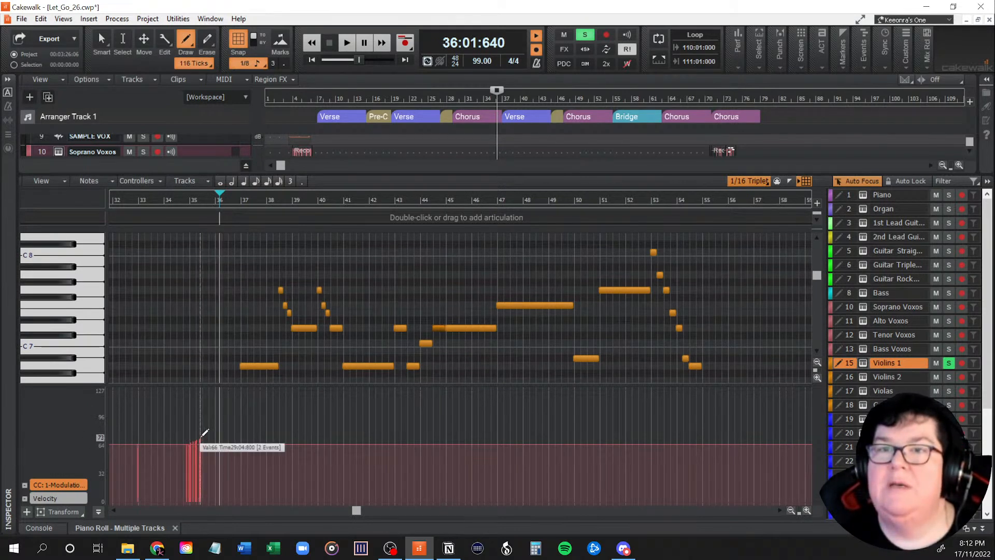
mouse_move(201, 434)
left_mouse_down()
mouse_move(365, 399)
mouse_move(522, 395)
mouse_move(662, 409)
mouse_move(751, 436)
left_mouse_up()
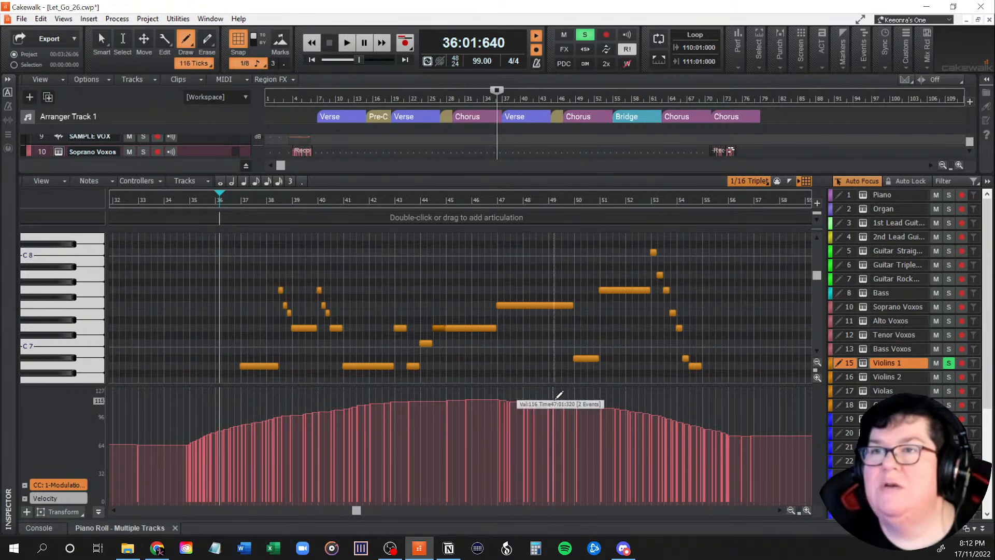
left_click_drag(604, 400, 806, 418)
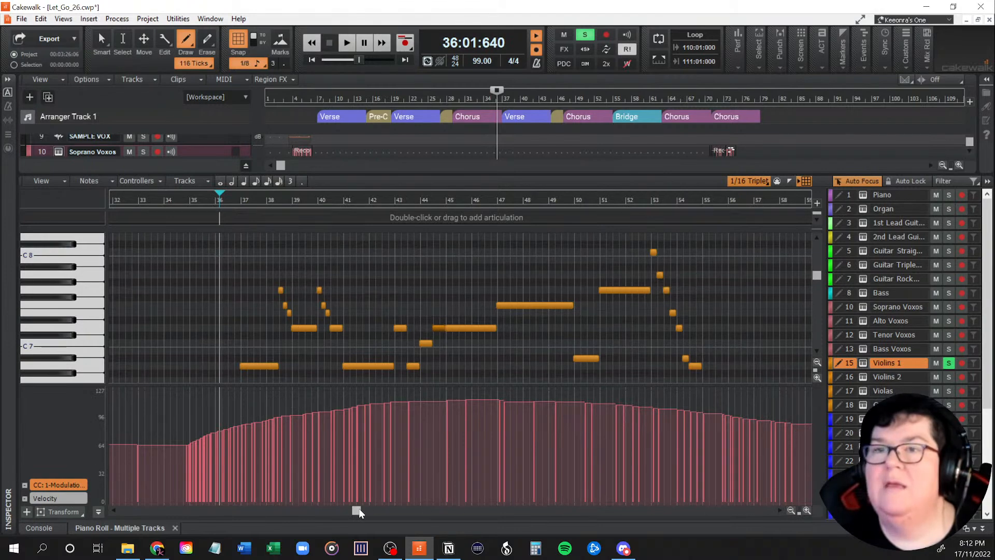
Bring the violin notes from measure 63 onward into view and place the playhead at measure 71, where the last Chorus starts.
left_click_drag(359, 509, 547, 509)
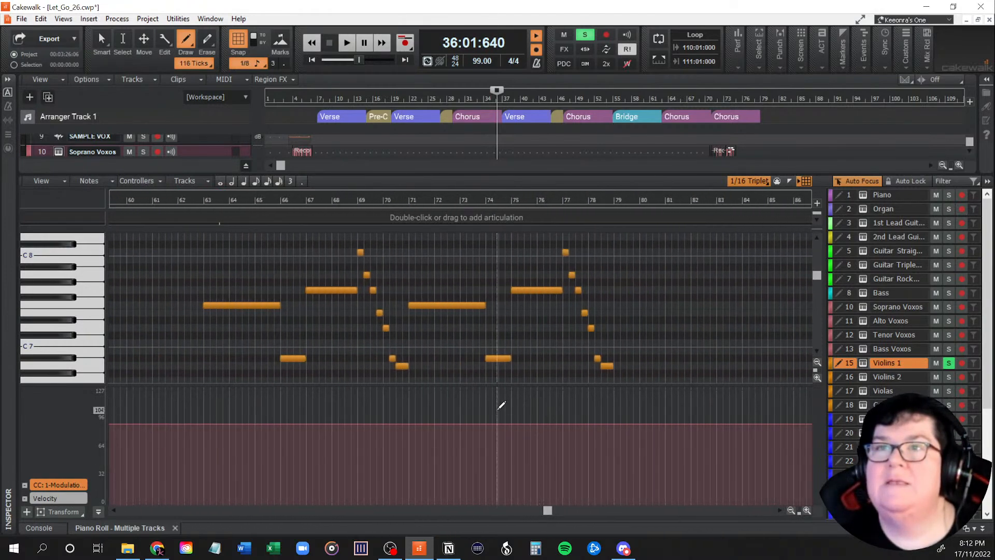
scroll(487, 301, "down", 3)
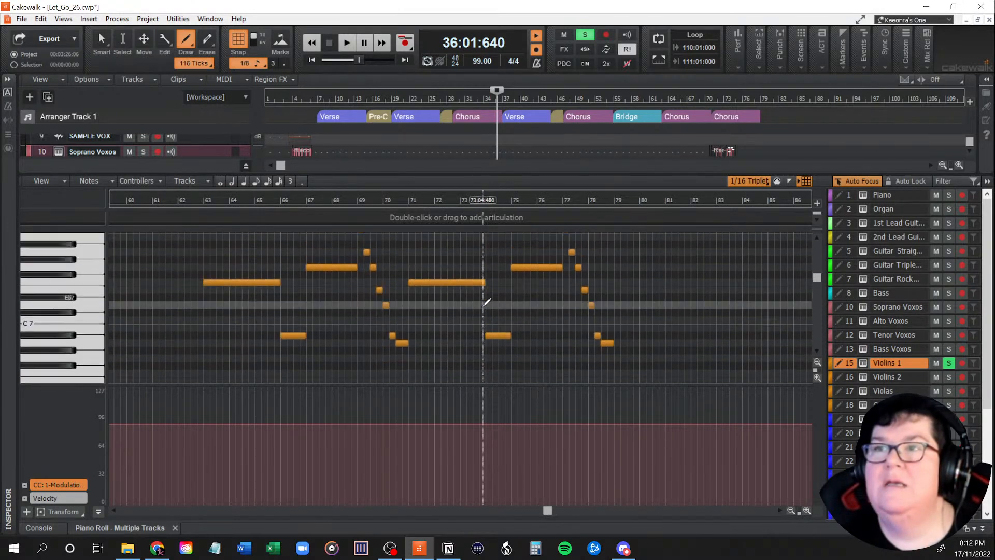
scroll(487, 301, "up", 1)
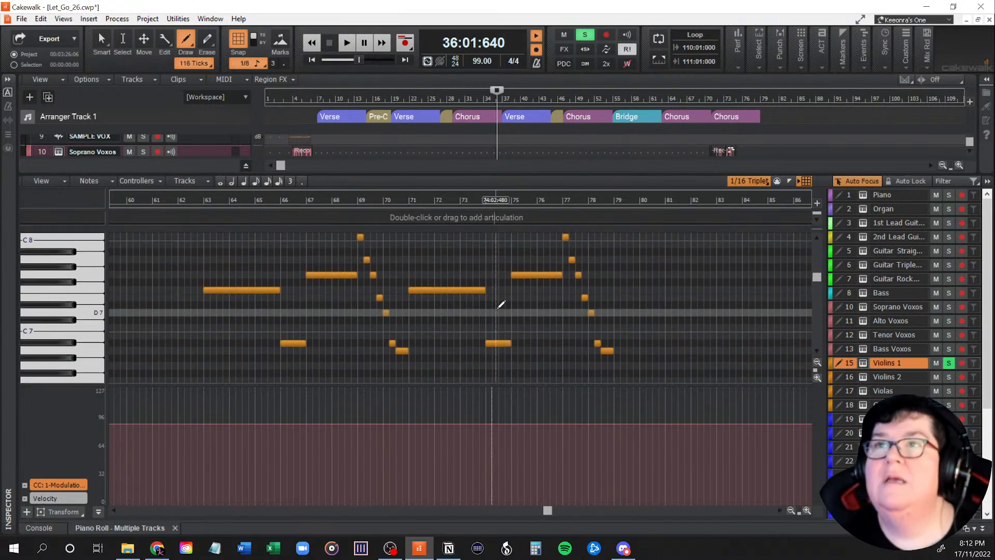
left_click(203, 200)
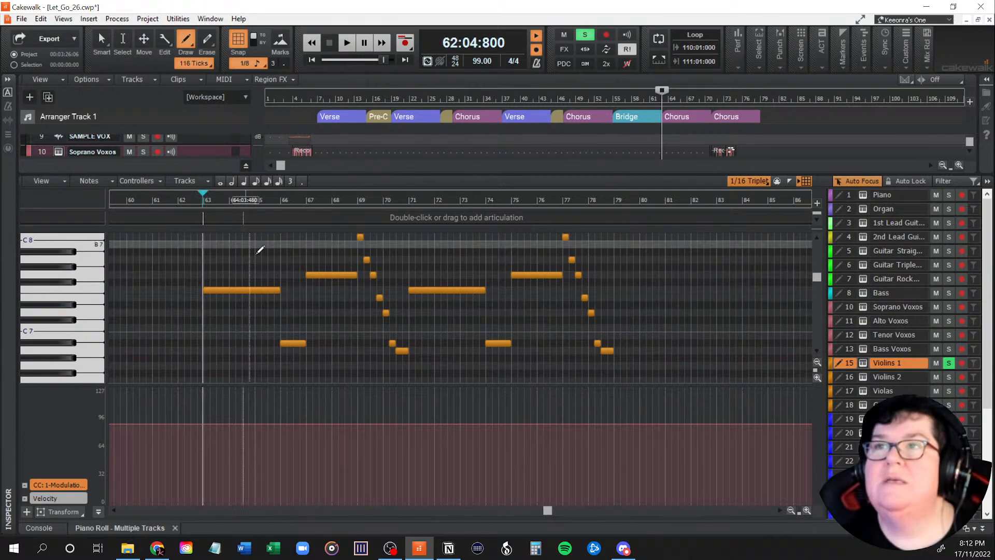
left_click_drag(547, 512, 525, 490)
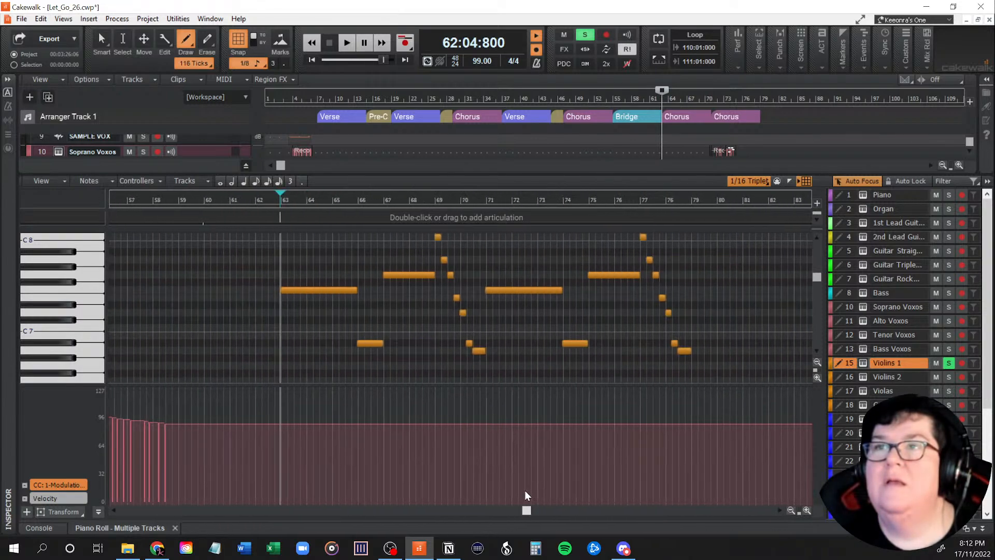
left_click(712, 98)
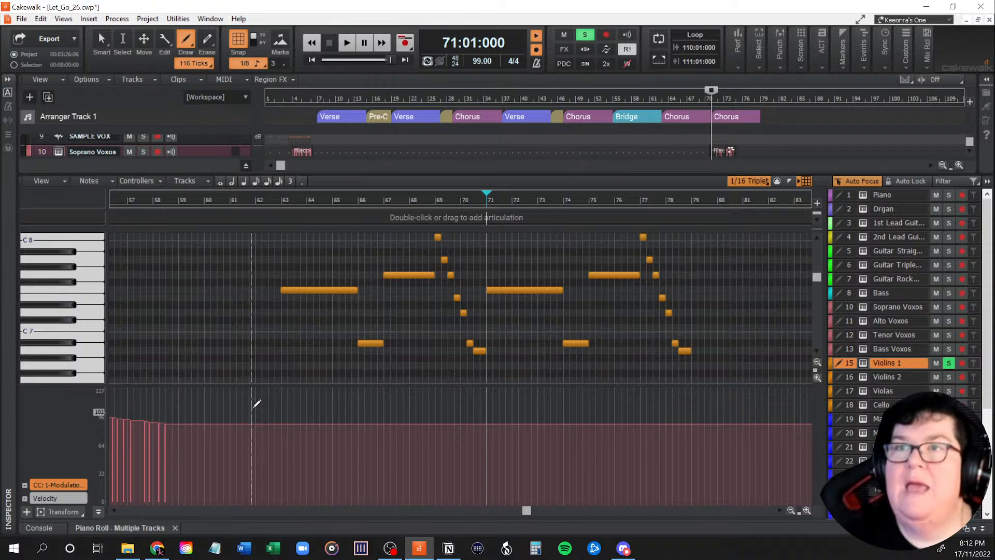
Draw a modulation curve from about measure 62 to 83 with stronger swells after measure 71, and play it back from measure 62.
scroll(302, 280, "up", 2)
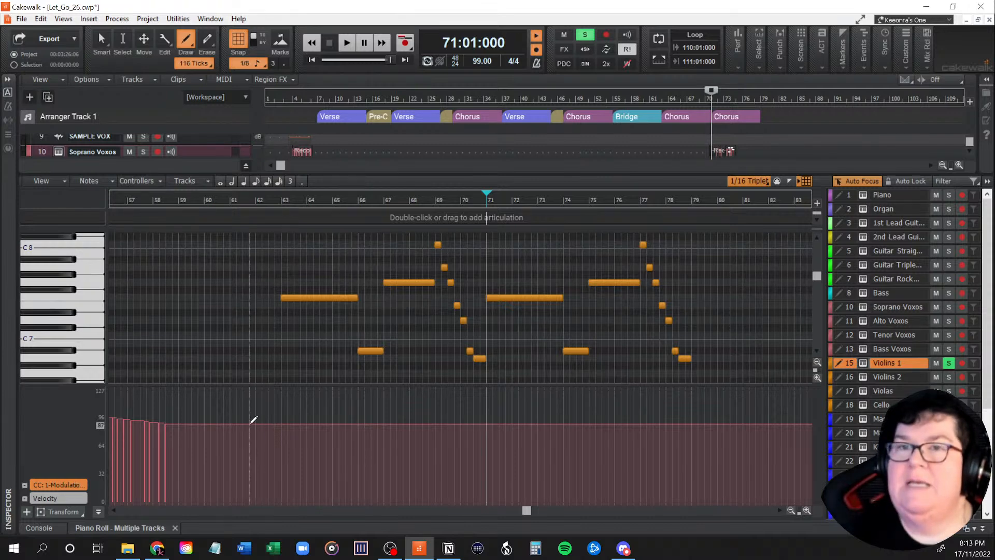
mouse_move(249, 420)
left_mouse_down()
mouse_move(369, 403)
mouse_move(471, 415)
mouse_move(562, 394)
mouse_move(646, 397)
mouse_move(807, 427)
left_mouse_up()
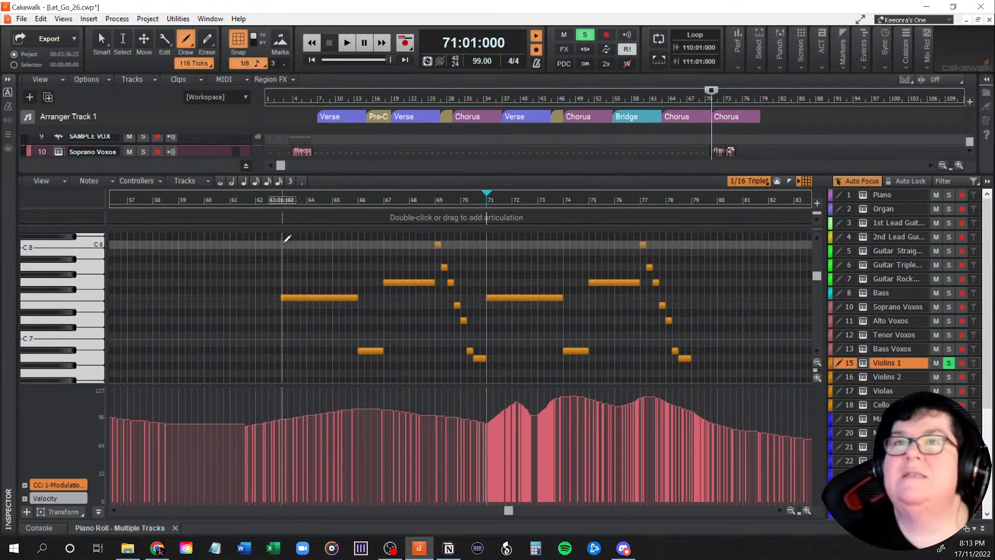
left_click(255, 197)
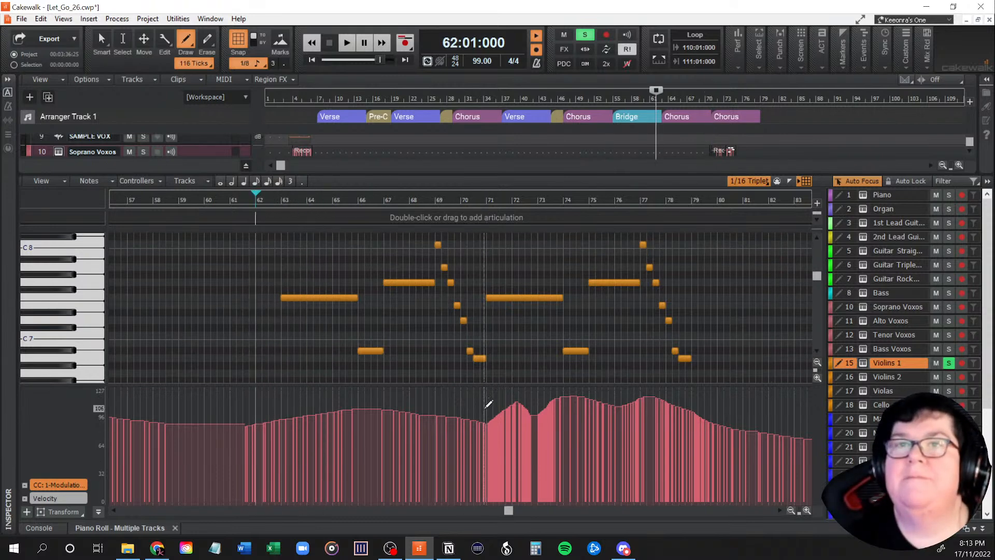
key("space")
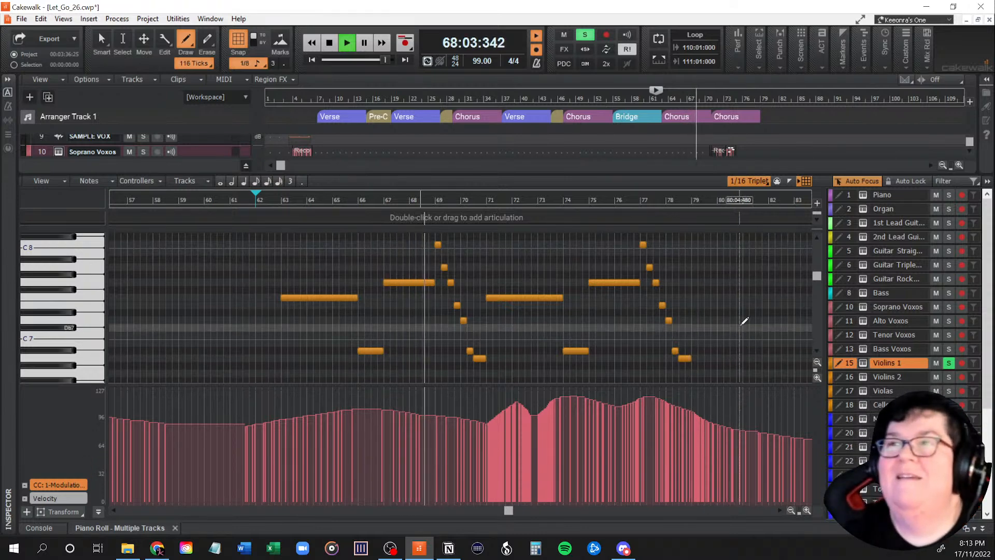
scroll(744, 323, "up", 1)
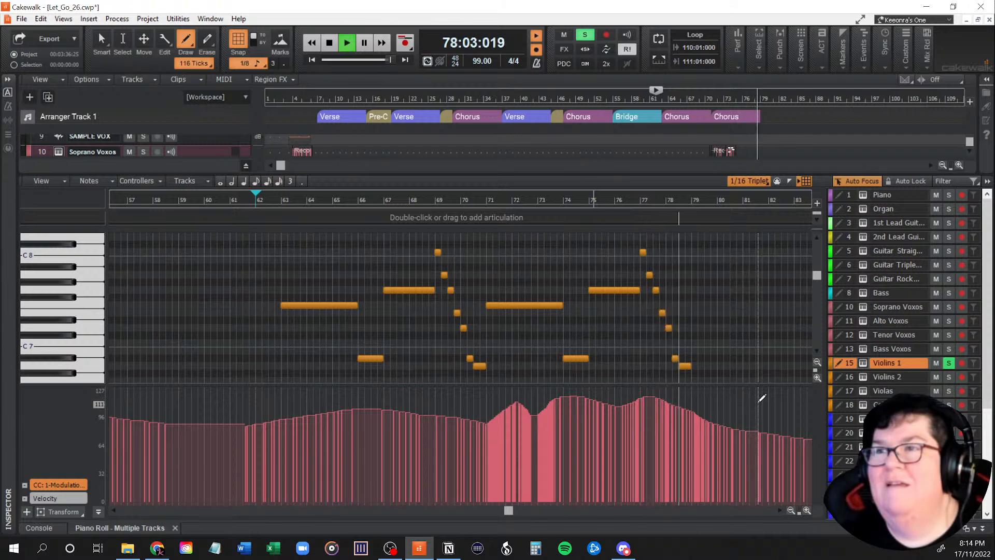
key("space")
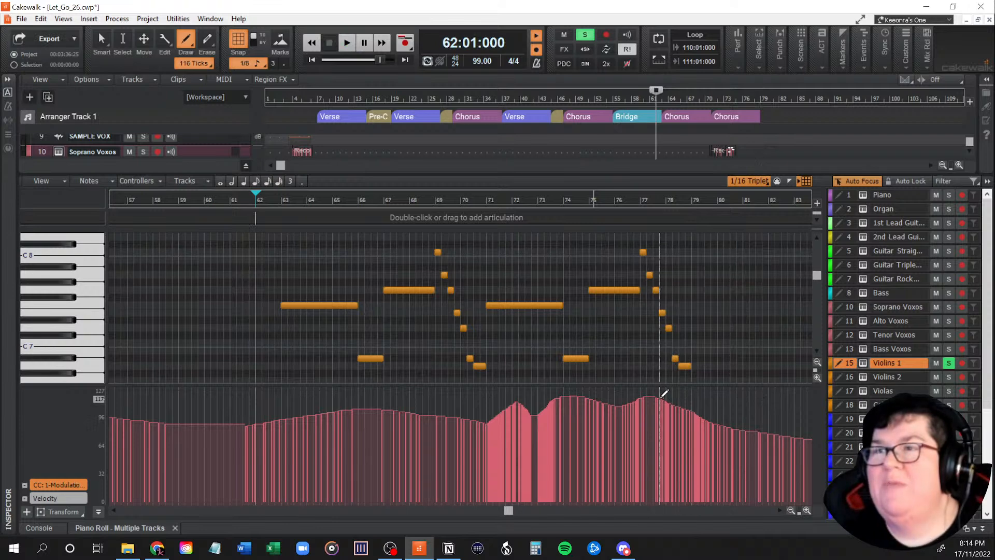
Redraw the end of the modulation curve as a steeper fade from about measure 78 to 83, and play it back from measure 76.
left_click_drag(664, 394, 811, 486)
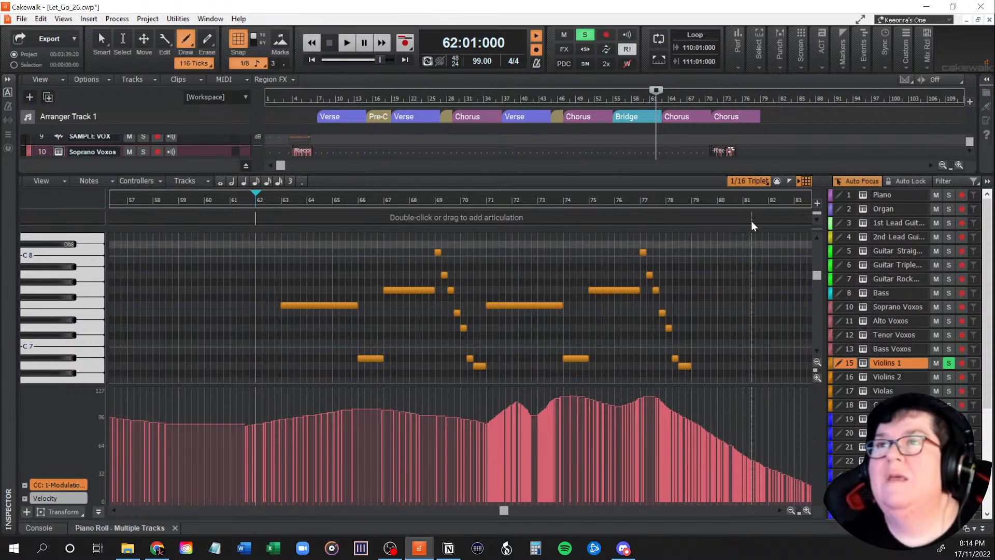
left_click(624, 202)
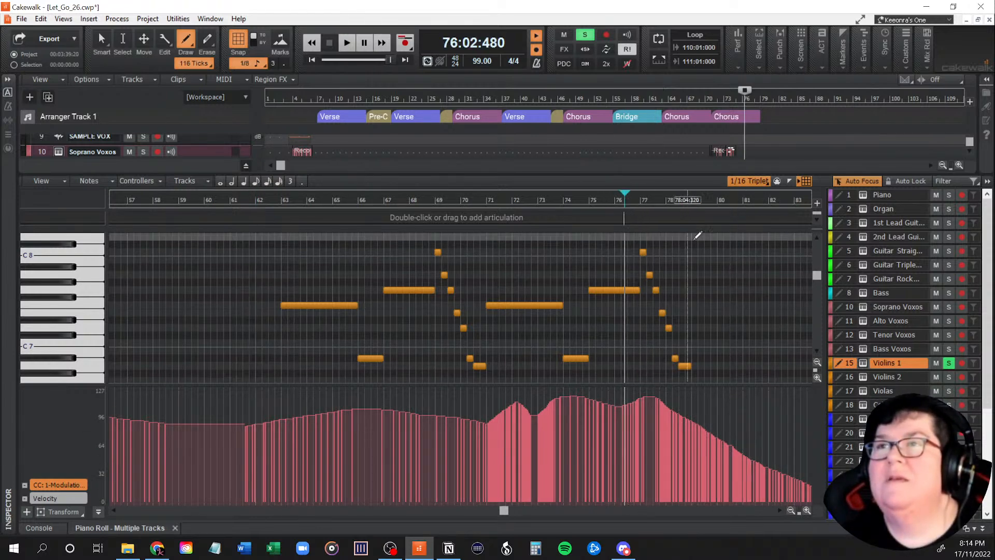
key("space")
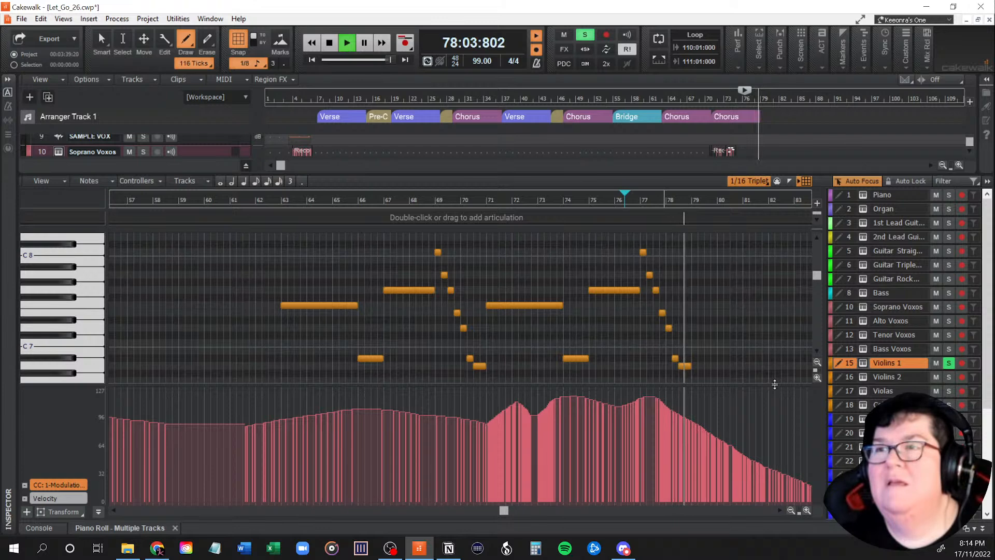
key("space")
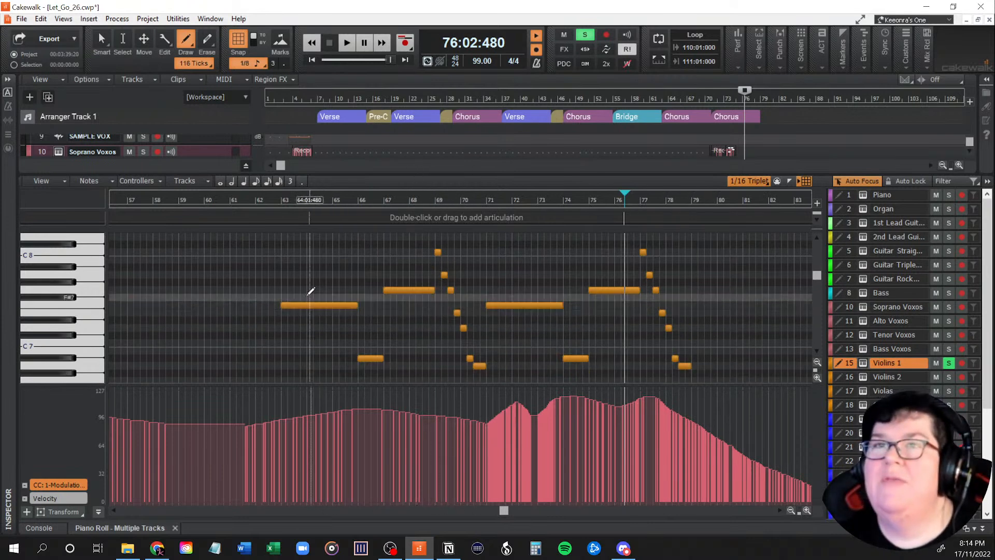
Turn off solo on Violins 1 and play the full arrangement from just before measure 63.
left_click(275, 199)
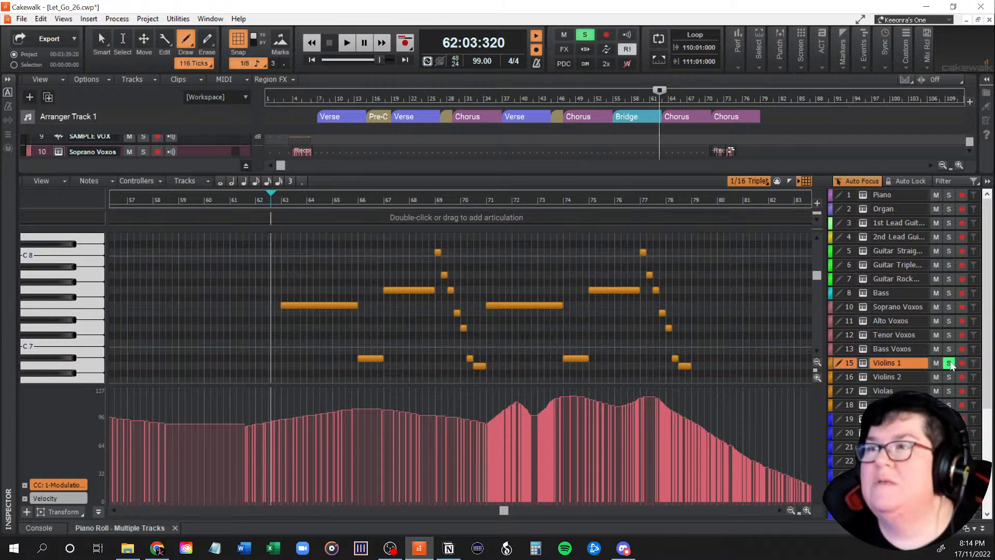
left_click(951, 366)
key("space")
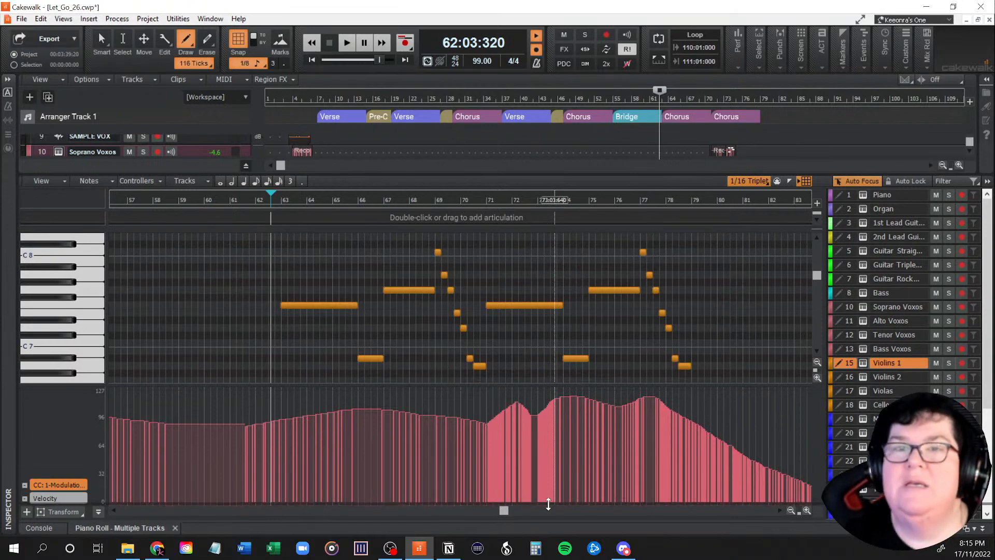
Collapse the Piano Roll to show the full track view, and open the Volume automation lane of Violins 1.
left_click_drag(548, 504, 546, 504)
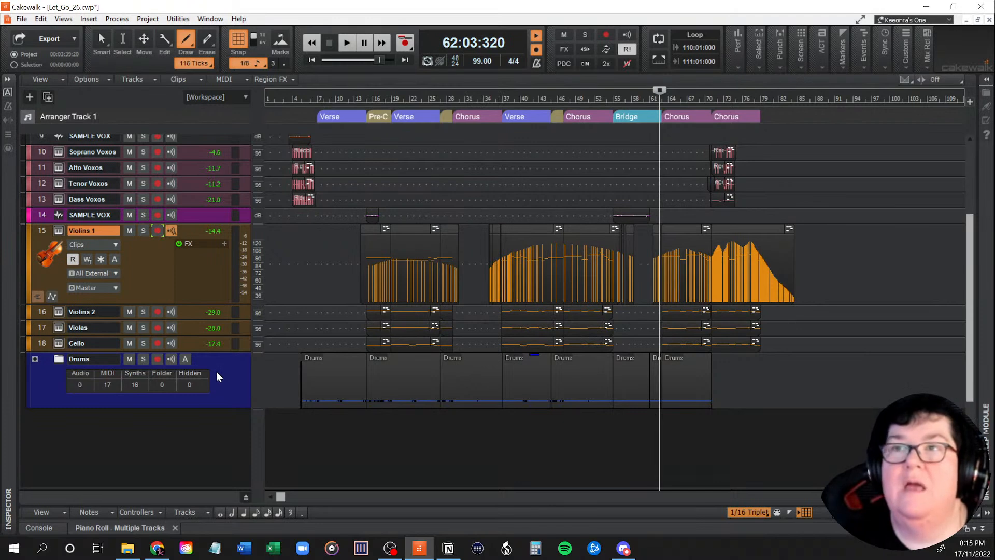
left_click(51, 296)
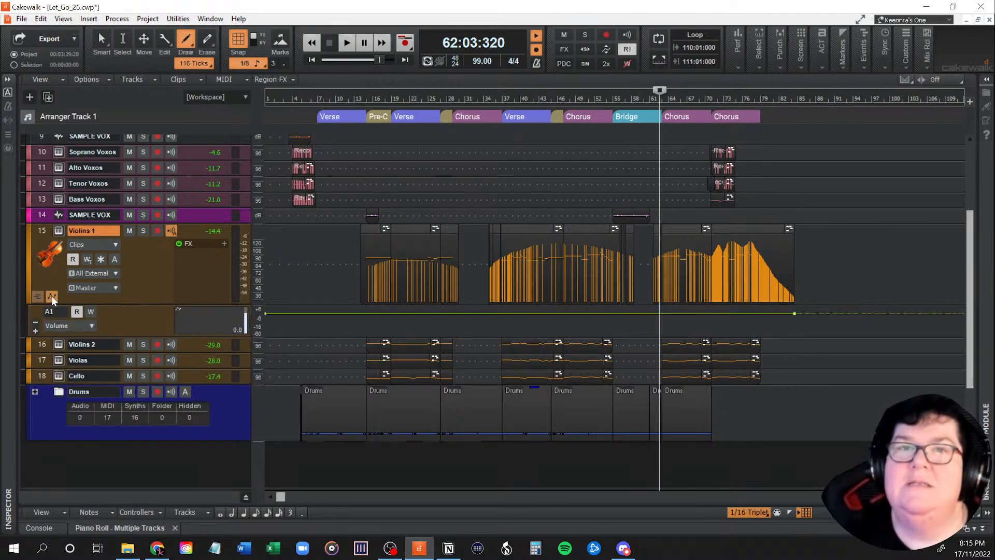
Examine the parameters that the automation lane of Violins 1 offers, including the plug-in entries, leaving Volume selected.
left_click(126, 322)
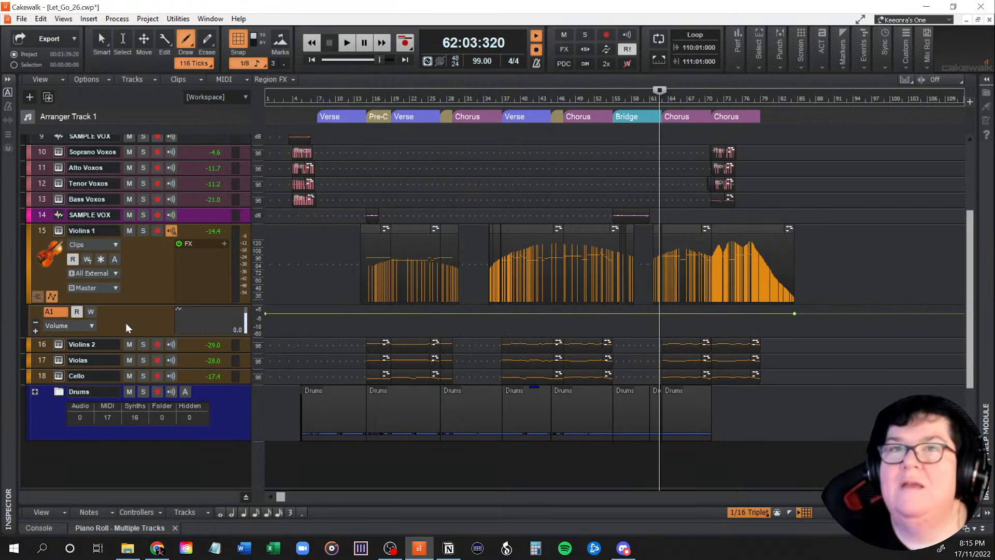
left_click(52, 295)
left_click(52, 295)
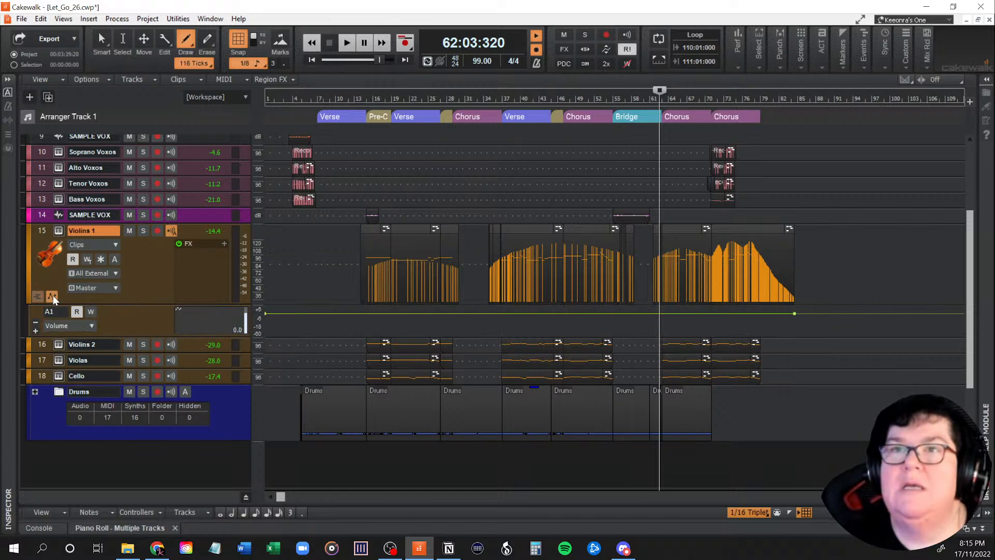
left_click(91, 325)
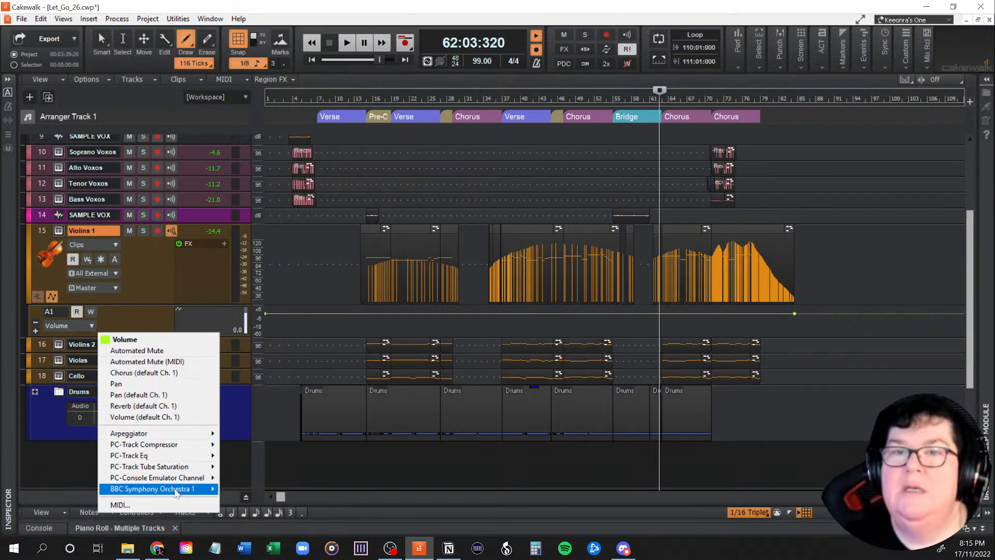
mouse_move(176, 492)
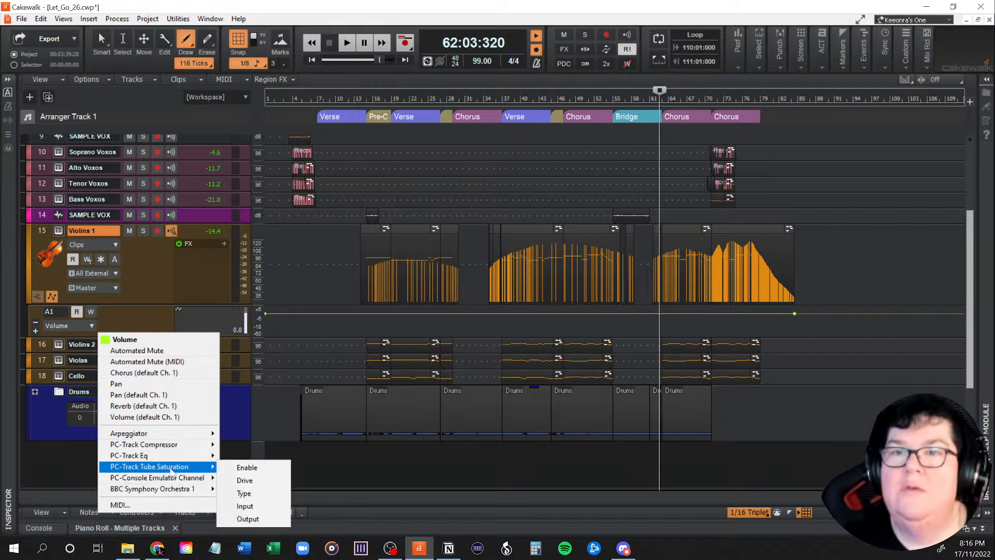
mouse_move(166, 460)
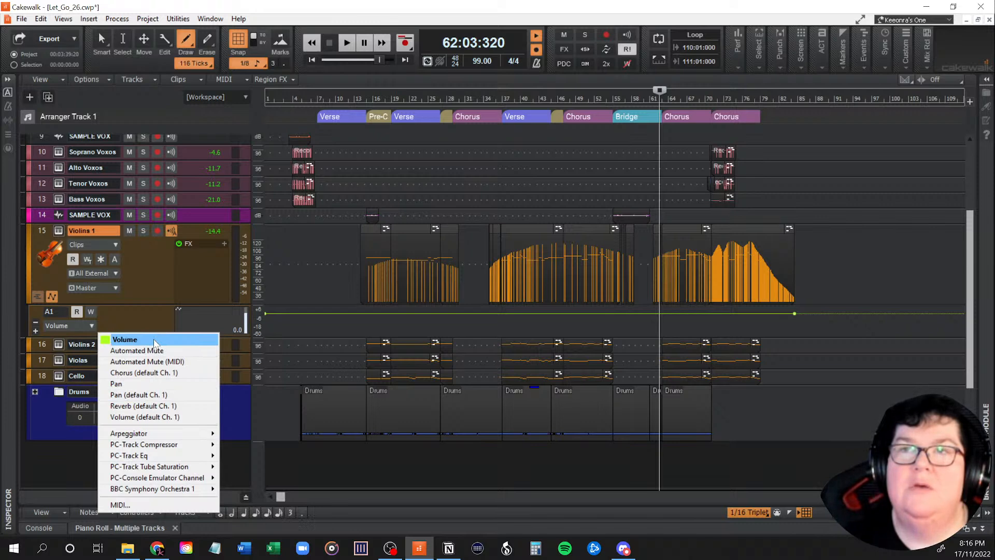
left_click(144, 283)
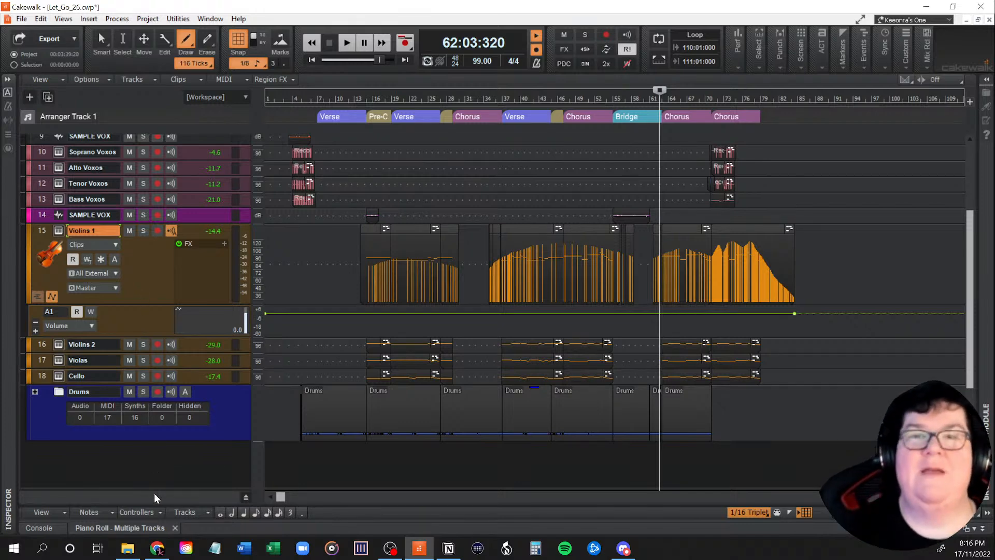
Open the Piano Roll for Violins 1 and check the commands available for its CC 1 modulation lane.
left_click(141, 526)
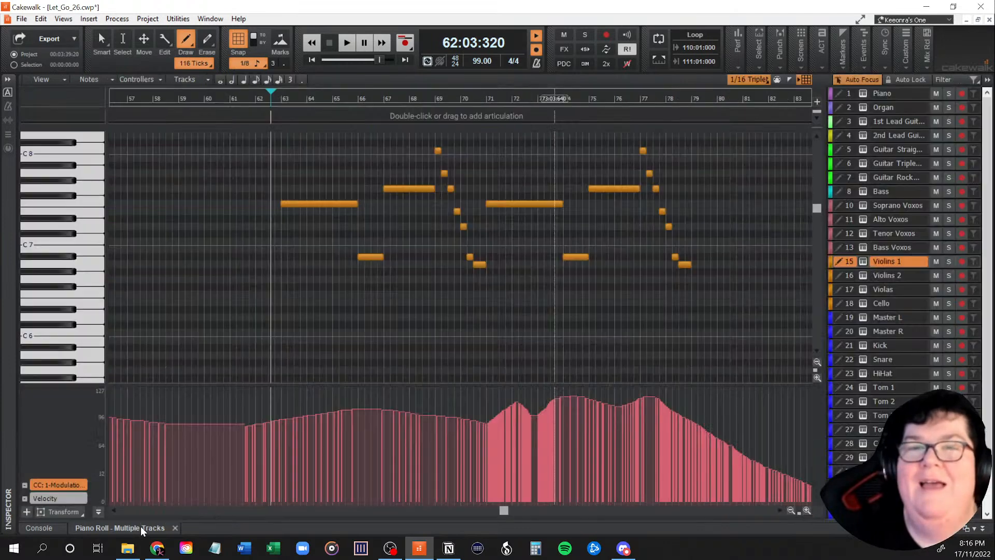
scroll(235, 304, "down", 5)
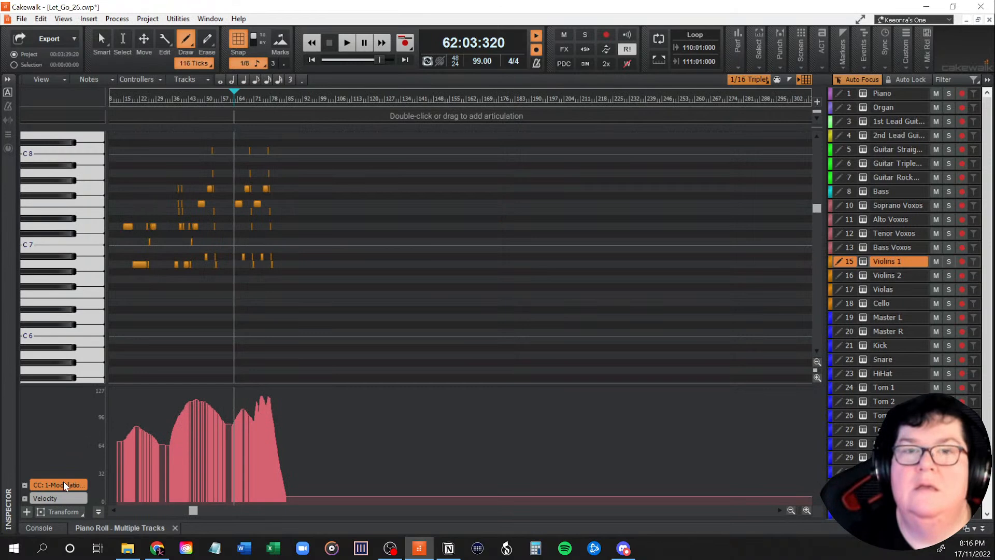
left_click_drag(193, 510, 92, 506)
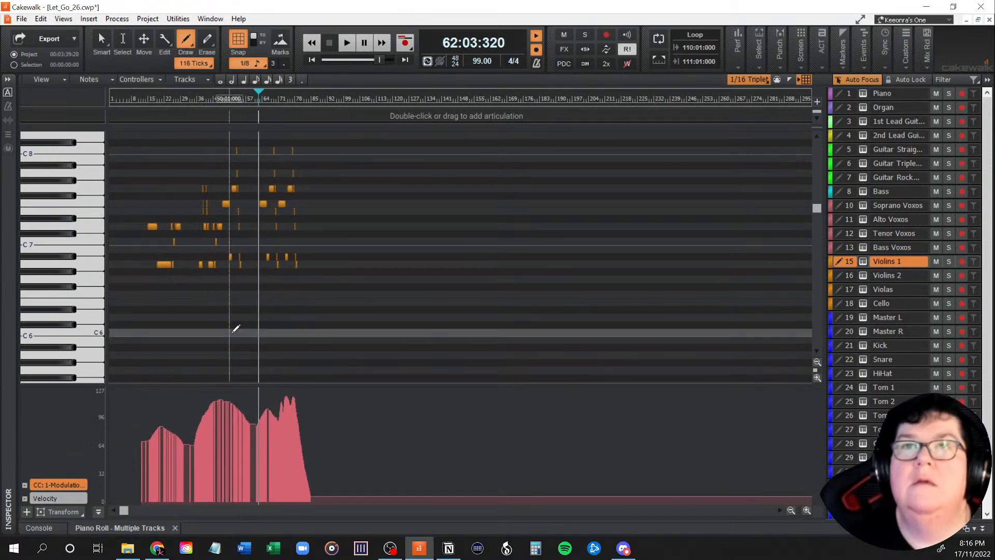
right_click(68, 486)
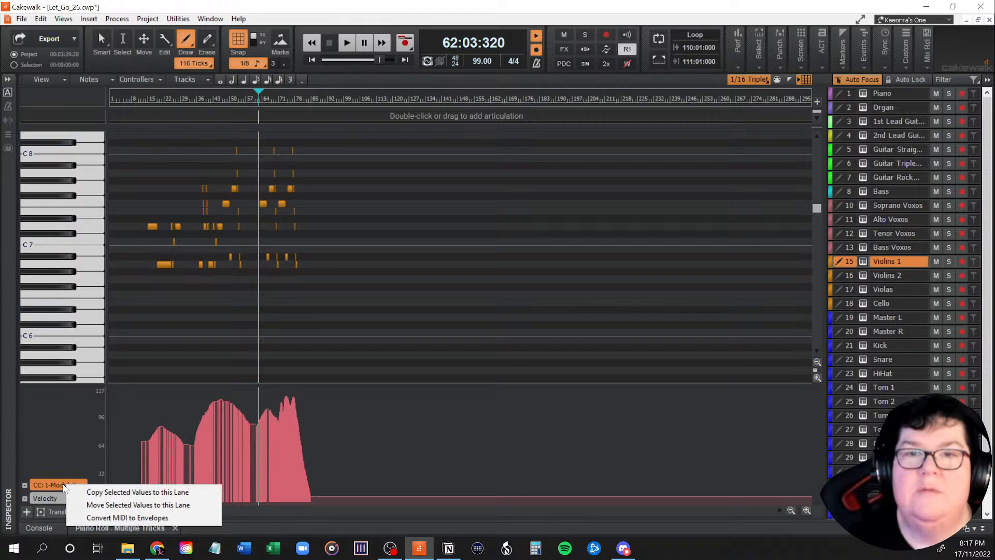
left_click(326, 424)
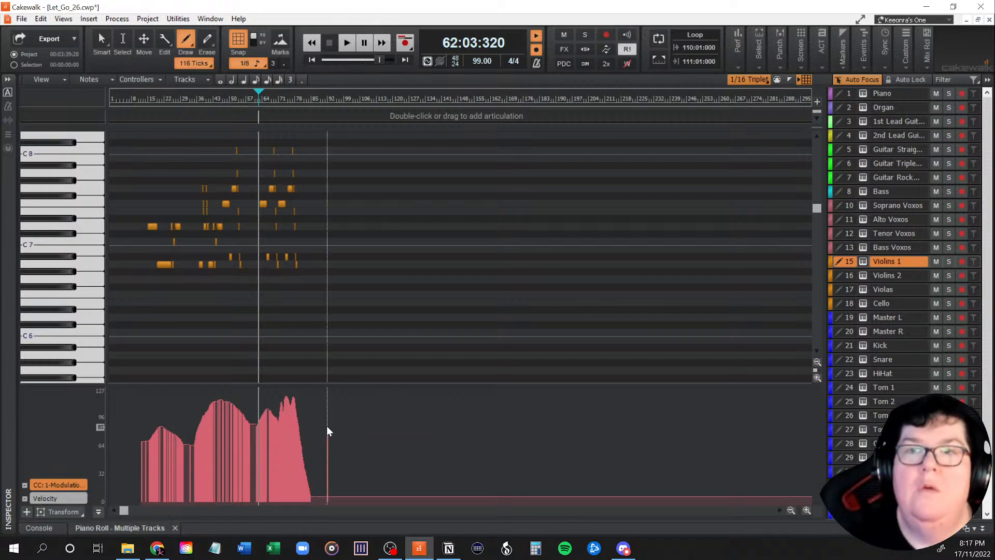
left_click(327, 426)
key("ctrl+z")
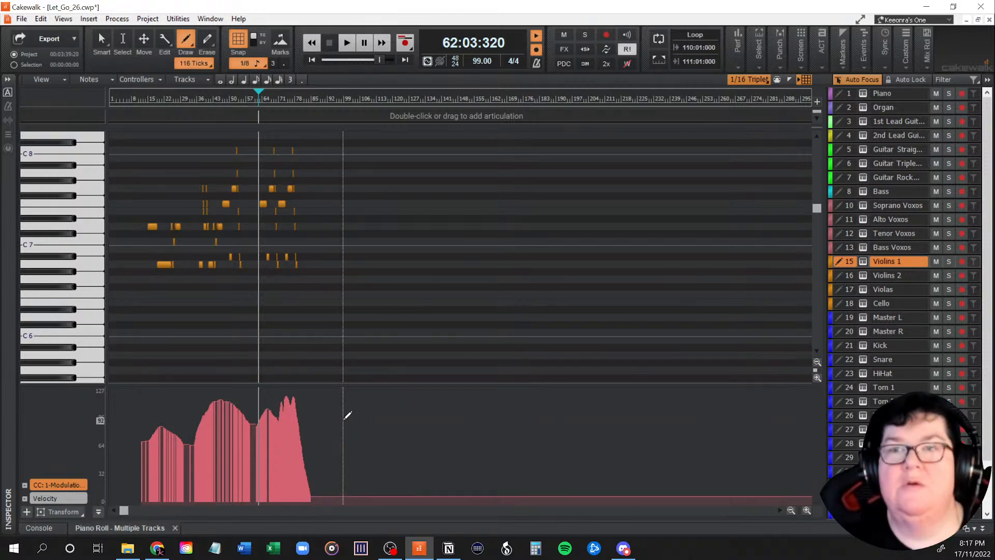
Try to copy the whole Violins 1 modulation curve into Violins 2 at 11:03:000, and undo the paste.
key("t")
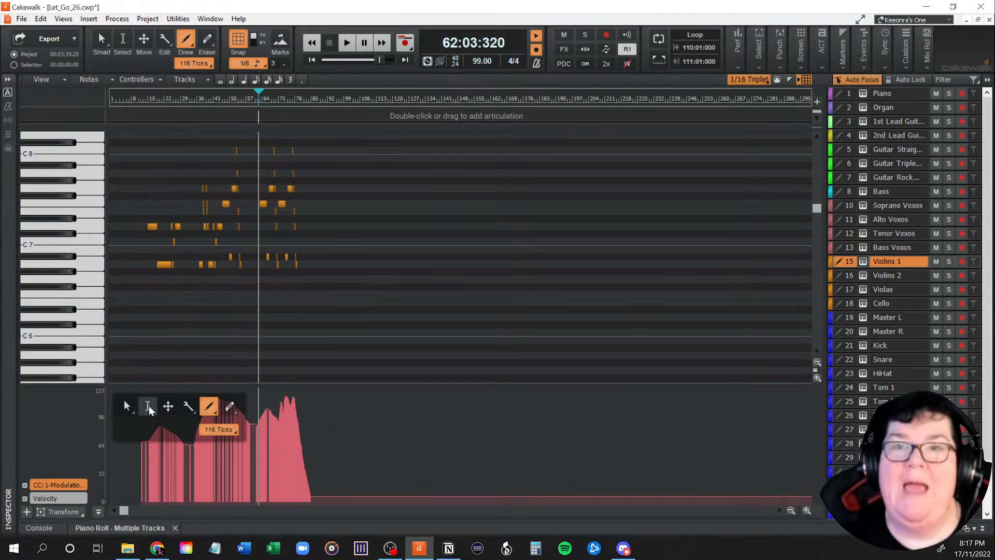
left_click(149, 406)
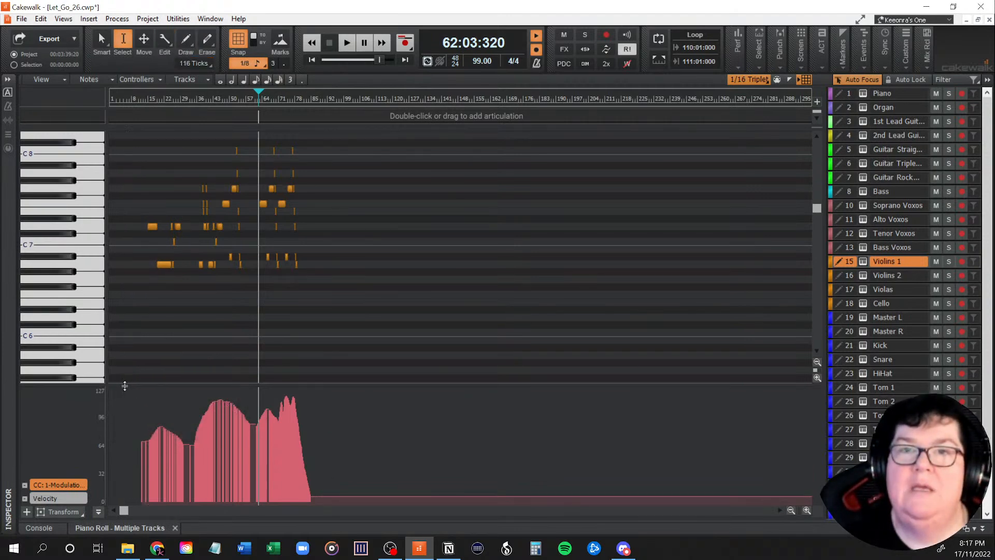
left_click_drag(138, 393, 341, 511)
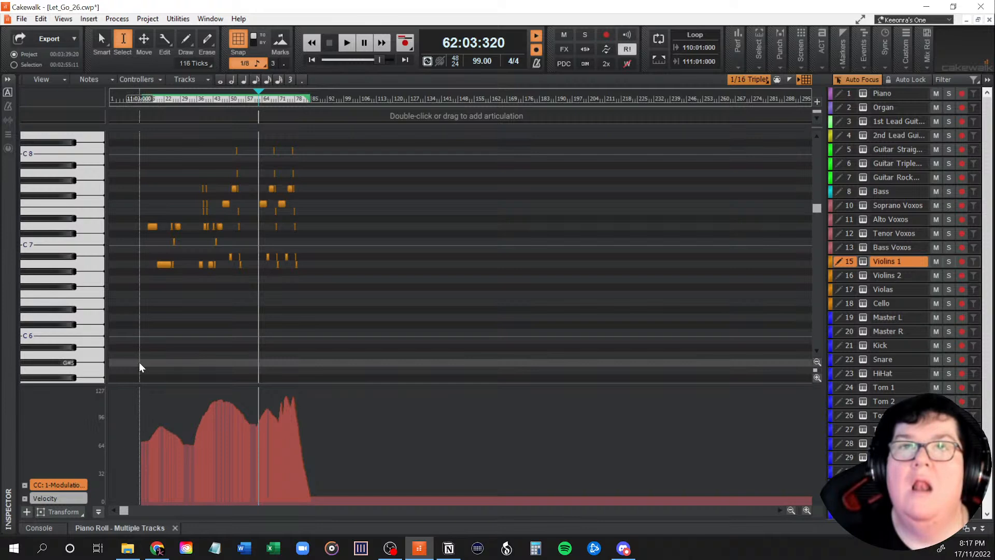
left_click(139, 362)
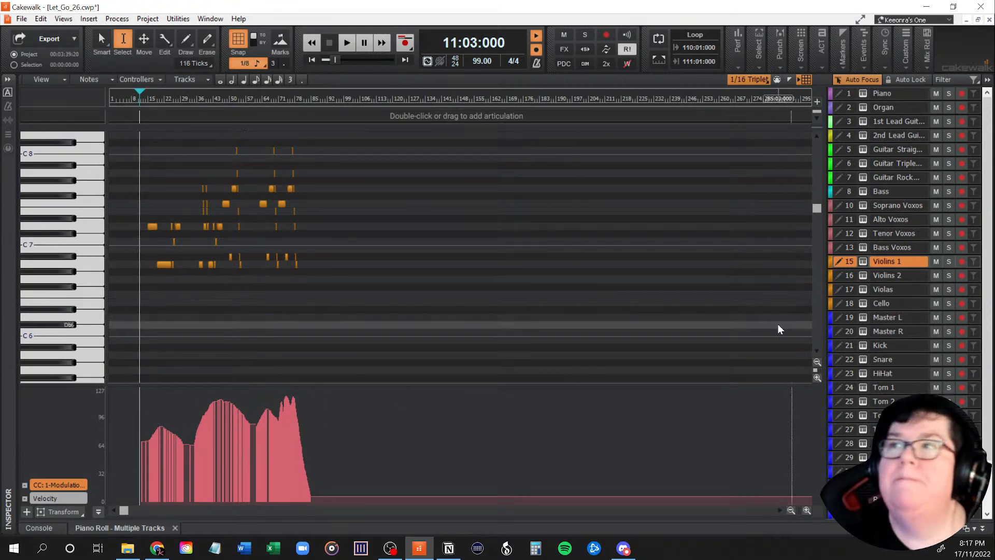
left_click(847, 275)
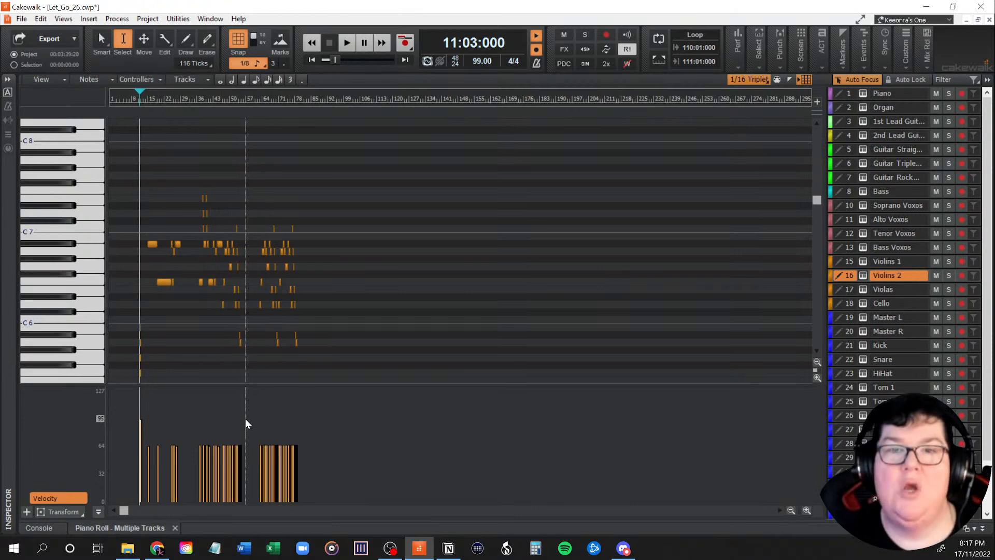
key("ctrl+z")
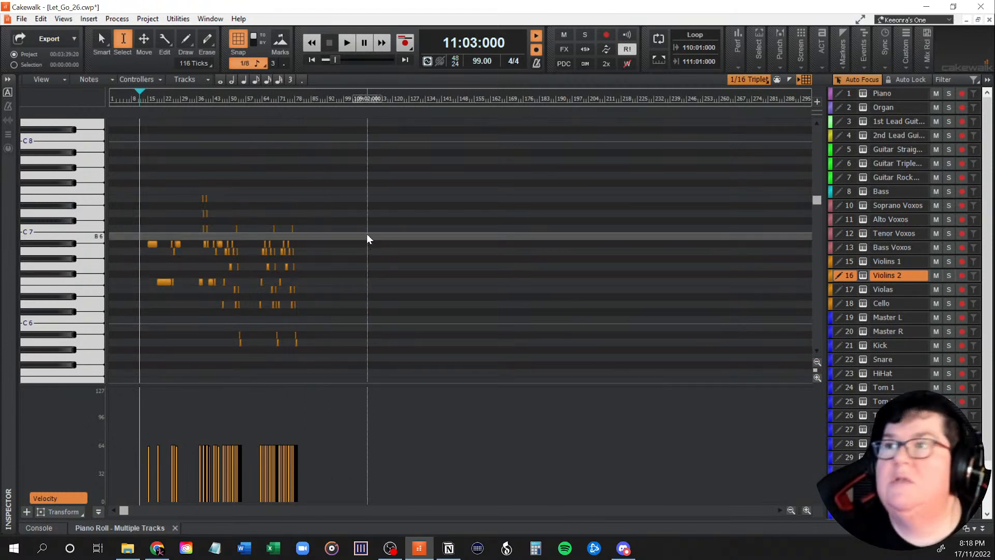
Arm Violins 2 and record briefly from 11:03:000 to create a CC 1 modulation lane, and show that lane.
left_click(963, 277)
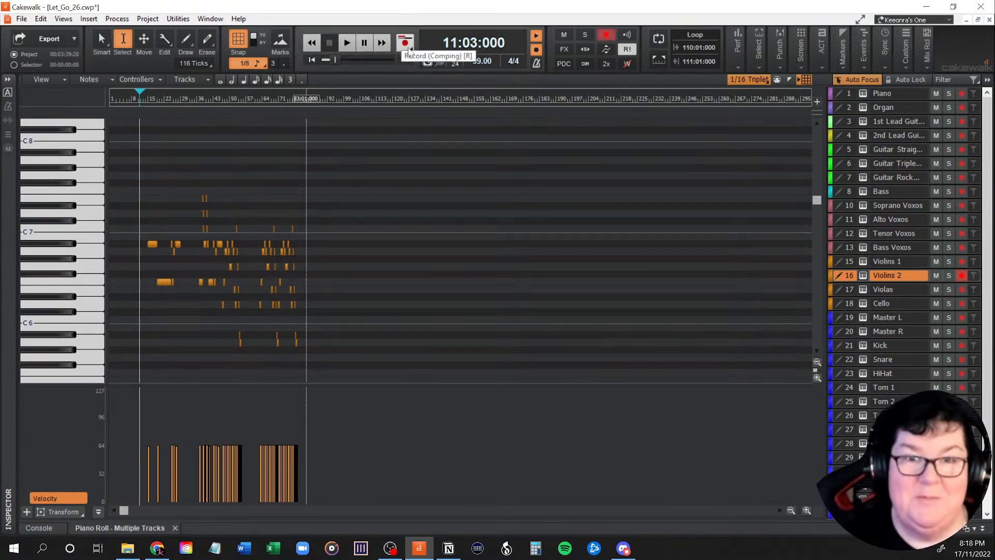
left_click(407, 47)
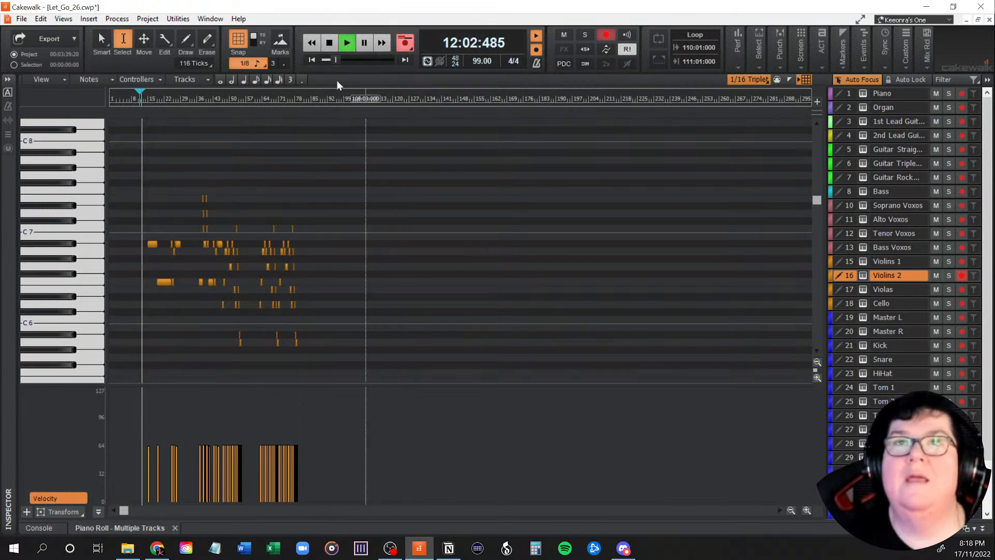
left_click(329, 42)
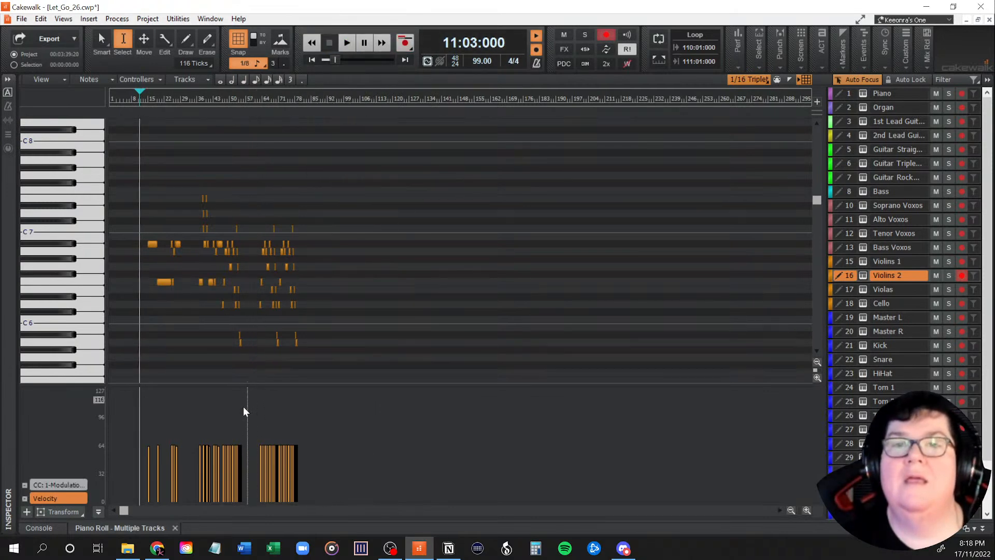
left_click(72, 483)
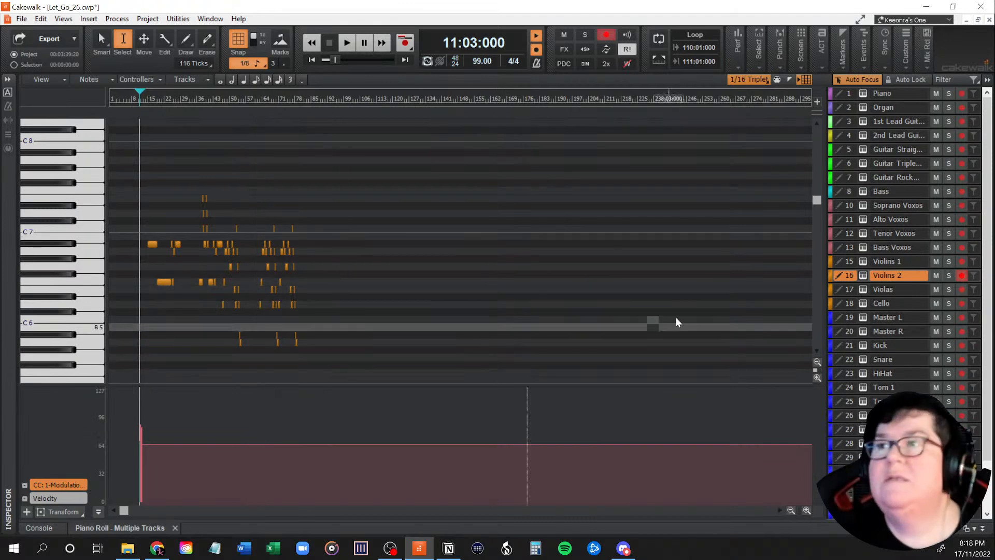
Try to convert the Violins 1 modulation values from MIDI to envelopes, and undo the conversion.
left_click(843, 263)
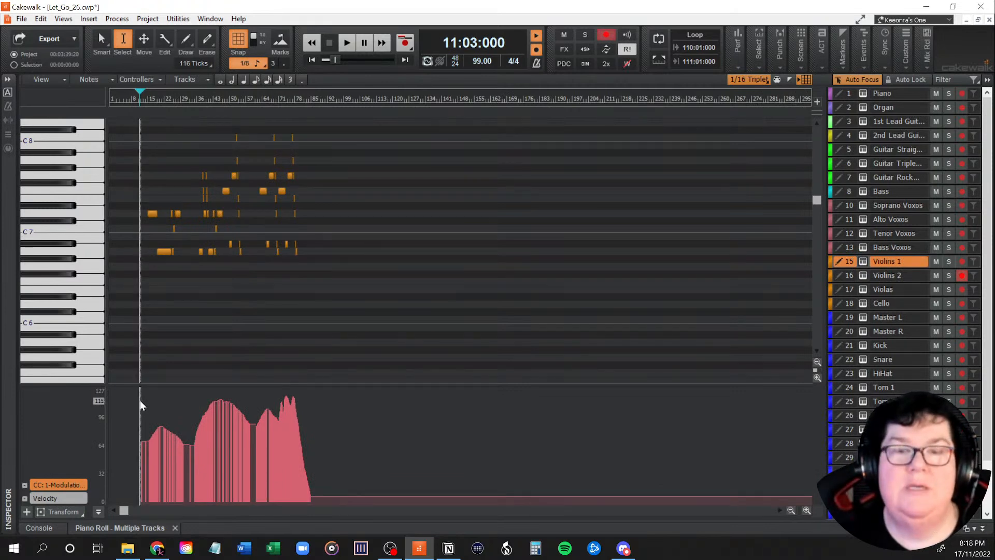
key("t")
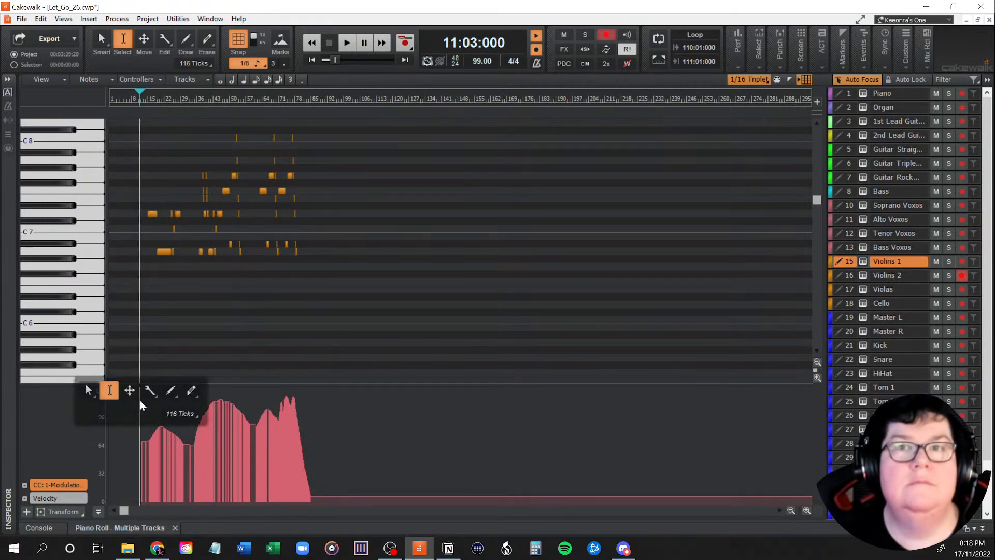
key("Escape")
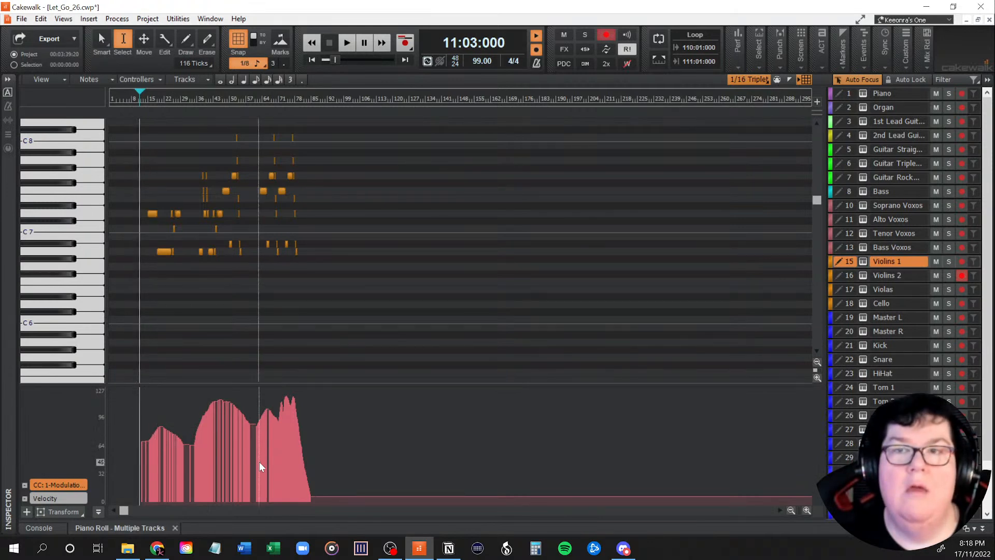
right_click(77, 485)
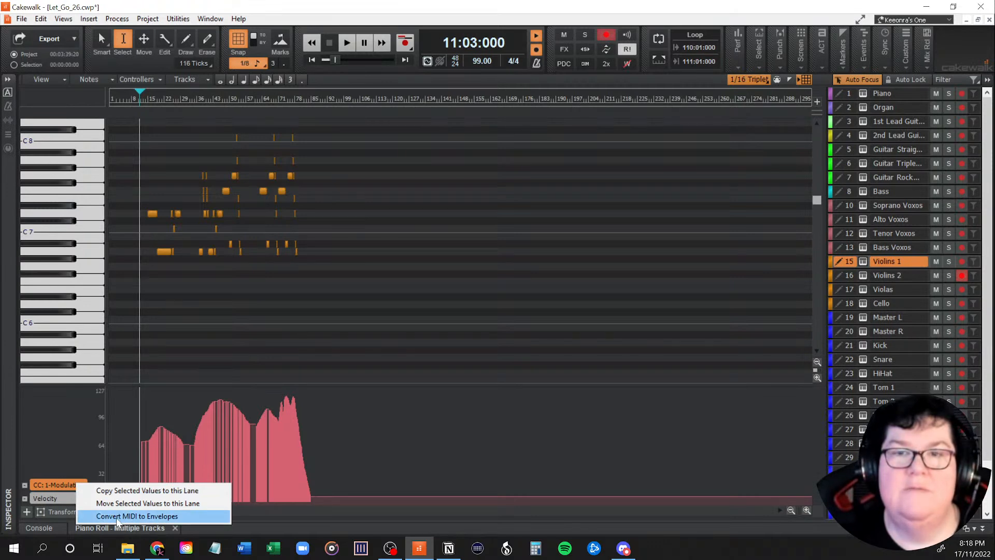
left_click(137, 516)
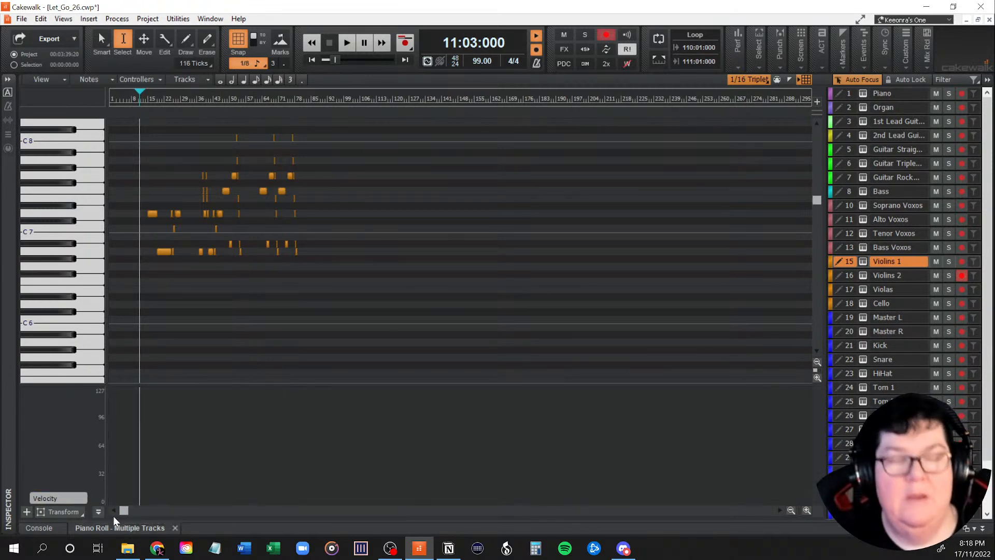
key("ctrl+z")
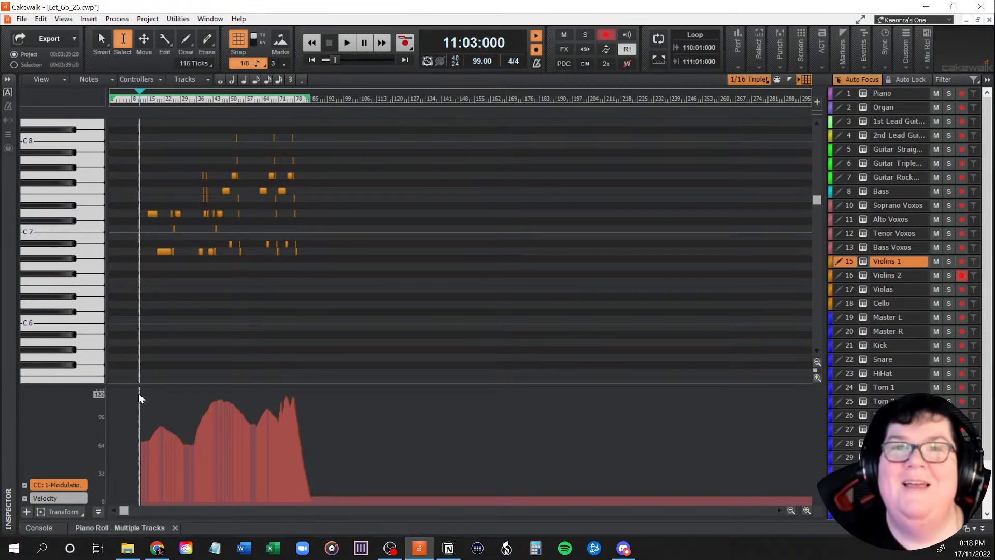
Select the Violins 1 modulation curve, turn on Transform for its lane and set it to Mask Mode.
left_click_drag(139, 393, 372, 517)
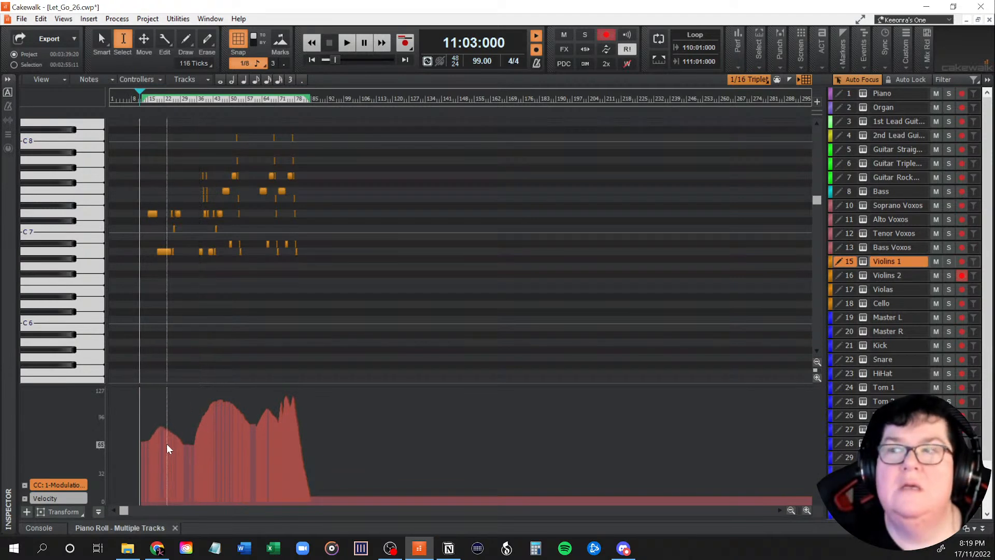
left_click(69, 513)
left_click(69, 513)
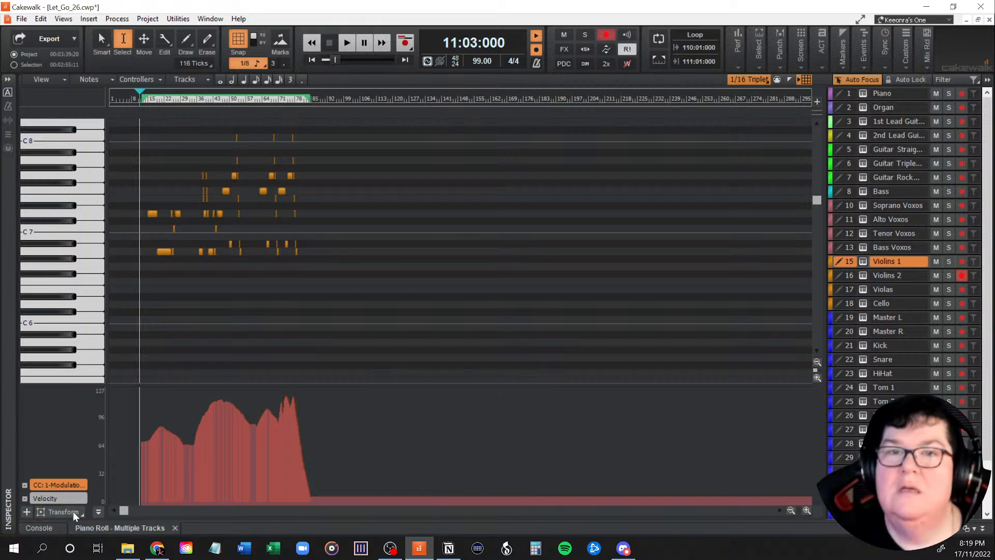
left_click(80, 512)
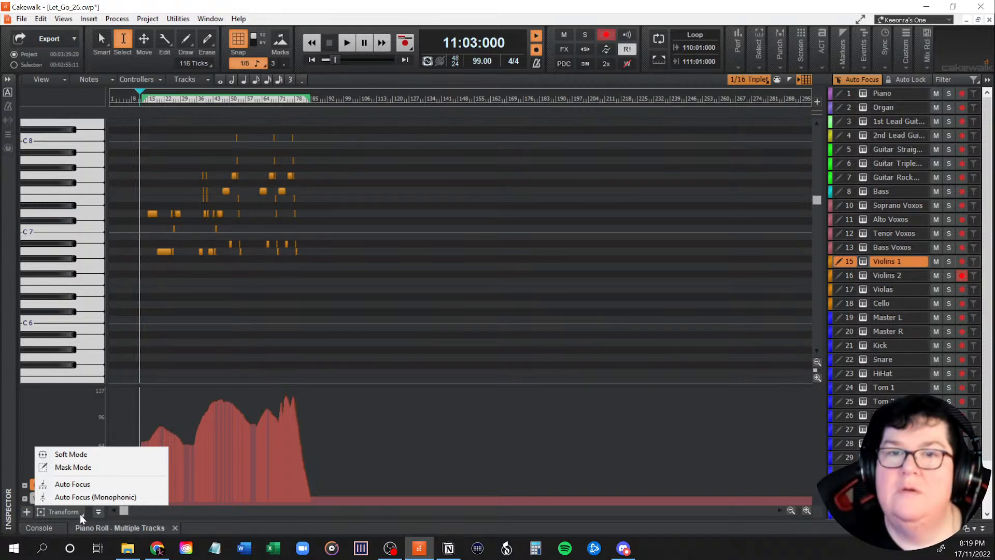
left_click(83, 514)
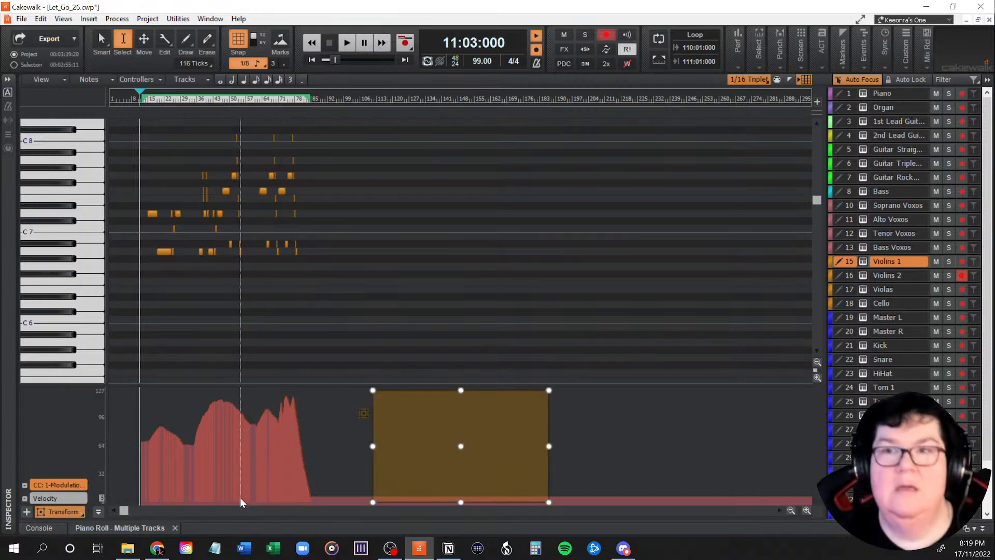
left_click(229, 505)
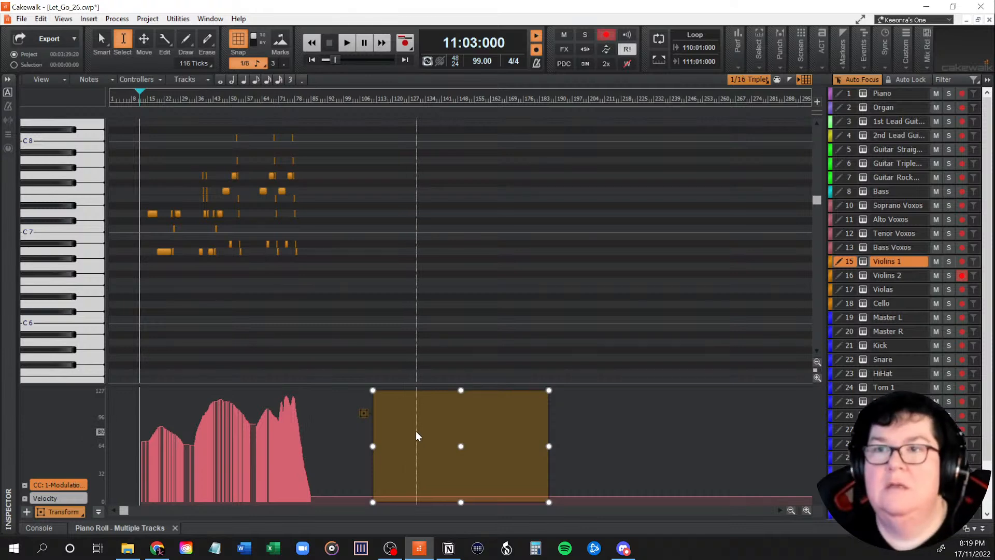
left_click(82, 513)
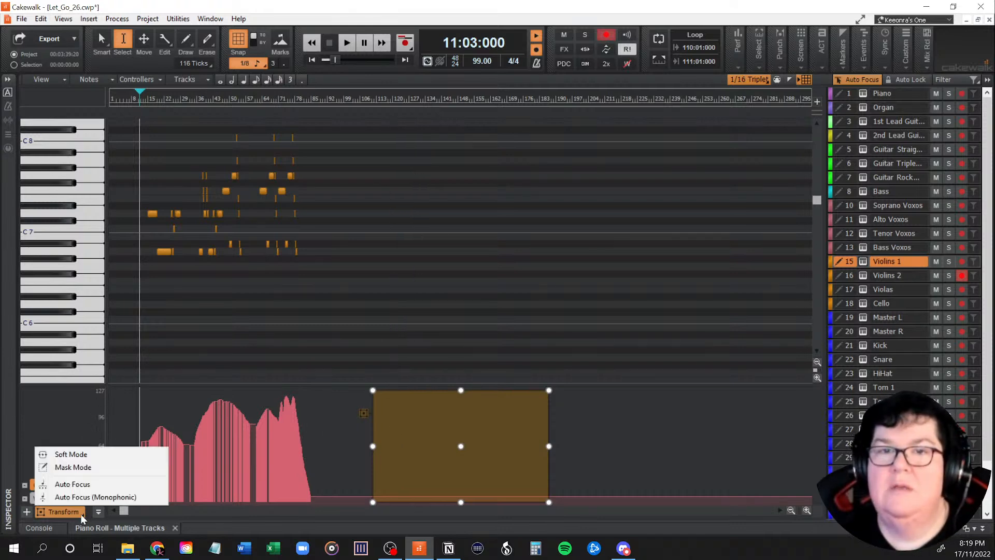
left_click(76, 466)
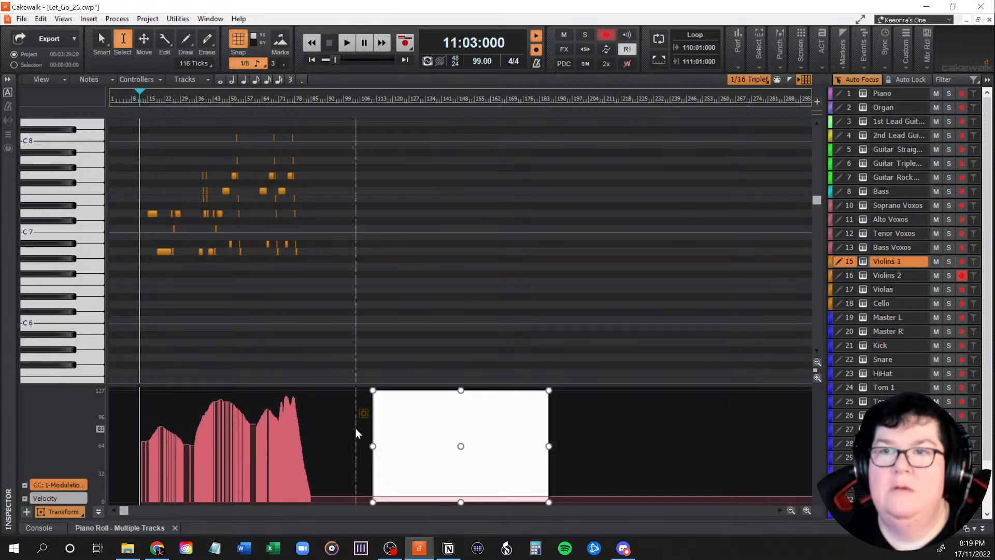
Turn off Transform for the Violins 1 modulation lane, and open the dialog for adding a controller lane, cancelling it.
left_click(47, 511)
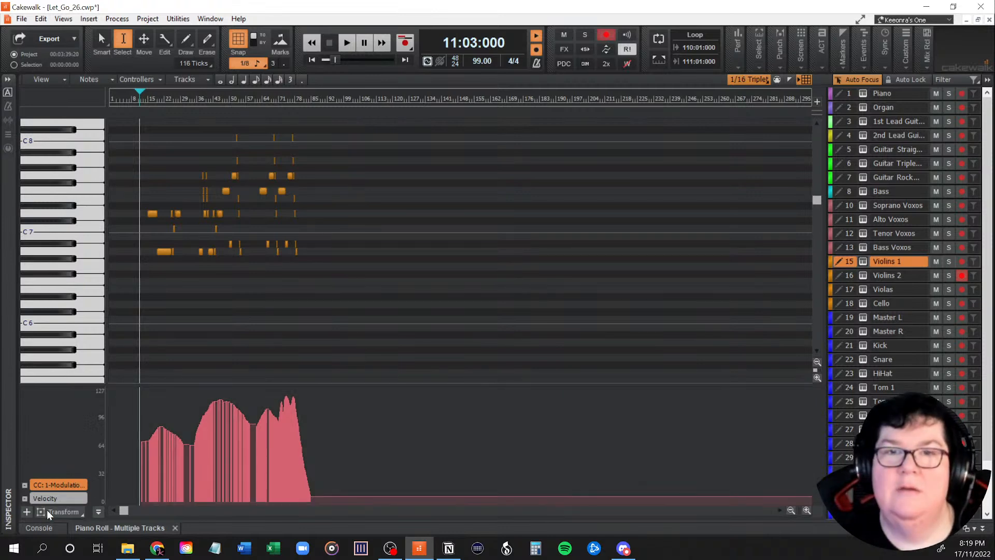
left_click(26, 512)
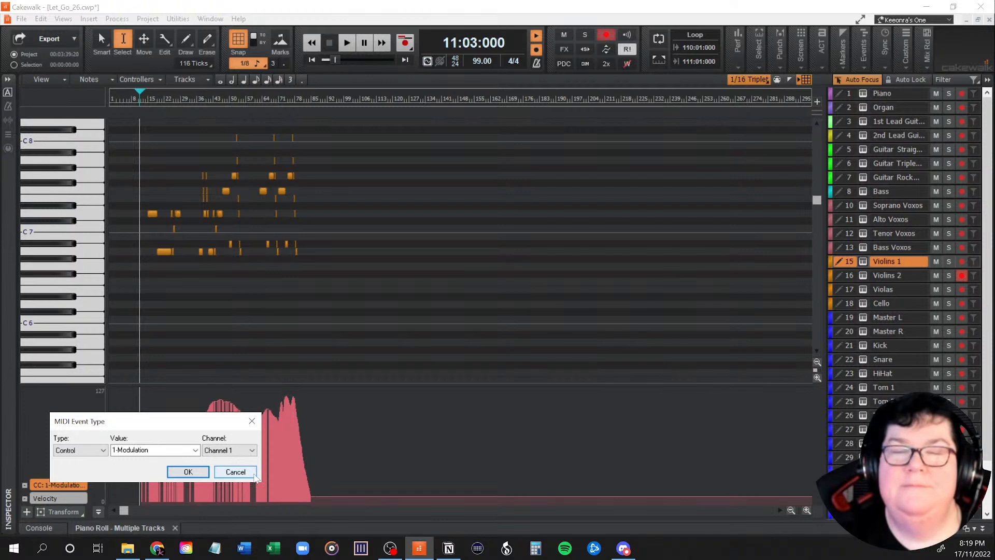
left_click(236, 471)
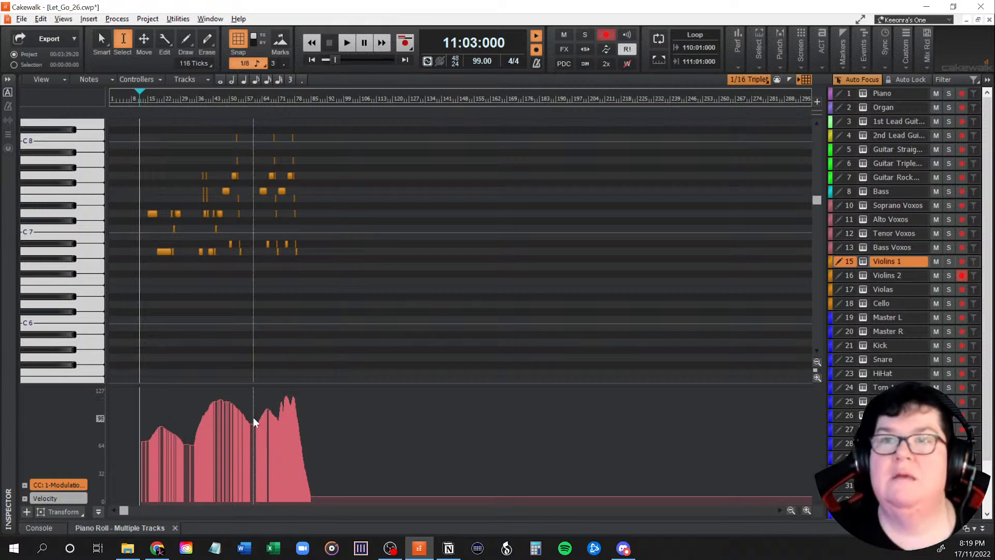
Compare the opening measures of Violins 1 and Violins 2, and record a short CC 1 modulation pass on Violins 2 from 11:03:000.
scroll(282, 330, "up", 5)
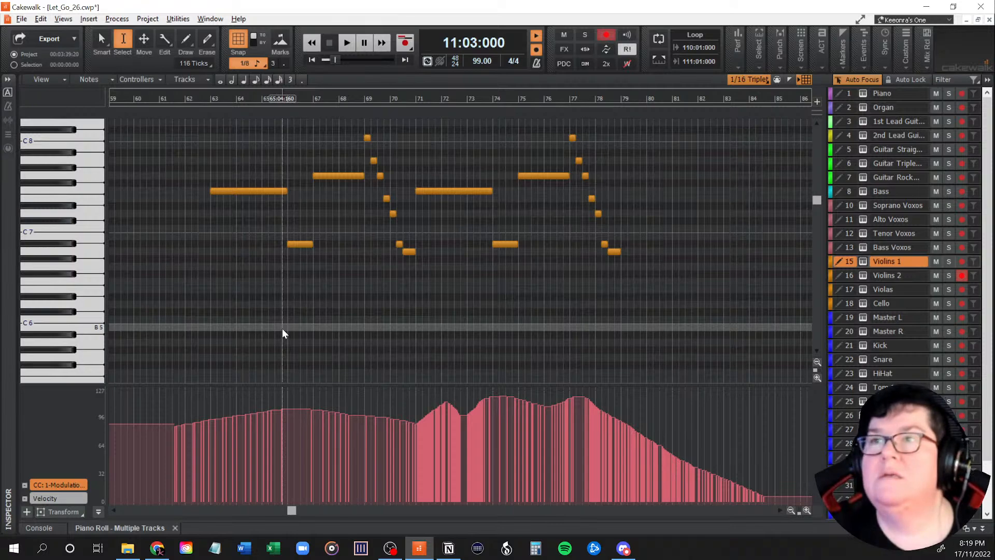
scroll(282, 329, "down", 2)
scroll(282, 329, "up", 2)
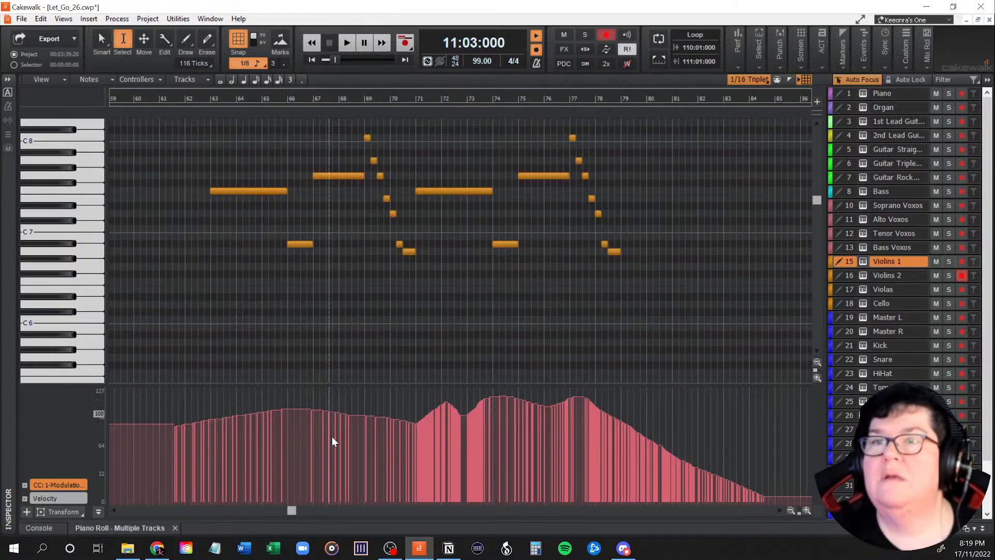
left_click_drag(292, 510, 152, 520)
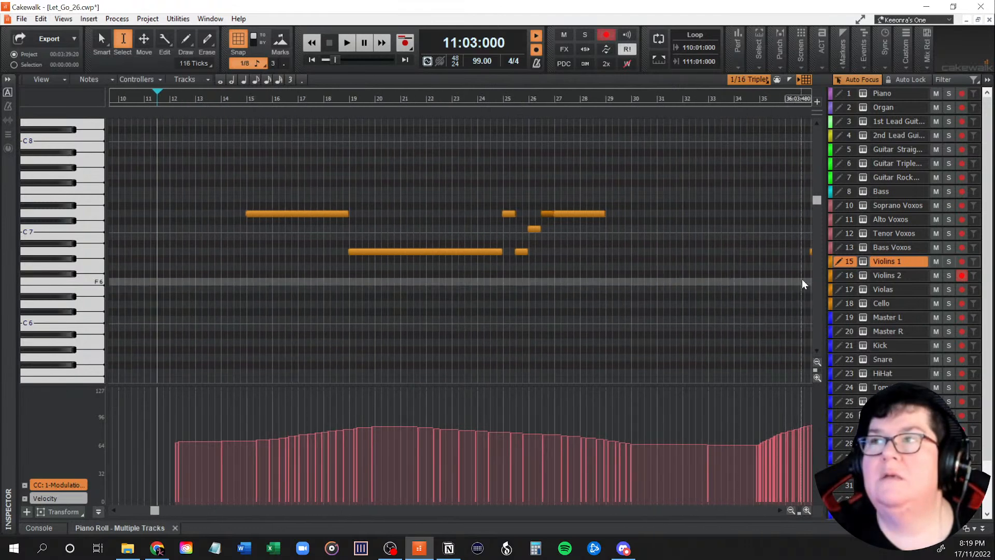
left_click(849, 276)
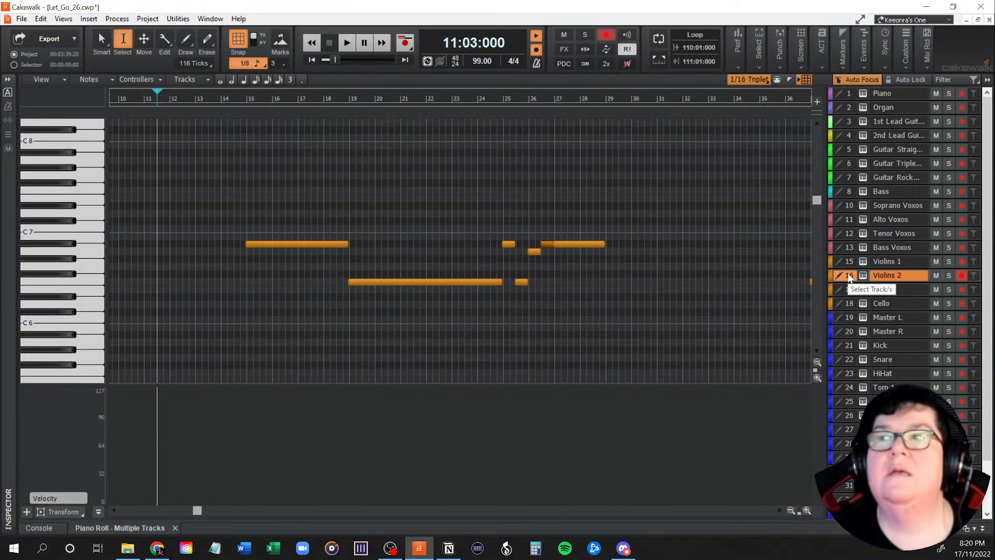
left_click(850, 263)
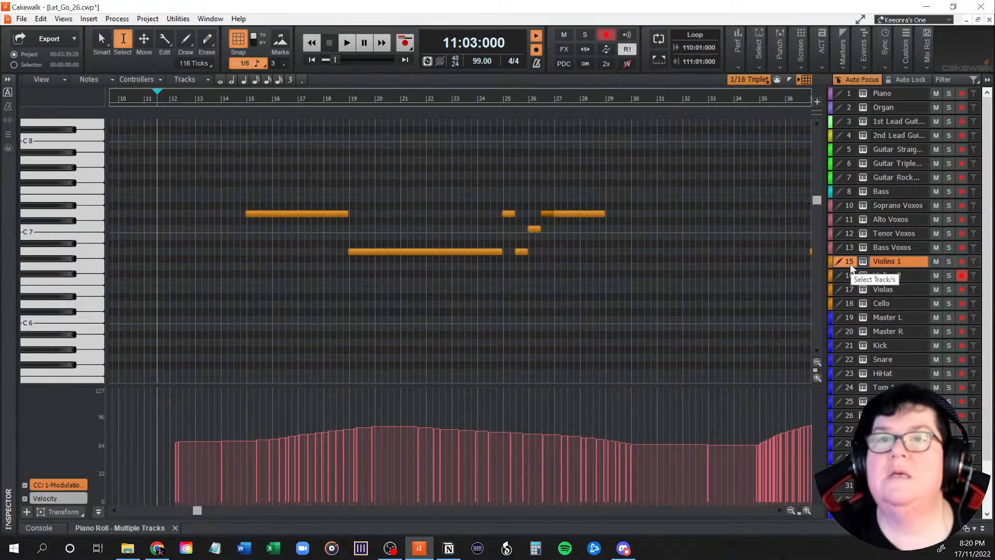
left_click(850, 277)
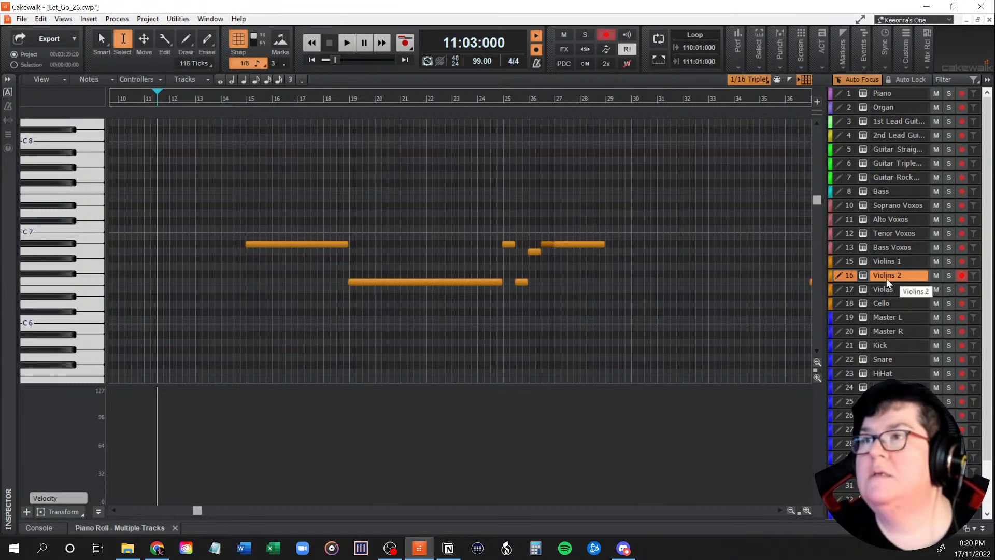
left_click(405, 44)
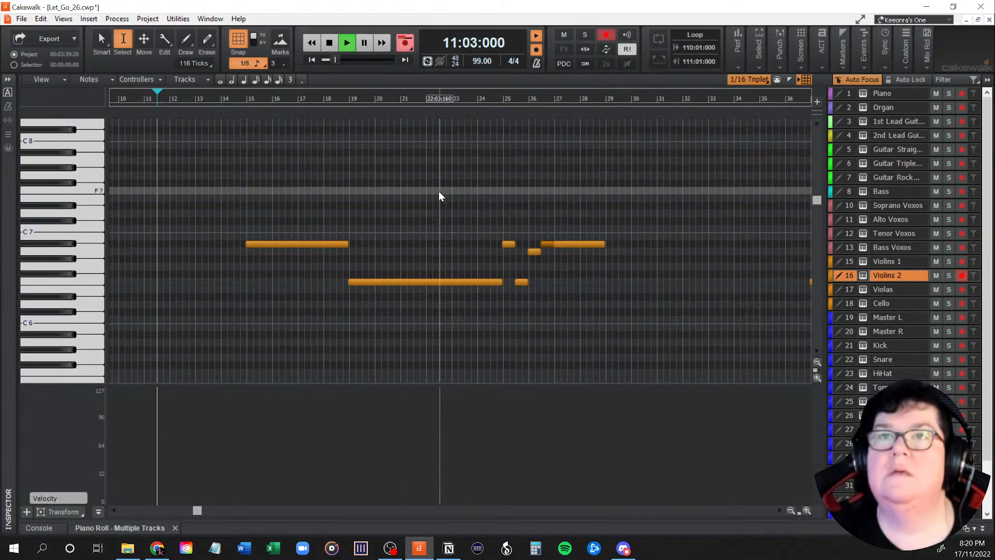
left_click(330, 44)
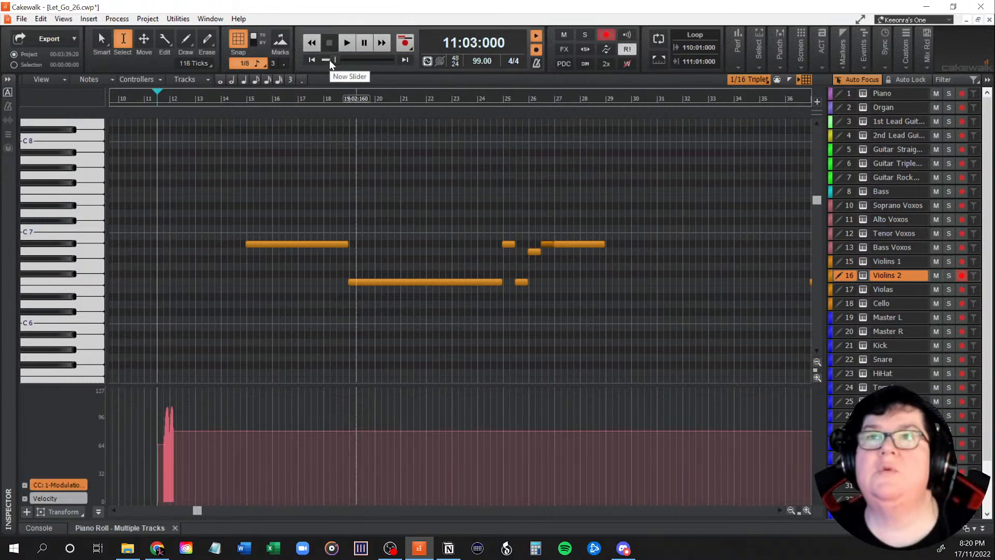
Using Violins 1 as reference, draw a gentle Violins 2 modulation curve from about measure 11 to 32, and redraw it lower, peaking around 80.
left_click(848, 263)
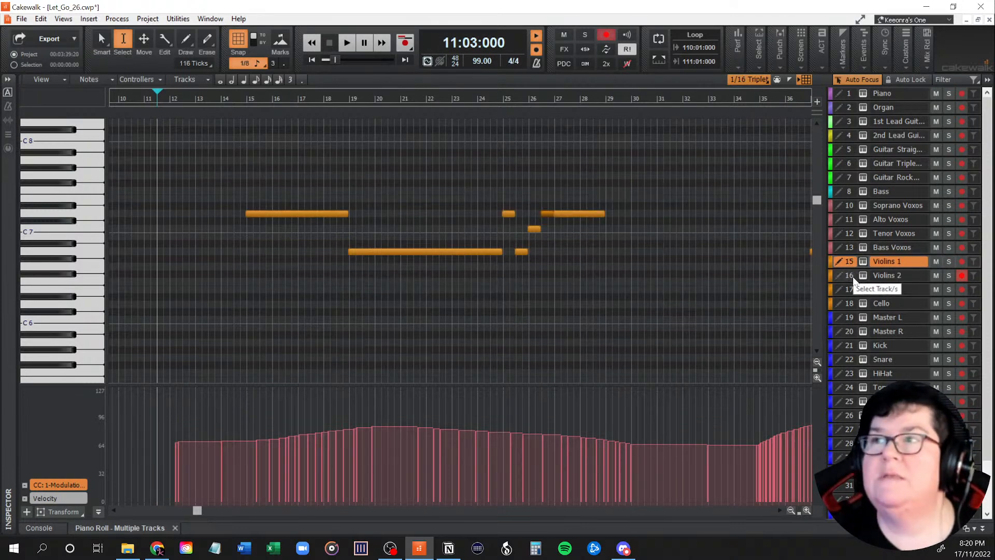
left_click(850, 275)
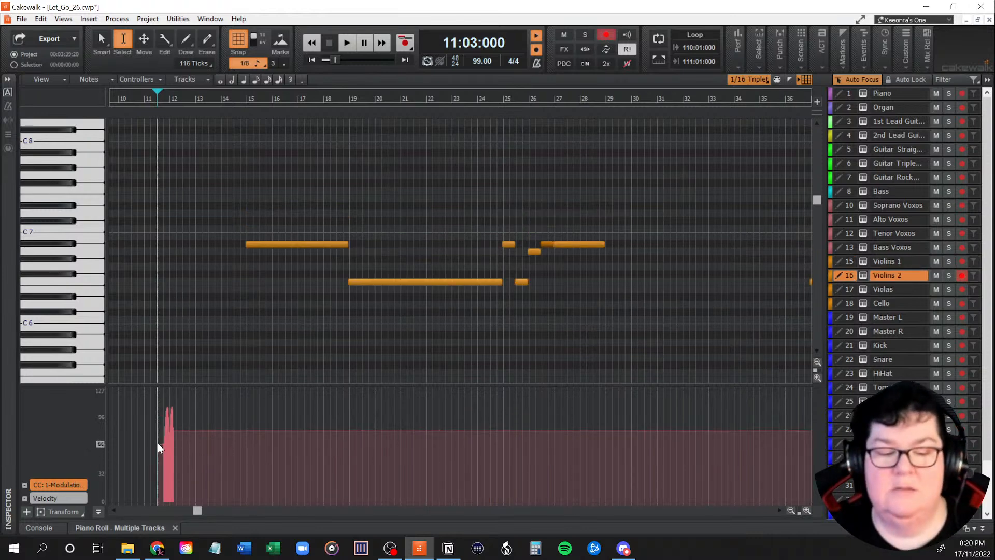
key("t")
left_click(193, 437)
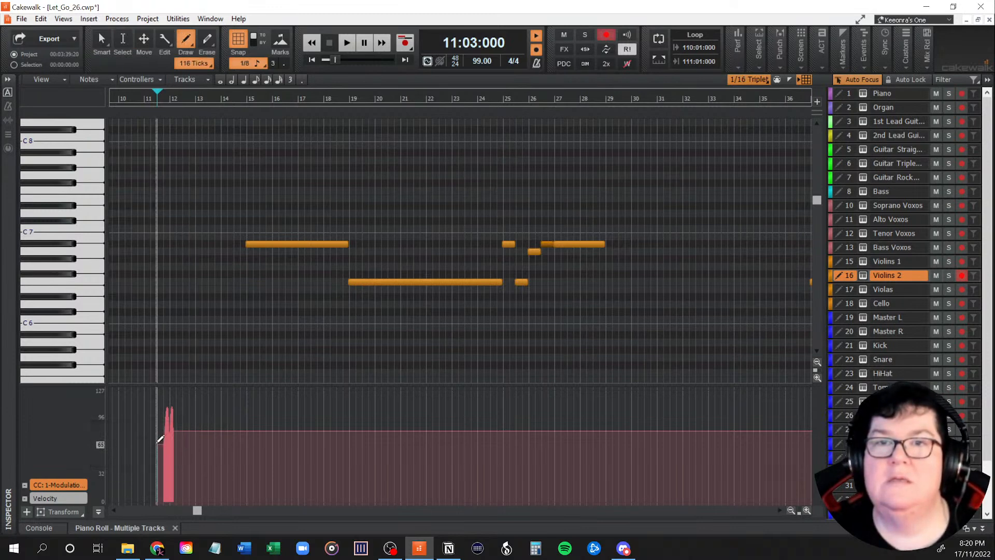
mouse_move(161, 440)
left_mouse_down()
mouse_move(245, 421)
mouse_move(420, 411)
mouse_move(657, 444)
left_mouse_up()
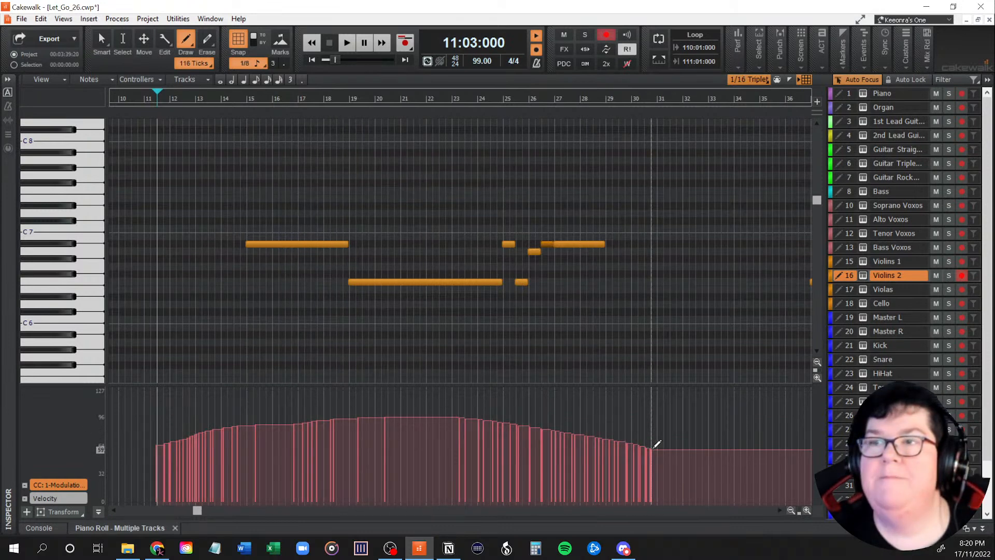
left_click(851, 262)
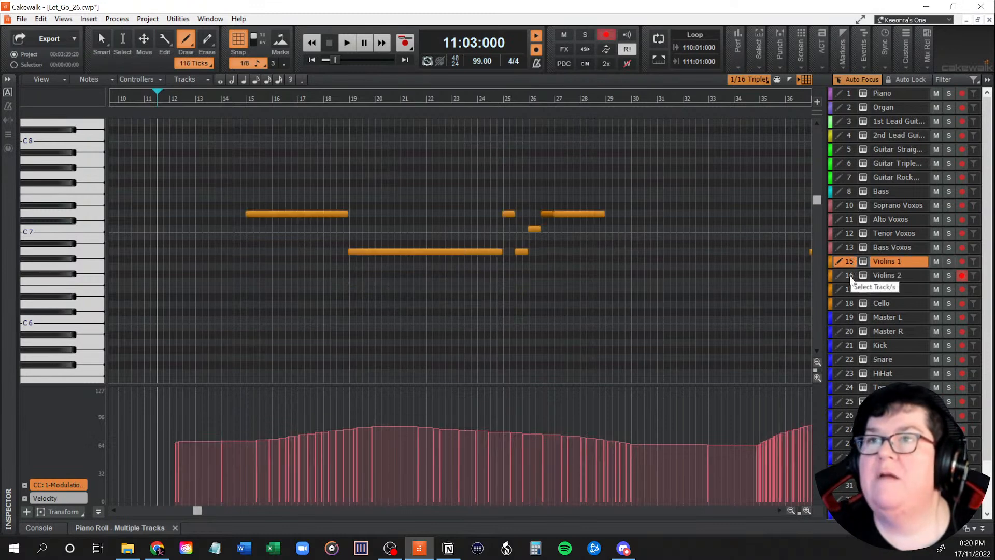
left_click(851, 278)
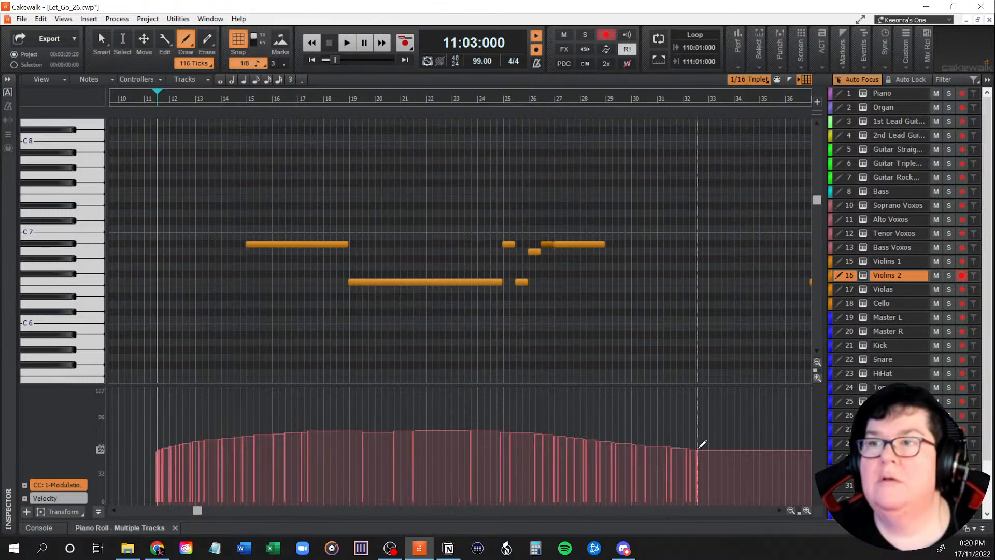
left_click(850, 262)
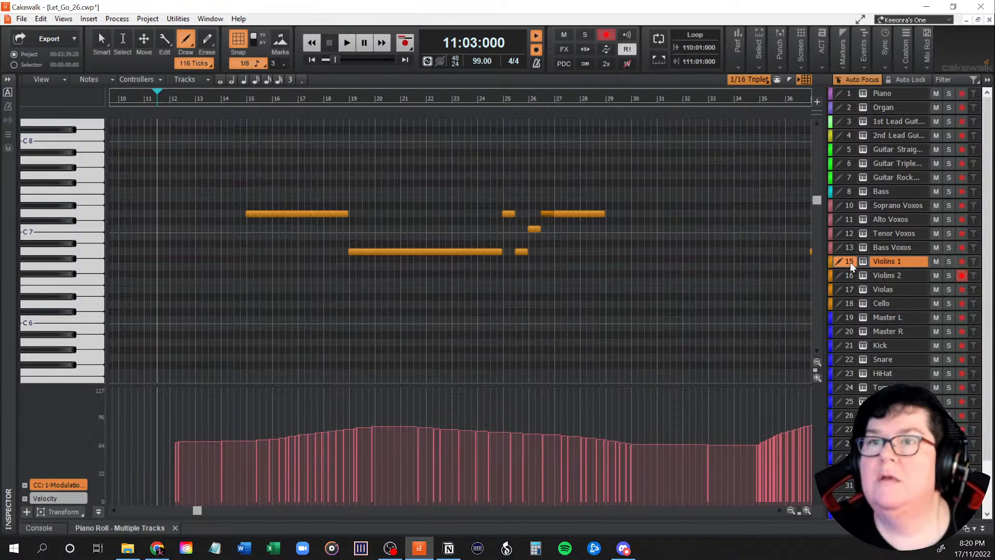
left_click(850, 276)
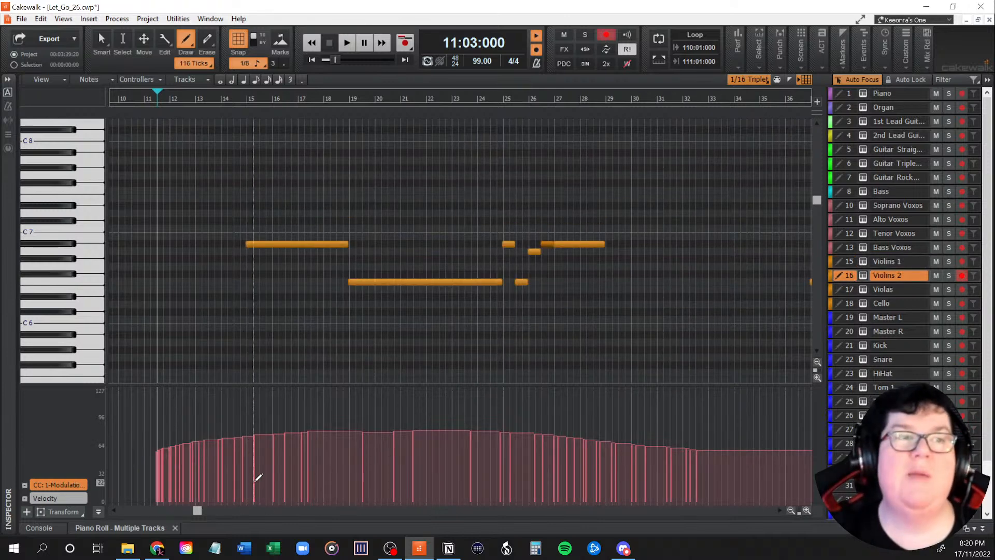
Draw a broad modulation swell on Violins 2 from about measure 33 to 57, peaking near 127, using Violins 1 as reference.
left_click_drag(196, 510, 346, 519)
left_click(847, 261)
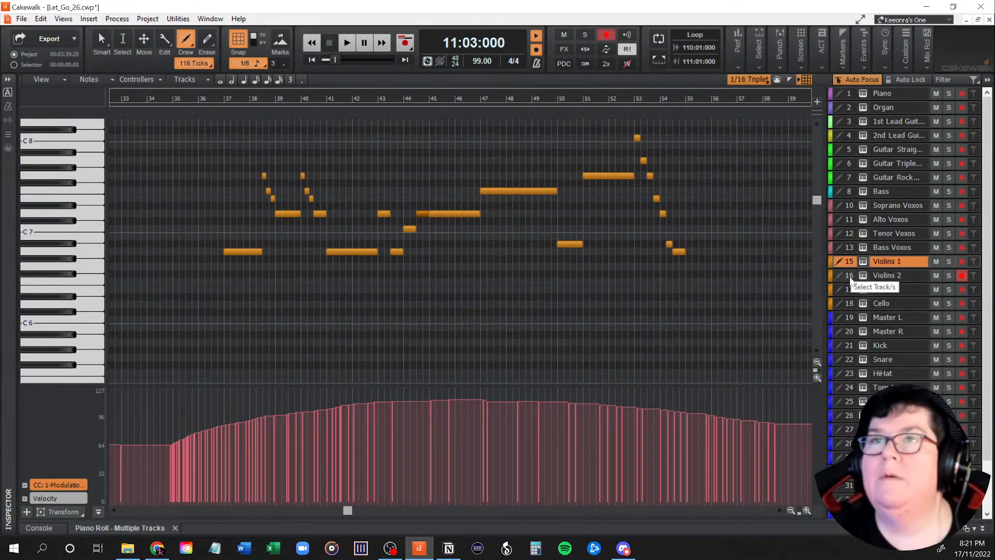
left_click(849, 276)
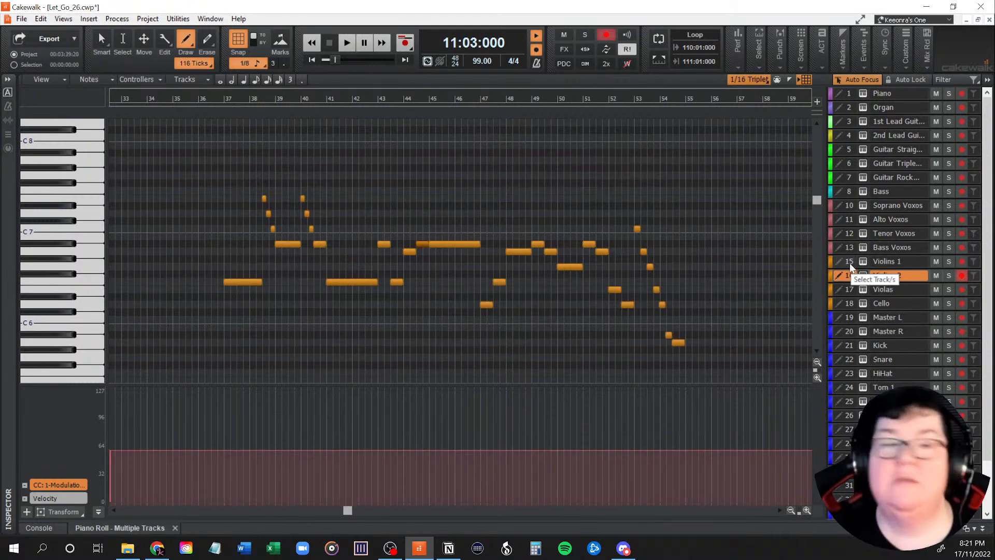
left_click(848, 262)
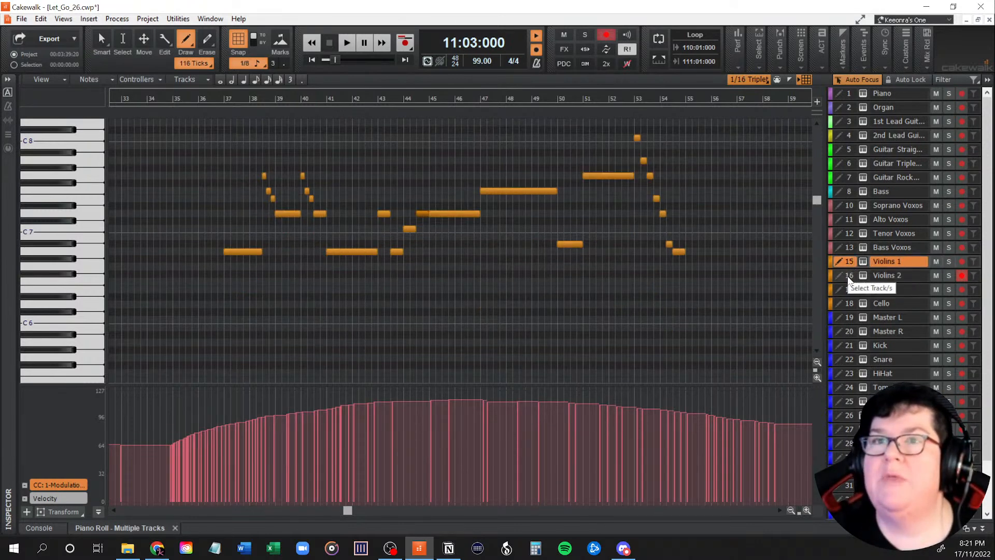
left_click(849, 276)
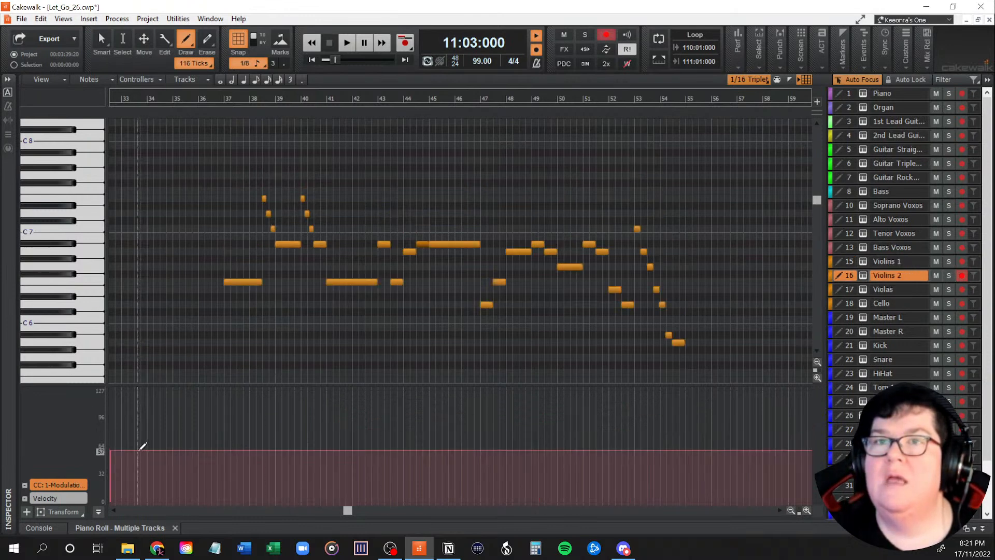
mouse_move(142, 446)
left_mouse_down()
mouse_move(272, 406)
mouse_move(413, 391)
mouse_move(596, 393)
mouse_move(694, 415)
mouse_move(756, 455)
left_mouse_up()
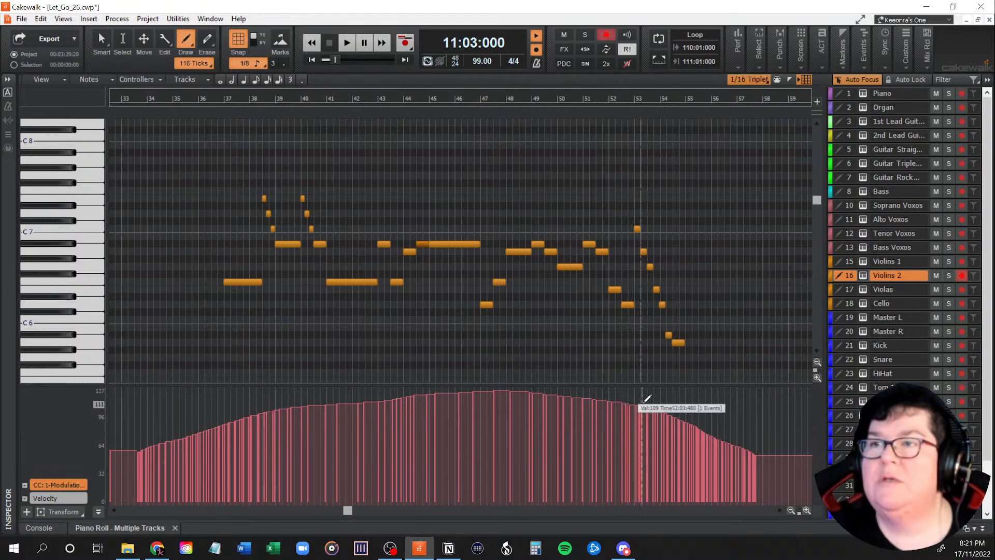
Redraw the tail of the Violins 2 swell from about measure 53 to 59, falling gently to about 80, and compare it with Violins 1.
left_click_drag(647, 398, 796, 427)
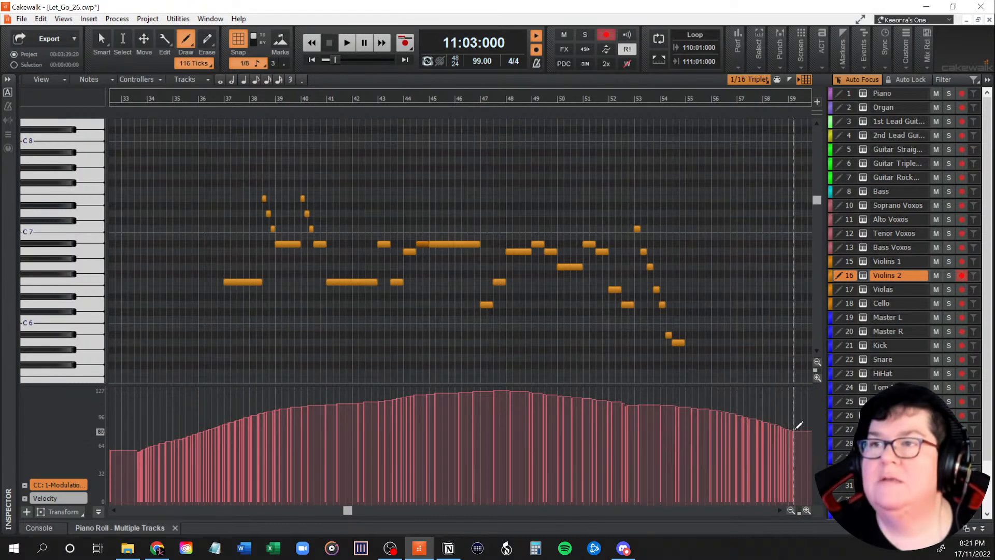
left_click(847, 260)
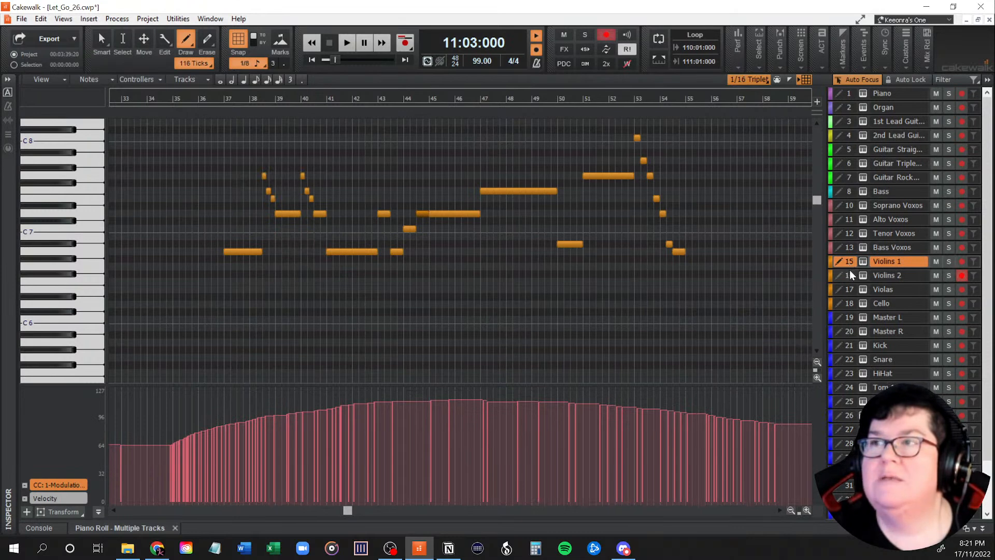
left_click(850, 276)
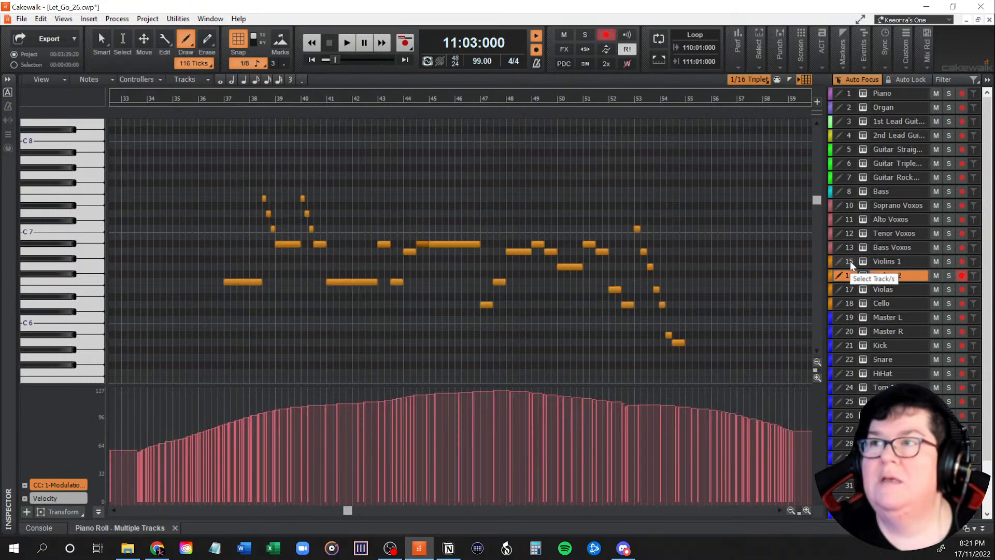
Draw a modulation rise and fall on Violins 2 from about measure 62 to 71, using the Violins 1 curve as reference.
left_click(850, 261)
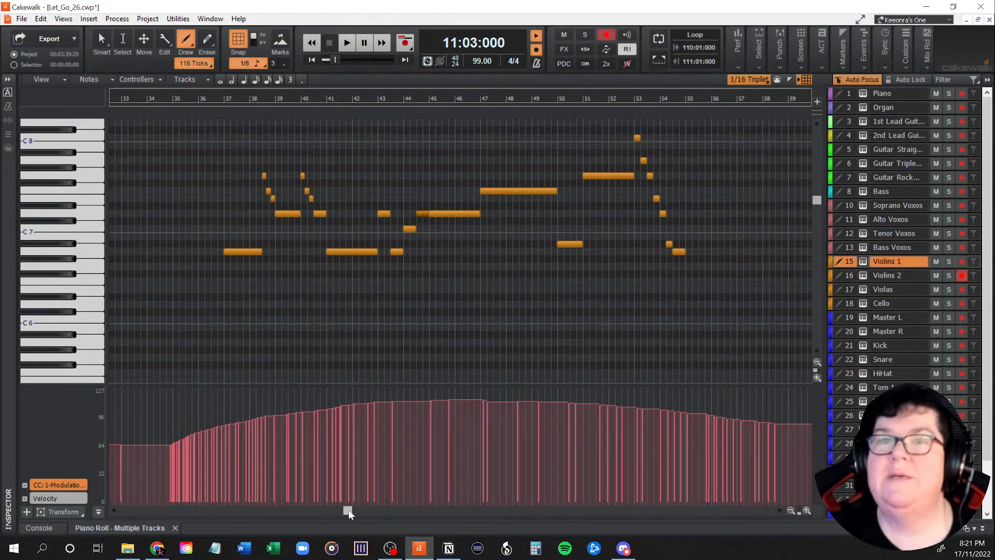
left_click_drag(349, 512, 517, 518)
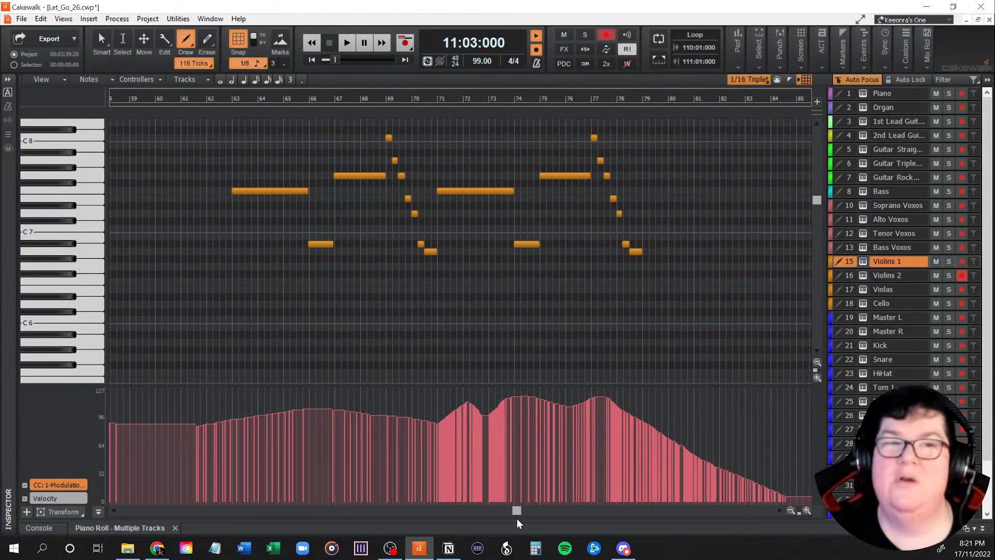
left_click(849, 276)
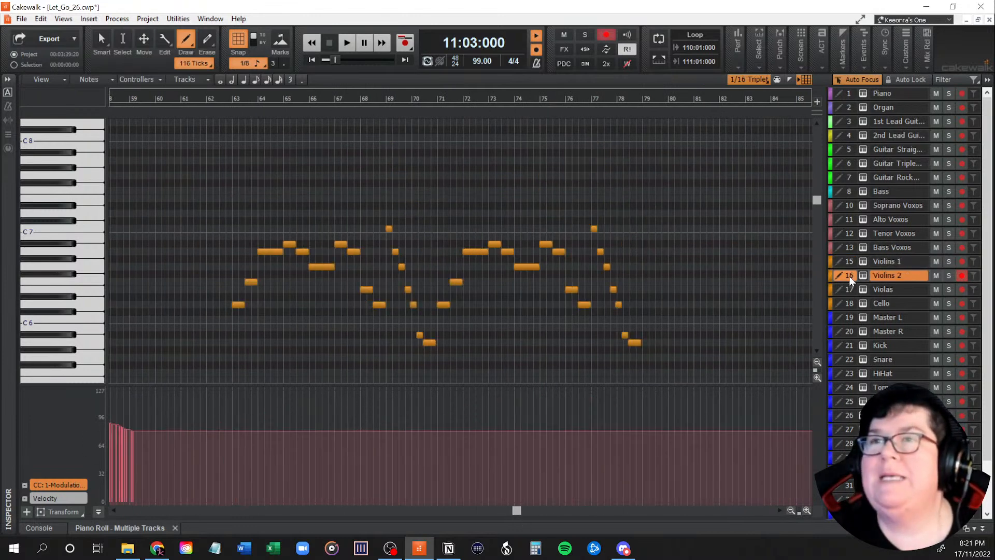
left_click(850, 260)
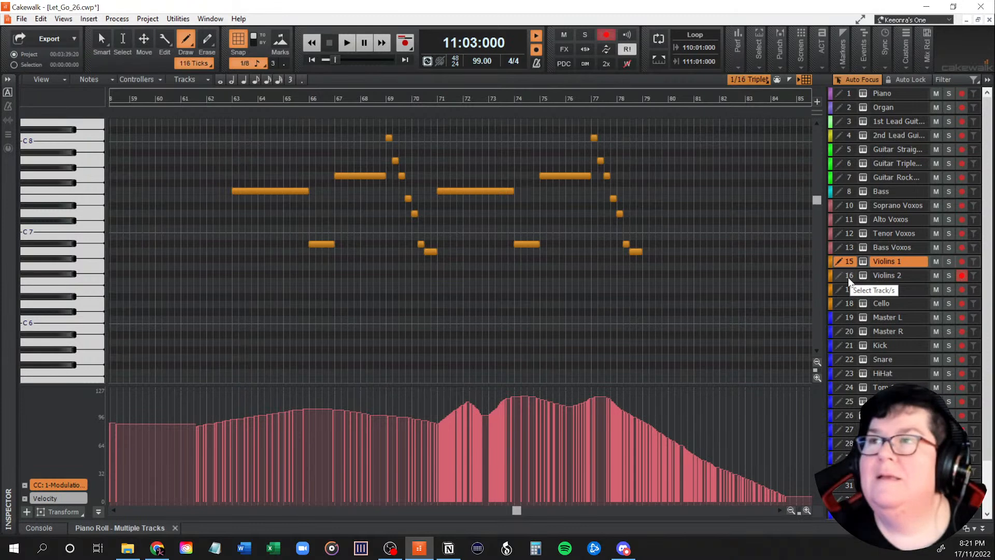
left_click(848, 278)
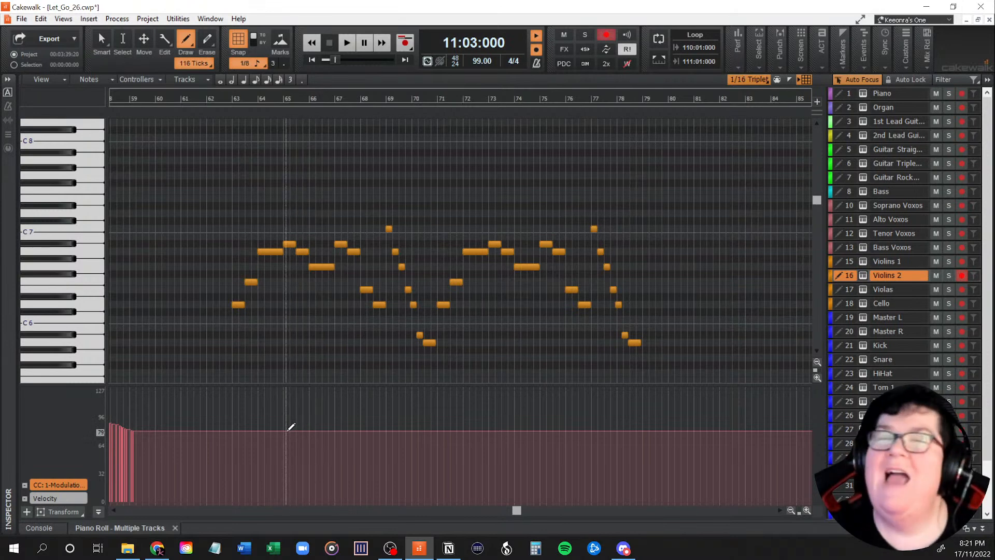
left_click(848, 261)
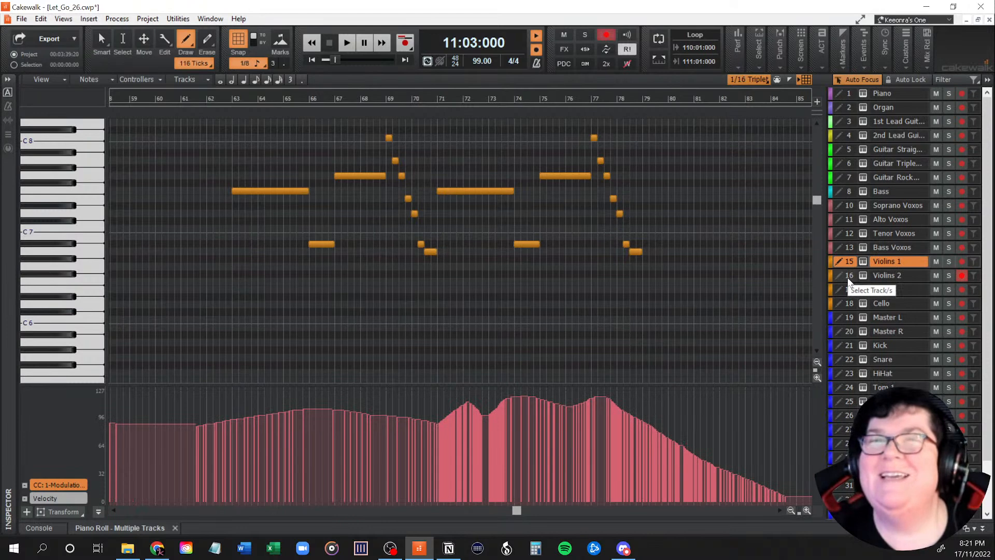
left_click(848, 278)
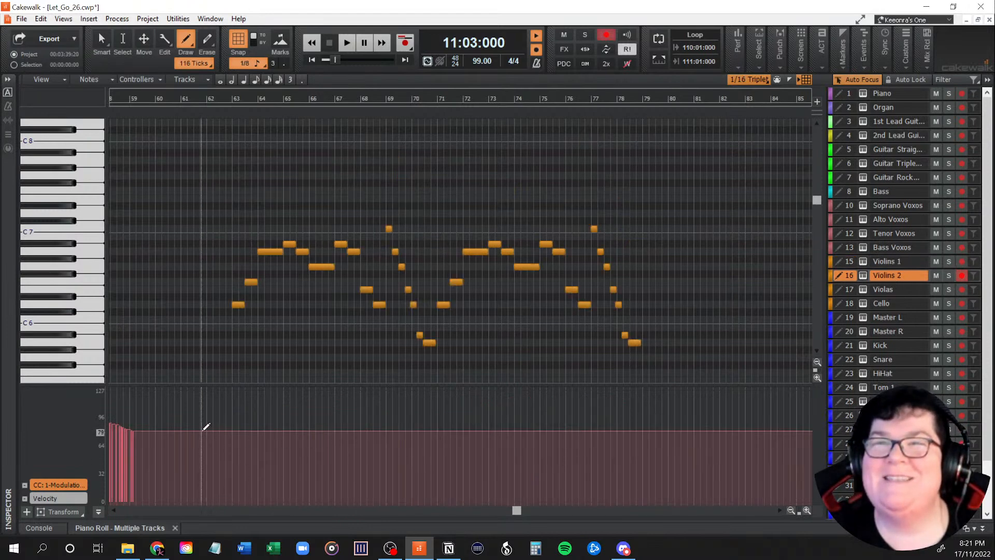
mouse_move(200, 426)
left_mouse_down()
mouse_move(295, 409)
mouse_move(391, 413)
mouse_move(440, 433)
left_mouse_up()
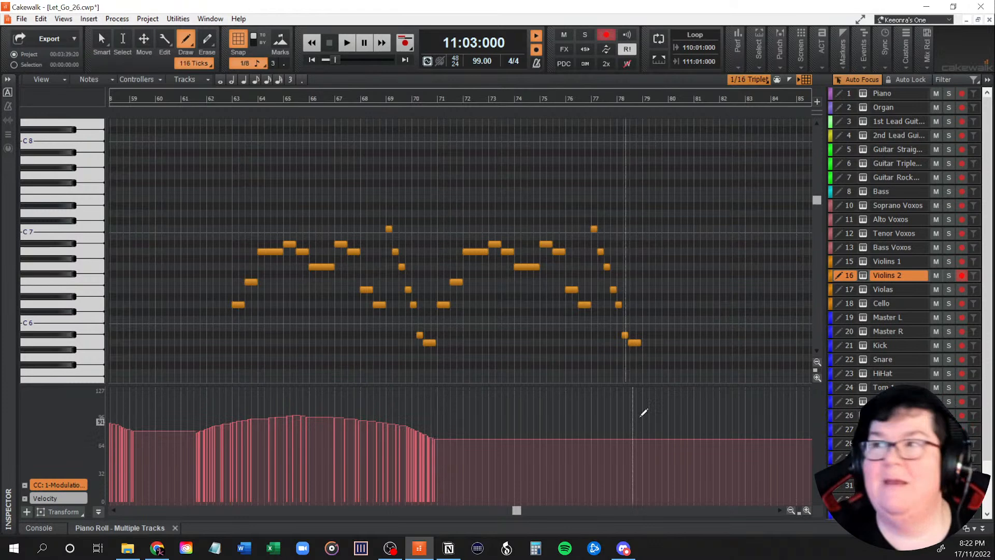
Using Violins 1 as reference, draw two modulation swells on Violins 2 from about measure 71 to 83, peaking near 102 and 109, falling to about 50.
left_click(852, 263)
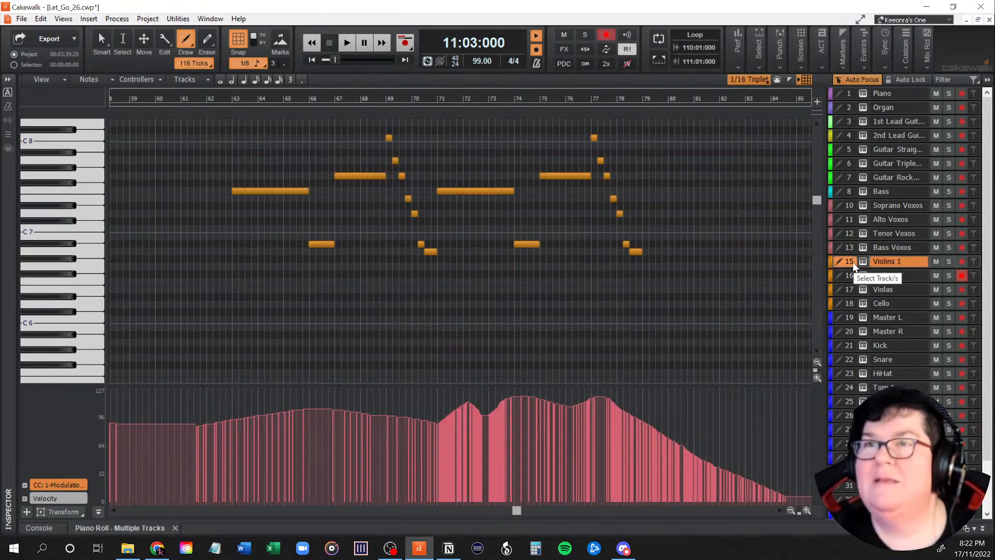
left_click(851, 277)
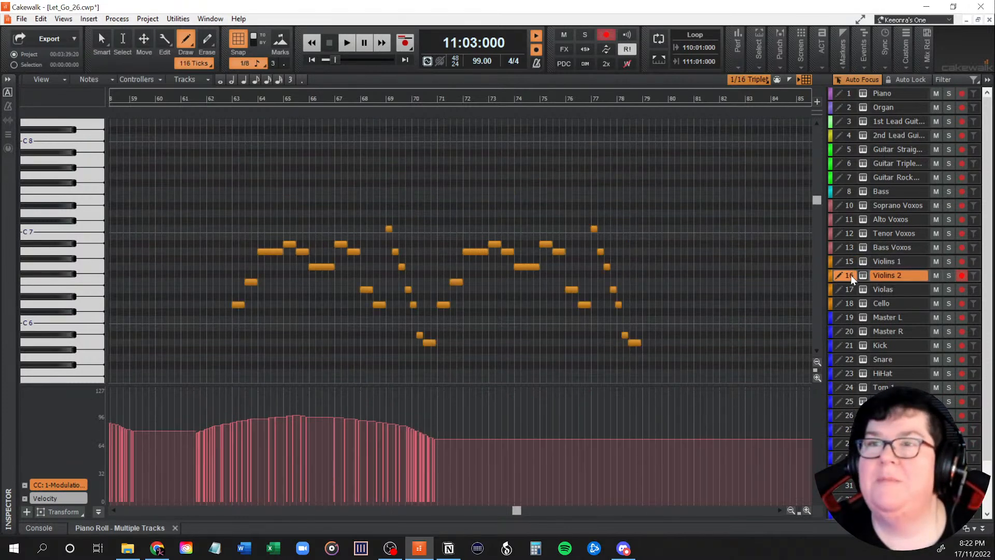
mouse_move(436, 431)
left_mouse_down()
mouse_move(477, 409)
mouse_move(526, 421)
mouse_move(568, 400)
mouse_move(737, 449)
mouse_move(777, 440)
left_mouse_up()
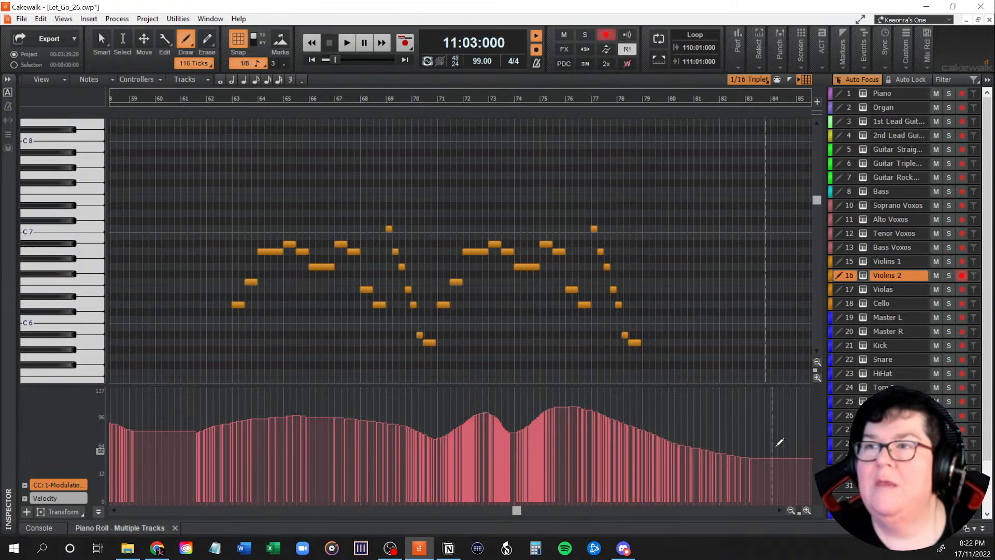
left_click(851, 261)
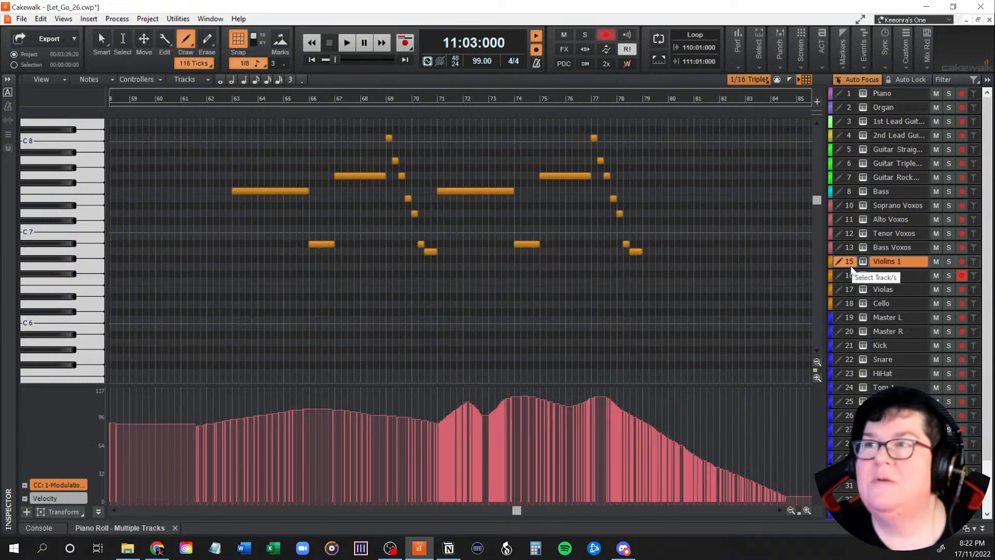
left_click(848, 275)
left_click(849, 262)
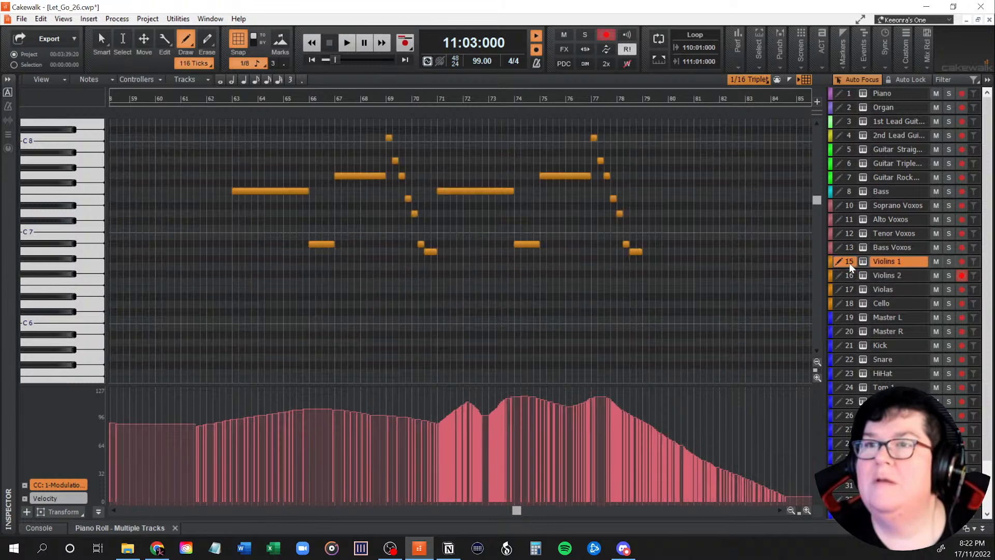
left_click(850, 279)
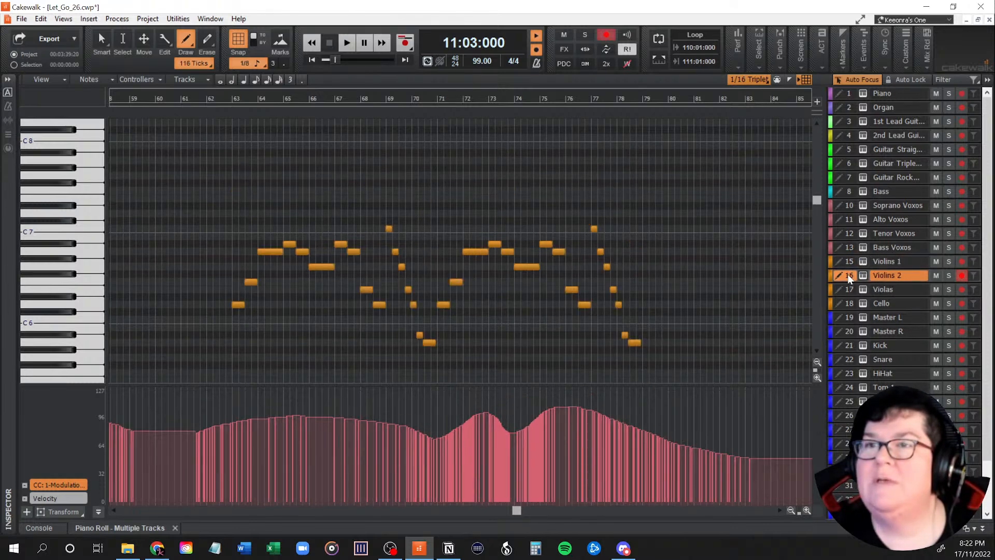
Redraw the Violins 1 modulation from about measure 72 to 74 as a continuous rise to about 118, and compare it with Violins 2.
left_click(847, 263)
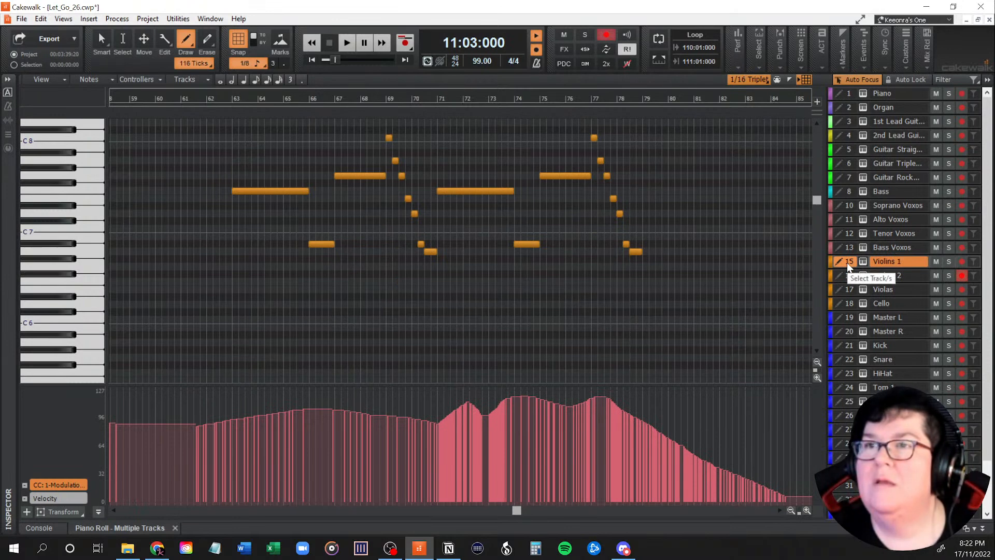
mouse_move(484, 405)
left_mouse_down()
mouse_move(471, 406)
mouse_move(518, 392)
left_mouse_up()
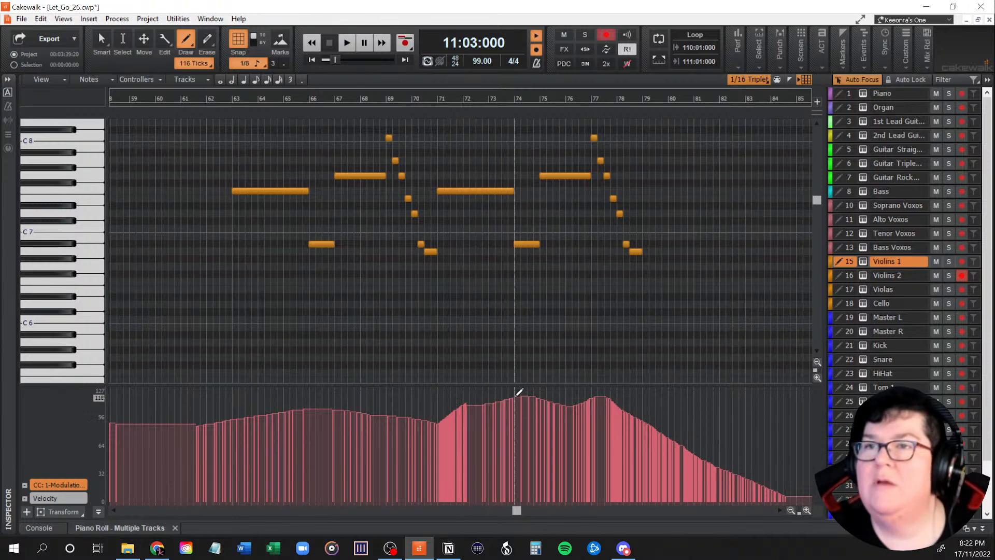
left_click(854, 250)
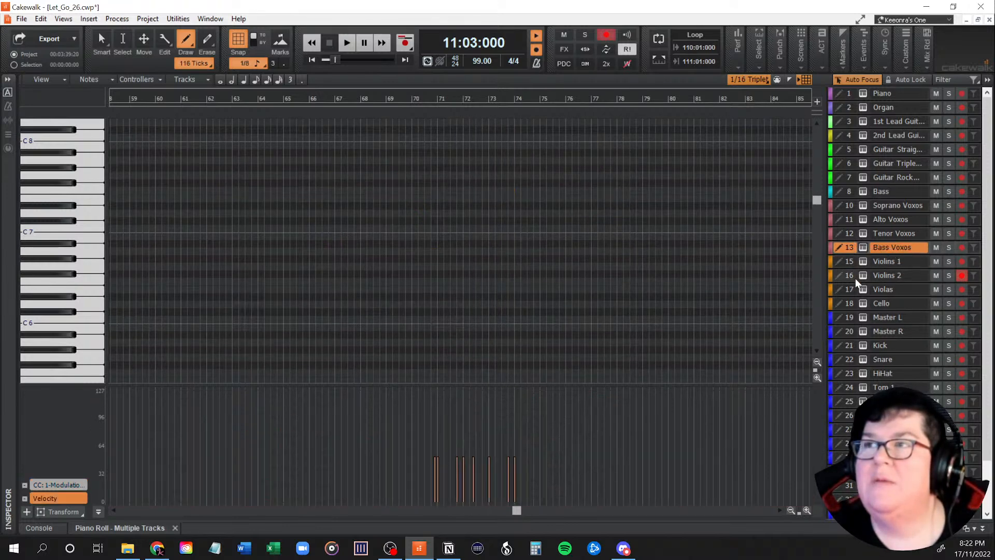
left_click(848, 276)
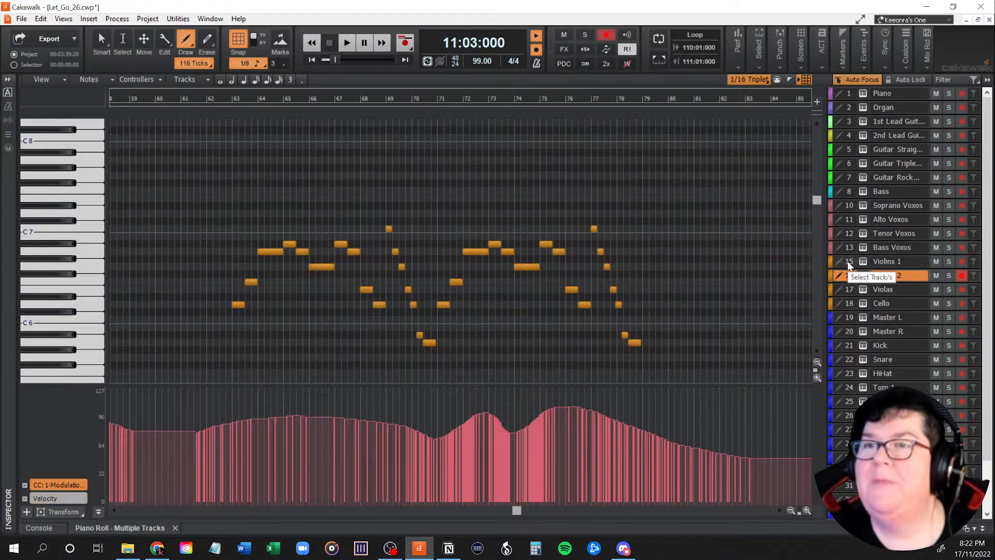
left_click(848, 263)
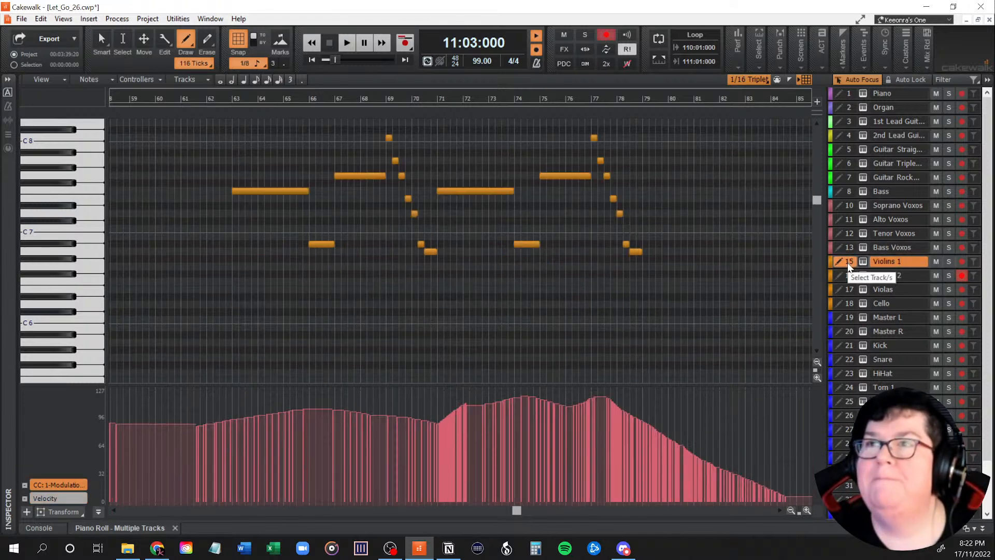
left_click(850, 275)
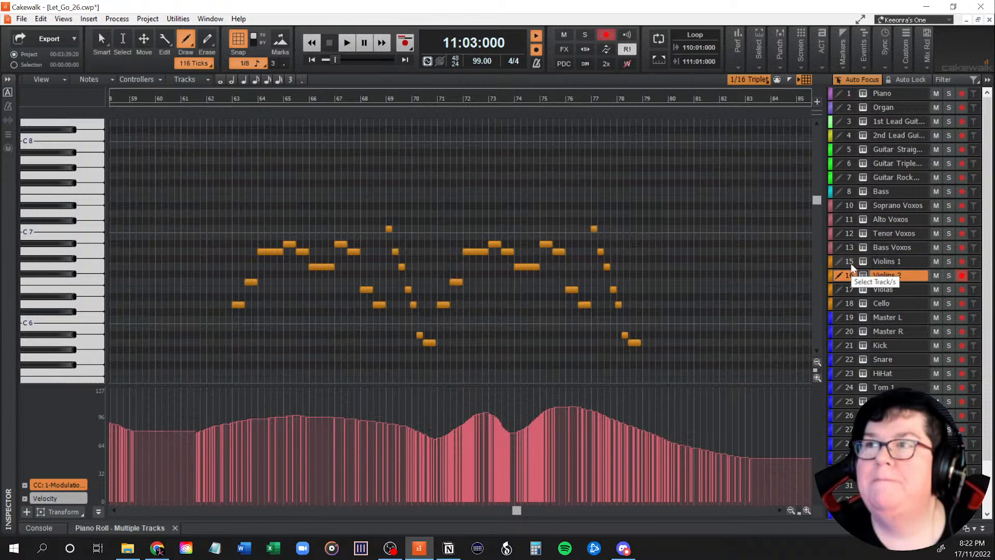
Redraw the Violins 1 modulation from about measure 72 to 77, peaking near 115 and dipping to about 85, and compare it with Violins 2.
left_click(851, 263)
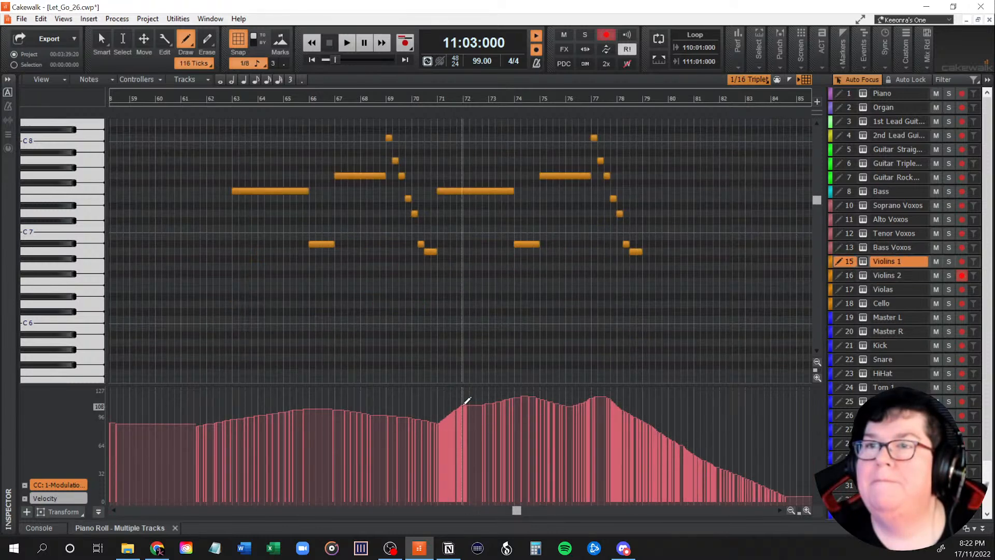
left_click_drag(464, 403, 568, 403)
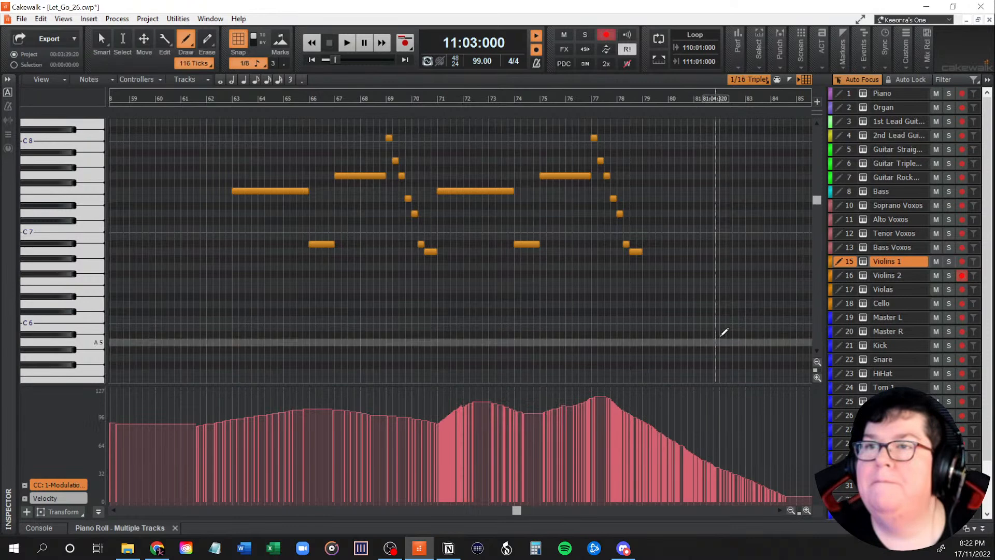
left_click(849, 276)
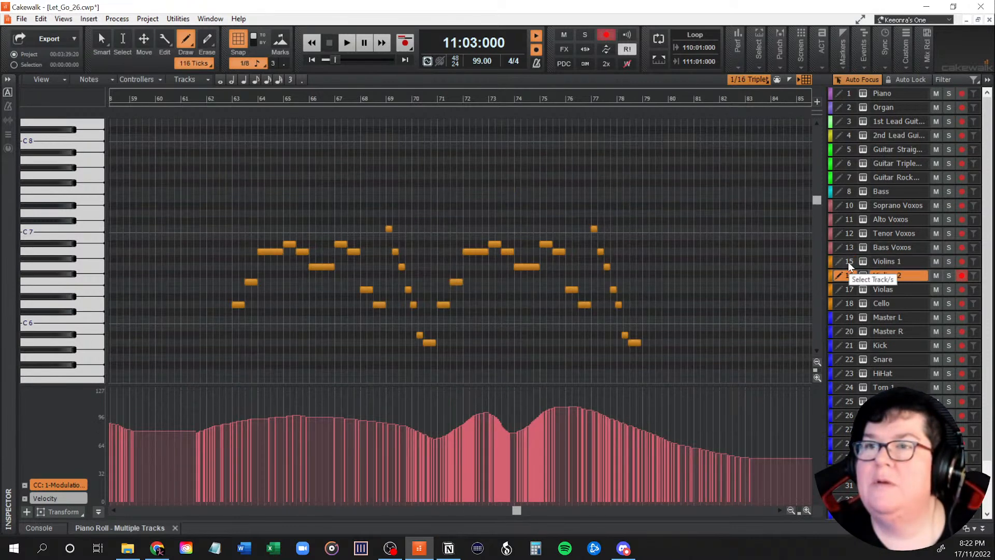
left_click(848, 262)
mouse_move(490, 400)
left_mouse_down()
mouse_move(544, 422)
mouse_move(583, 405)
left_mouse_up()
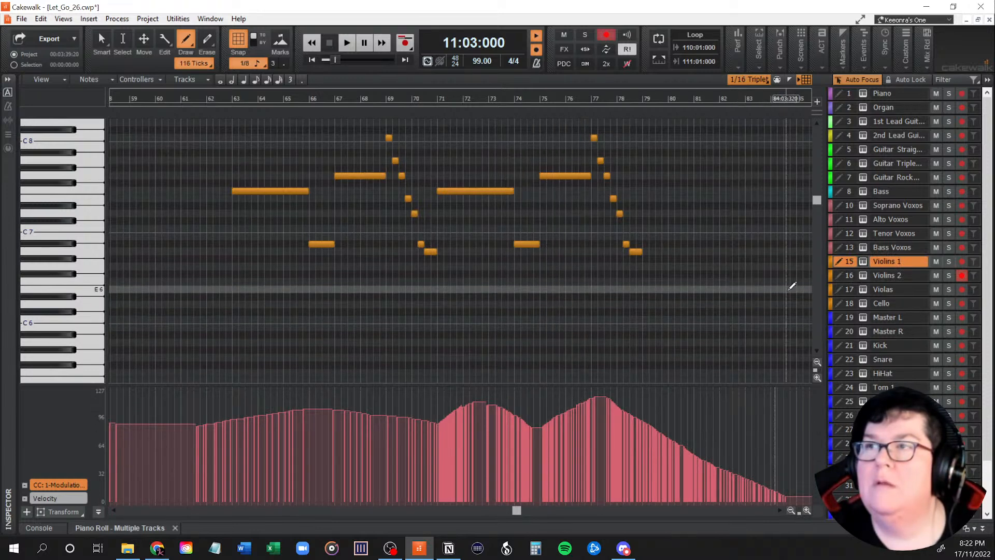
left_click(848, 248)
left_click(848, 262)
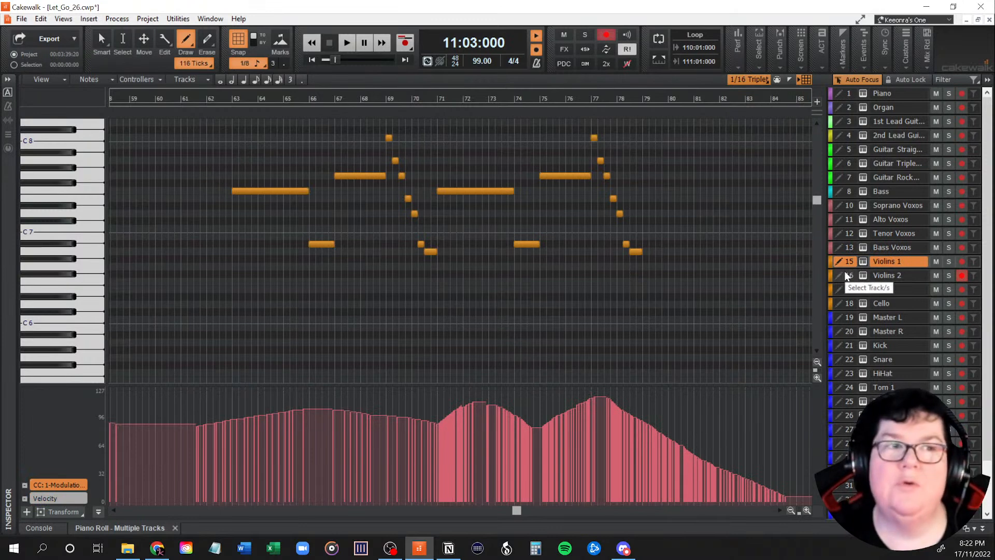
left_click(848, 276)
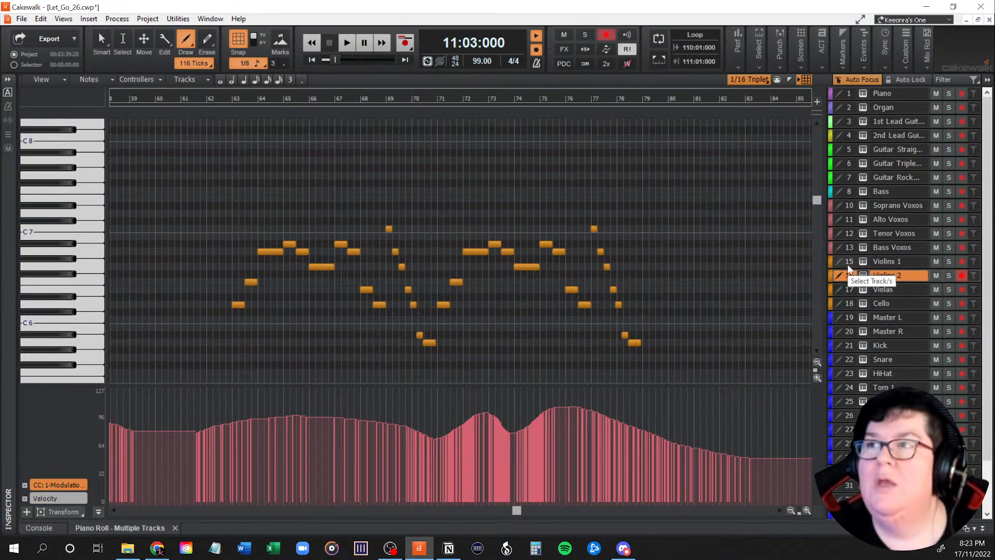
left_click(848, 263)
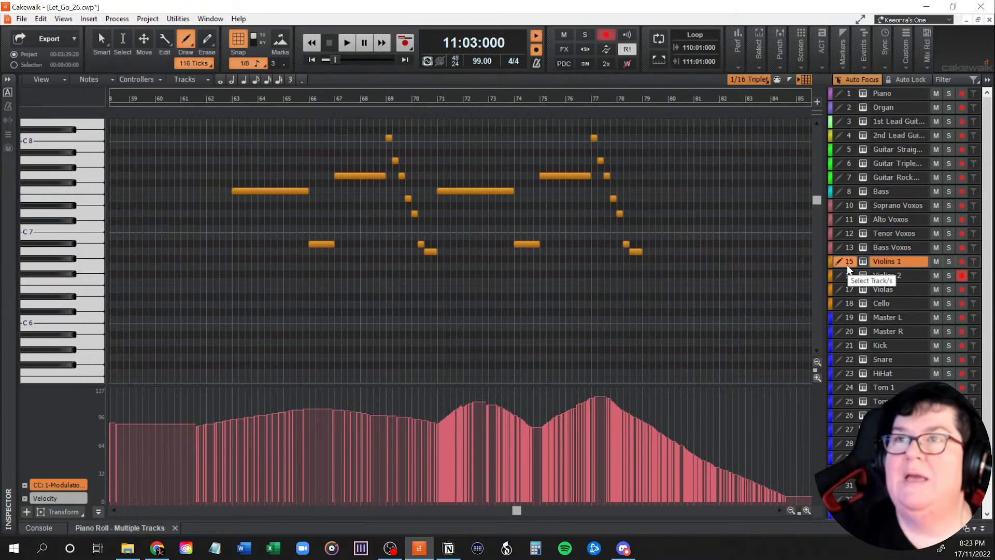
Solo Violins 1 and Violins 2 and play them back together from about measure 62 to 79.
left_click(845, 275)
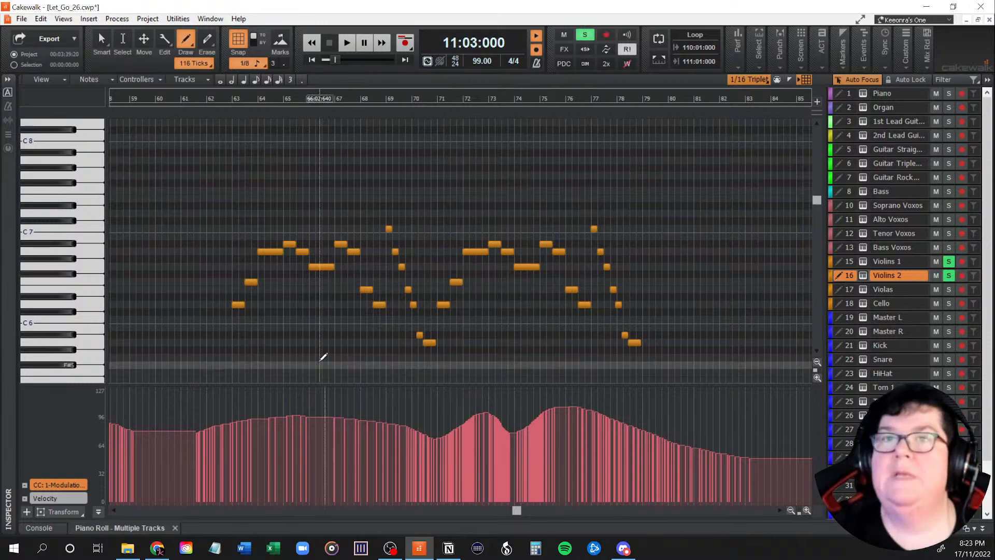
left_click(214, 357)
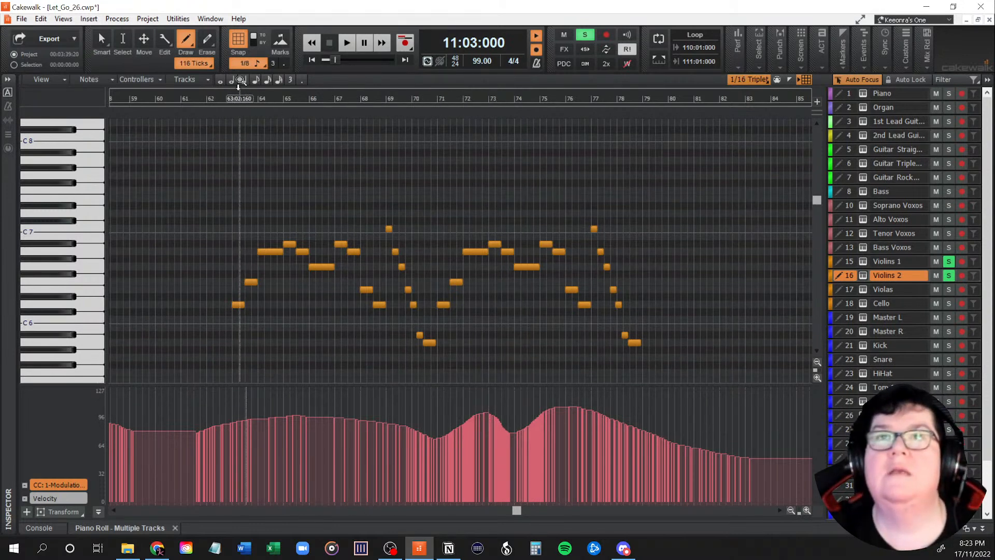
left_click(207, 98)
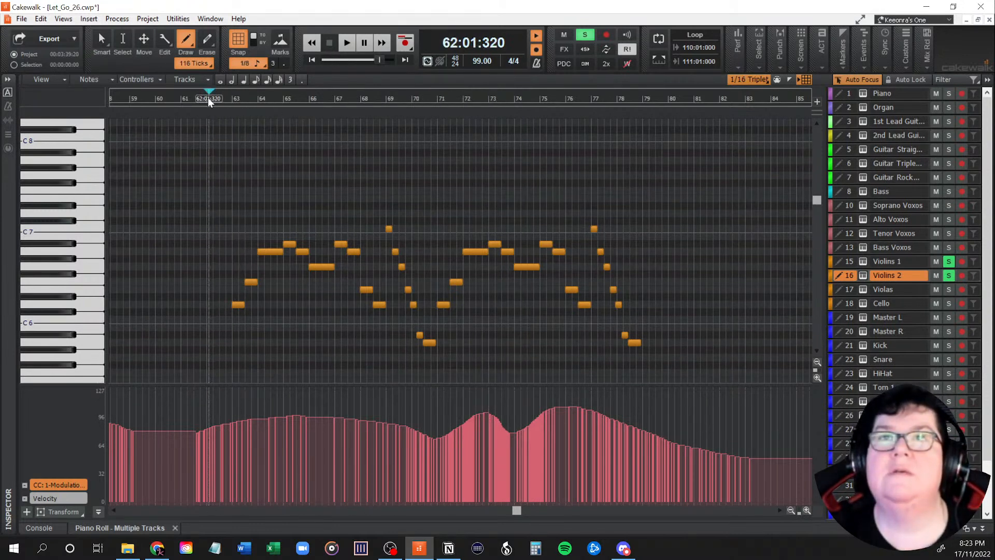
key("space")
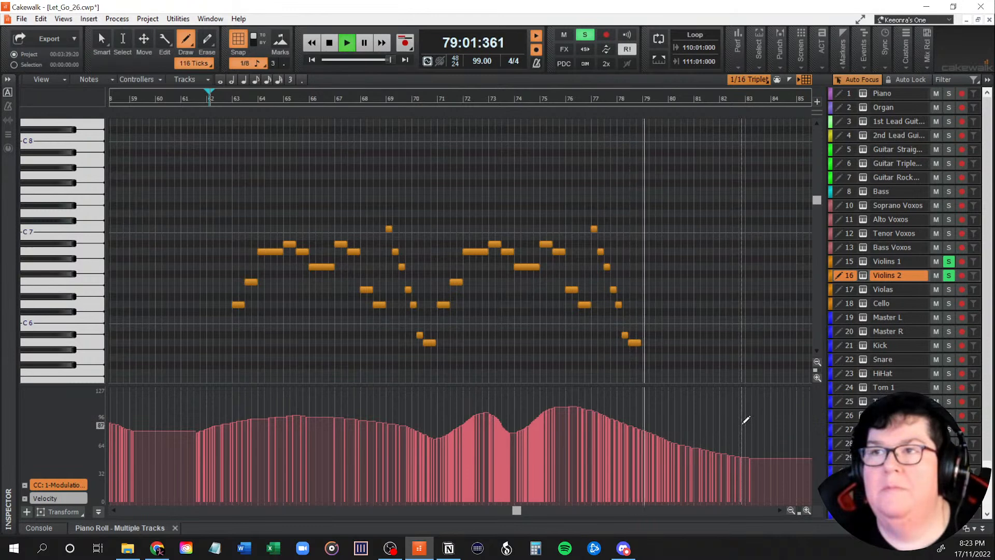
key("space")
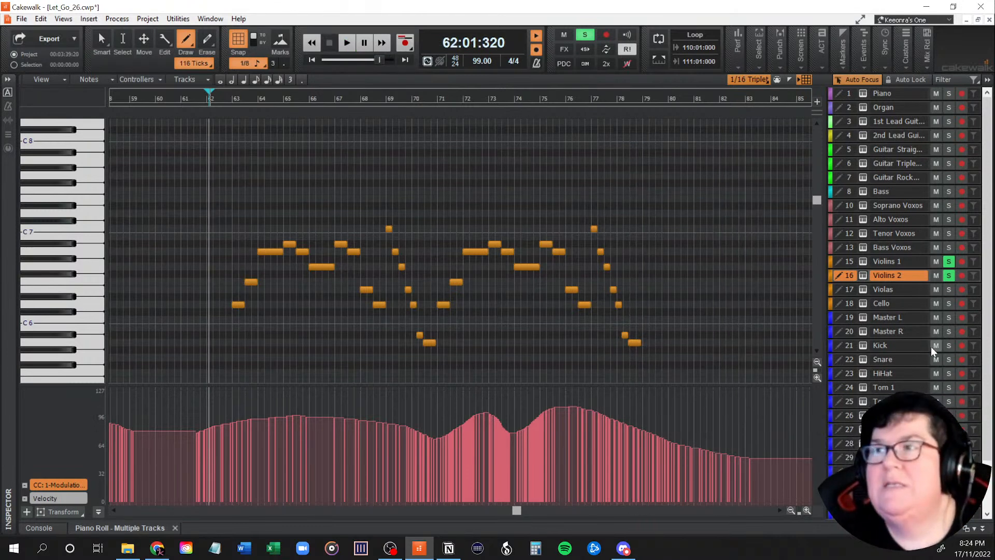
Show the Violas track from its beginning and remove the stray short note near measure 8.
left_click(851, 288)
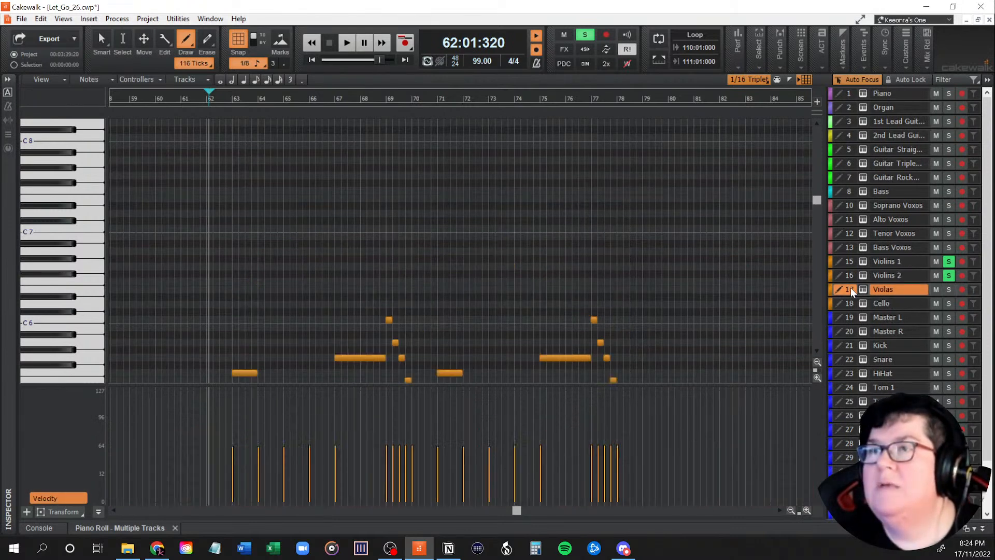
scroll(371, 311, "down", 5)
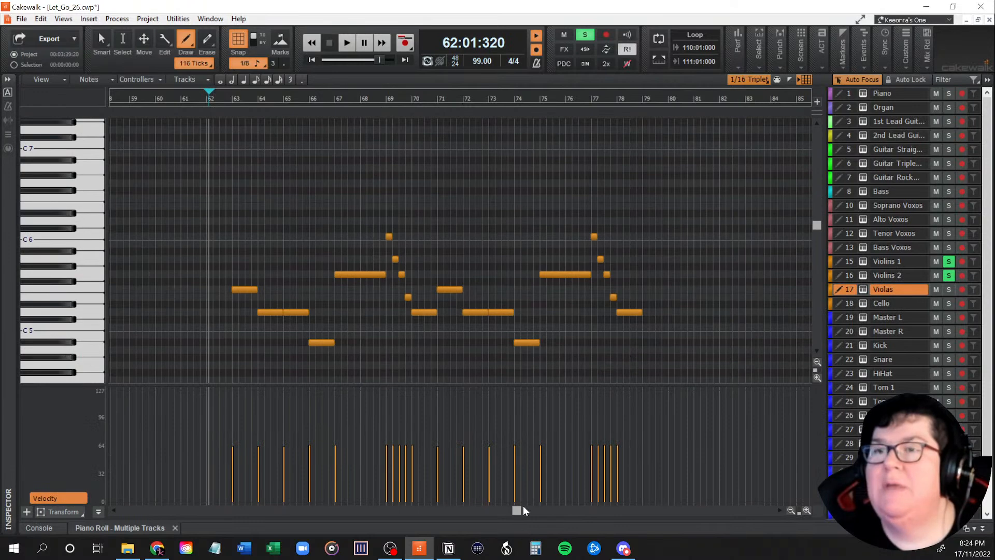
left_click_drag(516, 511, 123, 510)
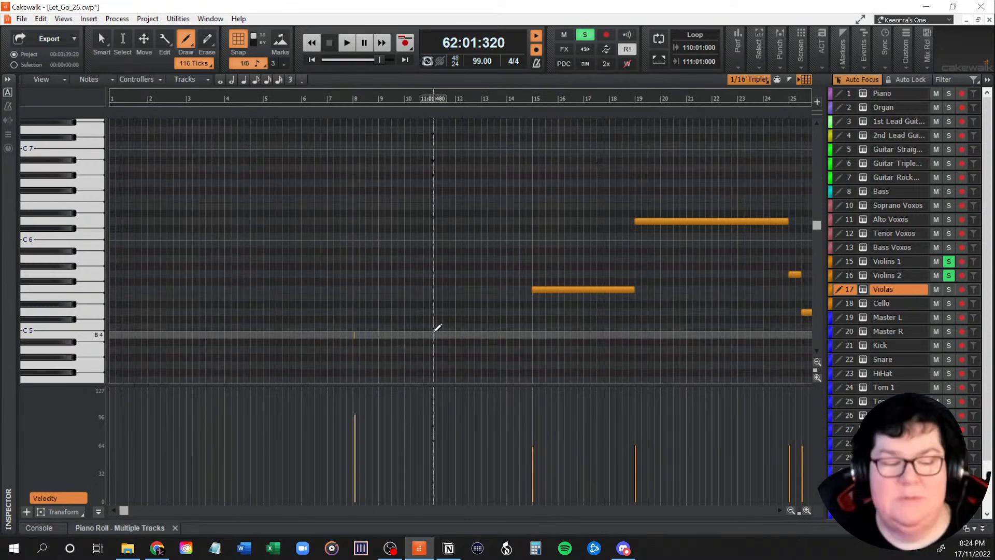
key("ctrl+z")
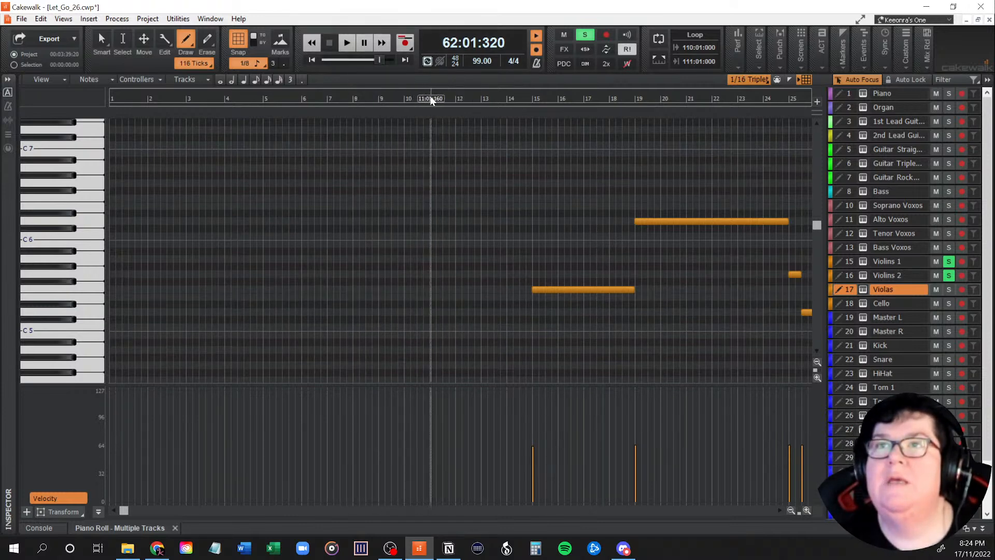
Arm Violas, record a short burst of modulation from measure 11, and display its CC 1 modulation lane.
left_click(430, 97)
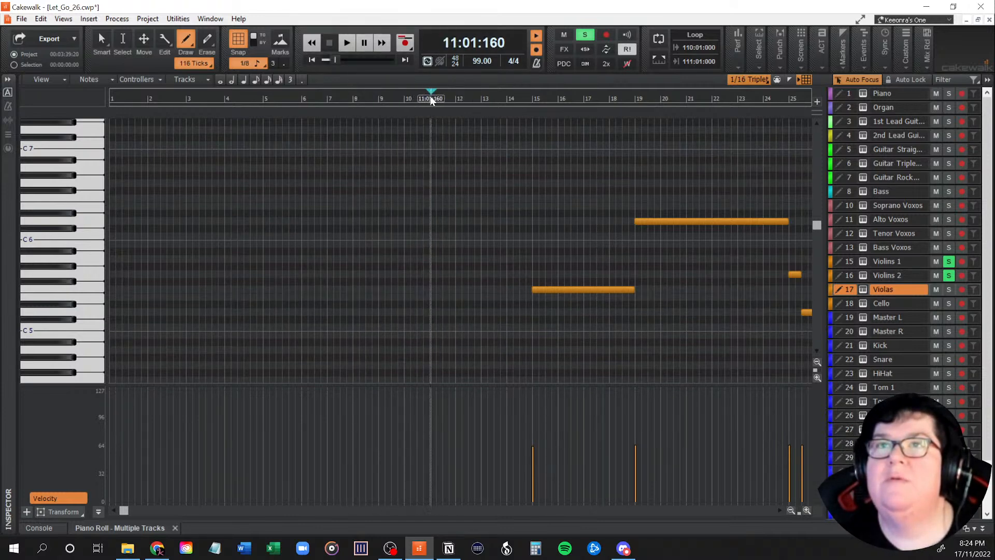
left_click(962, 289)
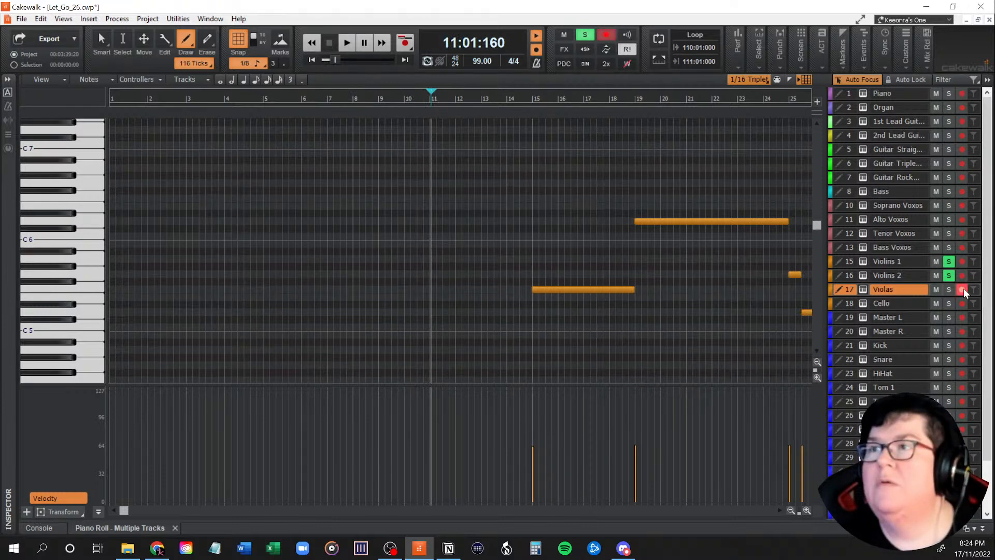
left_click(404, 44)
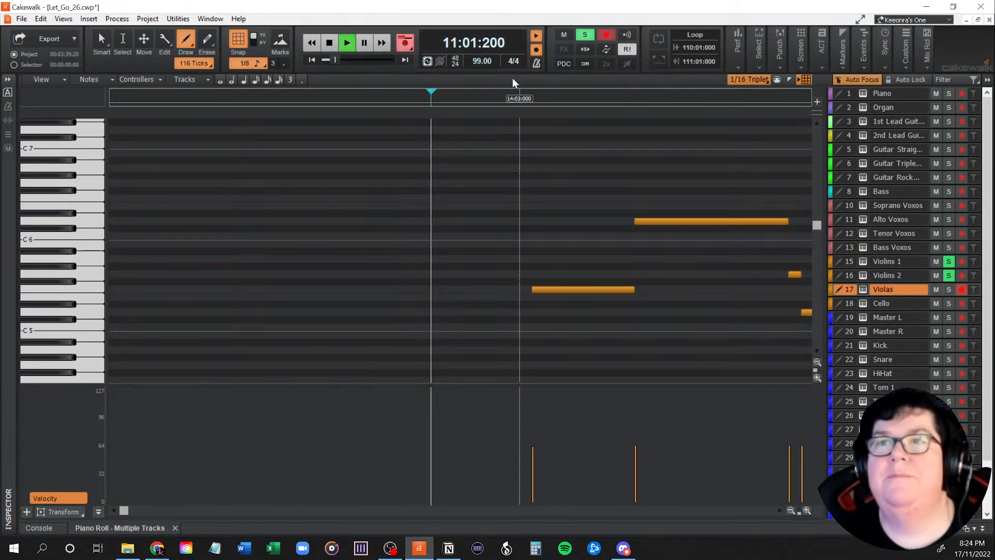
left_click(330, 43)
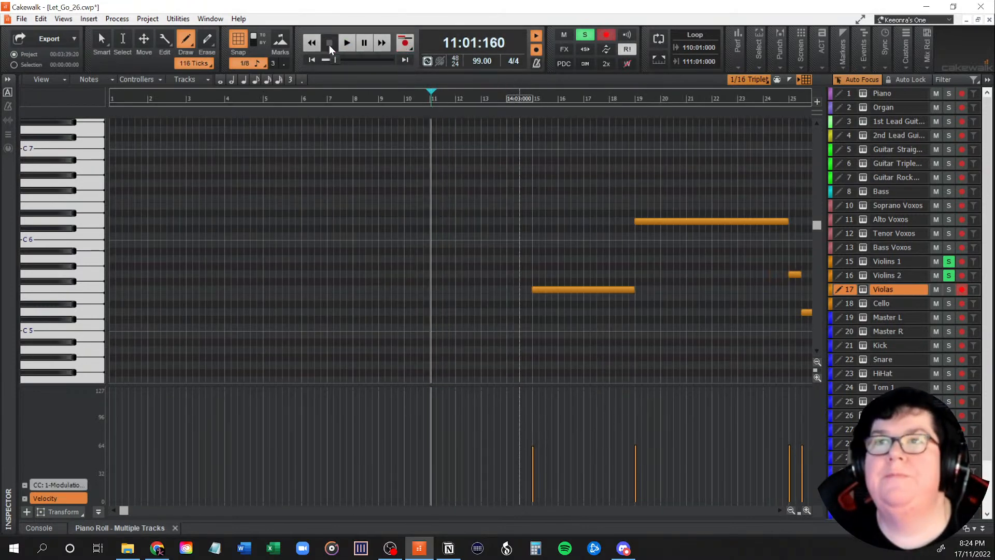
left_click(72, 484)
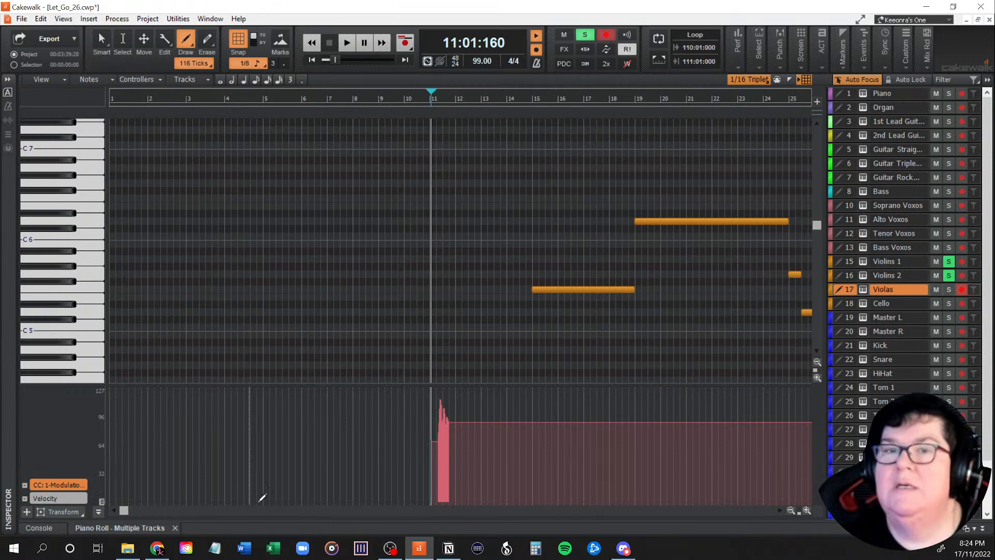
scroll(544, 307, "down", 5)
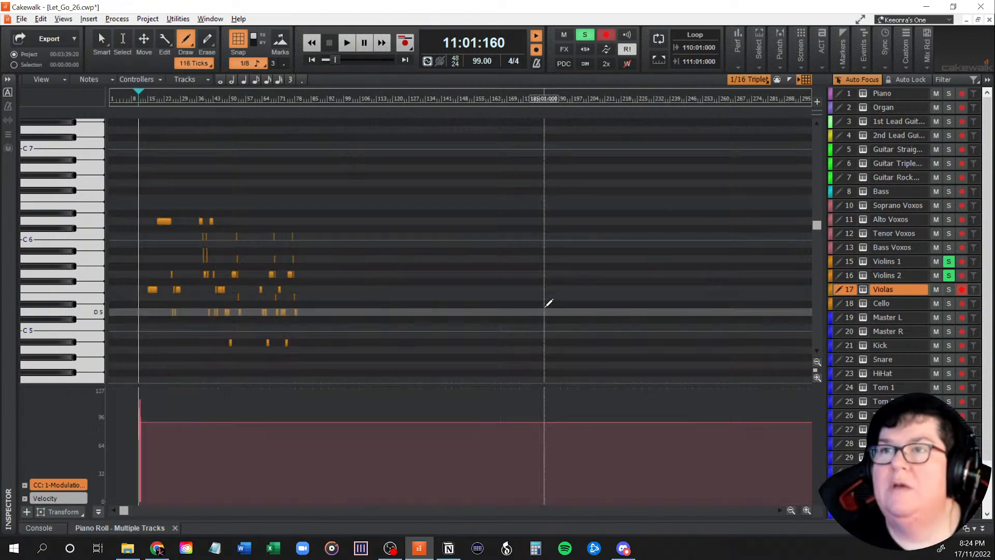
scroll(547, 302, "up", 5)
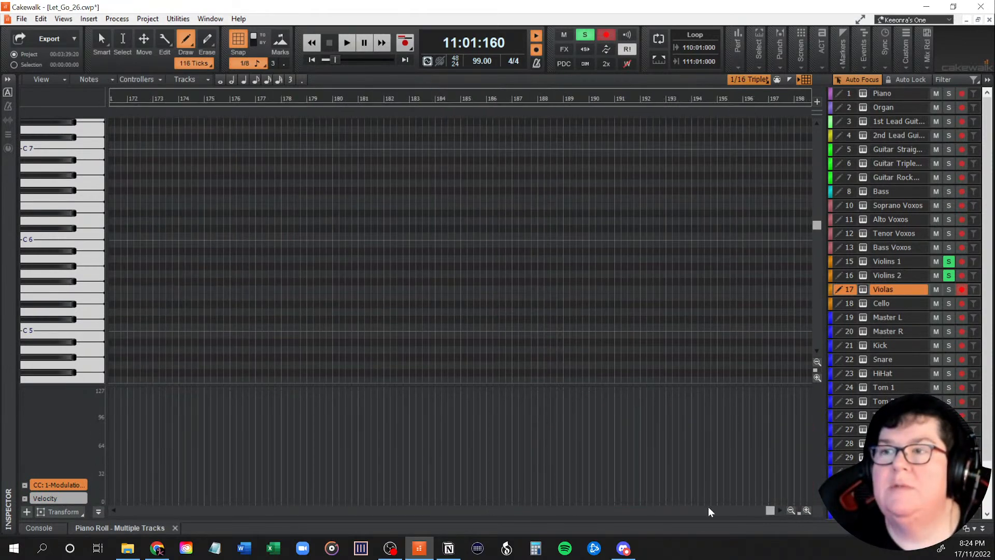
Draw a Violas modulation swell from about measure 11 to 30, peaking near 110, and compare it with both Violins tracks.
left_click_drag(775, 512, 202, 512)
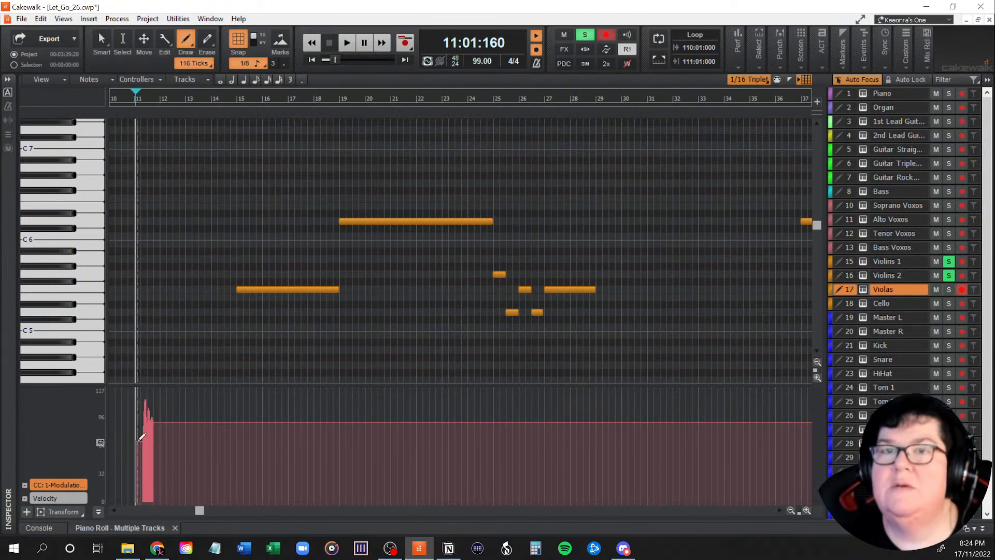
mouse_move(140, 439)
left_mouse_down()
mouse_move(140, 426)
mouse_move(322, 403)
mouse_move(620, 440)
left_mouse_up()
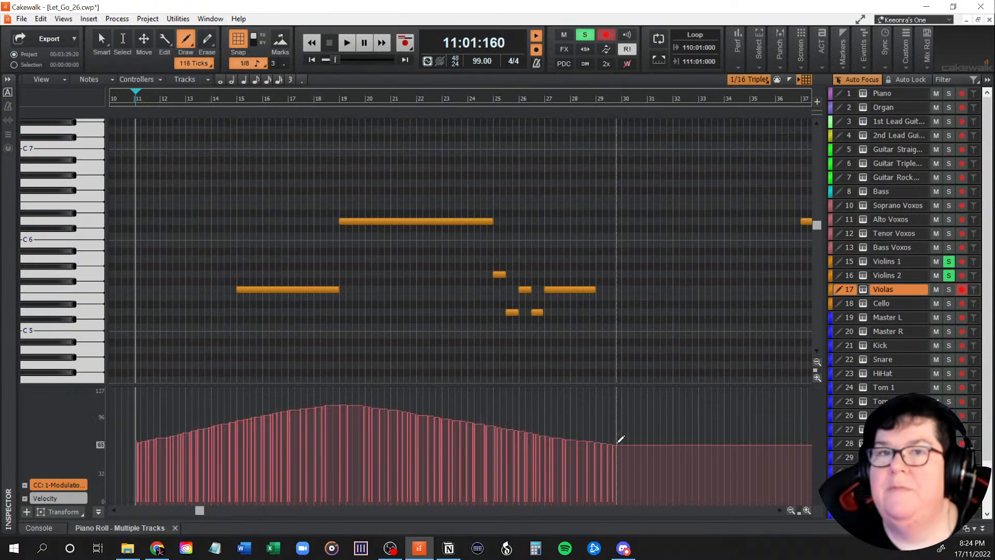
left_click(848, 275)
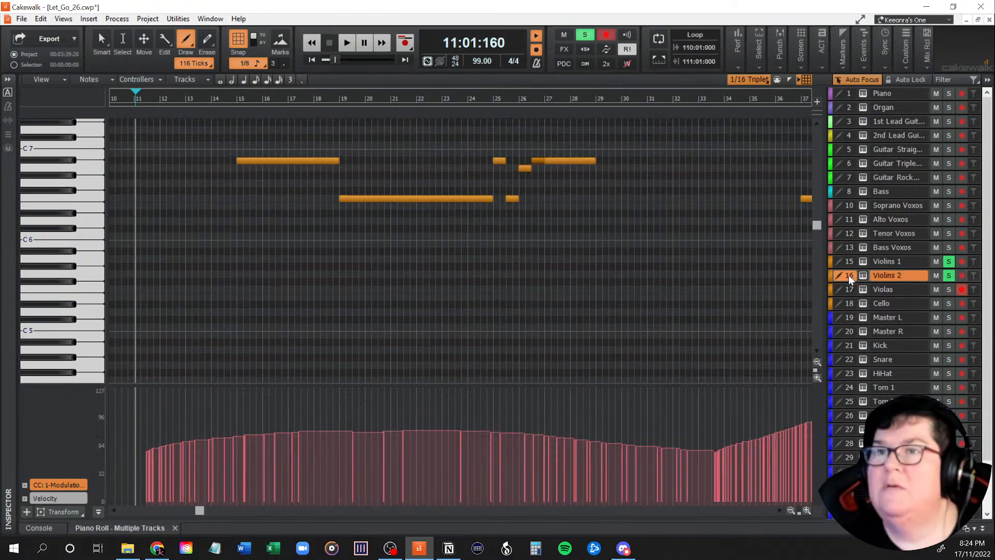
left_click(849, 261)
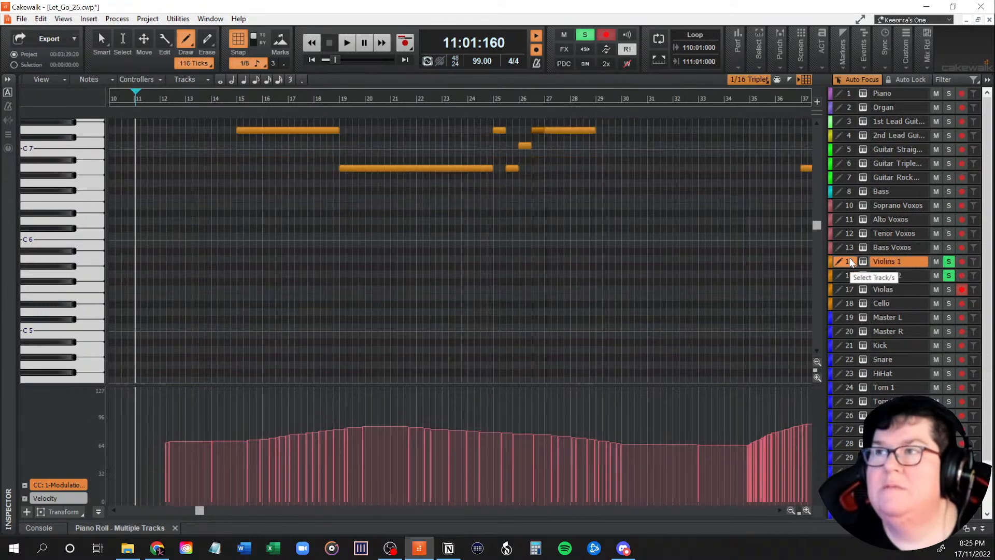
left_click(847, 275)
left_click(851, 286)
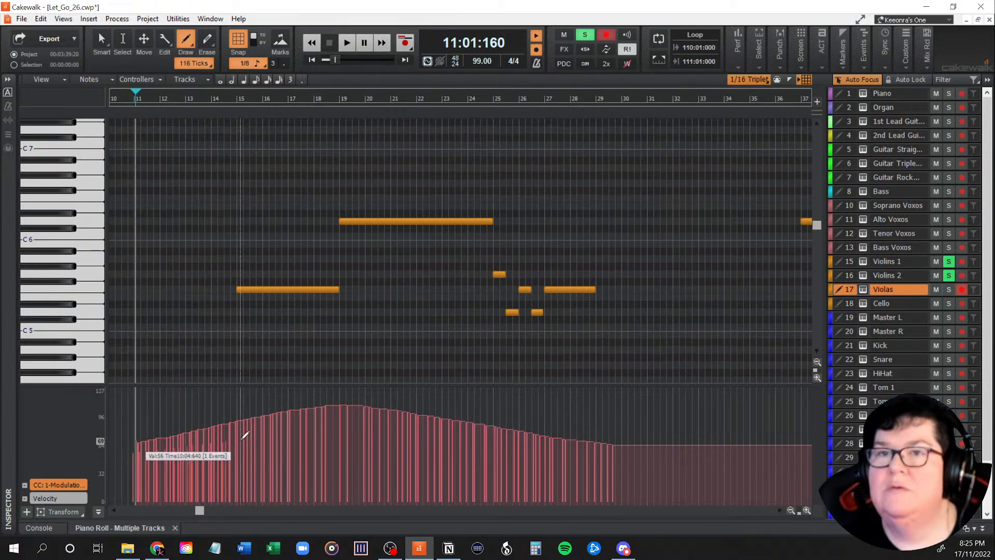
Redraw the Violas modulation lower from about measure 11 to 31, peaking near 82 and ending near 56, and compare it with both Violins.
left_click_drag(425, 437, 652, 451)
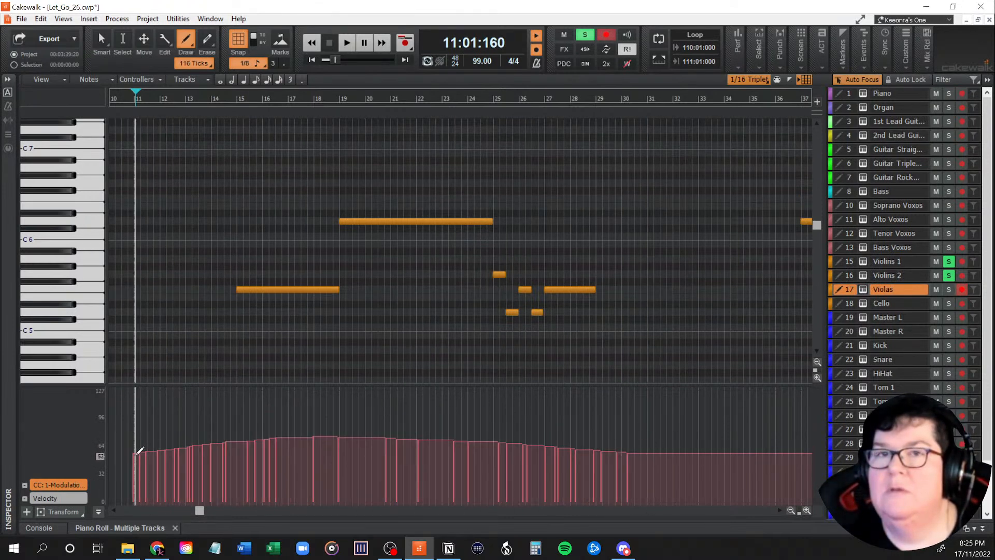
mouse_move(139, 447)
left_mouse_down()
mouse_move(428, 426)
mouse_move(659, 446)
left_mouse_up()
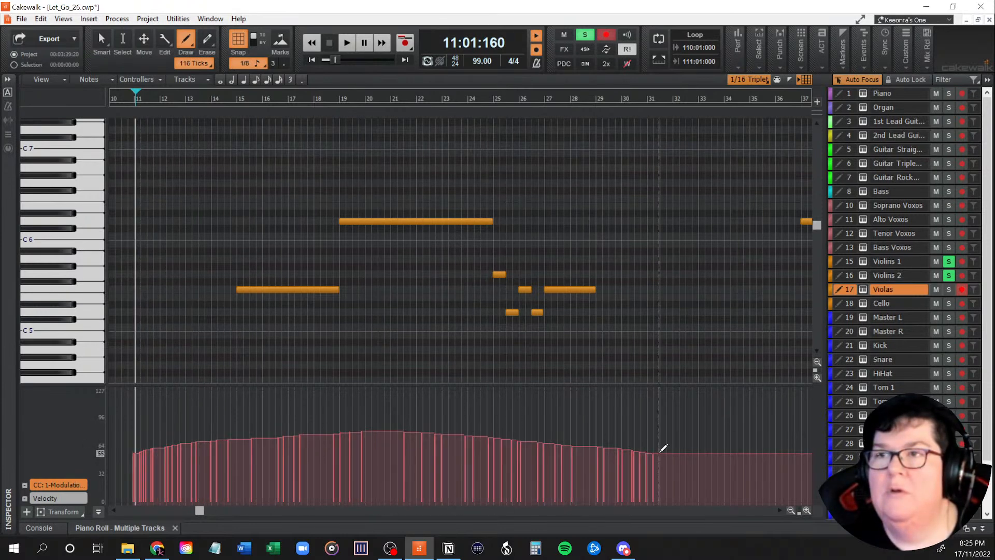
left_click(850, 276)
left_click(848, 263)
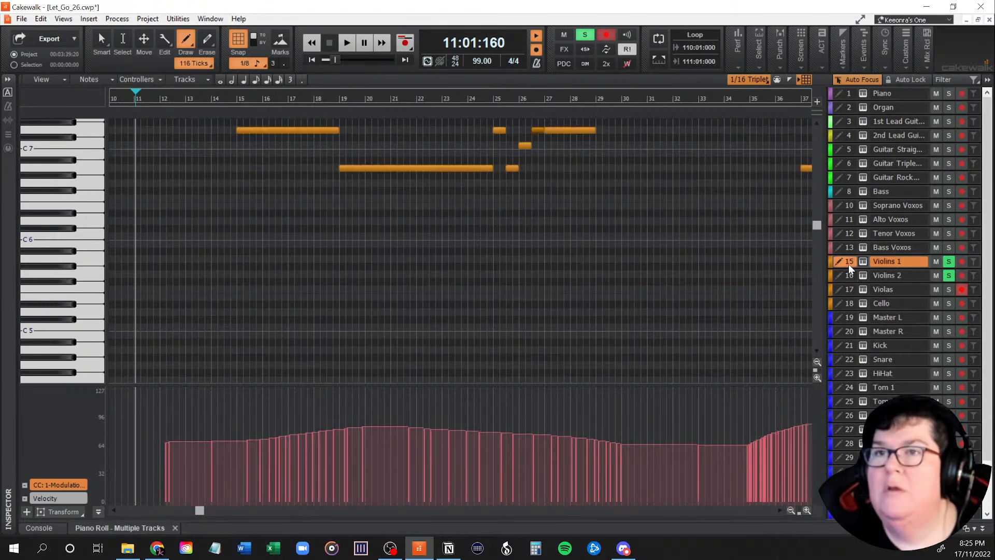
left_click(848, 276)
left_click(848, 288)
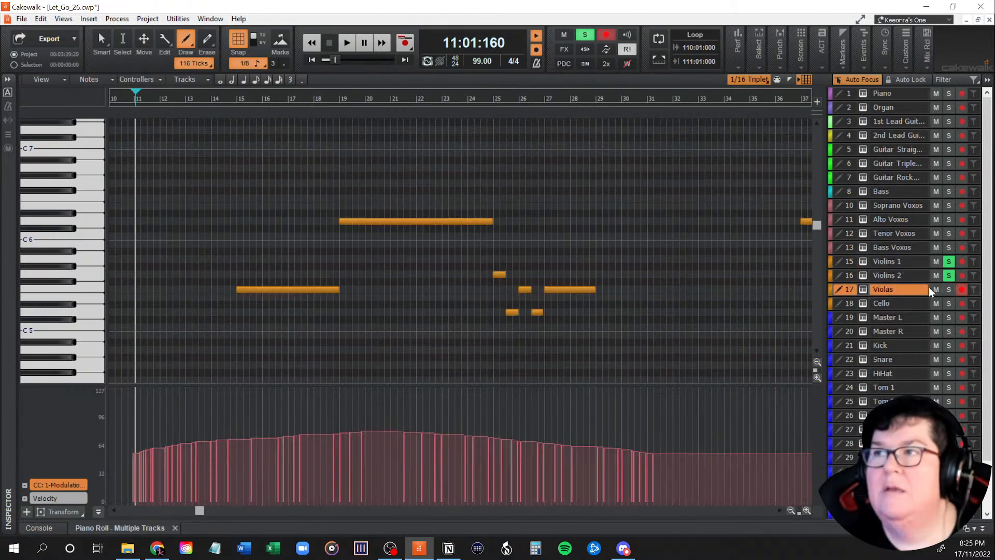
Solo Violas and draw its modulation from about measure 34 to 57, peaking near 117 and falling to about 47.
left_click(949, 289)
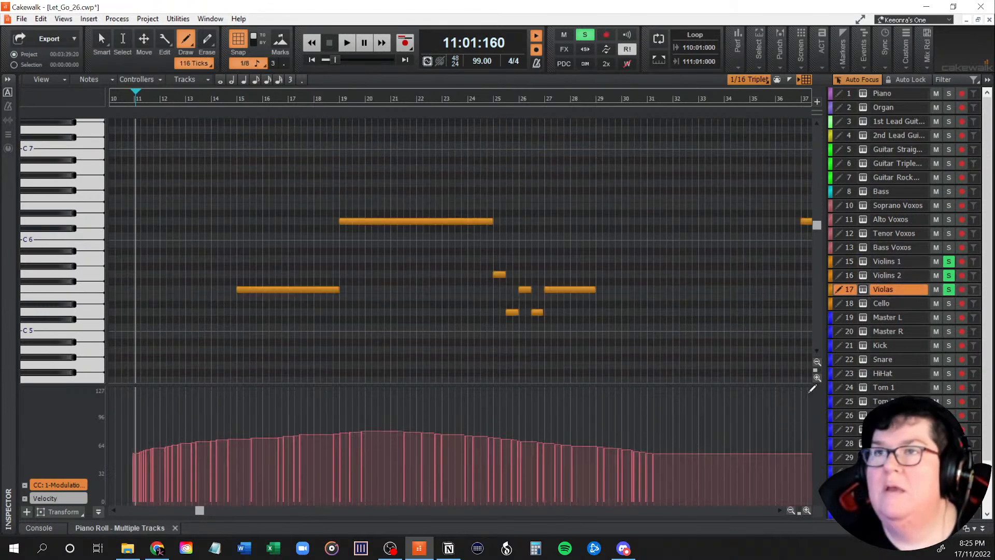
left_click_drag(193, 512, 352, 516)
left_click(850, 275)
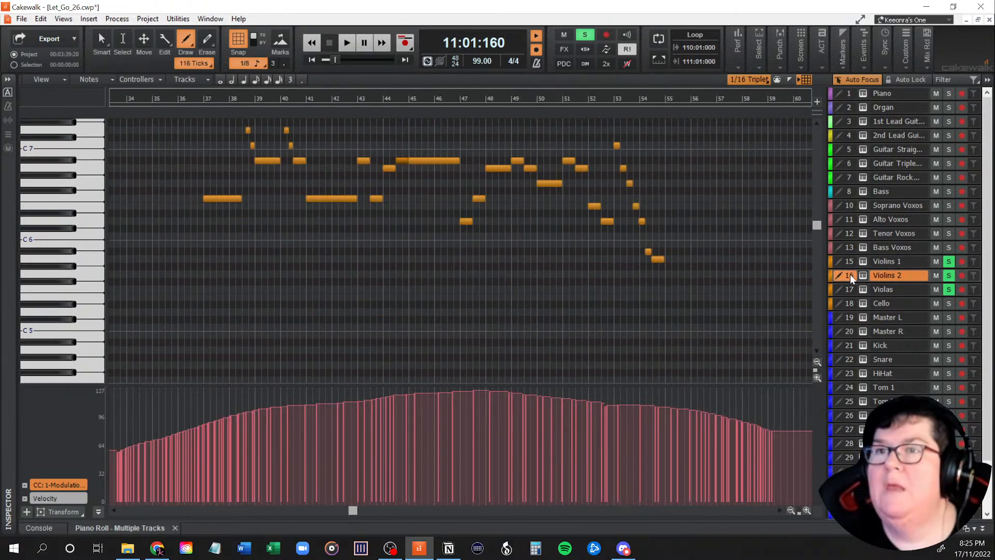
left_click(850, 261)
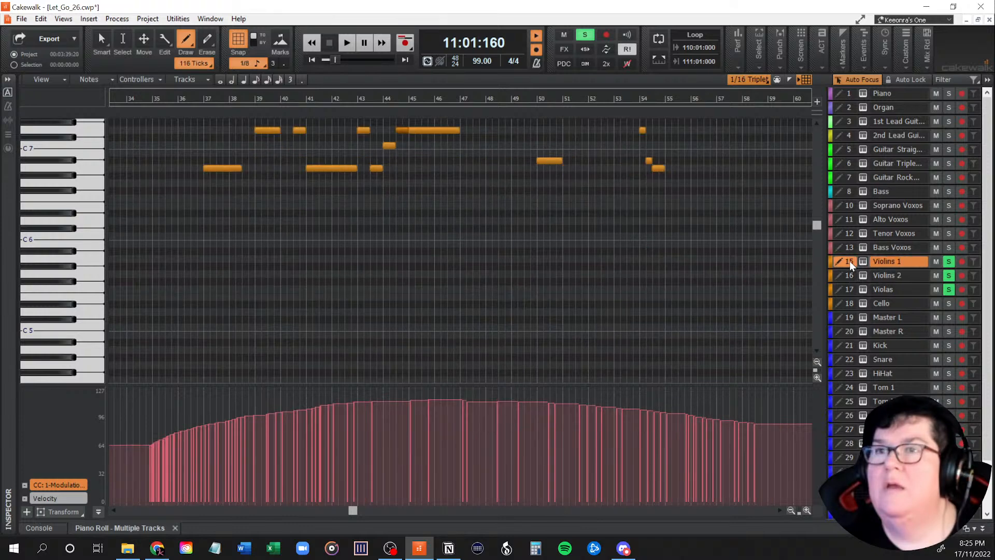
left_click(849, 275)
left_click(850, 289)
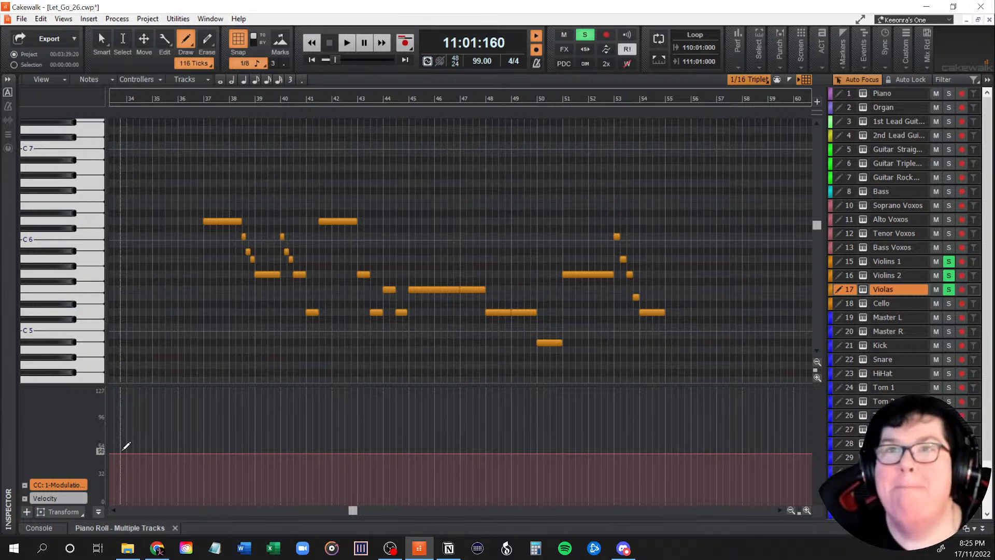
mouse_move(130, 449)
left_mouse_down()
mouse_move(326, 409)
mouse_move(487, 394)
mouse_move(631, 413)
mouse_move(719, 459)
left_mouse_up()
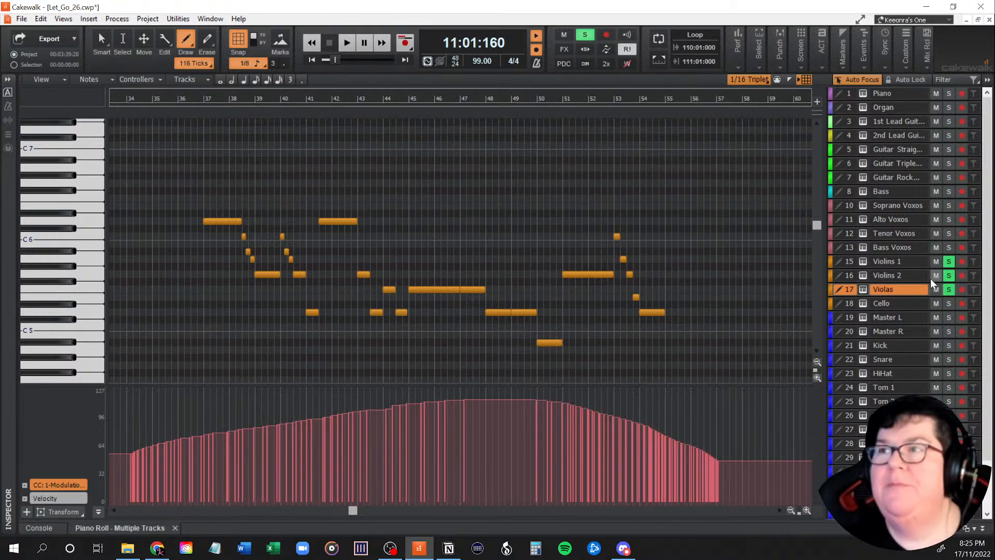
Compare the modulation curves of Violas, Violins 2 and Violins 1 between about measures 34 and 60.
left_click(850, 278)
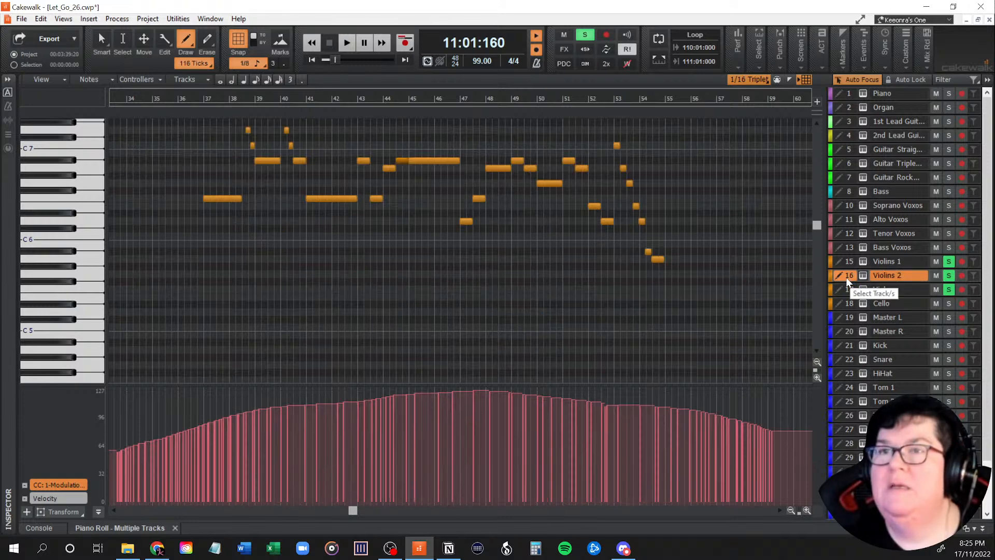
left_click(847, 259)
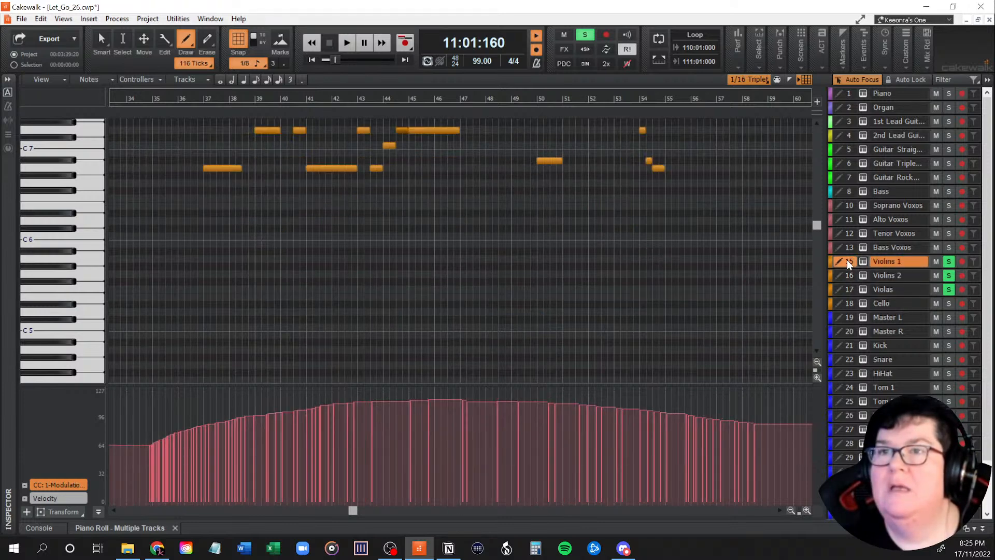
left_click(847, 249)
left_click(848, 259)
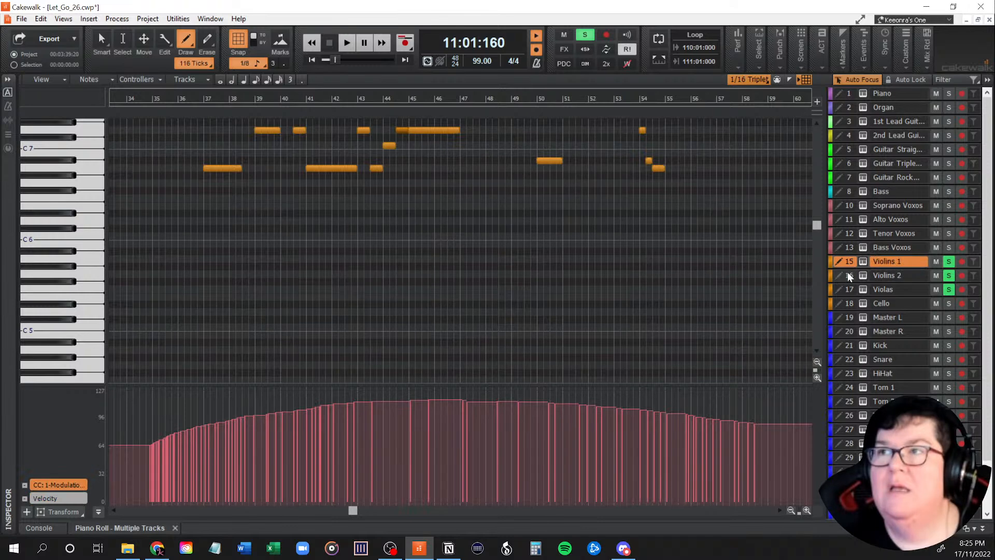
left_click(847, 272)
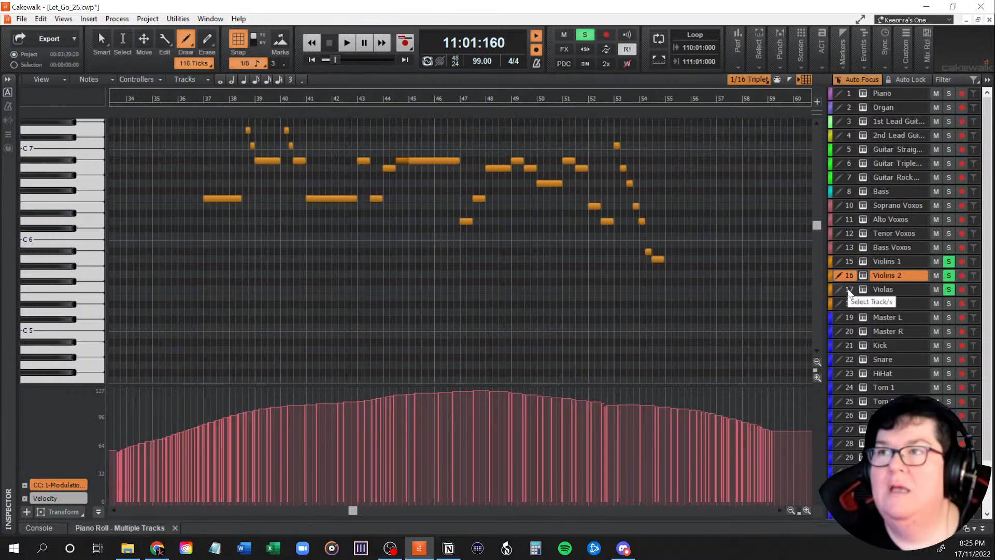
left_click(848, 290)
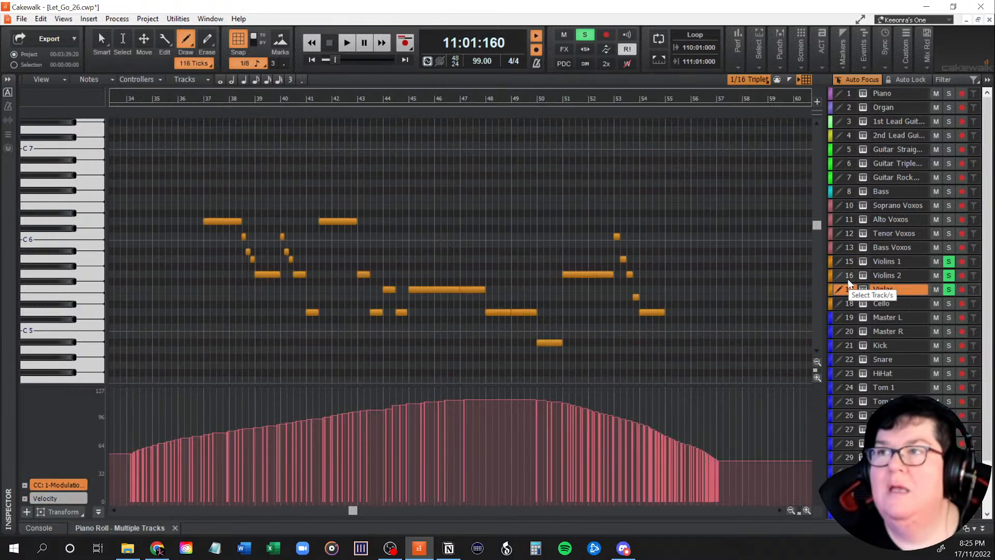
left_click(848, 275)
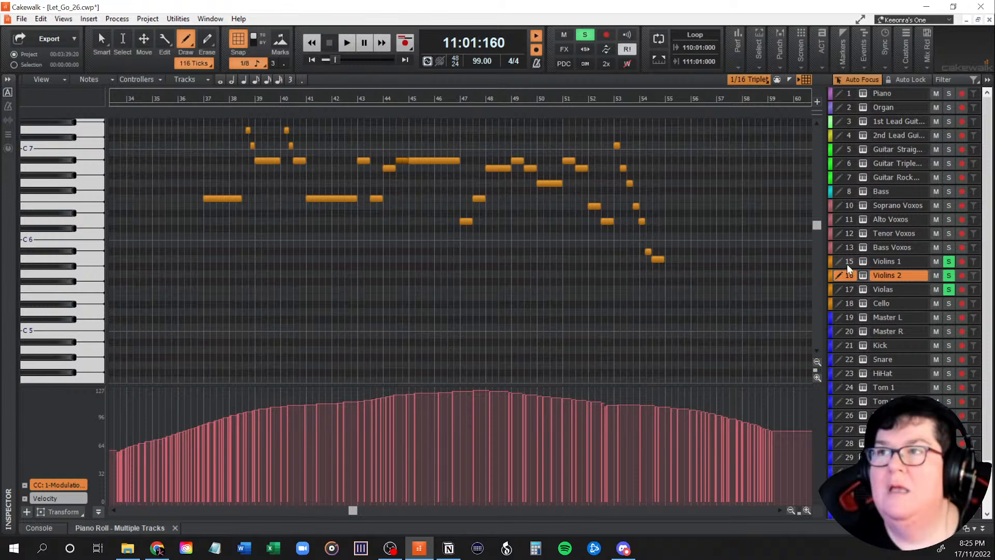
left_click(847, 263)
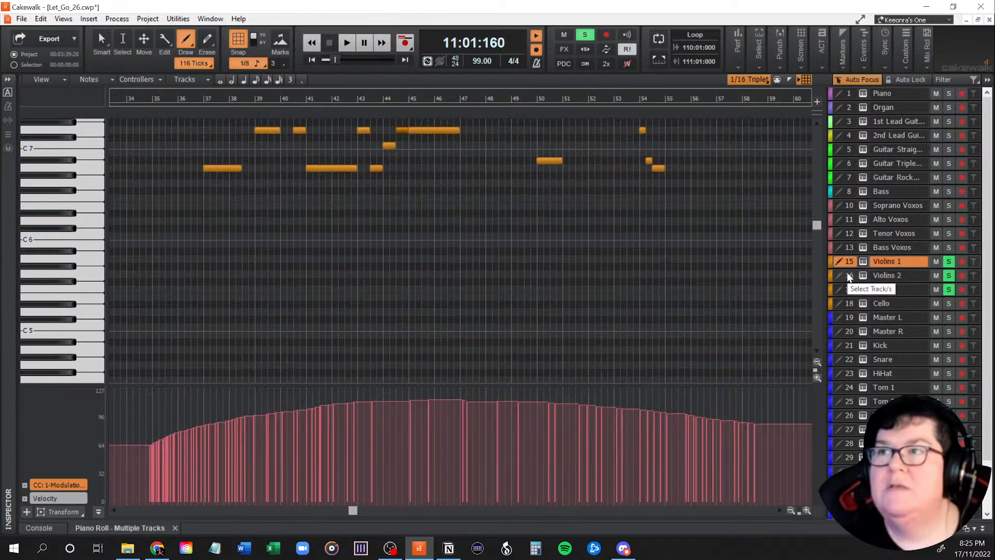
left_click(846, 272)
left_click(850, 290)
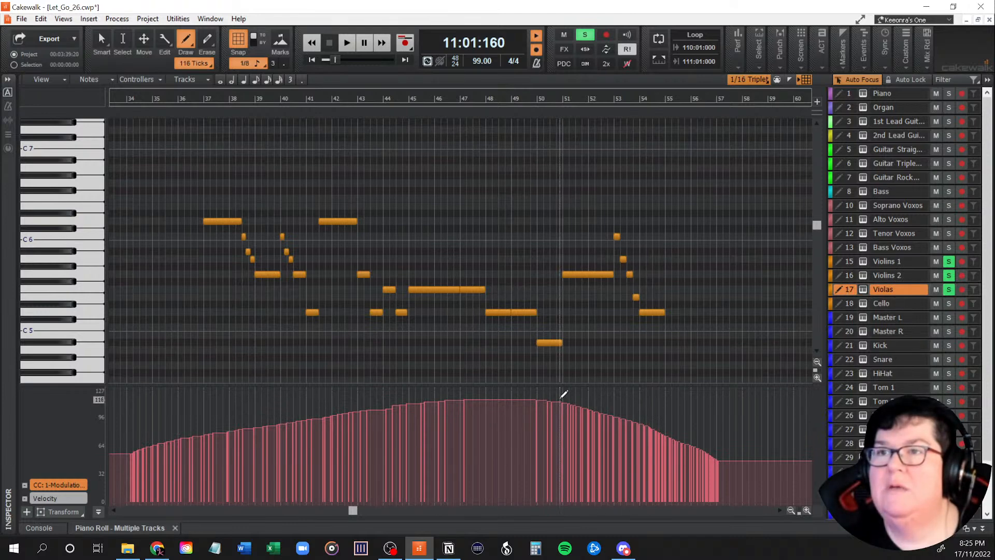
Redraw the Violas modulation's decline to end near 78 at measure 57, and raise its opening around measures 34 to 36 to about 77.
left_click_drag(561, 395, 729, 440)
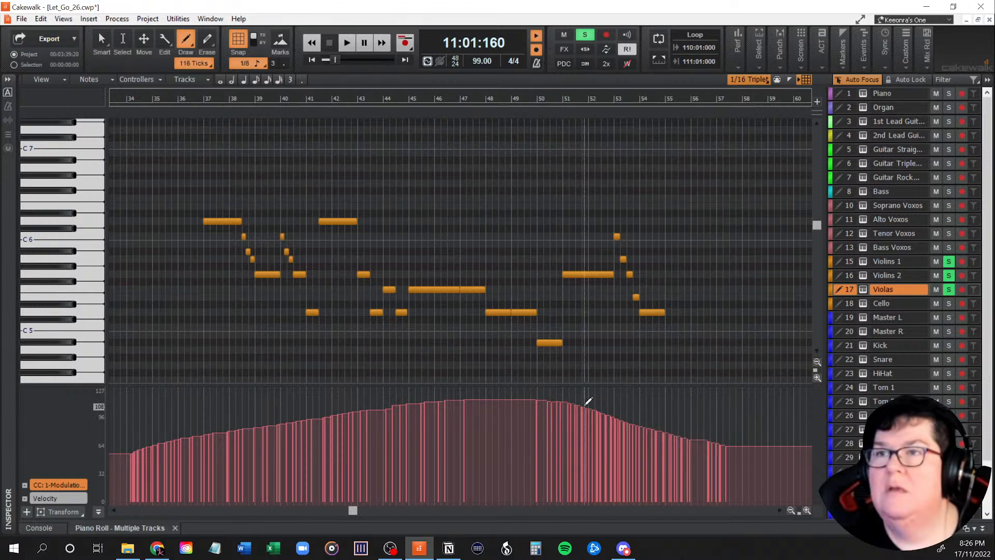
left_click_drag(589, 402, 726, 428)
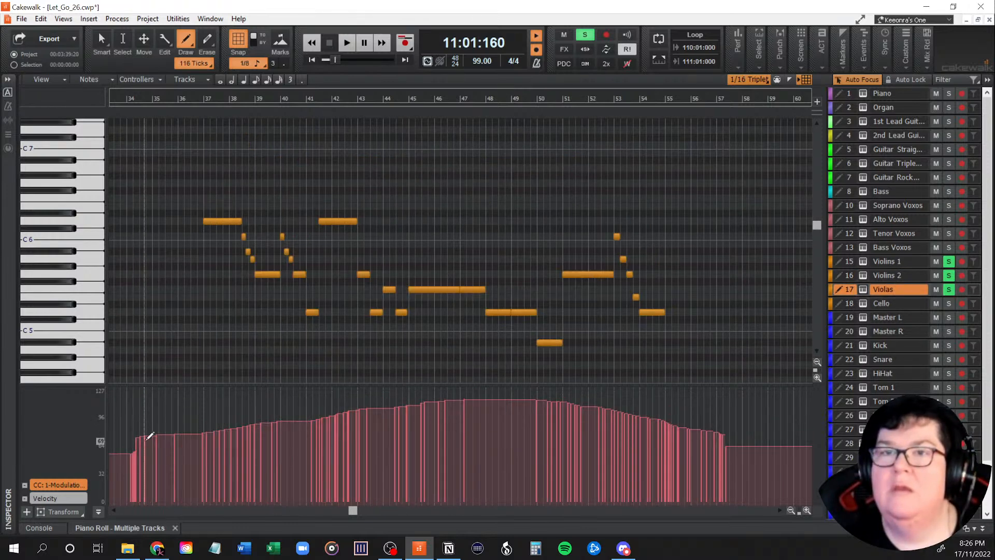
mouse_move(147, 438)
left_mouse_down()
mouse_move(133, 439)
mouse_move(156, 451)
left_mouse_up()
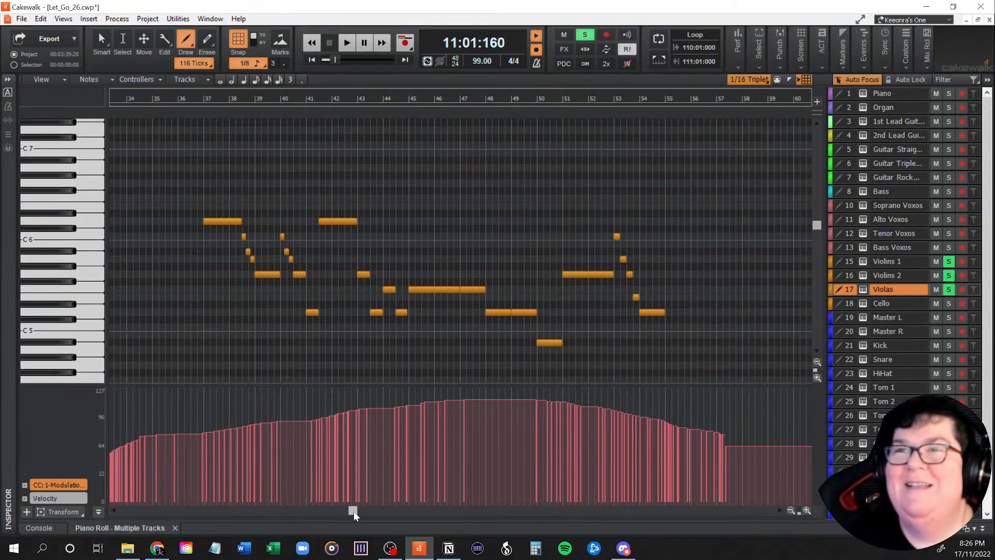
Draw the Violas modulation from about measure 61 to 80 with three swells peaking near 105, 103 and 117, using Violins 2 as reference.
left_click_drag(353, 511, 533, 513)
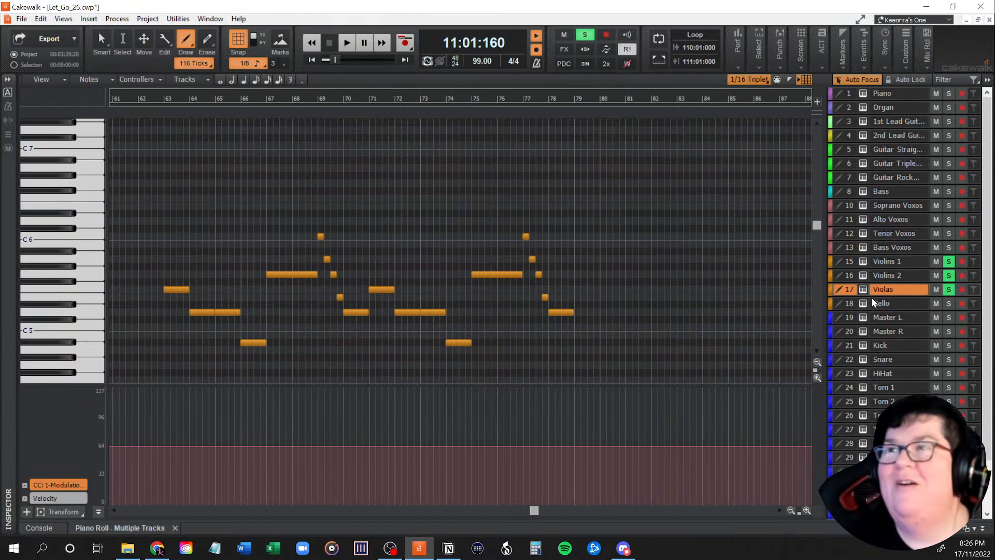
left_click(850, 278)
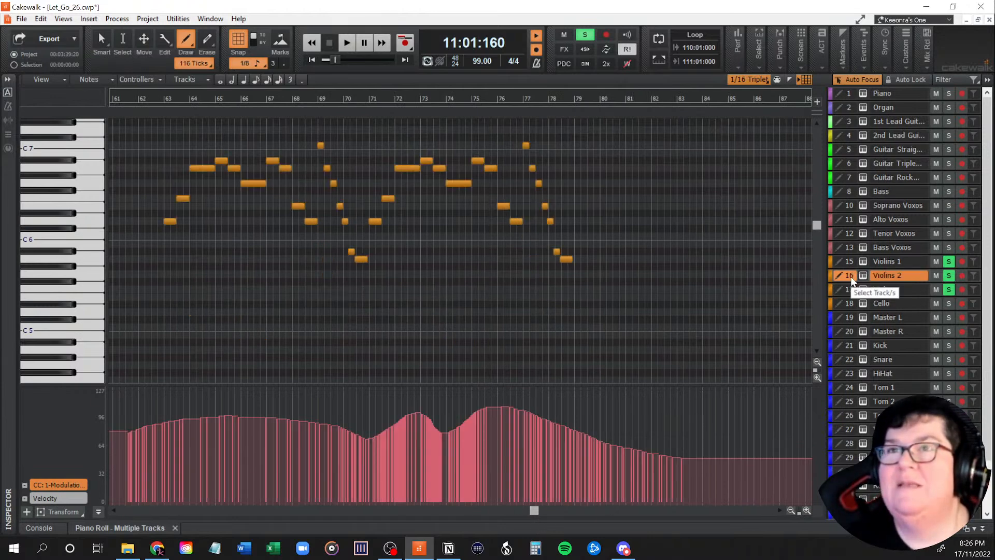
scroll(652, 304, "up", 1)
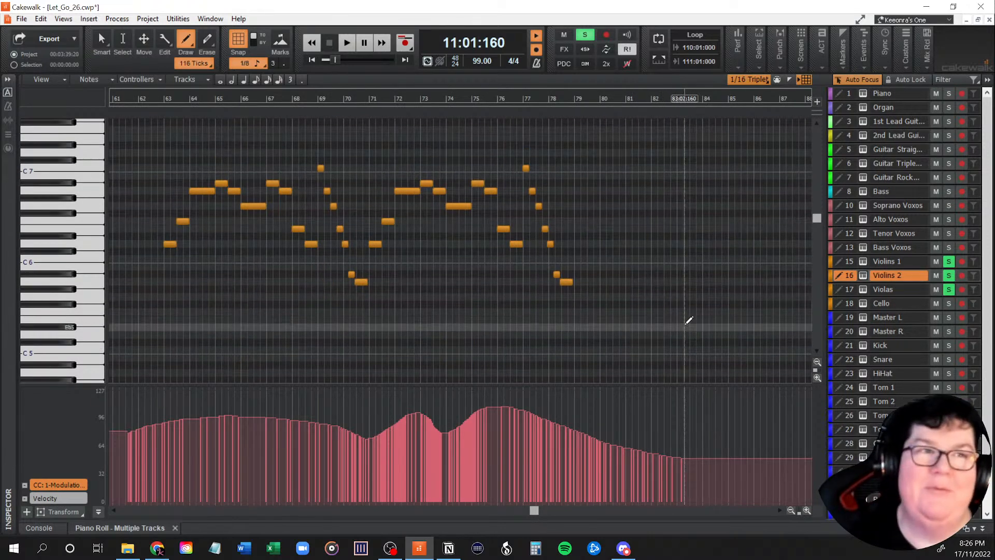
left_click(852, 293)
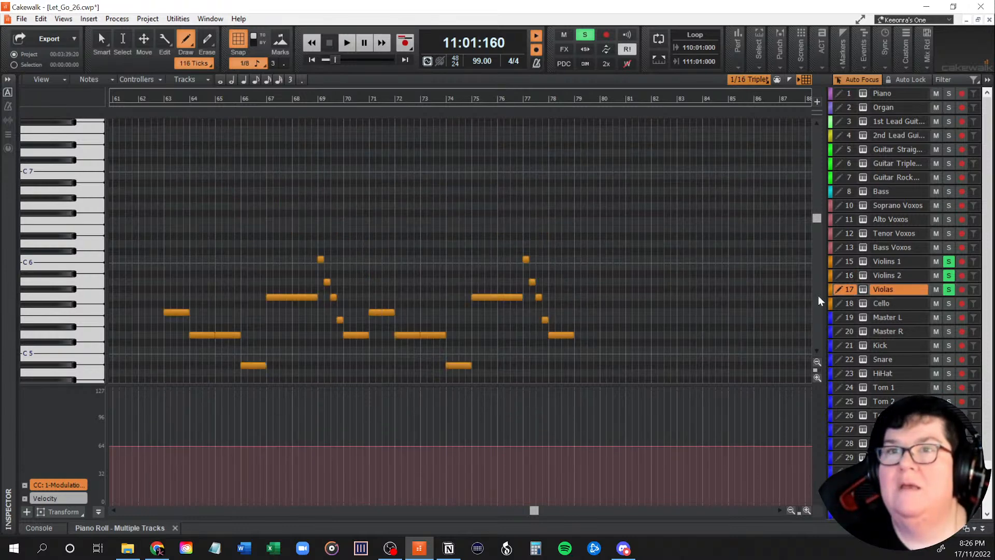
scroll(326, 278, "down", 3)
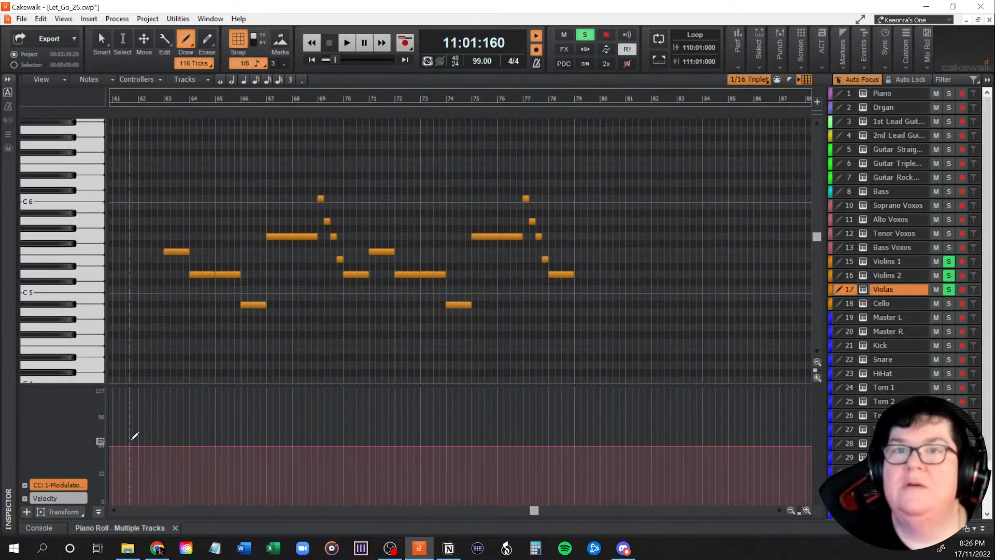
mouse_move(123, 439)
left_mouse_down()
mouse_move(222, 409)
mouse_move(304, 415)
mouse_move(374, 440)
mouse_move(434, 413)
mouse_move(465, 438)
mouse_move(513, 397)
mouse_move(539, 399)
mouse_move(625, 448)
left_mouse_up()
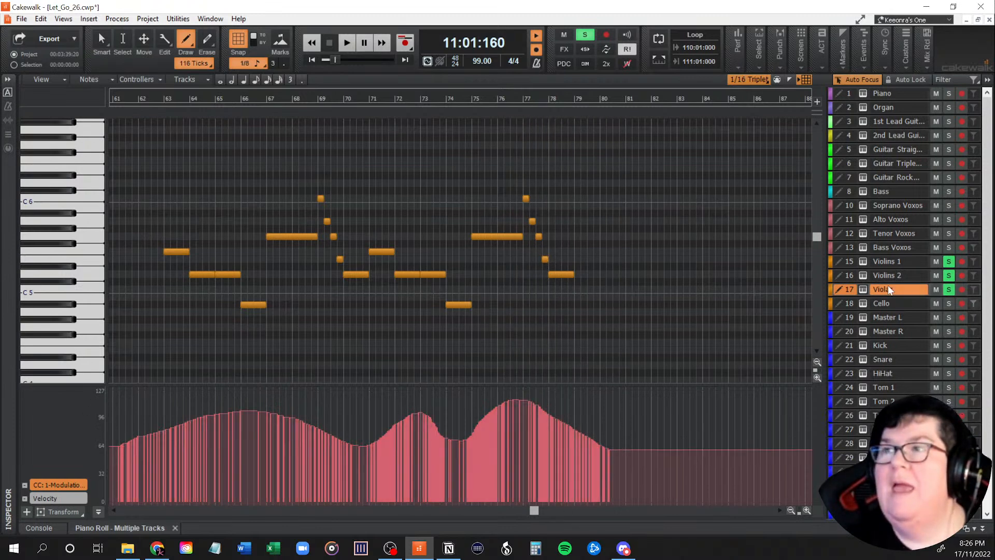
Compare the three-swell Violas modulation with the Violins 2 and Violins 1 curves between about measures 61 and 85.
left_click(847, 276)
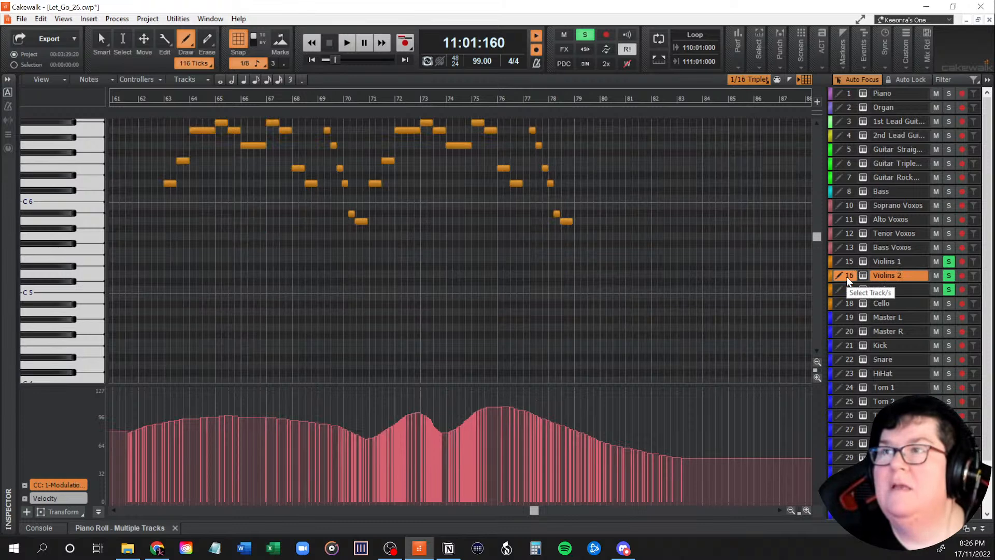
left_click(846, 264)
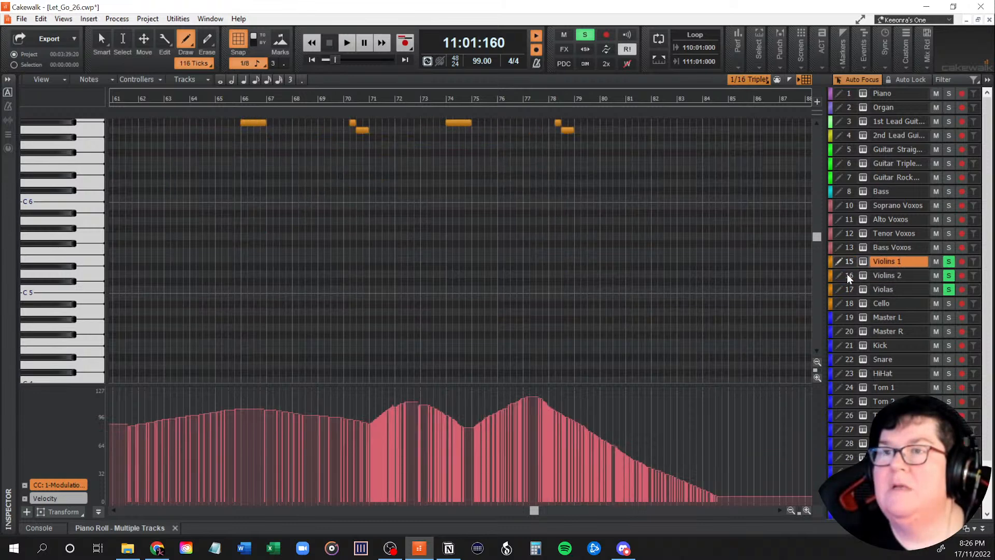
left_click(847, 275)
left_click(847, 288)
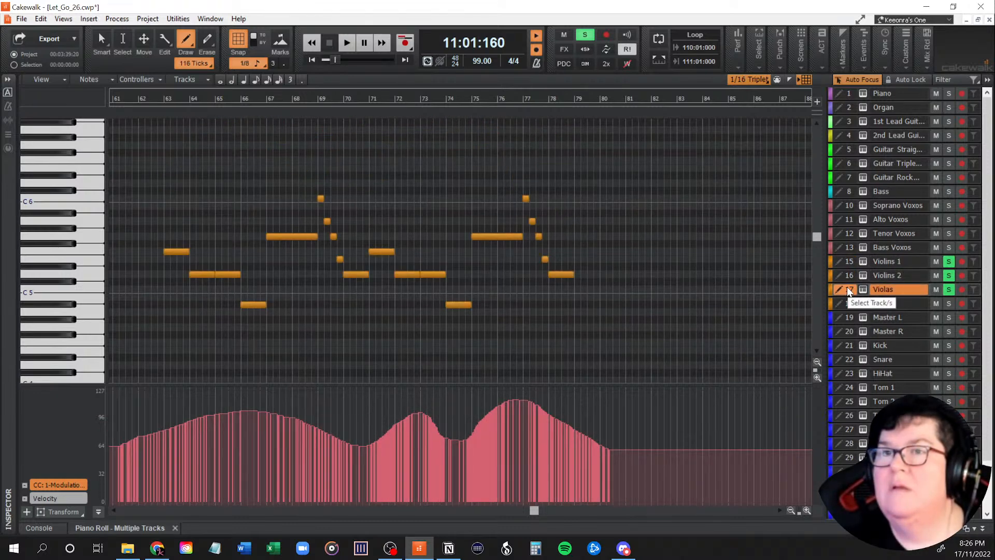
left_click(848, 276)
left_click(847, 263)
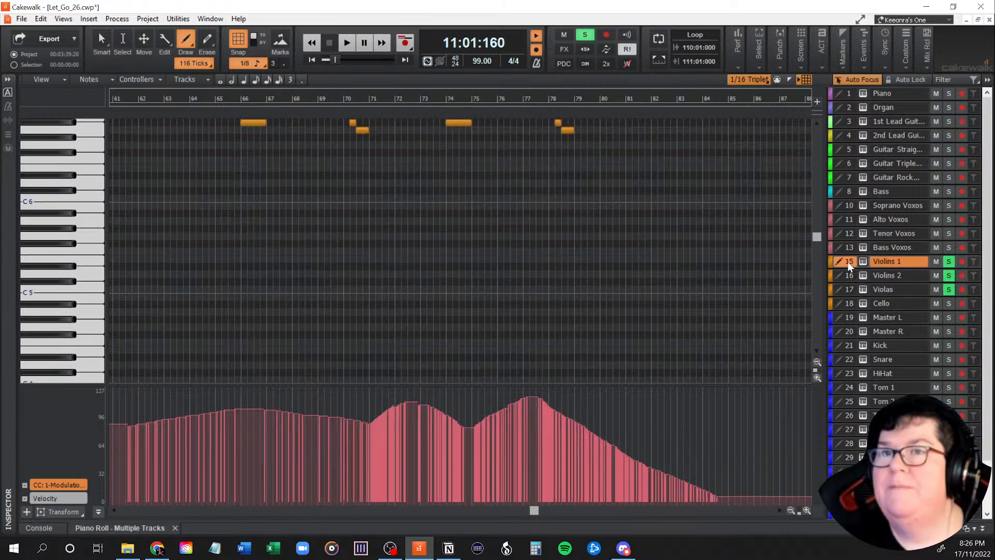
Play the soloed strings from measure 69 through the final Violas phrase to hear the drawn modulation.
left_click(847, 275)
left_click(849, 289)
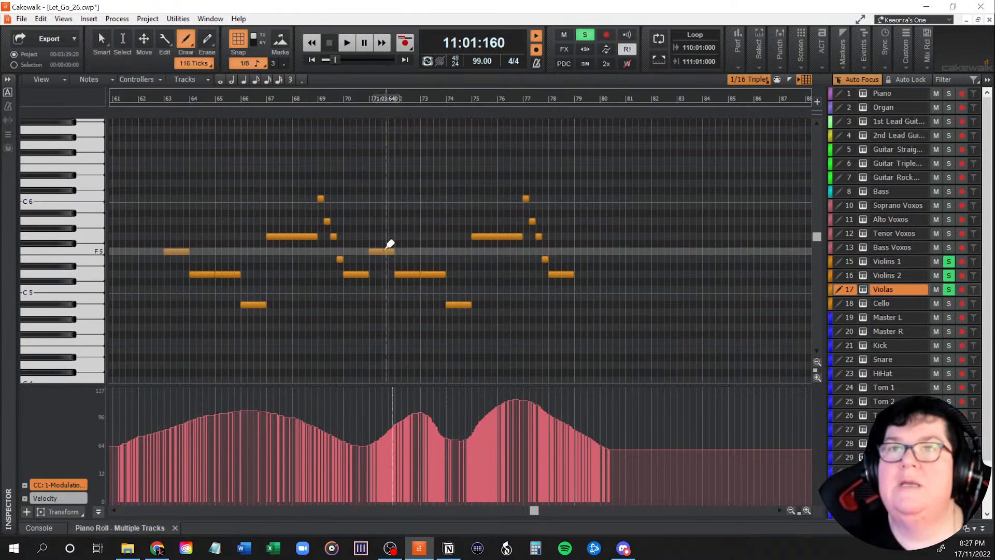
left_click(319, 96)
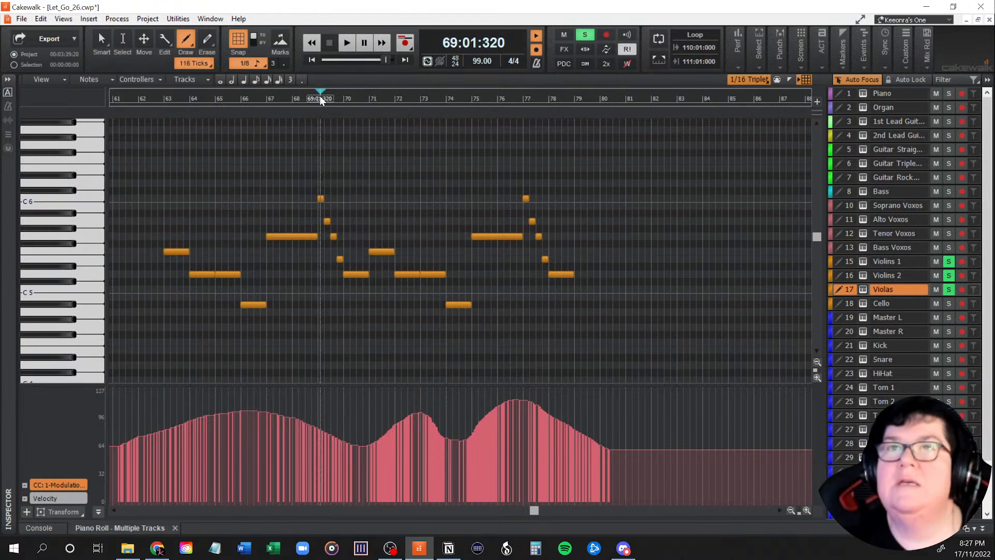
key("space")
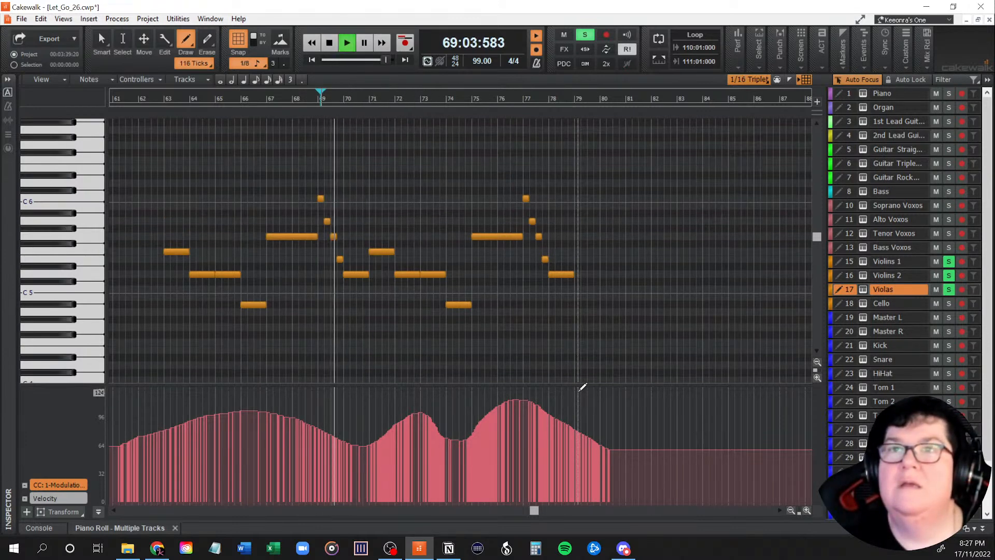
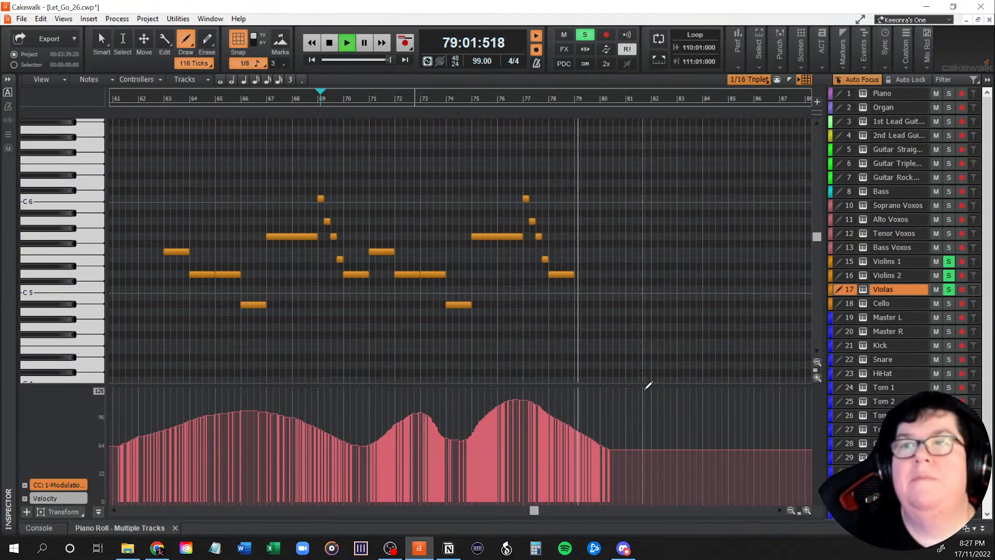
key("space")
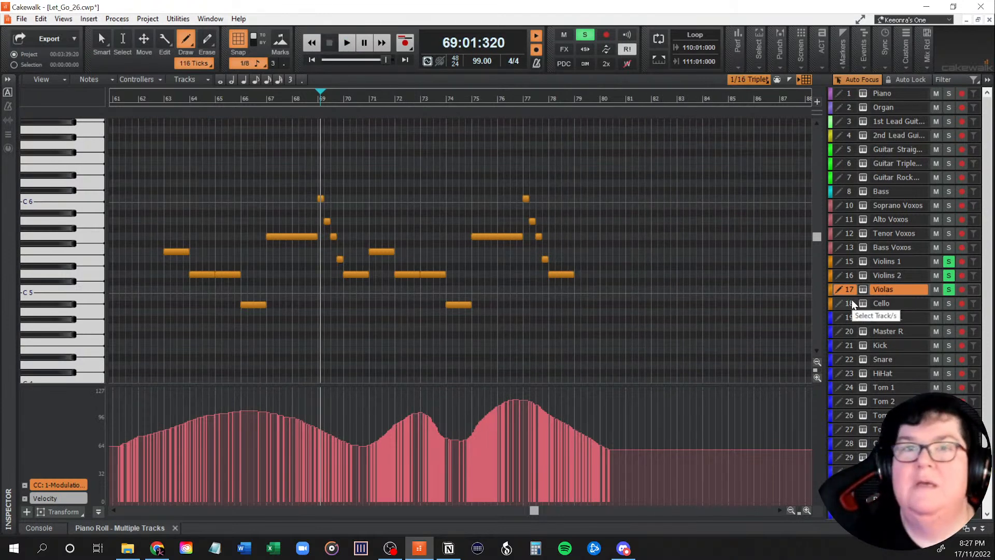
Display the Cello track's notes around measures 15 to 29 in the piano roll.
left_click_drag(533, 512, 168, 526)
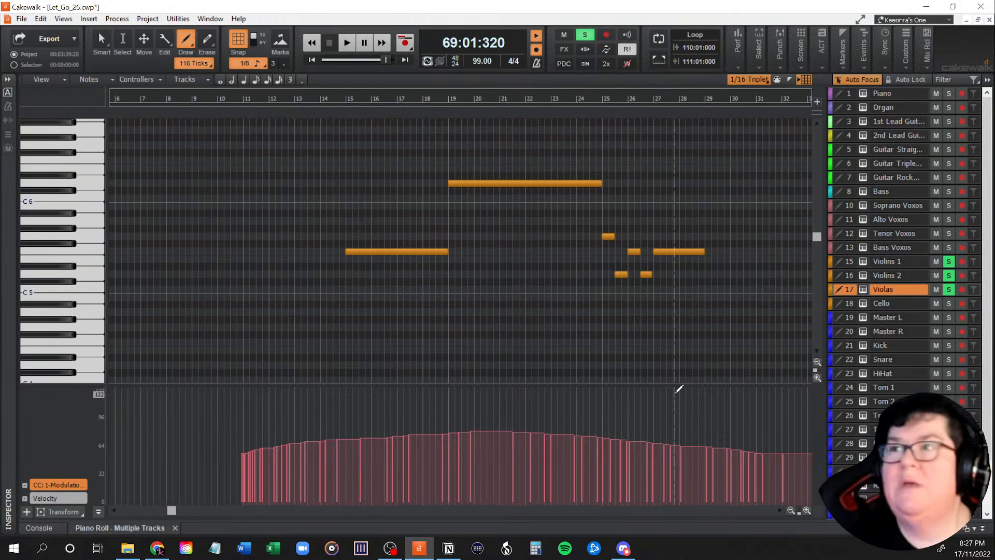
left_click(851, 302)
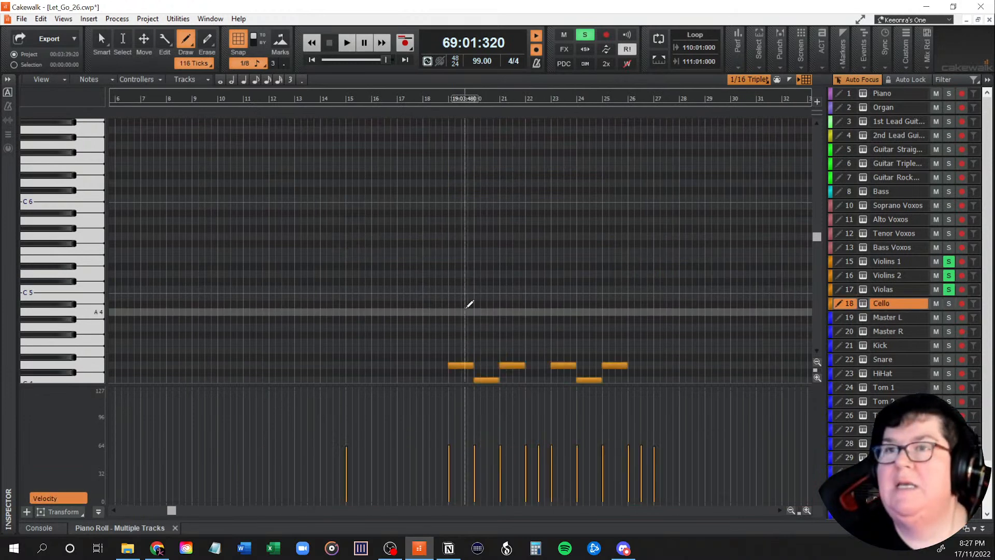
scroll(482, 311, "down", 3)
scroll(481, 311, "down", 6)
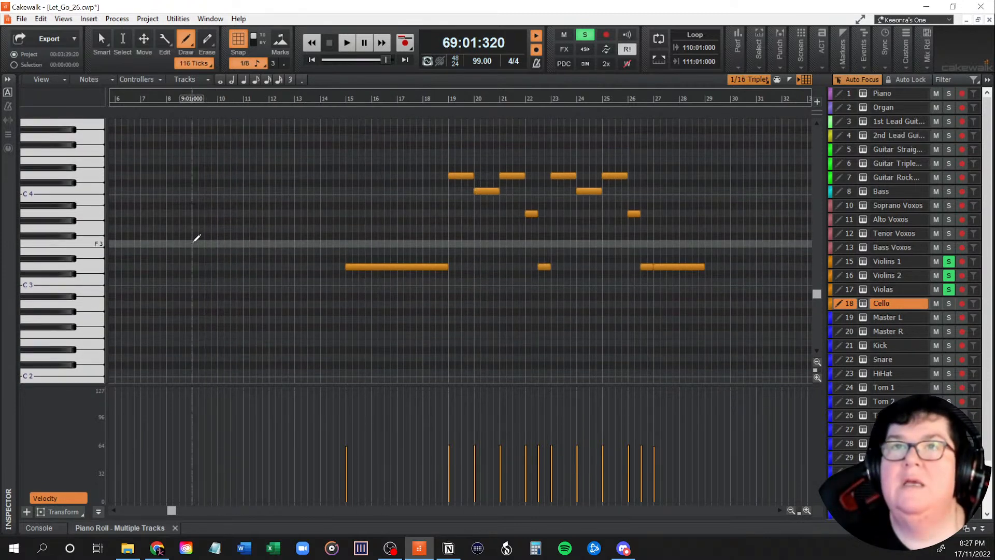
left_click(244, 241)
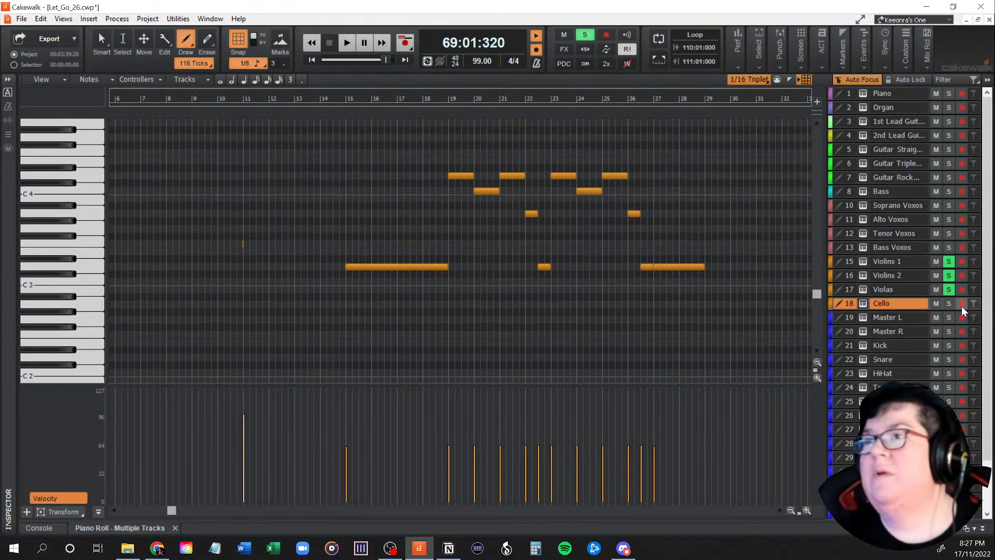
left_click(404, 44)
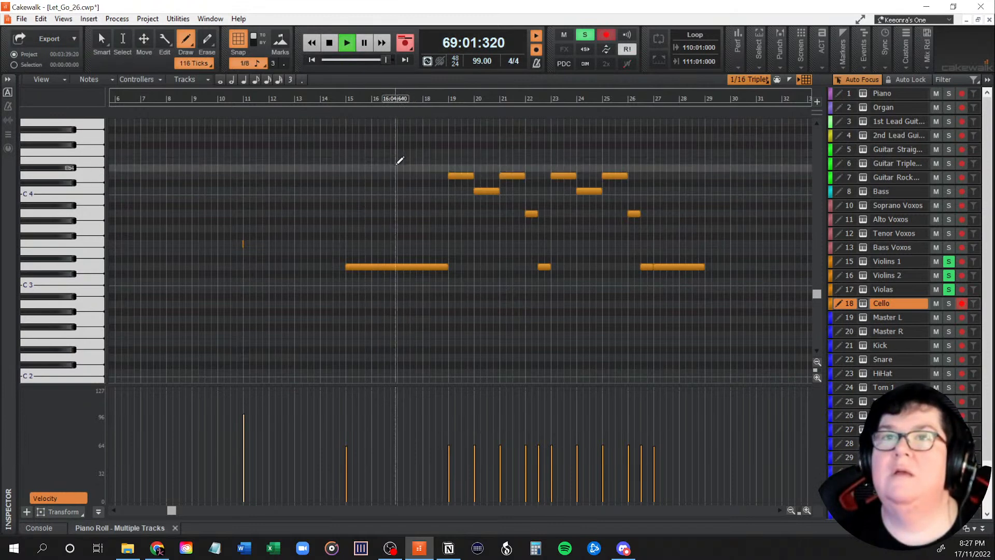
left_click(329, 43)
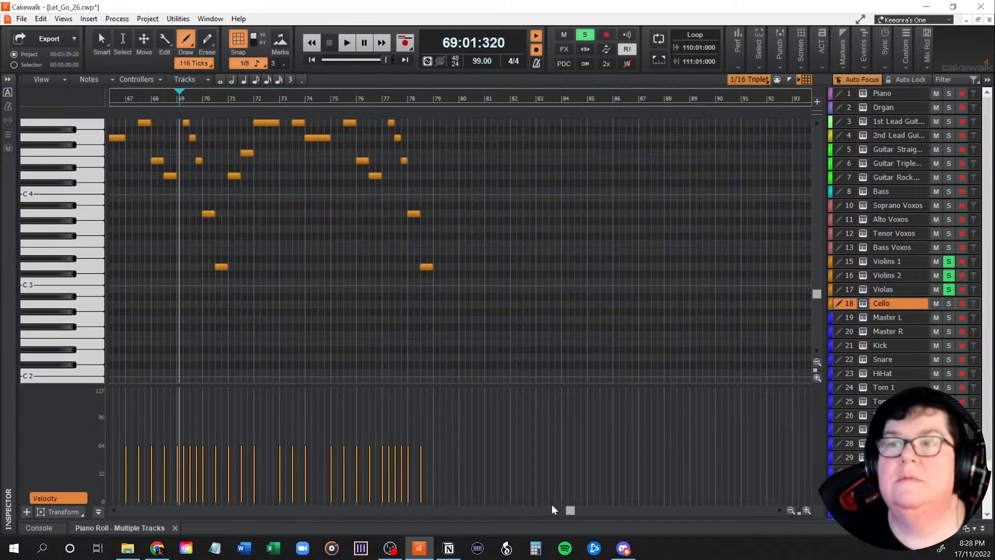
Remove the stray Cello note at measure 11, and record brief modulation from measure 10 to get an editable CC 1 lane.
left_click_drag(573, 512, 137, 521)
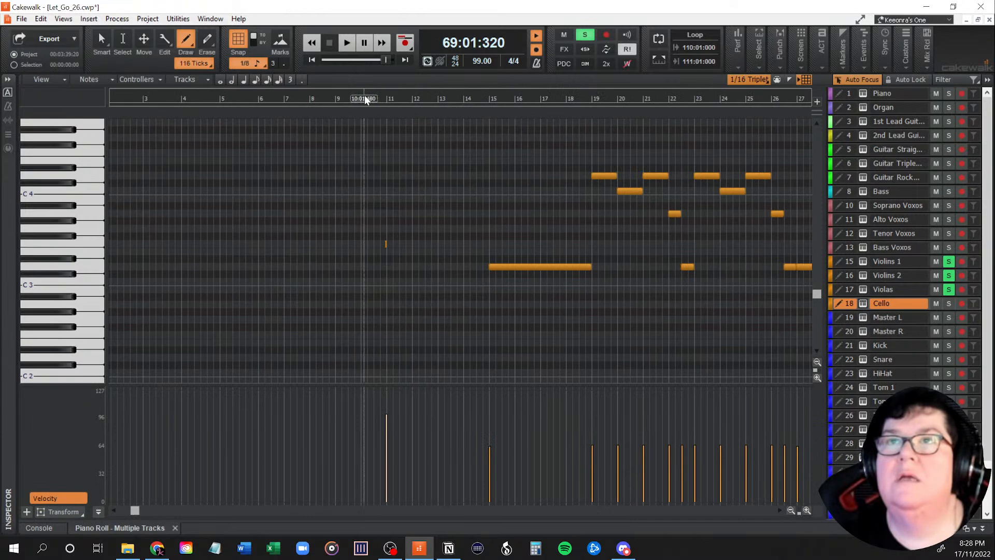
left_click(365, 98)
right_click(386, 244)
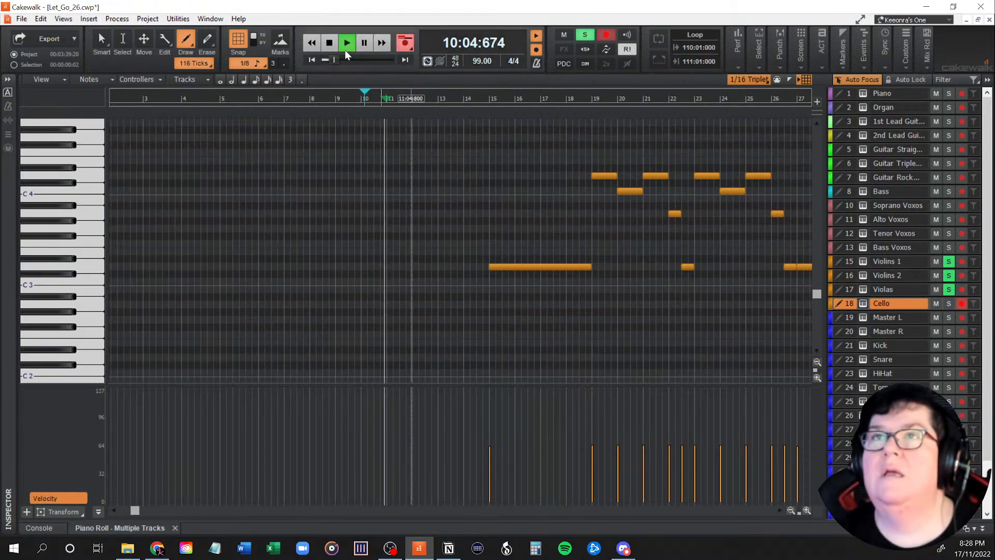
left_click(330, 43)
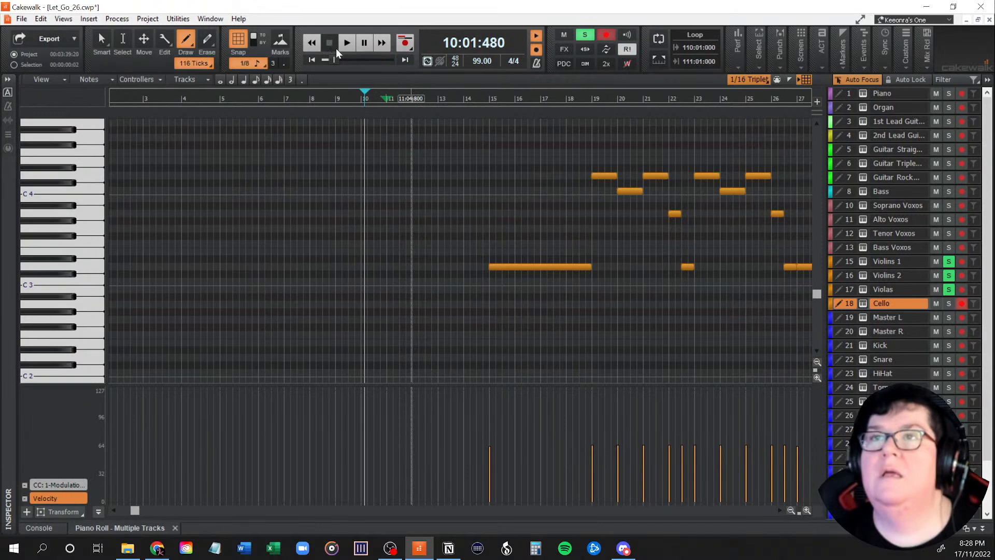
left_click(63, 485)
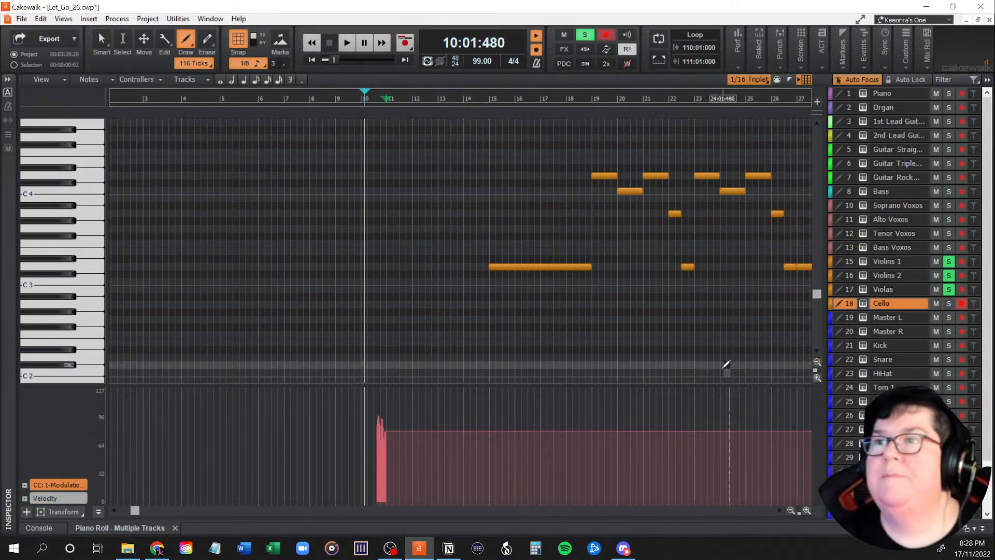
Draw the Cello modulation from about measure 12 to 31, rising from 63 to about 92 and falling to about 60, using Violas as reference.
left_click_drag(138, 511, 220, 513)
left_click(854, 288)
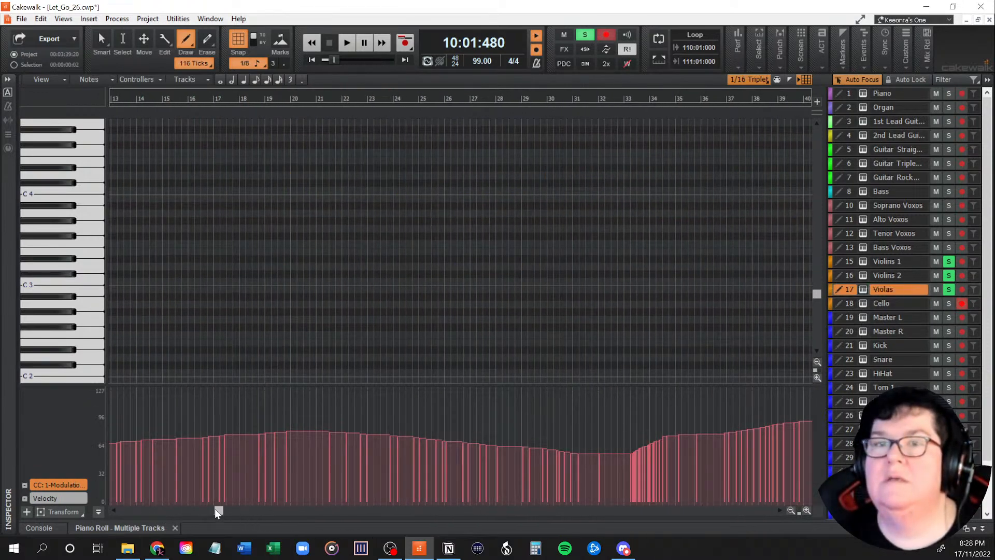
left_click_drag(216, 512, 164, 511)
scroll(491, 306, "up", 2)
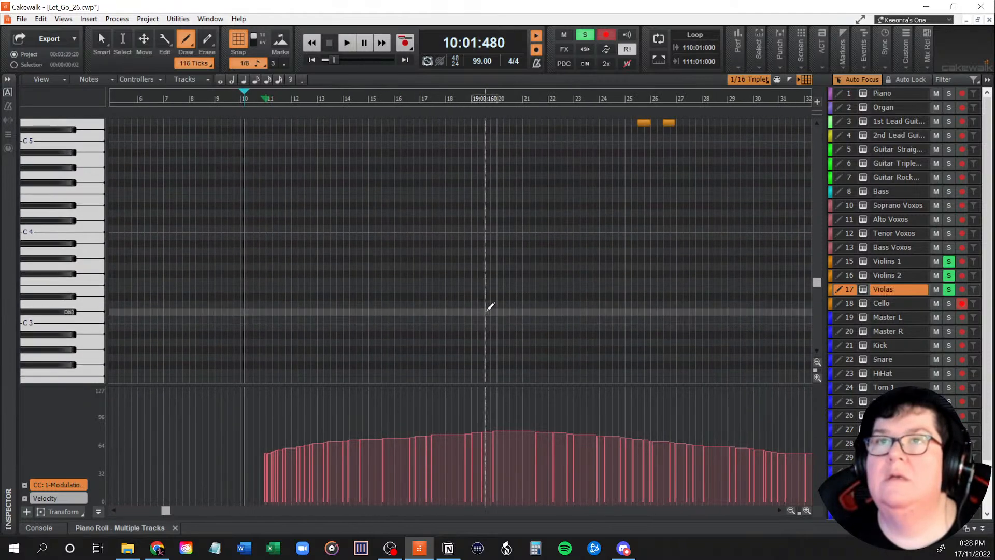
scroll(493, 307, "up", 4)
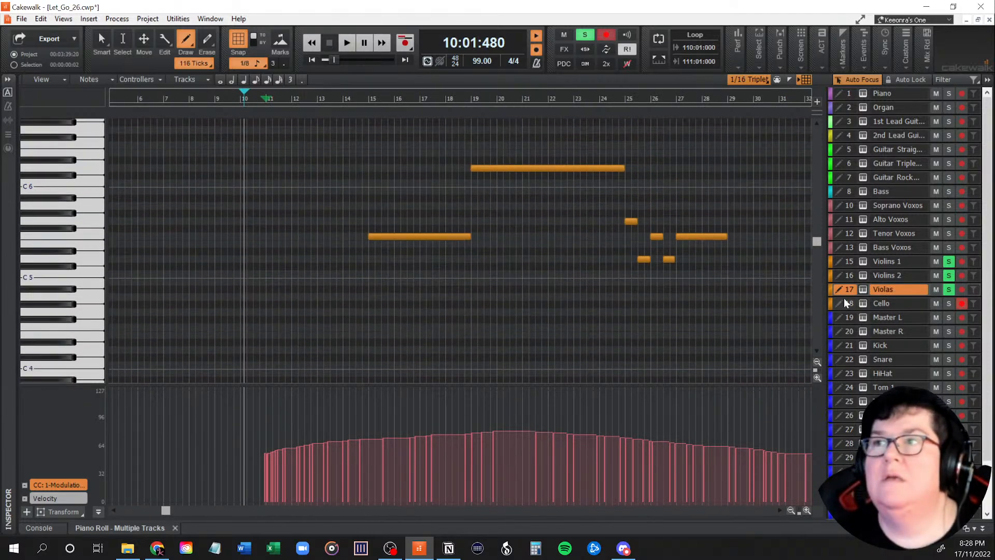
left_click(846, 304)
scroll(667, 277, "down", 3)
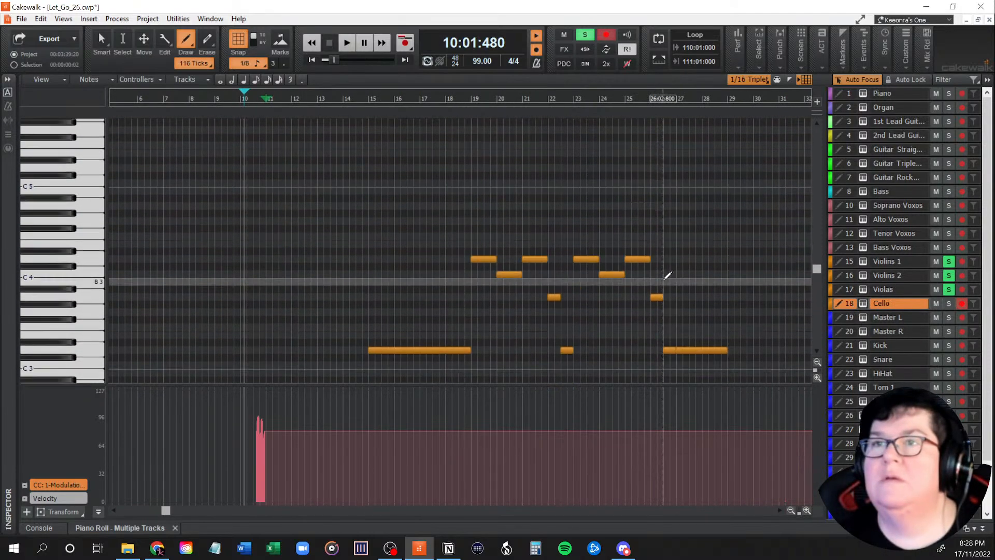
scroll(667, 278, "down", 2)
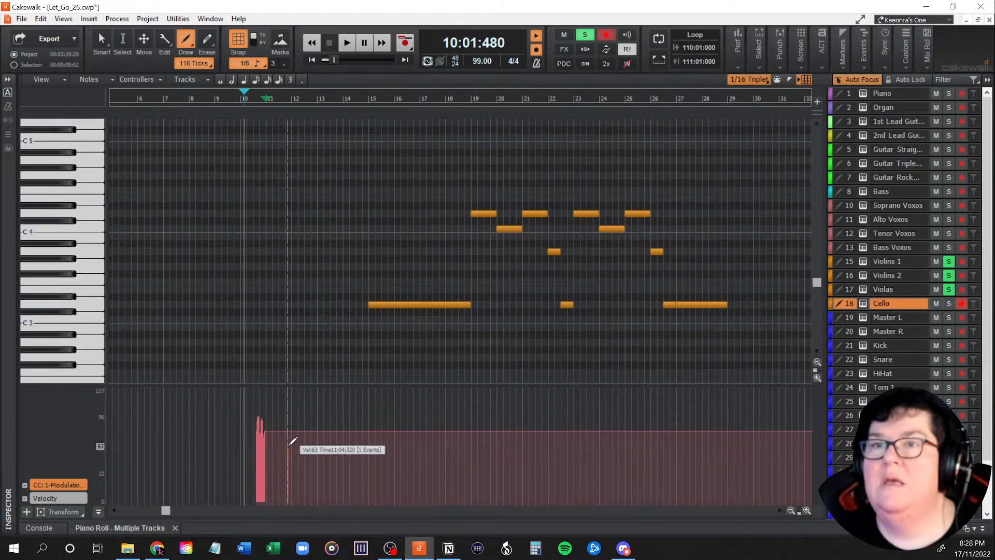
mouse_move(292, 441)
left_mouse_down()
mouse_move(384, 418)
mouse_move(479, 411)
mouse_move(711, 422)
mouse_move(789, 444)
left_mouse_up()
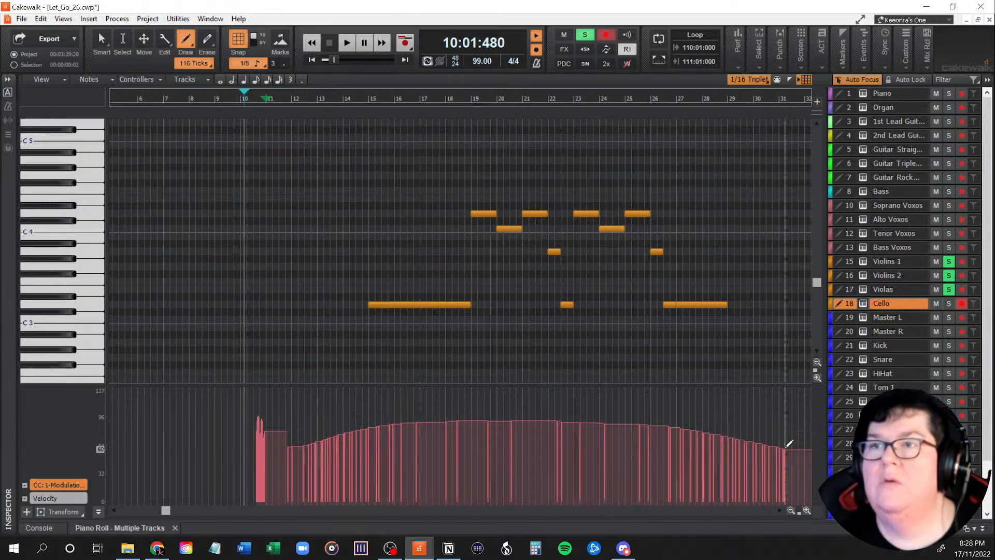
Compare the Cello's opening modulation curve with the Violas and Violins 2 curves between about measures 11 and 31.
left_click(852, 290)
left_click(849, 275)
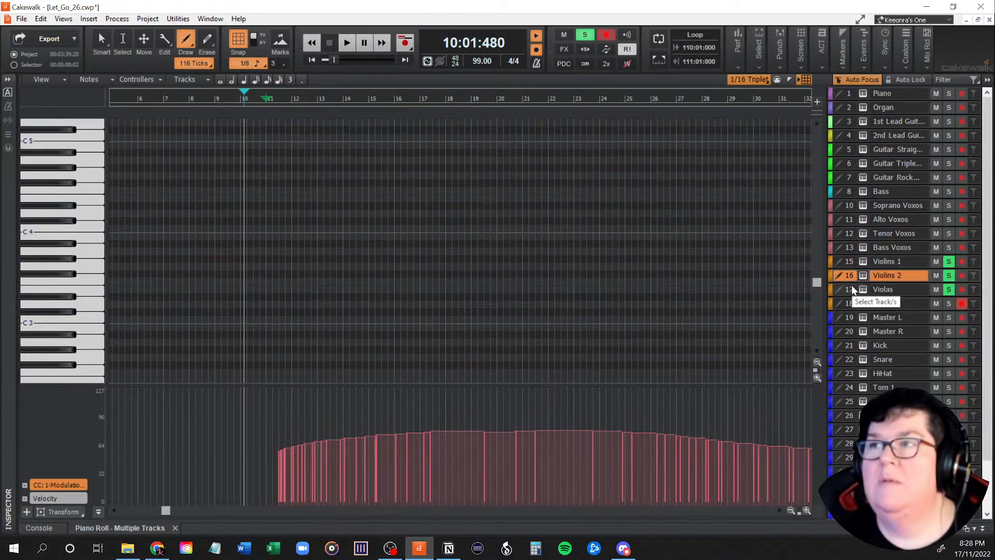
left_click(852, 290)
left_click(851, 304)
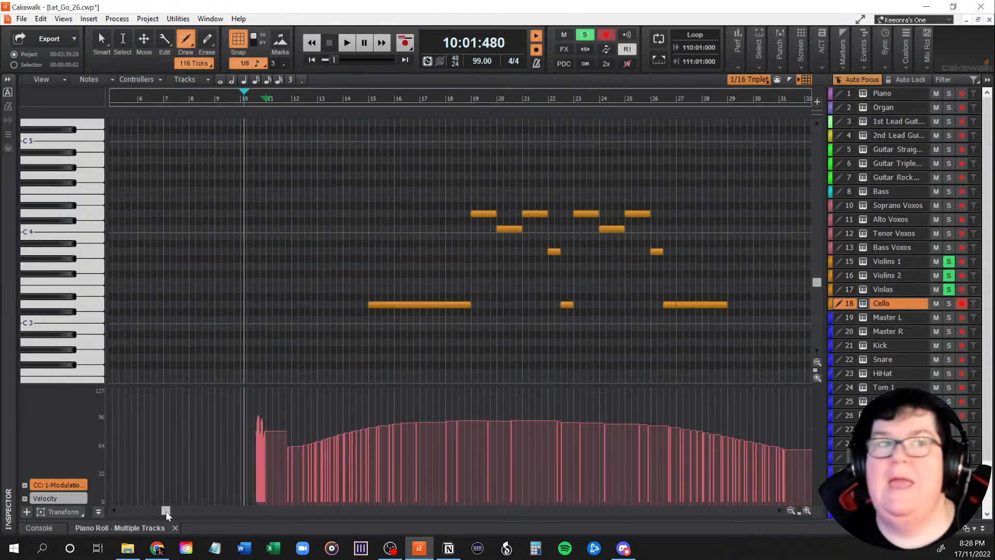
Draw the Cello modulation from about measure 35, rising from about 60 to 127 by measure 46 and declining to about 43 at measure 60.
left_click_drag(166, 511, 364, 531)
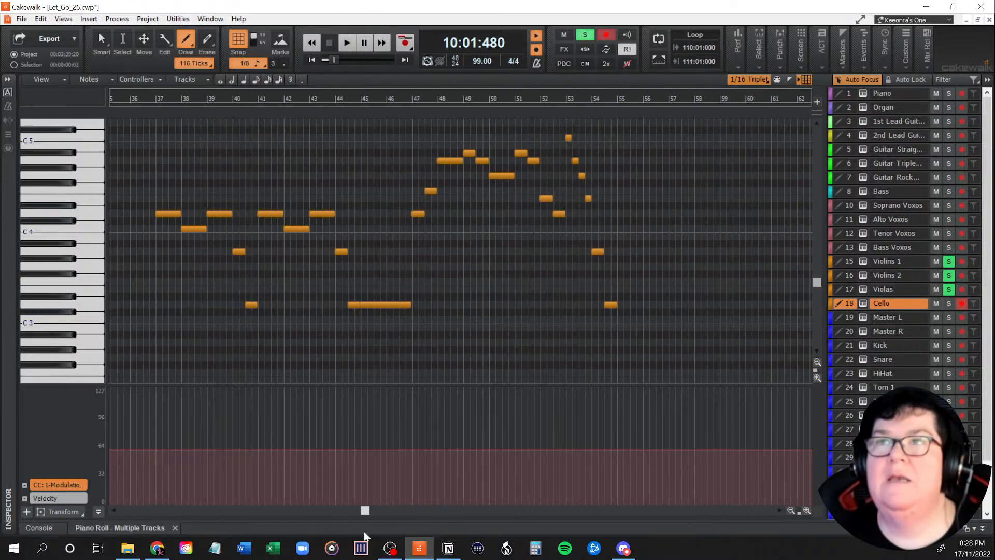
scroll(533, 363, "up", 1)
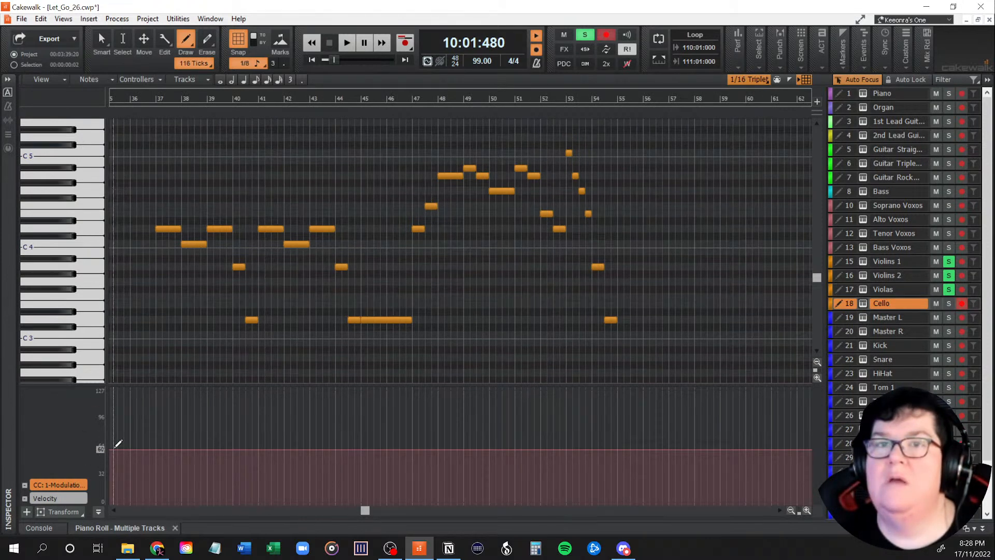
mouse_move(114, 447)
left_mouse_down()
mouse_move(196, 413)
mouse_move(400, 388)
left_mouse_up()
mouse_move(595, 394)
left_mouse_down()
mouse_move(751, 462)
mouse_move(713, 465)
left_mouse_up()
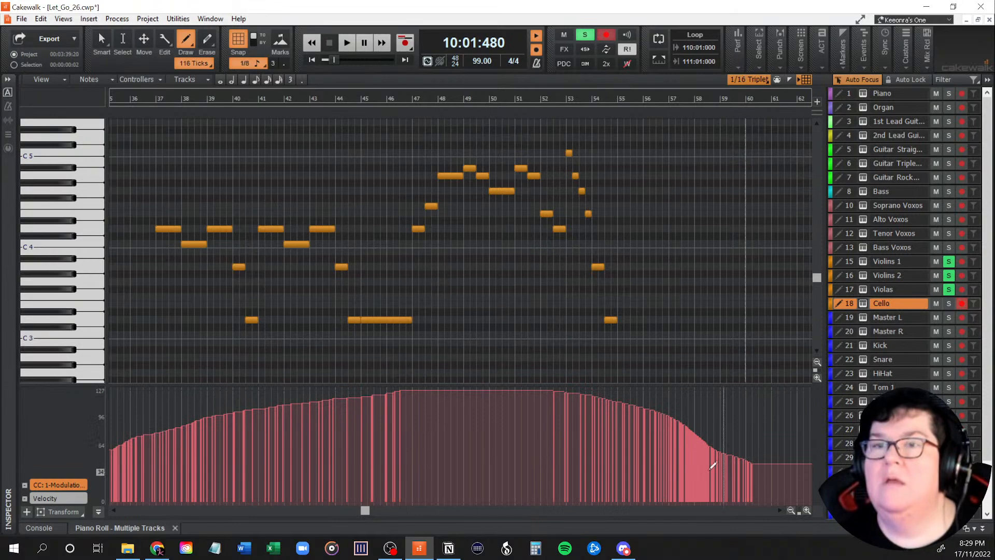
Draw the Cello modulation from about measure 60 to 81 with four swells peaking near 96, 99, 104 and 97.
left_click_drag(365, 515, 499, 521)
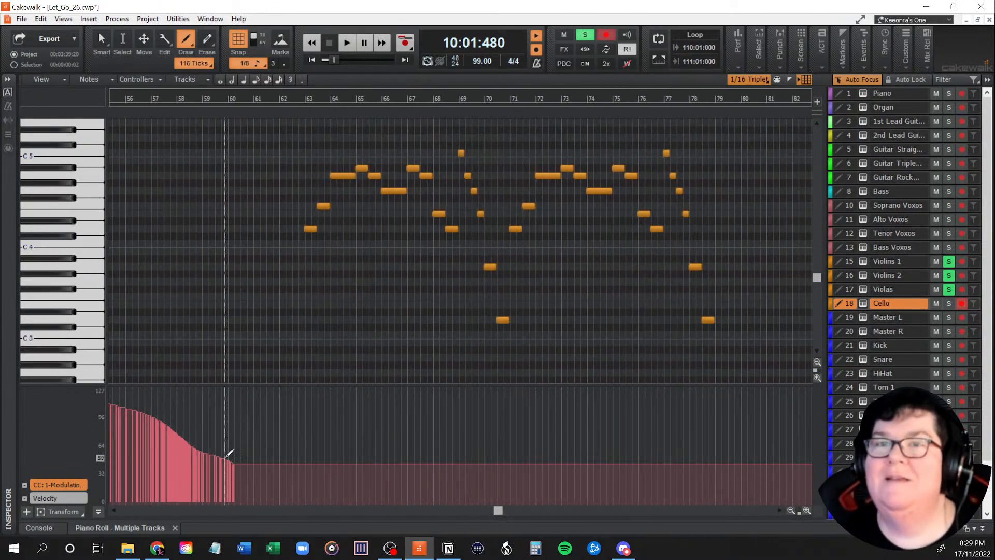
mouse_move(227, 457)
left_mouse_down()
mouse_move(322, 420)
mouse_move(401, 415)
mouse_move(498, 440)
mouse_move(524, 414)
mouse_move(582, 431)
mouse_move(602, 412)
mouse_move(667, 424)
mouse_move(685, 412)
mouse_move(769, 465)
left_mouse_up()
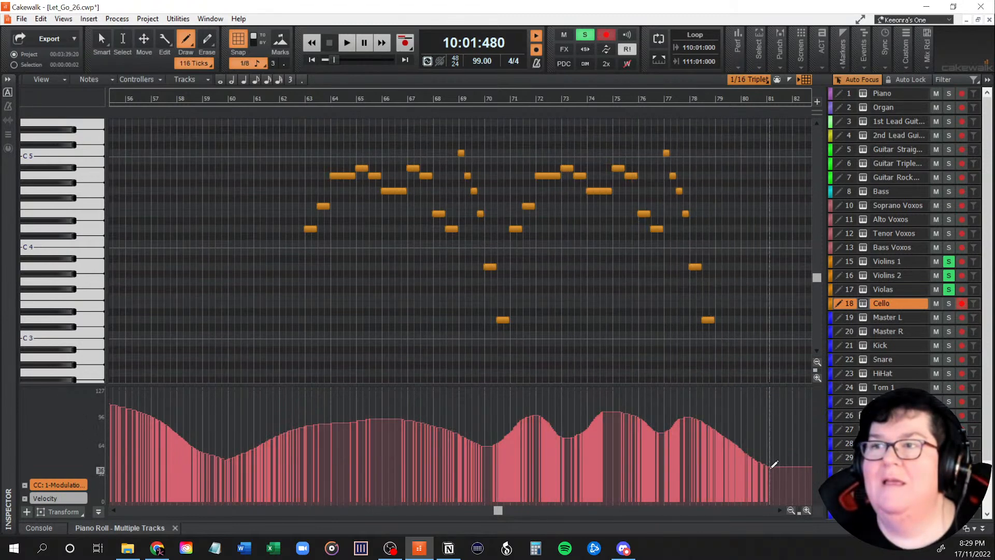
Compare the Cello modulation with the Violas, Violins 2 and Violins 1 curves between about measures 56 and 82.
left_click(846, 290)
left_click(849, 278)
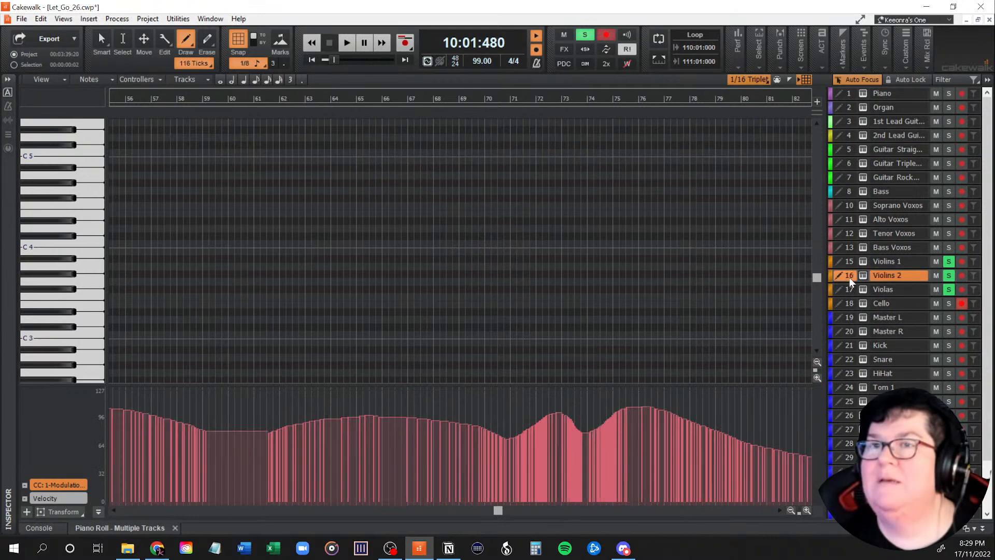
left_click(848, 263)
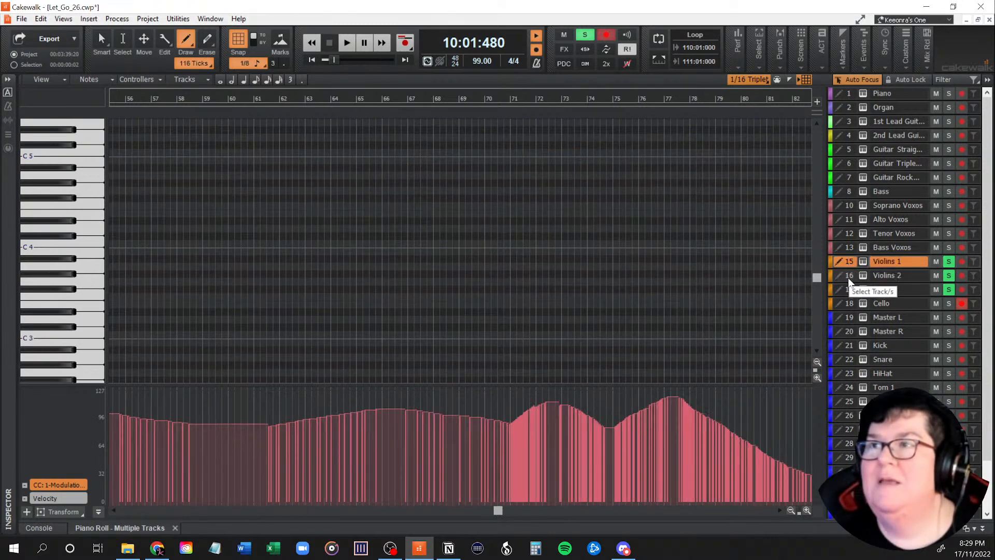
left_click(845, 276)
left_click(845, 291)
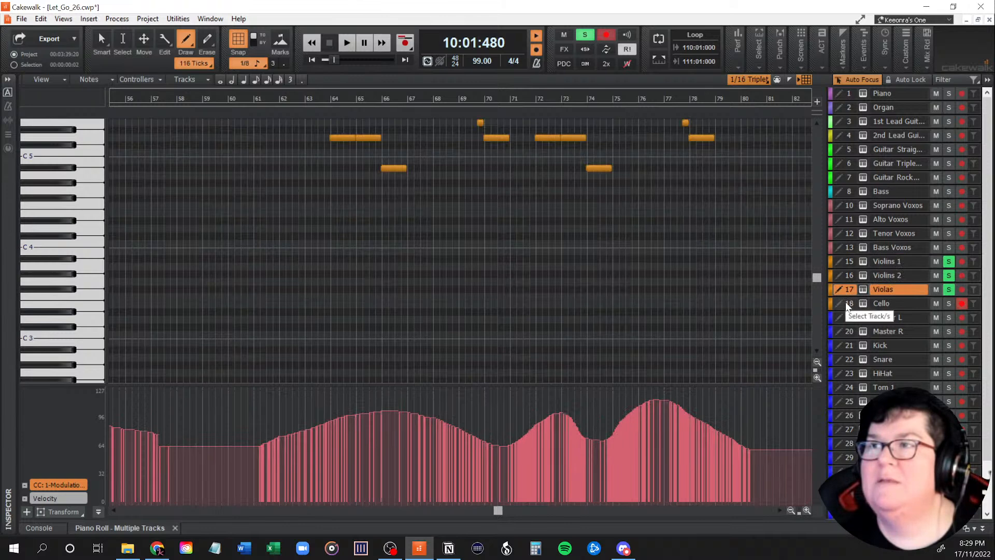
left_click(844, 302)
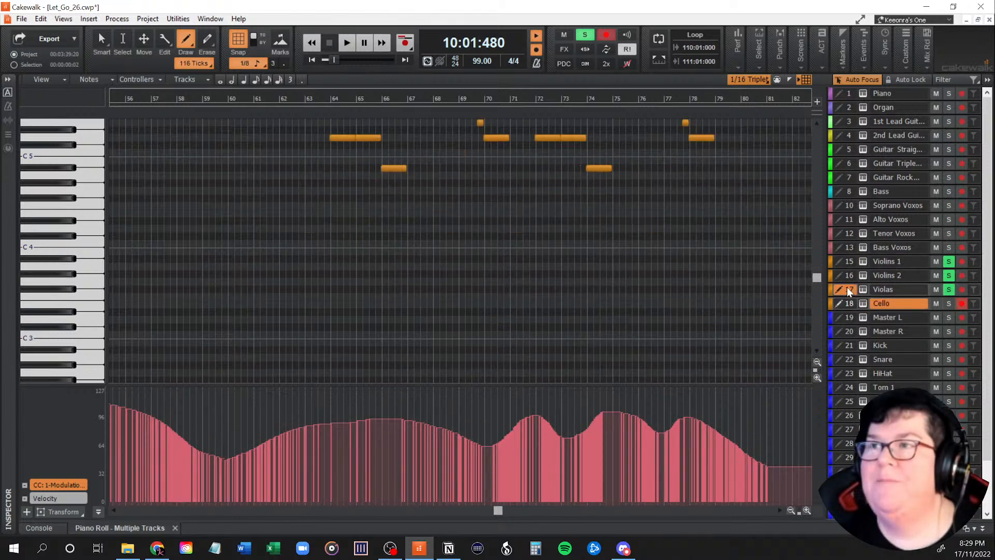
left_click(846, 304)
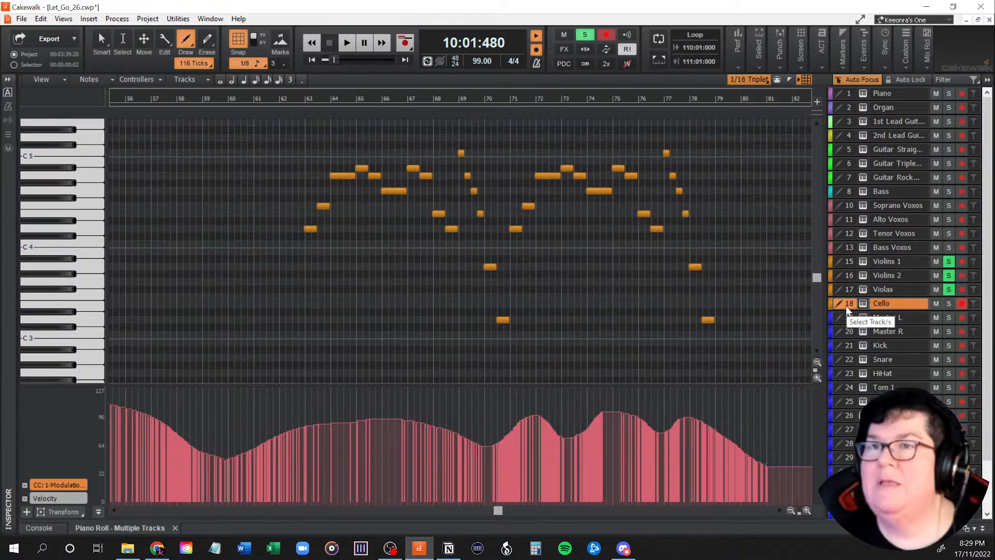
Redraw the Cello modulation from about measure 59 with three swells peaking near 120, 115 and 122, fading out by about measure 83.
mouse_move(235, 454)
left_mouse_down()
mouse_move(345, 403)
mouse_move(404, 403)
mouse_move(487, 438)
mouse_move(543, 410)
mouse_move(569, 410)
mouse_move(585, 430)
mouse_move(609, 414)
mouse_move(657, 429)
mouse_move(708, 417)
mouse_move(792, 474)
left_mouse_up()
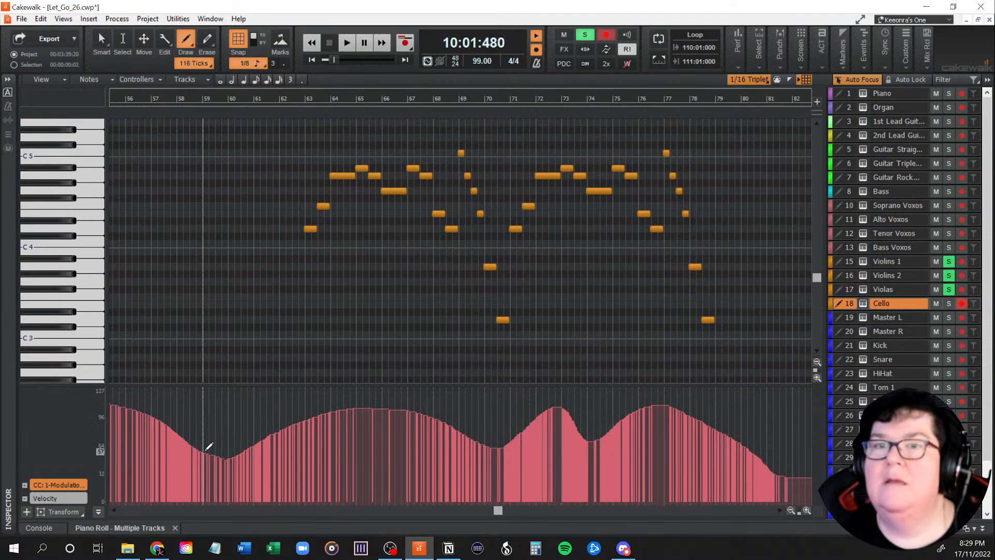
mouse_move(220, 454)
left_mouse_down()
mouse_move(353, 392)
mouse_move(411, 394)
mouse_move(489, 434)
mouse_move(539, 400)
mouse_move(563, 400)
mouse_move(594, 430)
mouse_move(661, 390)
mouse_move(701, 402)
mouse_move(755, 469)
mouse_move(821, 505)
left_mouse_up()
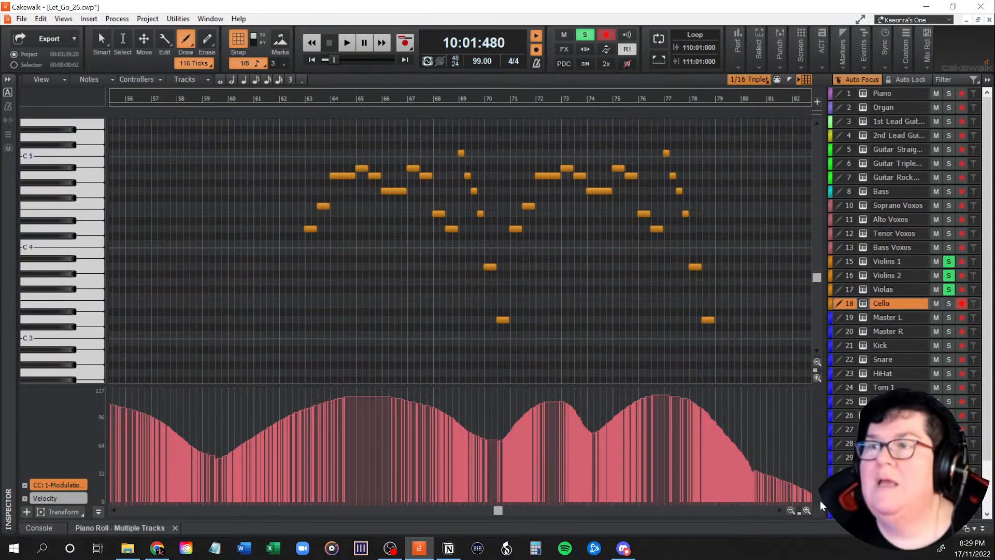
Solo the Cello with the other strings and listen to measures 70 to 79 twice.
left_click(950, 304)
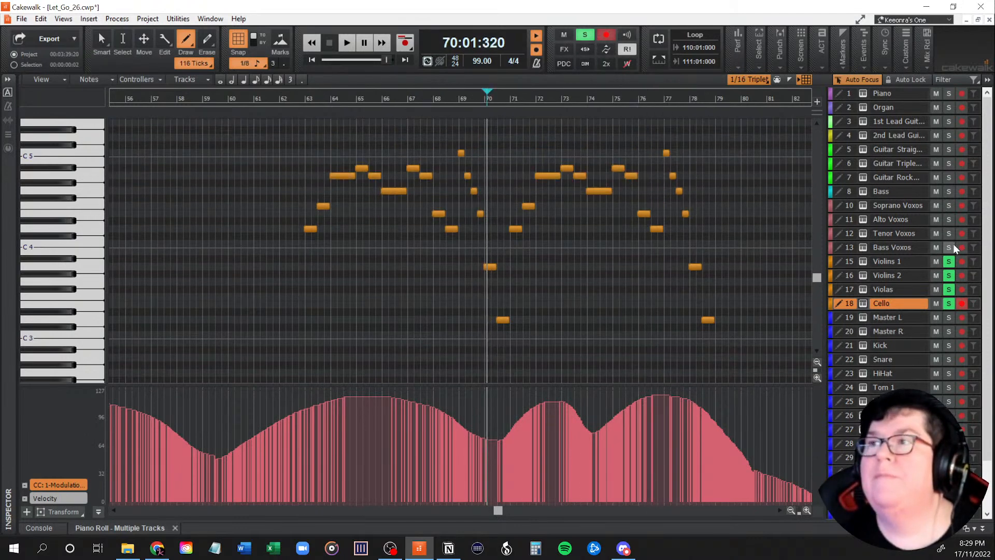
left_click(962, 304)
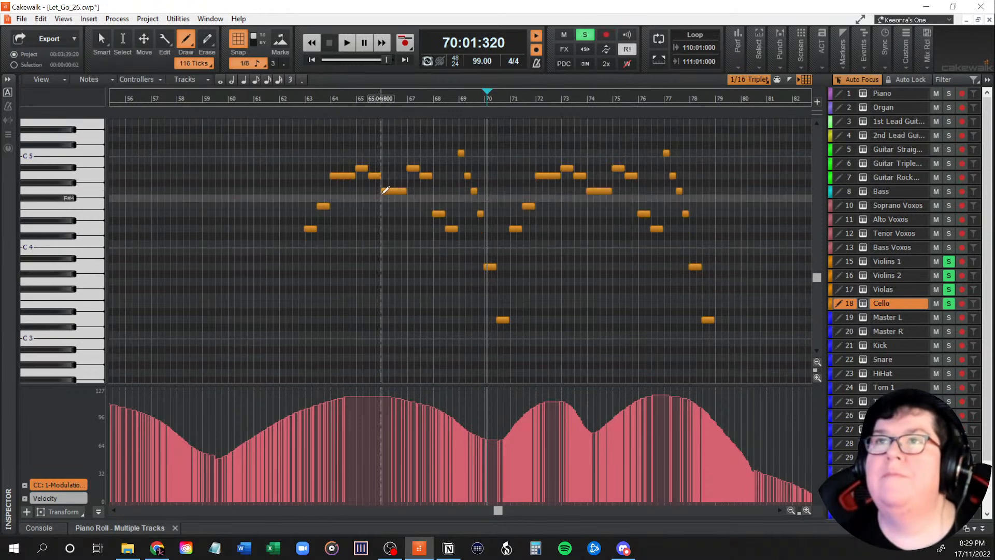
key("space")
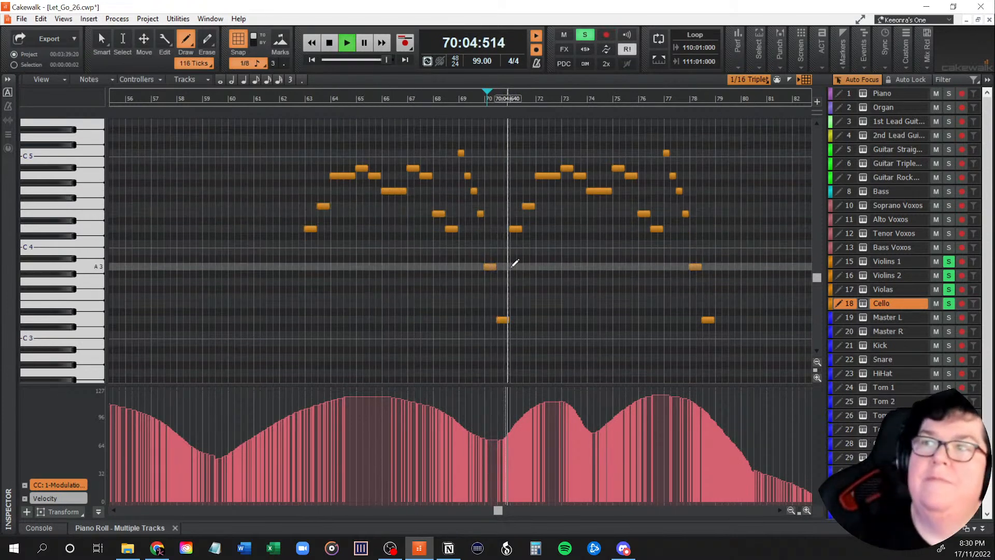
scroll(616, 311, "up", 3)
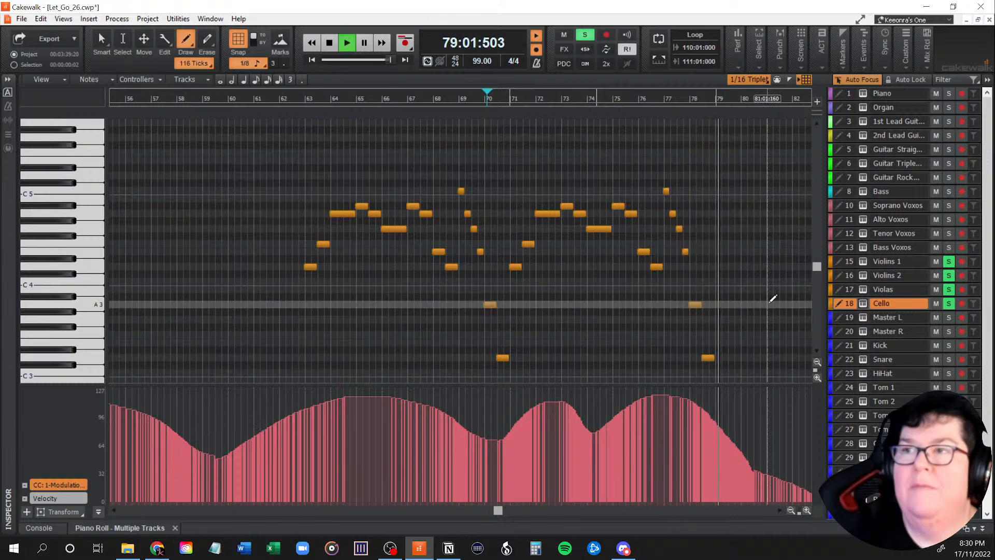
key("space")
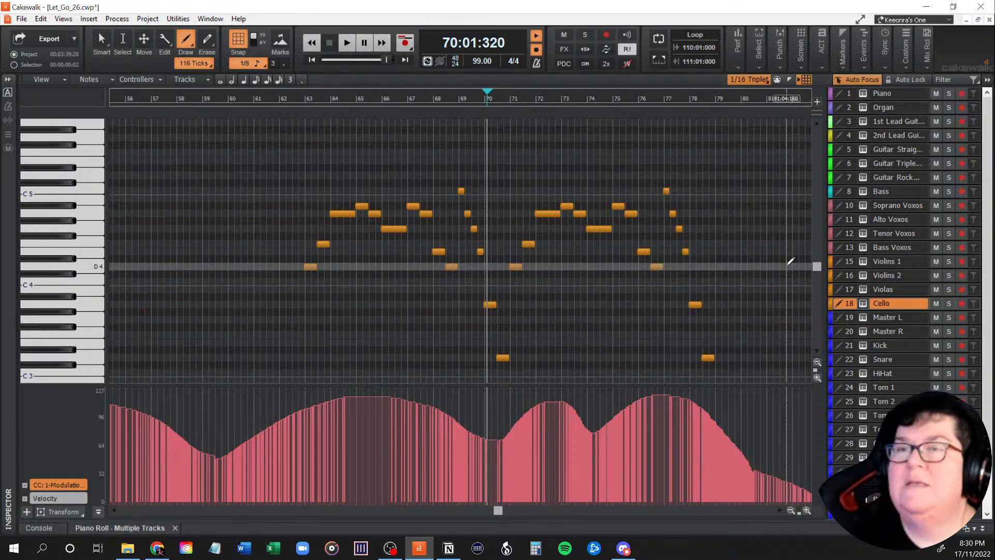
key("space")
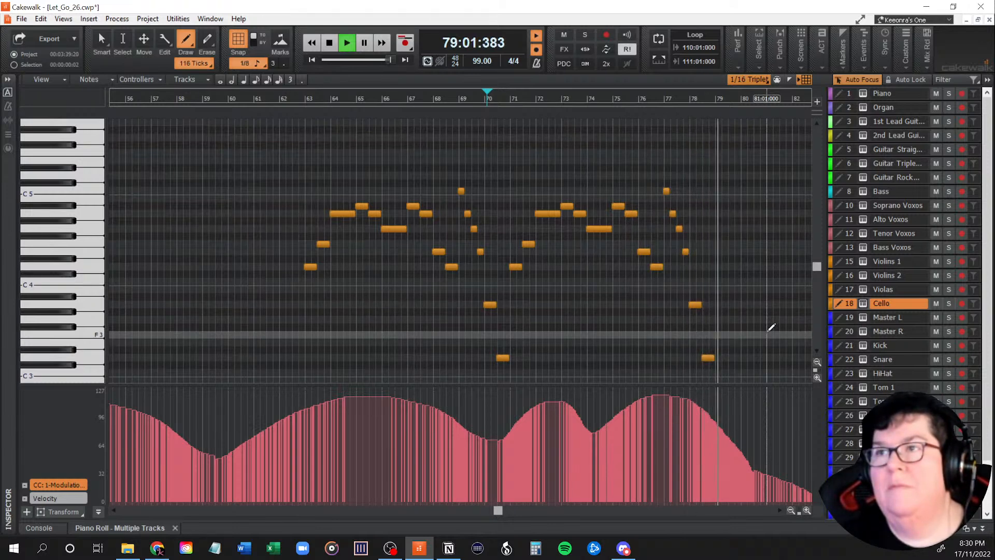
key("space")
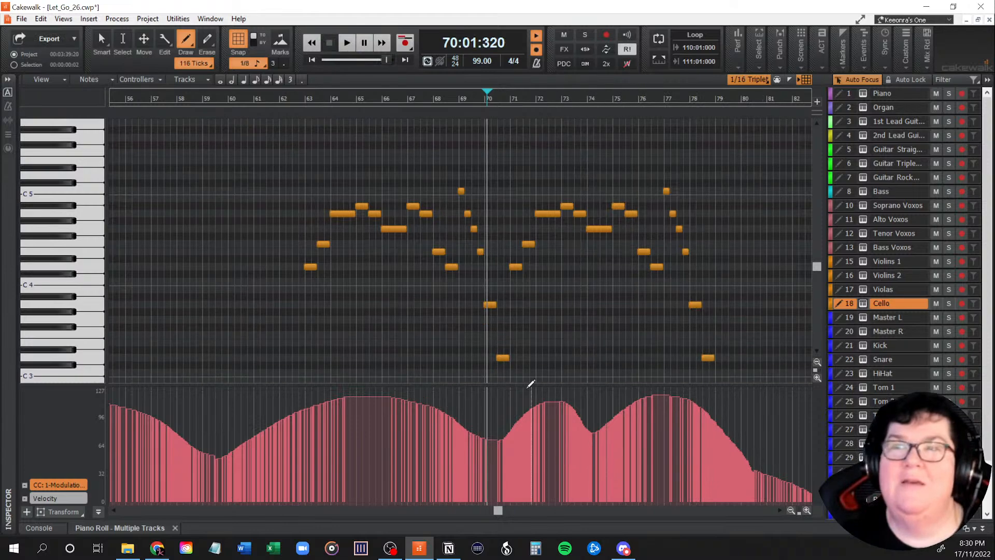
Enlarge the track view above the piano roll and show the Cello track's Volume automation lane.
left_click_drag(497, 512, 325, 520)
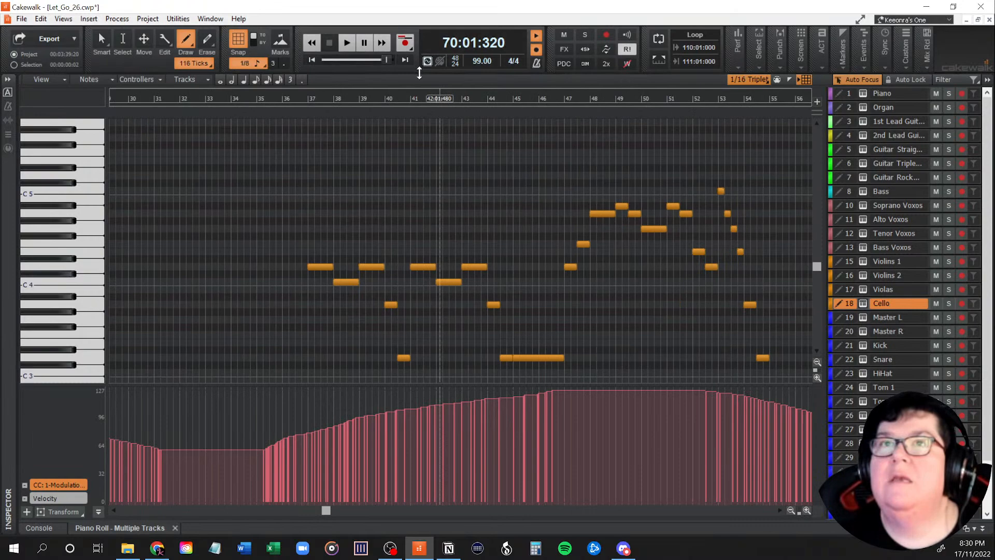
left_click_drag(407, 138, 401, 398)
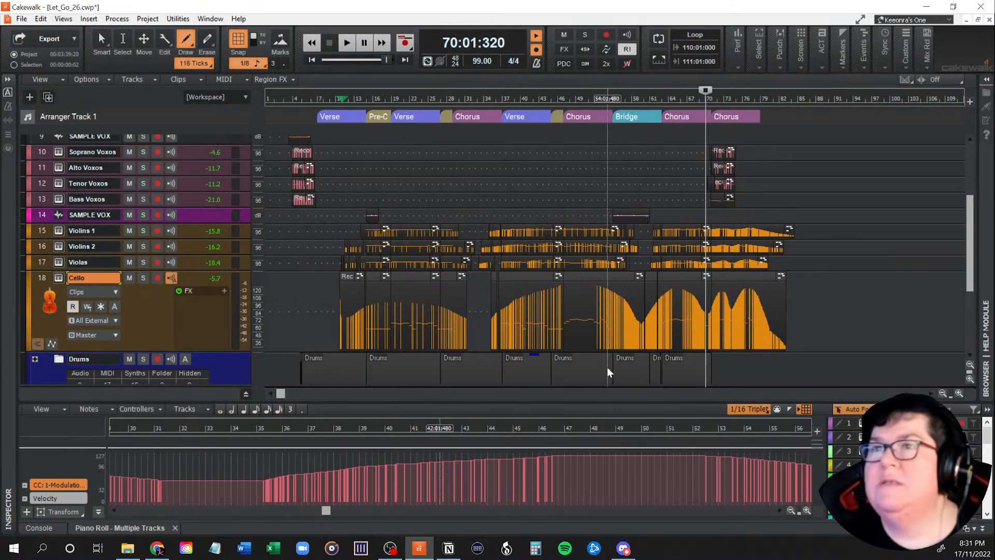
scroll(312, 307, "down", 5)
scroll(312, 307, "up", 8)
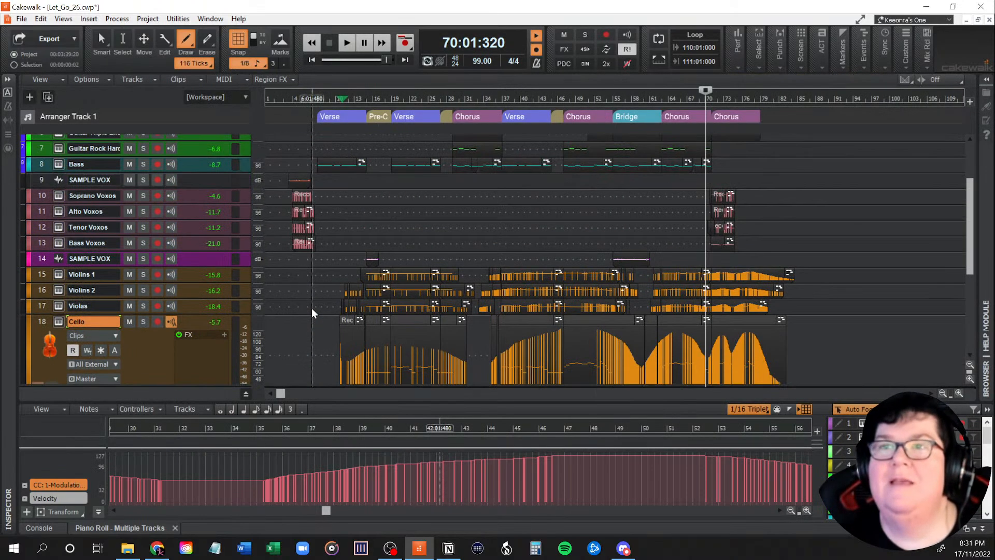
scroll(312, 307, "down", 5)
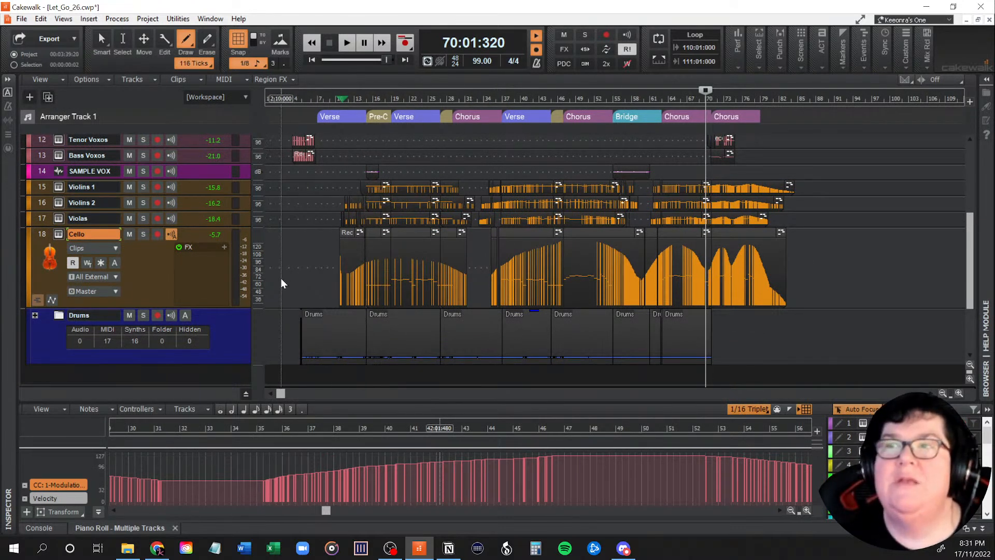
left_click(52, 300)
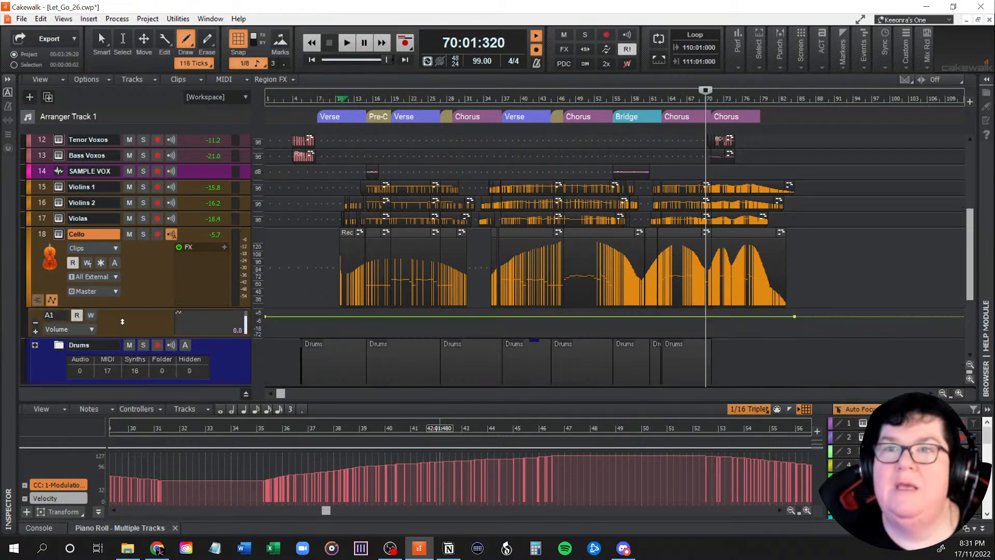
scroll(122, 321, "down", 1)
scroll(123, 321, "up", 1)
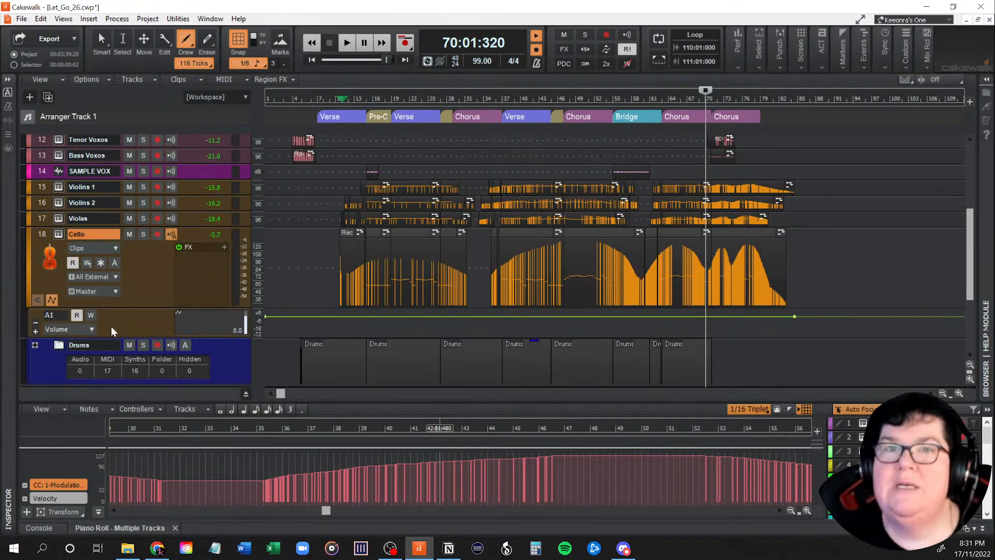
Add a Pan automation lane to the Cello track and remove it again.
left_click(35, 331)
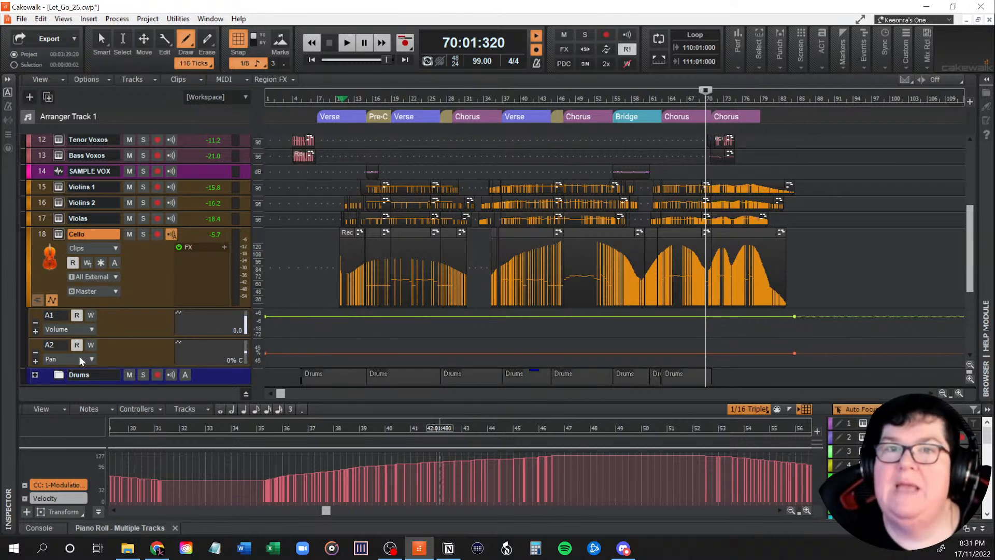
left_click(35, 352)
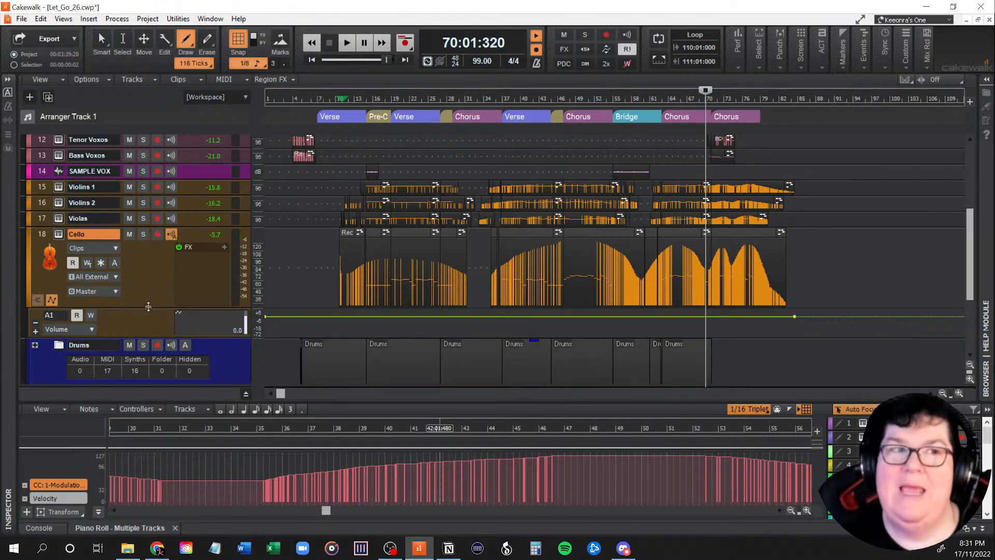
scroll(144, 311, "up", 5)
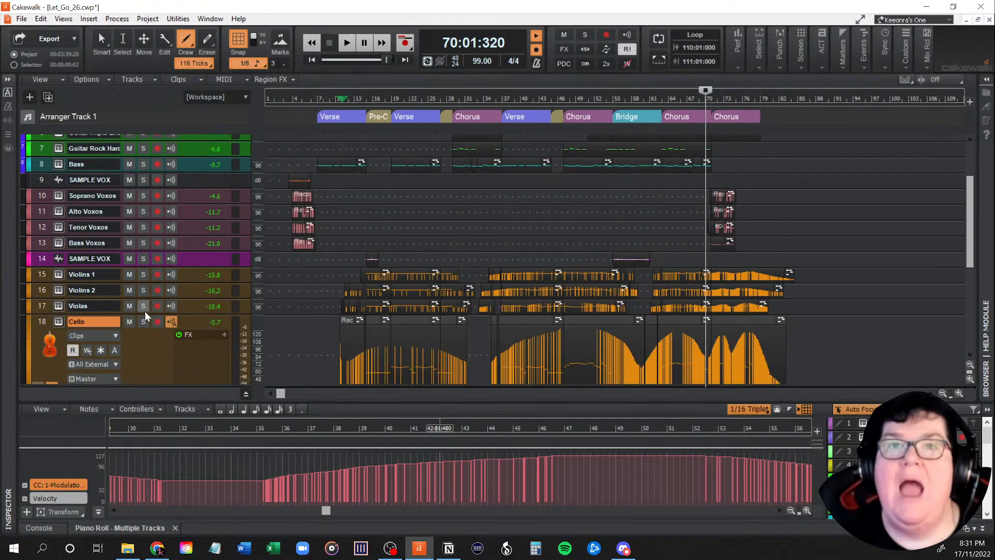
scroll(147, 313, "down", 3)
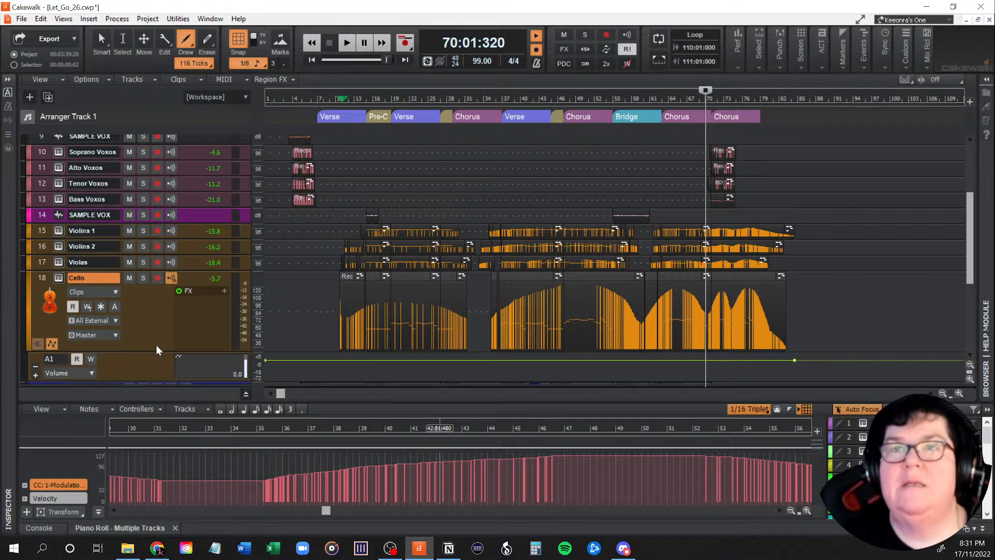
scroll(157, 344, "down", 1)
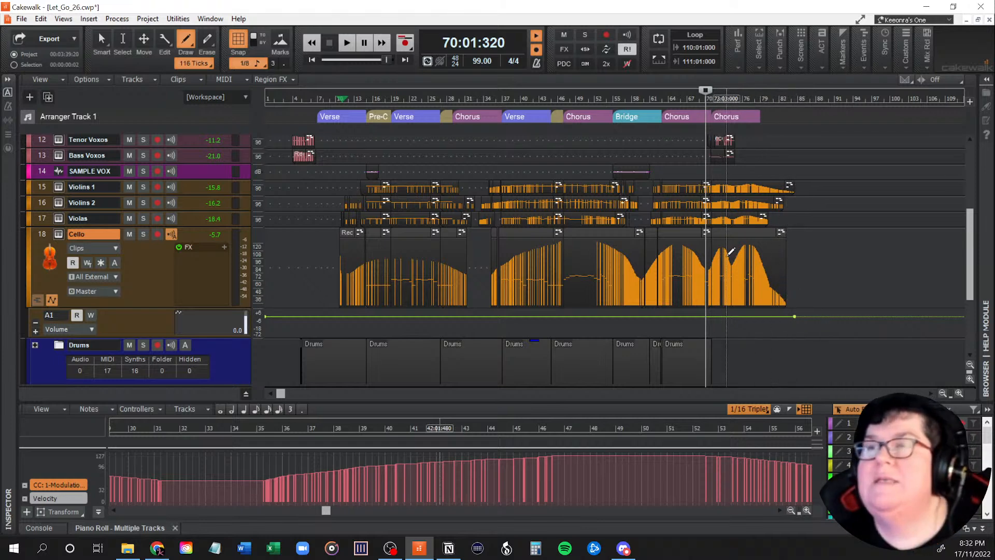
Play short passages from about measures 76 and 74, and place the playhead at the start of the last chorus, measure 71.
scroll(738, 231, "up", 3)
scroll(738, 232, "up", 3)
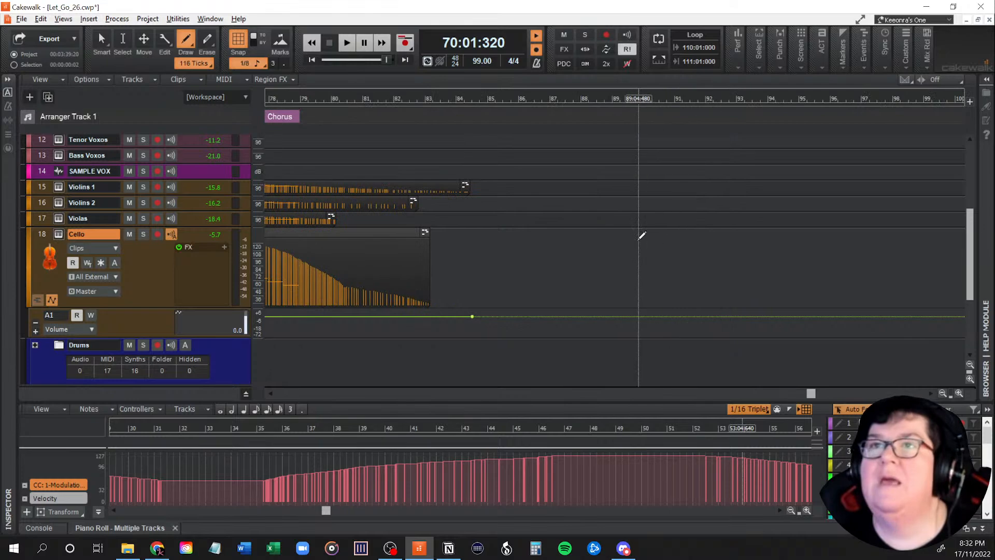
left_click_drag(811, 395, 714, 395)
scroll(714, 296, "up", 2)
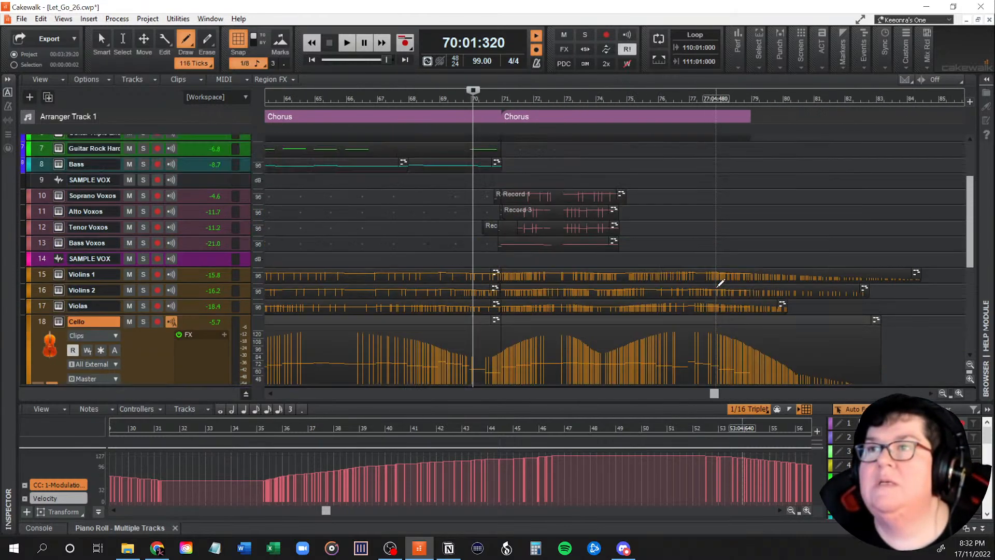
scroll(720, 291, "down", 2)
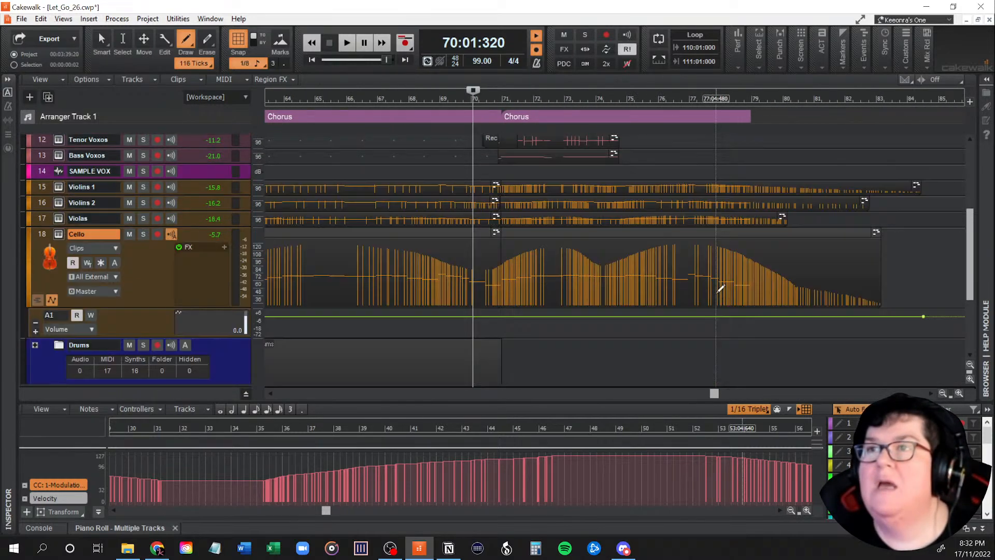
left_click(660, 95)
key("space")
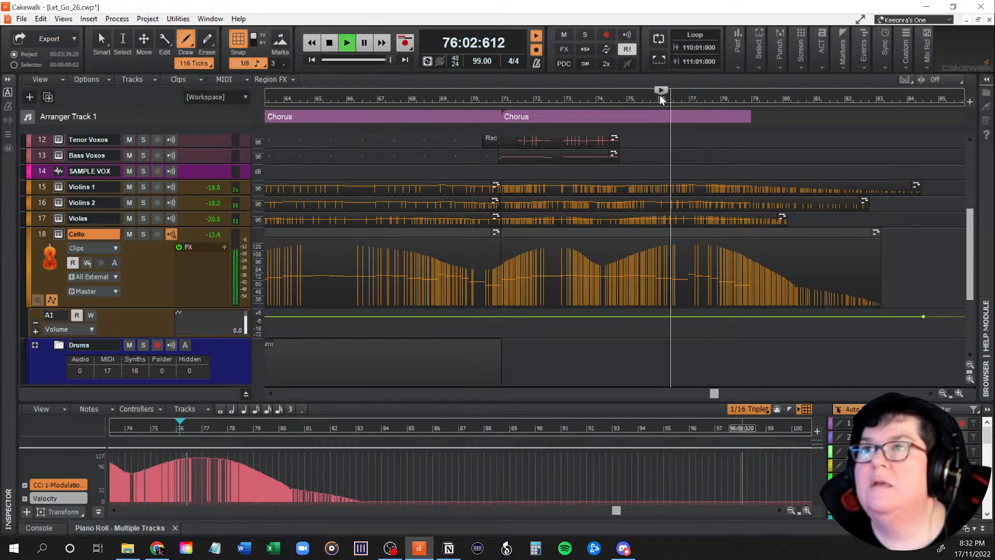
key("space")
left_click(595, 95)
key("space")
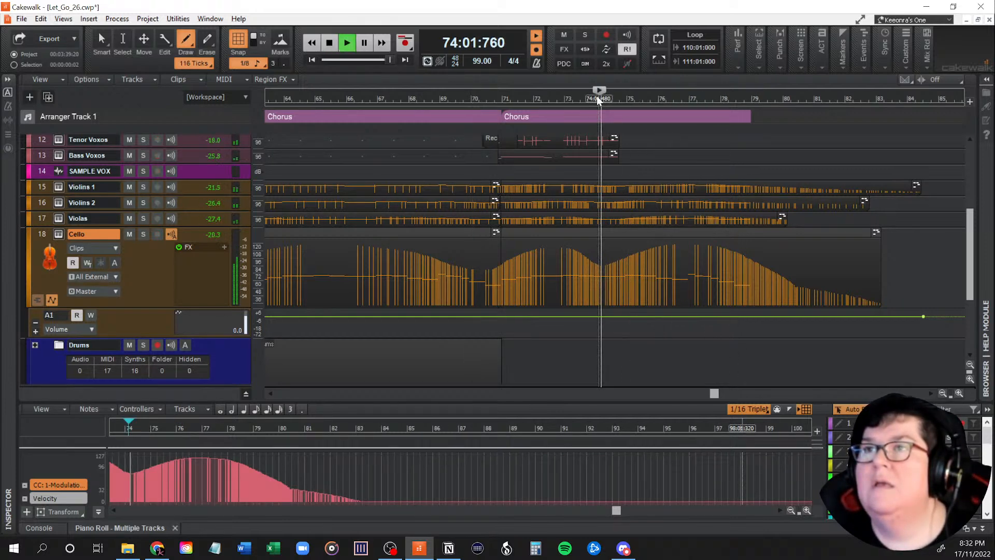
key("space")
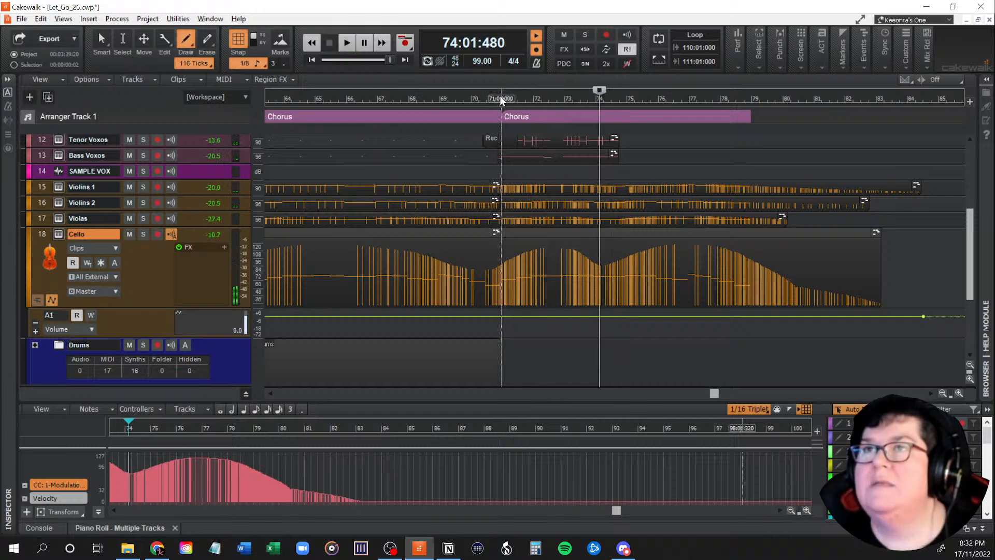
left_click(499, 95)
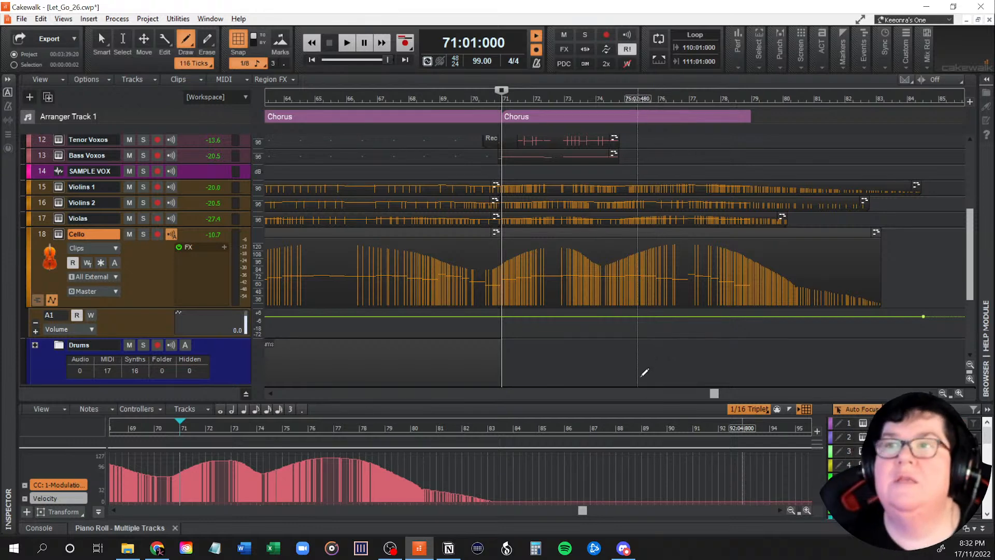
Save the project.
scroll(642, 370, "up", 3)
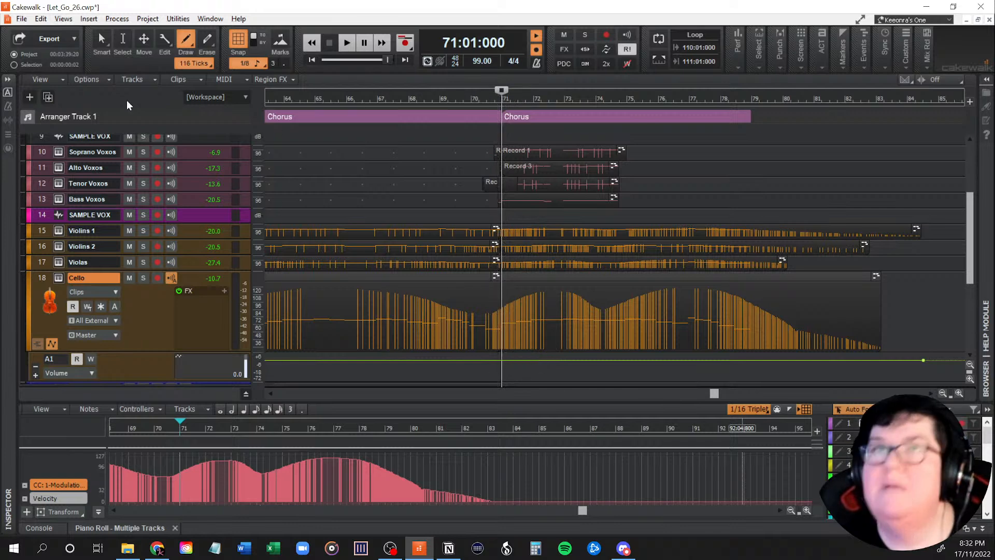
left_click(21, 19)
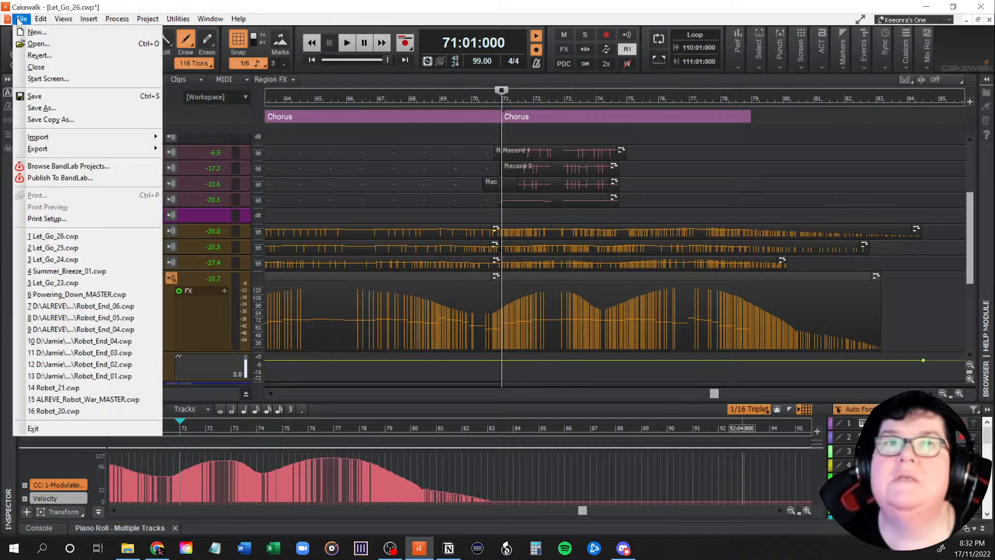
left_click(34, 96)
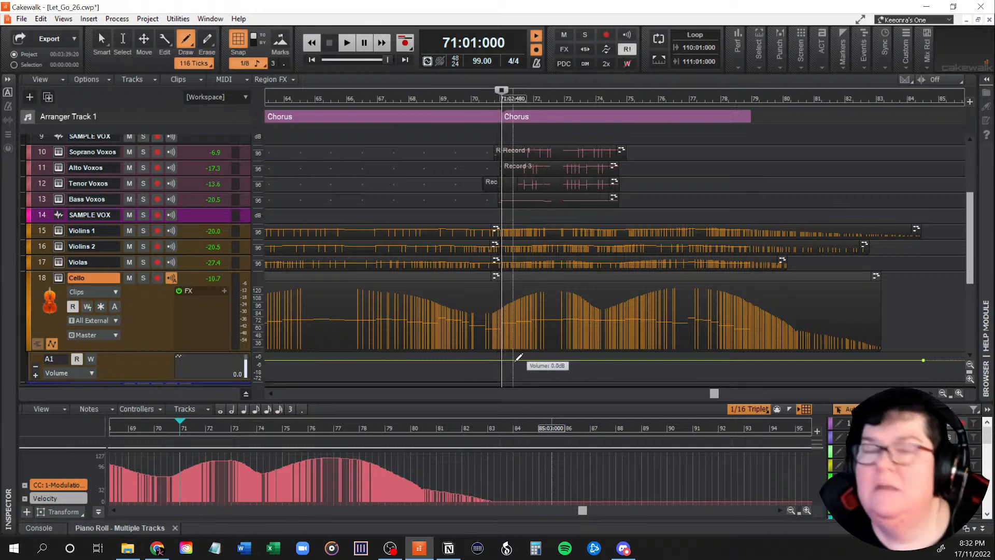
Add two pairs of 0.0 dB nodes to the Cello volume envelope, just before measure 71 and around measure 83, using the Smart tool.
key("t")
left_click(447, 345)
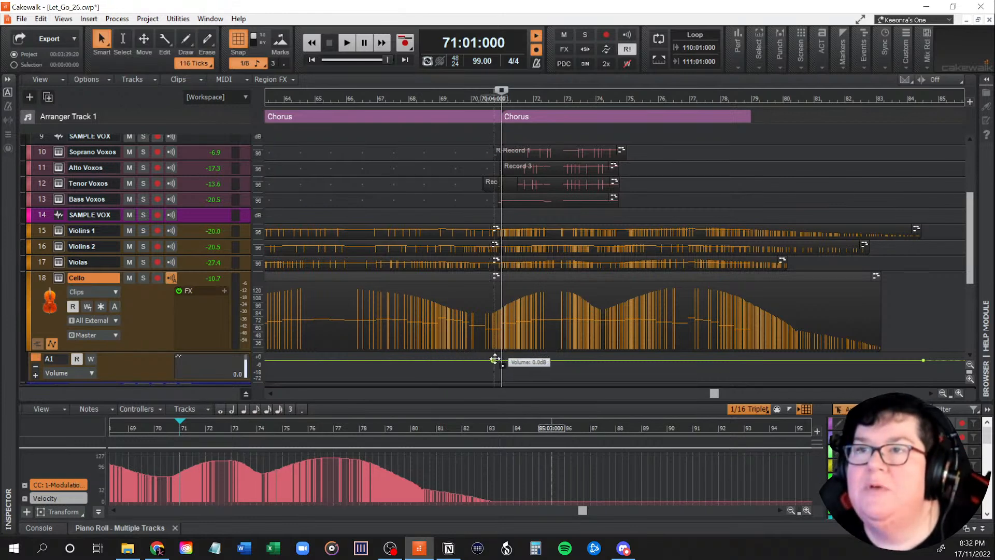
left_click_drag(494, 359, 500, 360)
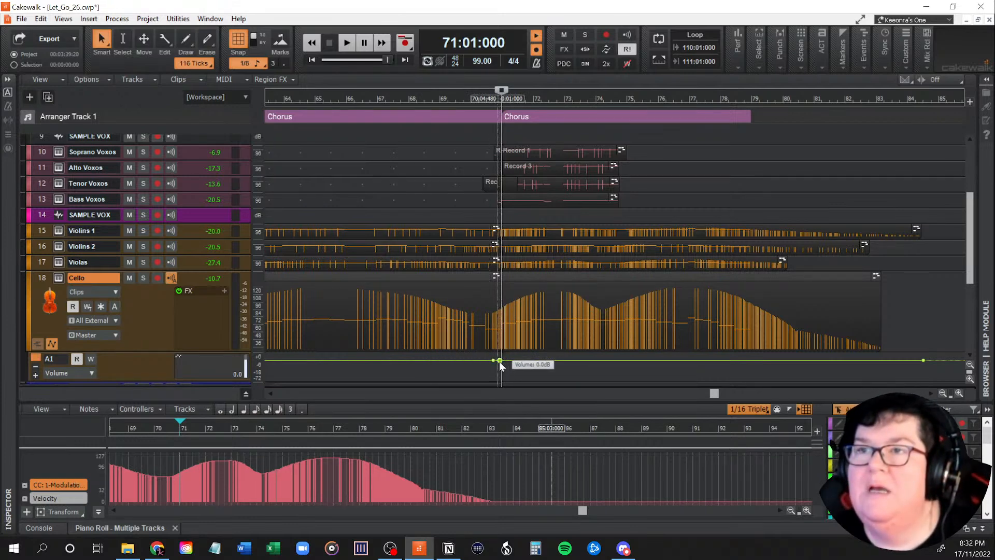
left_click(890, 360)
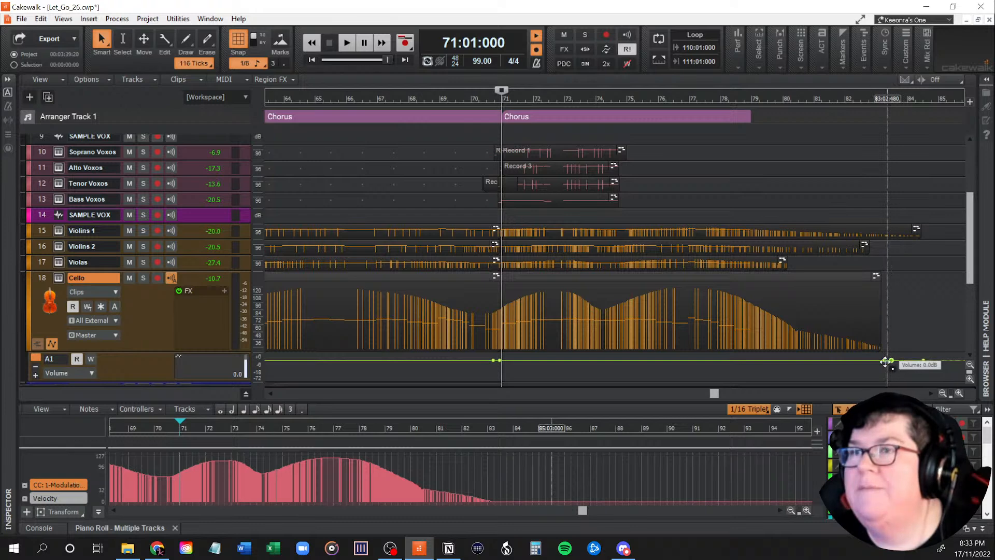
left_click(884, 360)
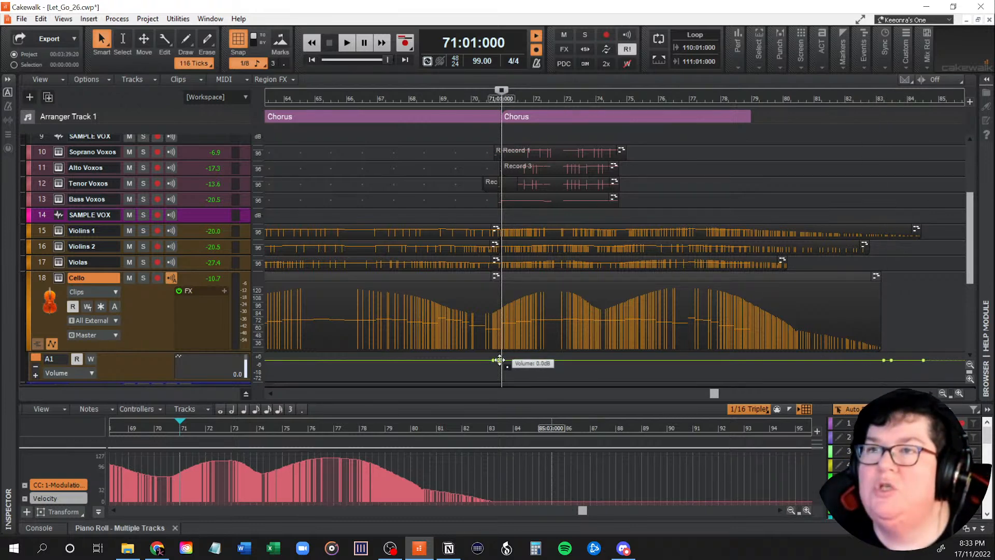
Raise the two inner Cello volume nodes to about 2 dB, lifting the level from about measure 71 to 83.
left_click_drag(499, 360, 497, 358)
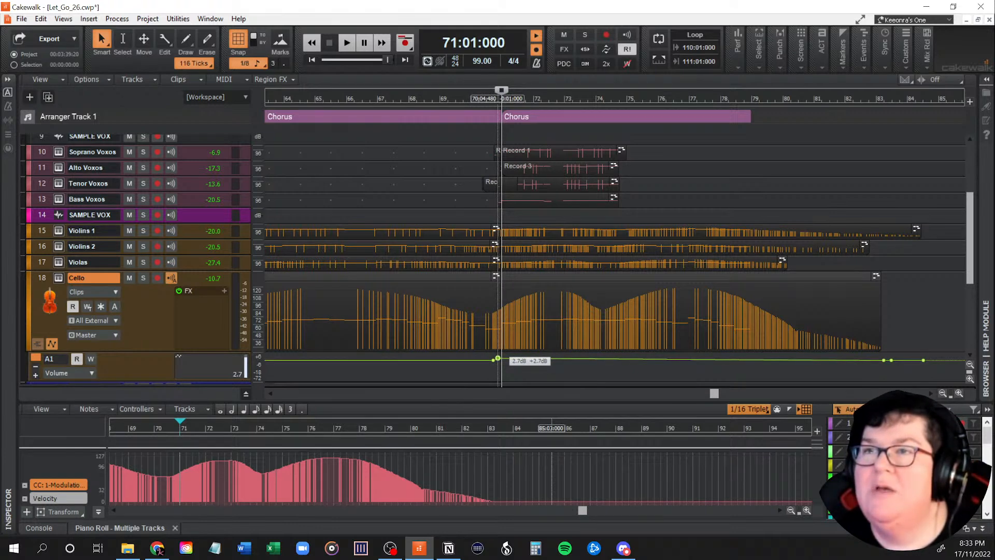
left_click_drag(497, 358, 498, 359)
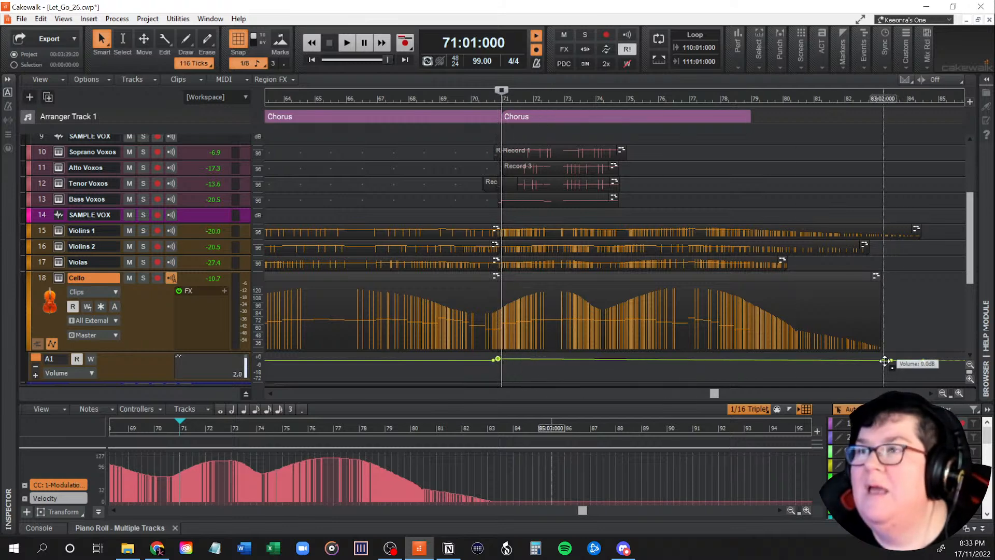
left_click_drag(884, 360, 883, 359)
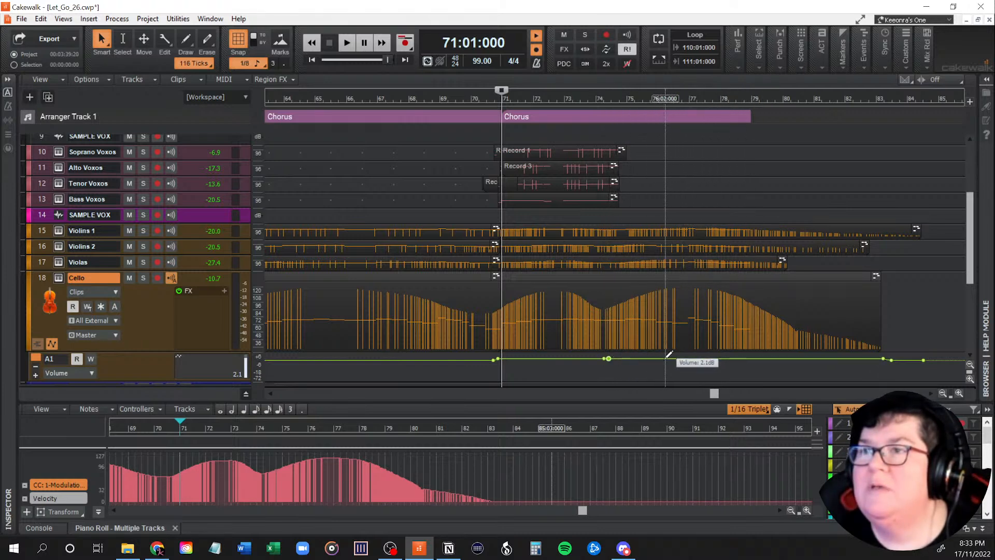
Add two Cello volume nodes around measures 76 and 78 and raise the level there to about 4.8 dB.
left_click(667, 359)
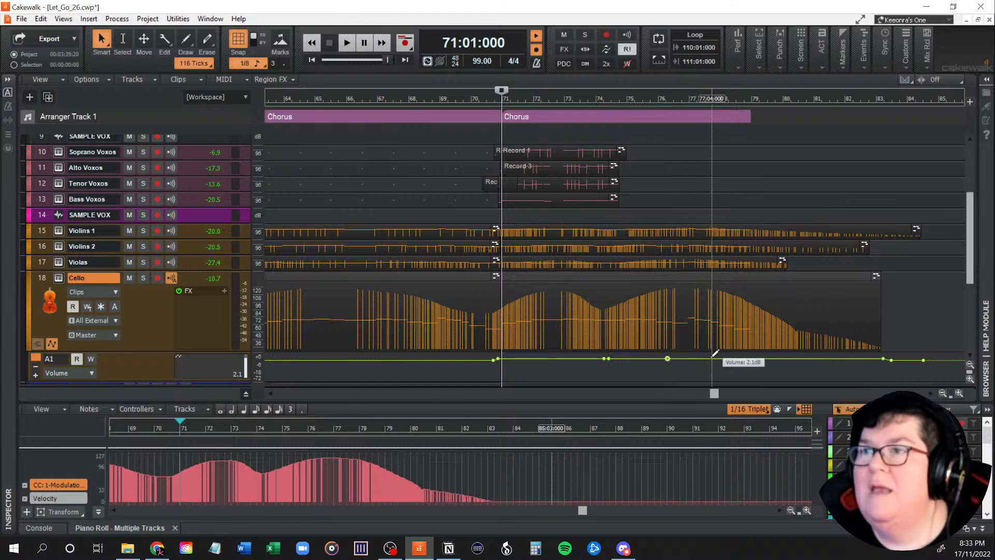
left_click(668, 358)
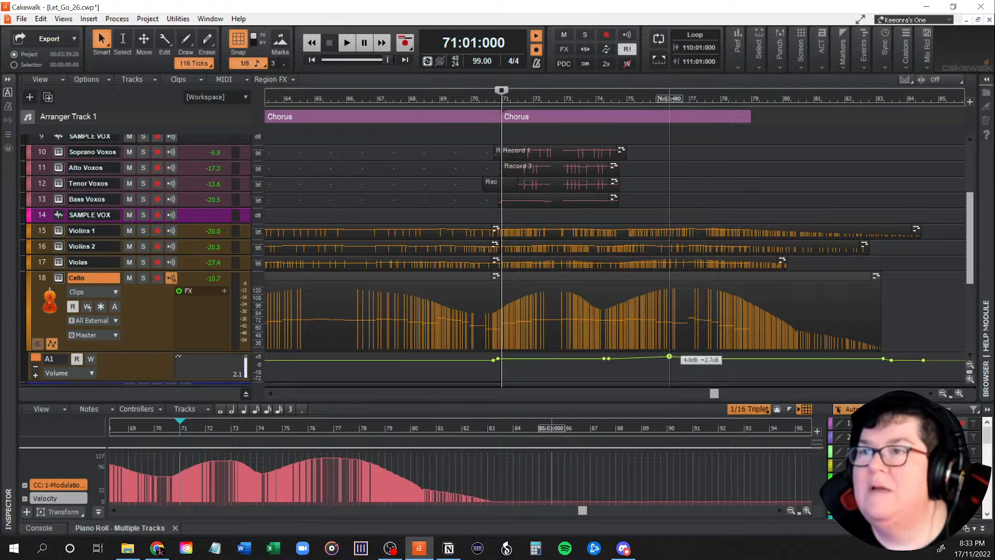
left_click(714, 358)
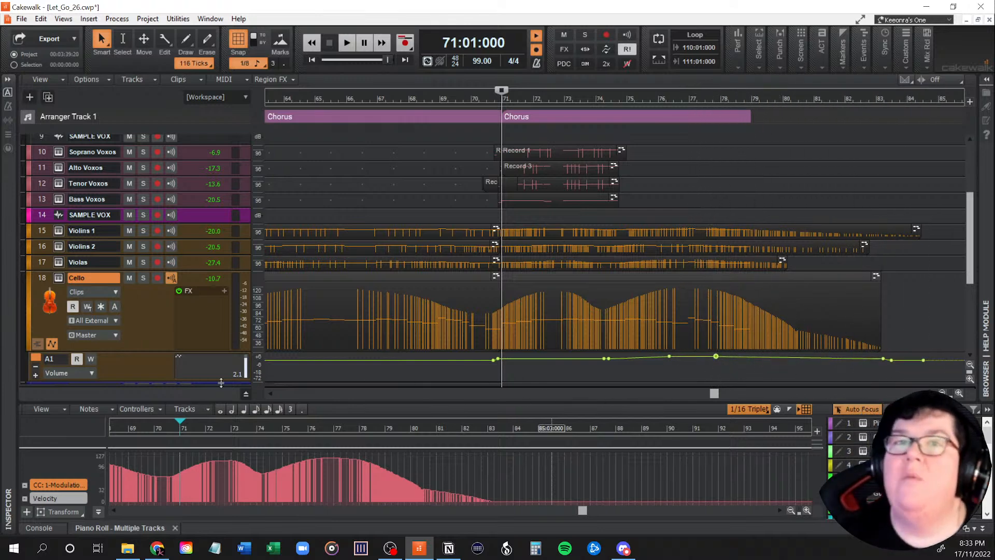
left_click(126, 366)
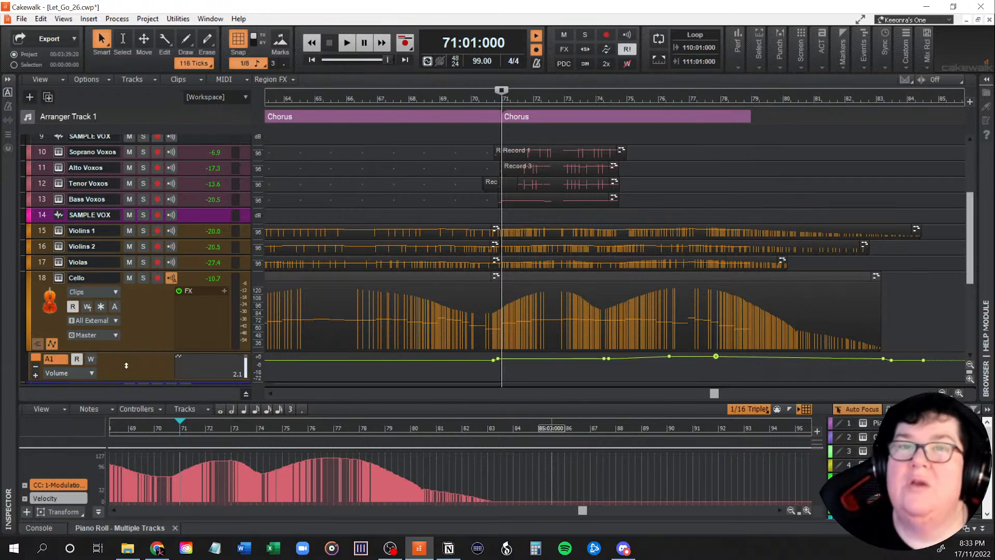
right_click(128, 369)
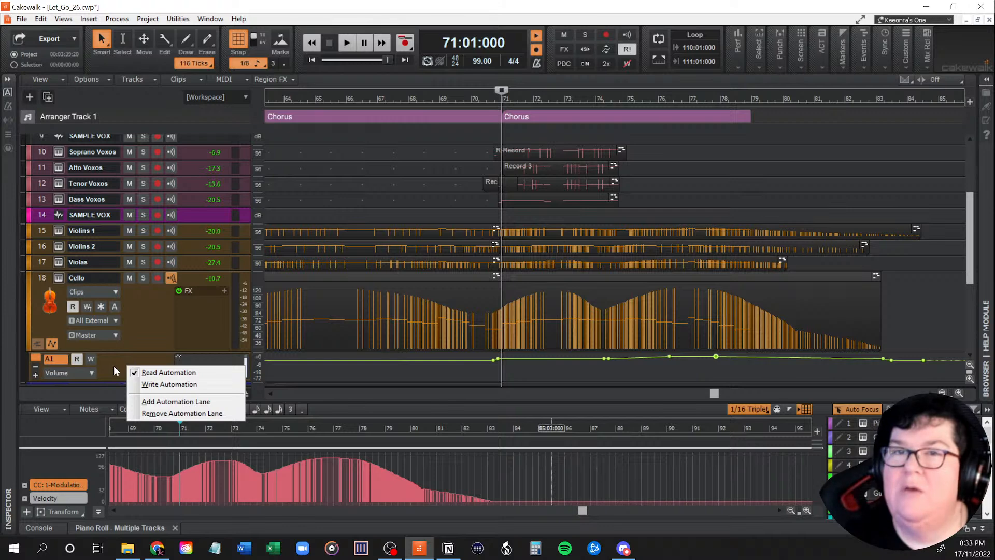
left_click(112, 369)
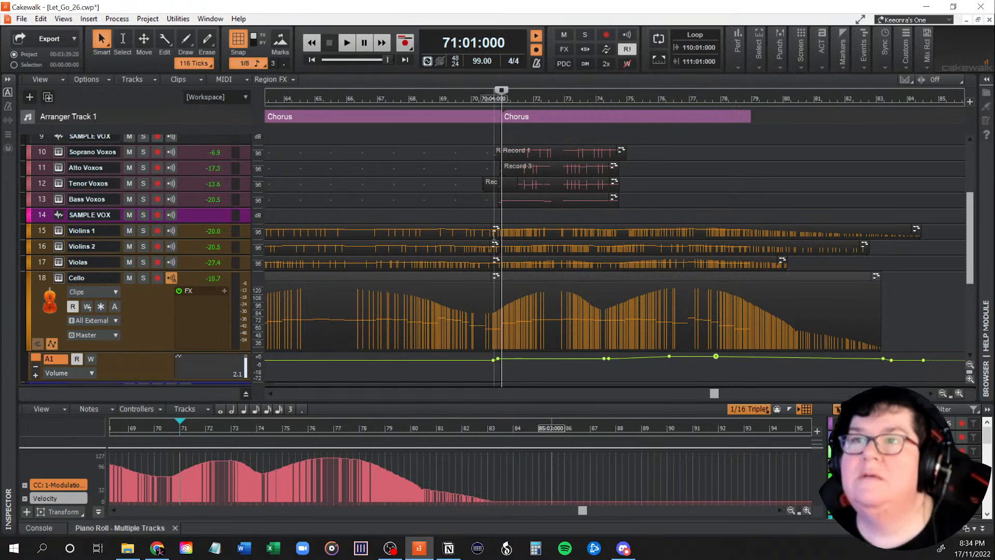
Copy the Cello volume automation from measure 70, beat 2, to about measure 83, and place the playhead at 70:02:000.
key("t")
left_click(426, 340)
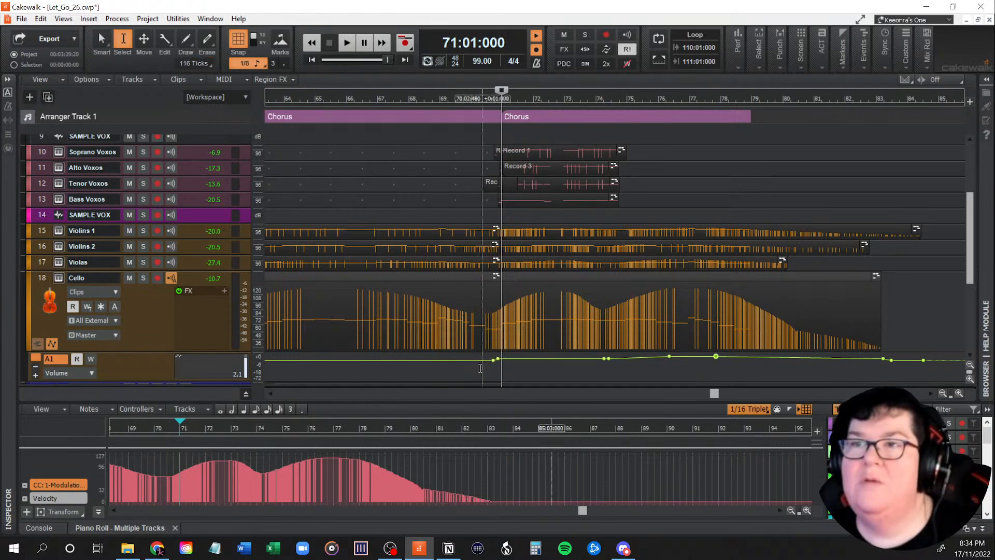
left_click_drag(478, 366, 898, 379)
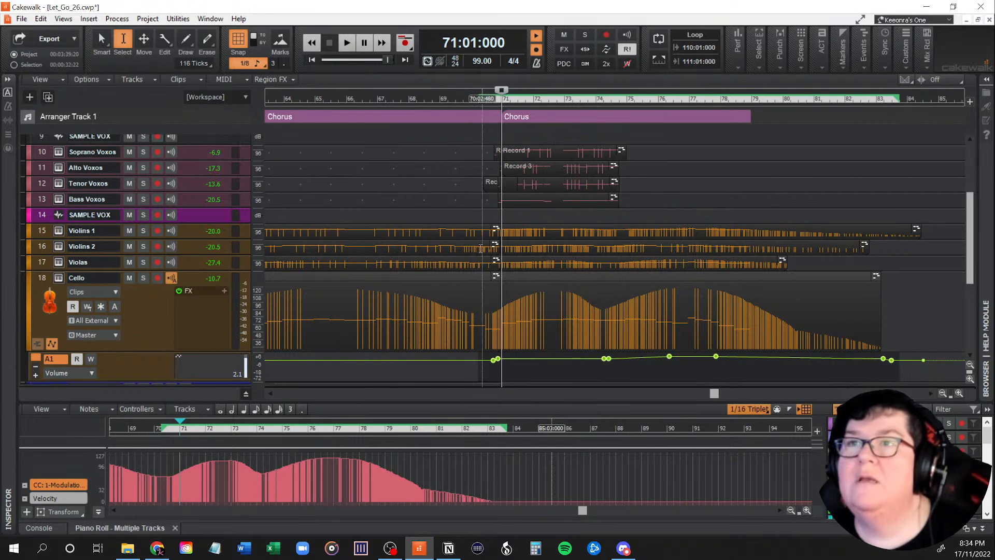
left_click_drag(498, 90, 477, 89)
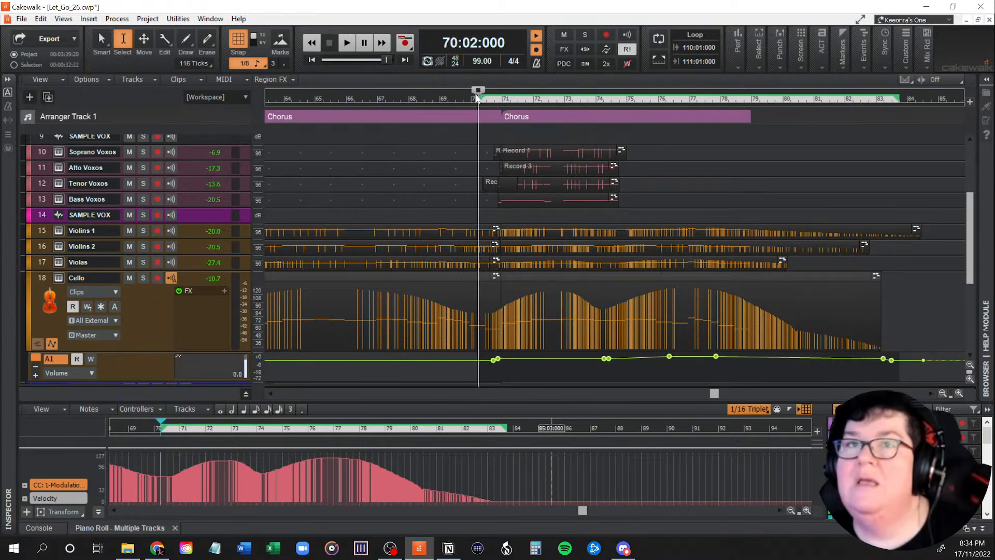
Show the Violas' volume automation lane and paste the copied Cello volume curve into it at 70:02:000.
left_click(191, 262)
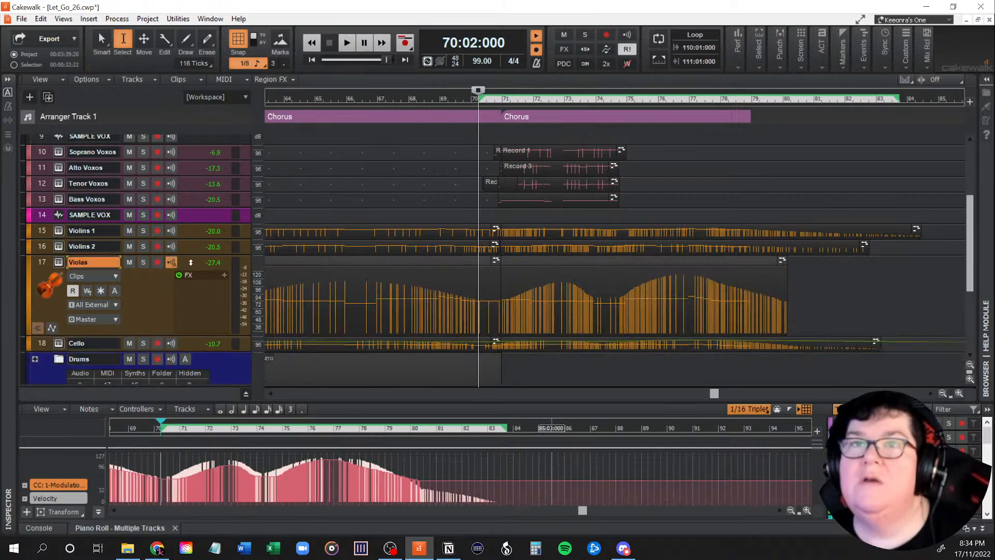
left_click(51, 328)
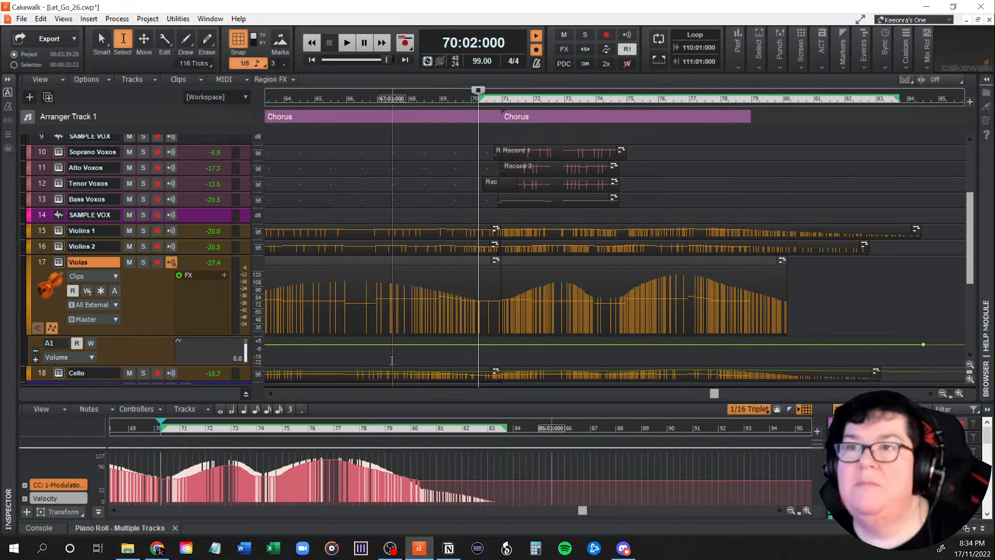
key("ctrl+a")
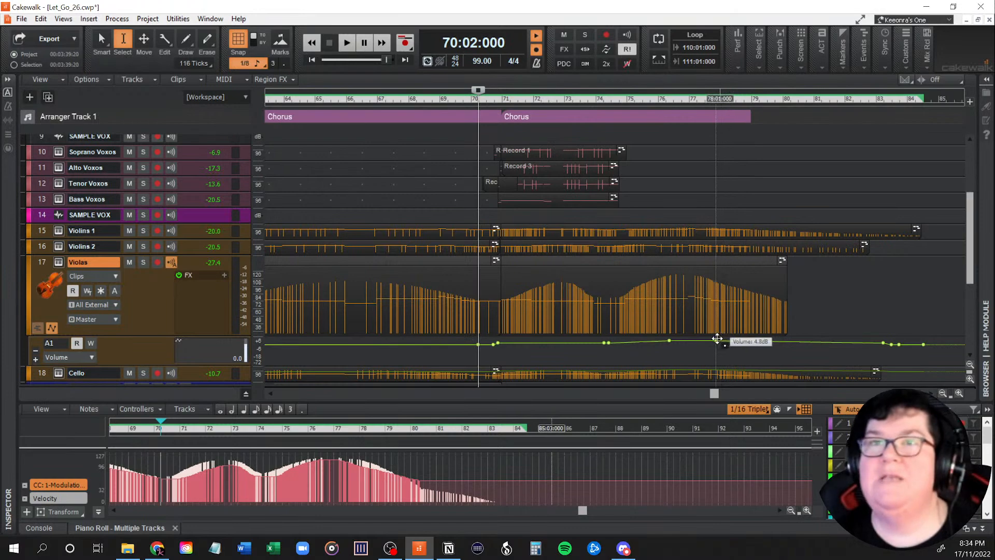
Show the Violins 2 volume automation lane and paste the same volume curve into it at 70:02:000.
left_click(187, 248)
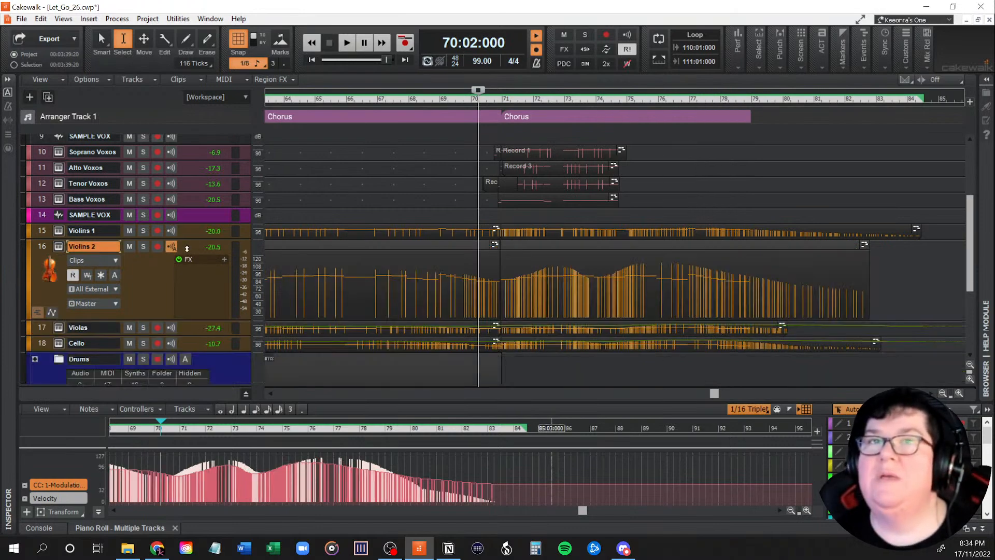
left_click(52, 312)
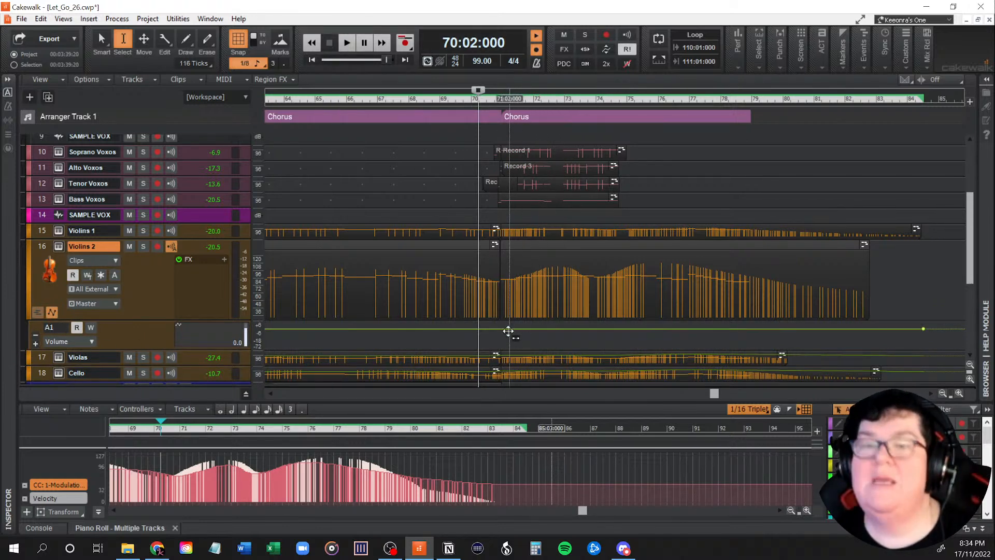
key("ctrl+v")
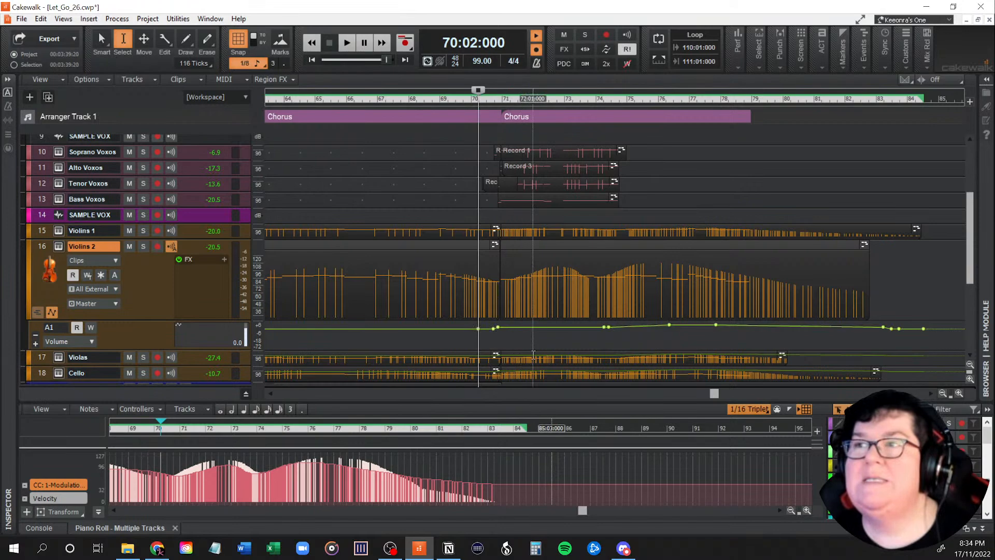
Show the Violins 1 volume automation lane and paste the same volume curve into it at 70:02:000.
left_click(191, 232)
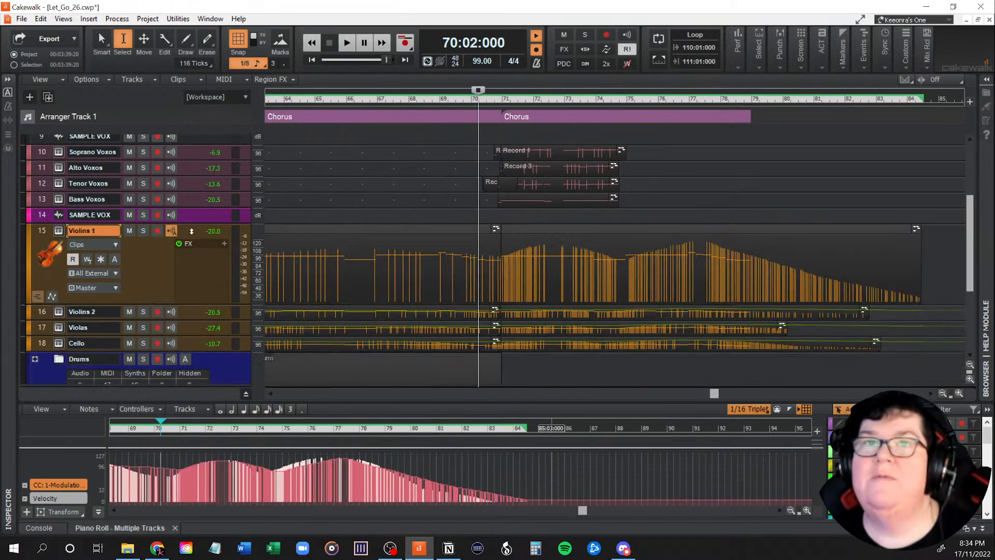
left_click(52, 295)
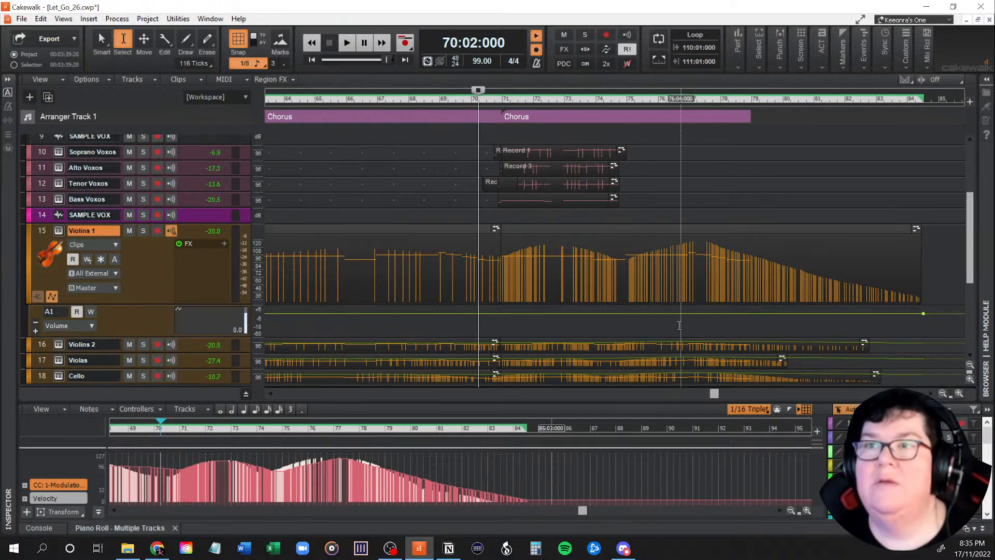
key("ctrl+v")
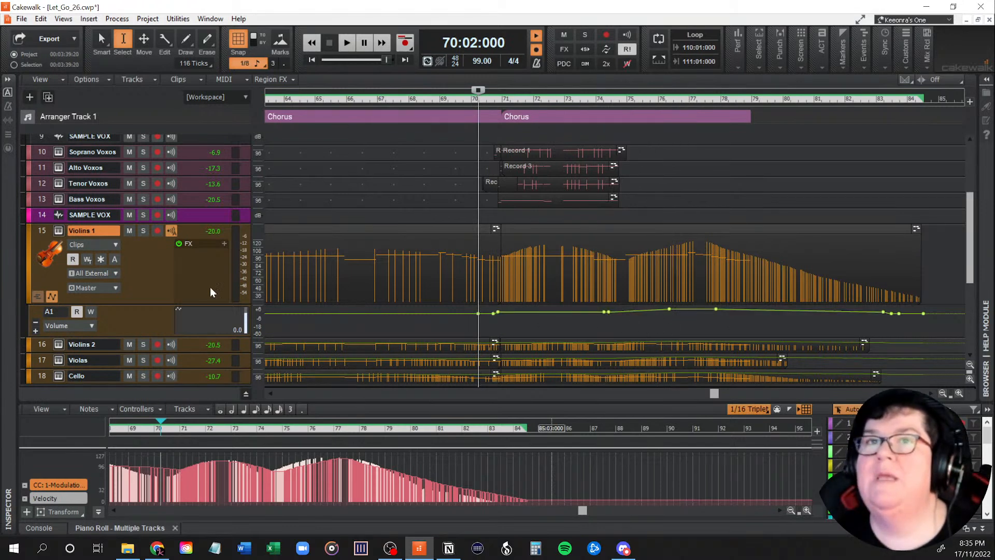
Solo Violins 1, Violins 2, Violas and Cello, and play the last chorus from 70:02:000 to about measure 79.
left_click(143, 231)
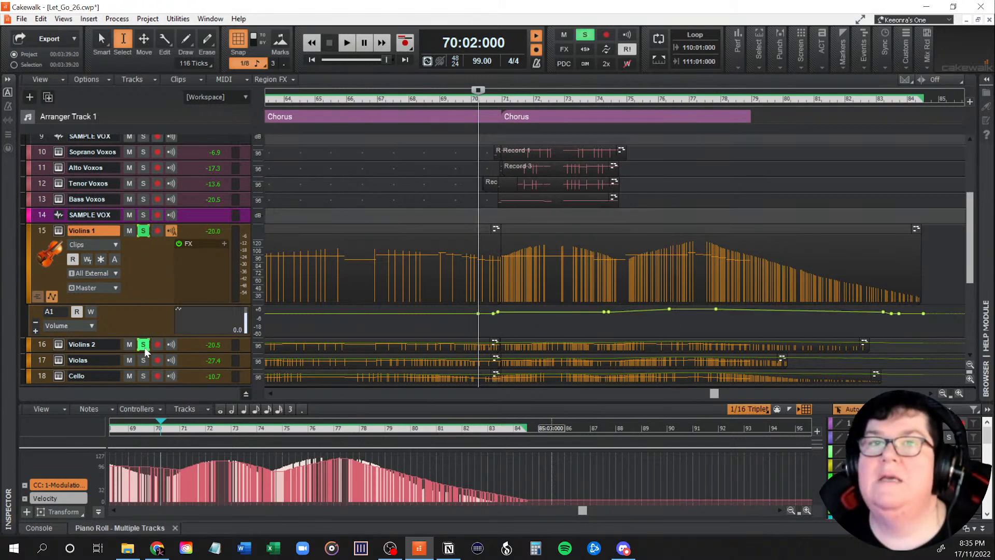
key("space")
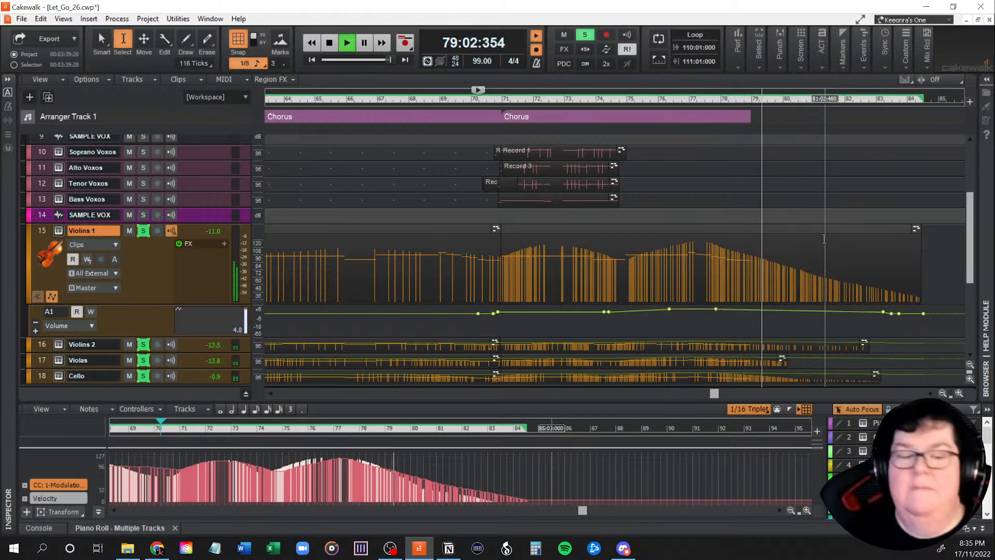
key("space")
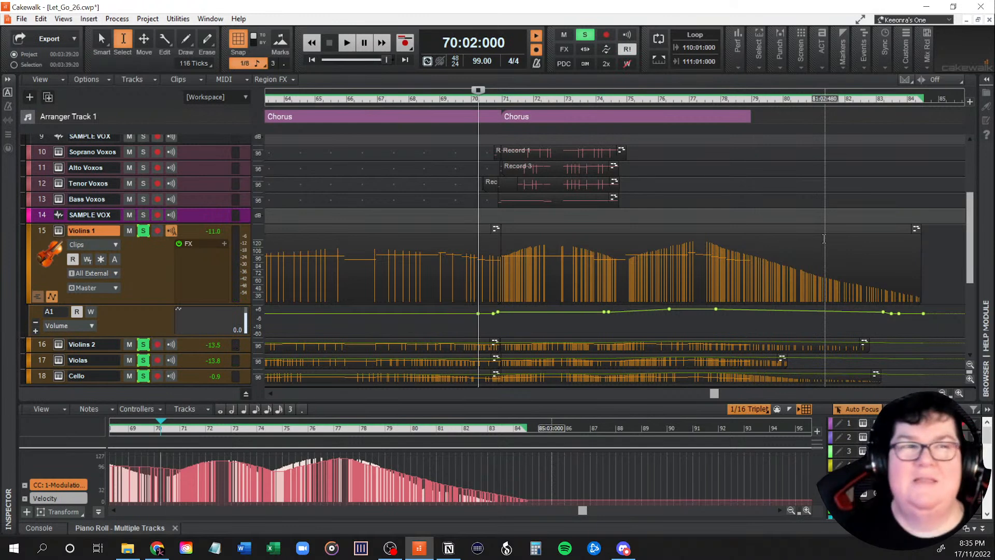